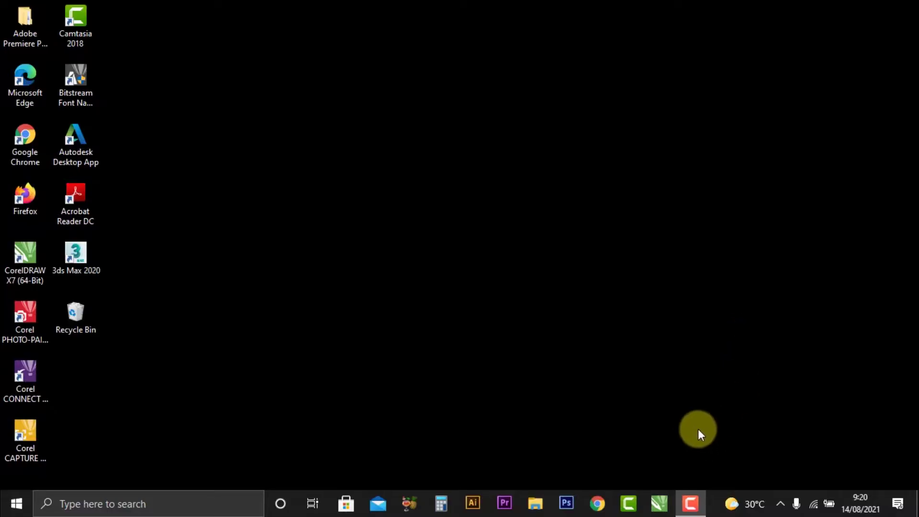
- Launch CorelDRAW X7 and start a new document
{"action": "left_click", "coordinate": [660, 501]}
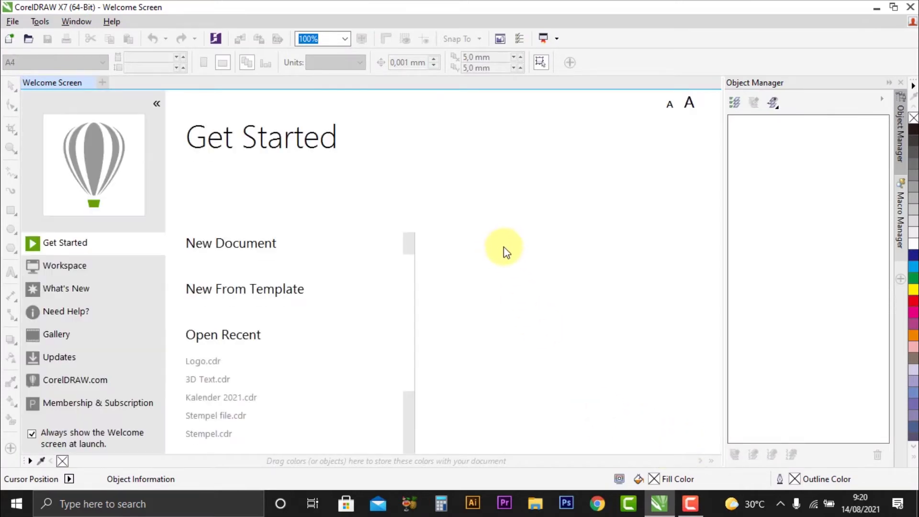
{"action": "left_click", "coordinate": [12, 21]}
{"action": "left_click", "coordinate": [15, 35]}
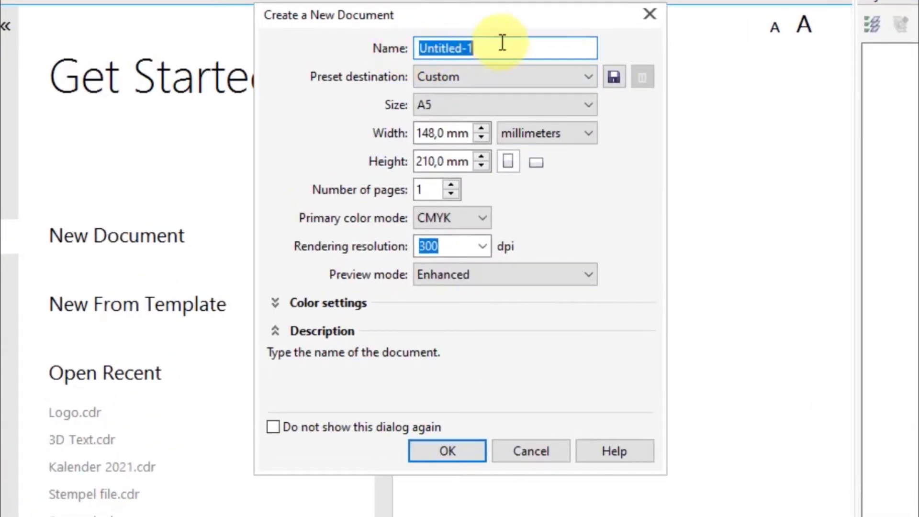
- Create the document with the name Nota, A5 page size and CMYK primary color mode
{"action": "type", "text": "Nota"}
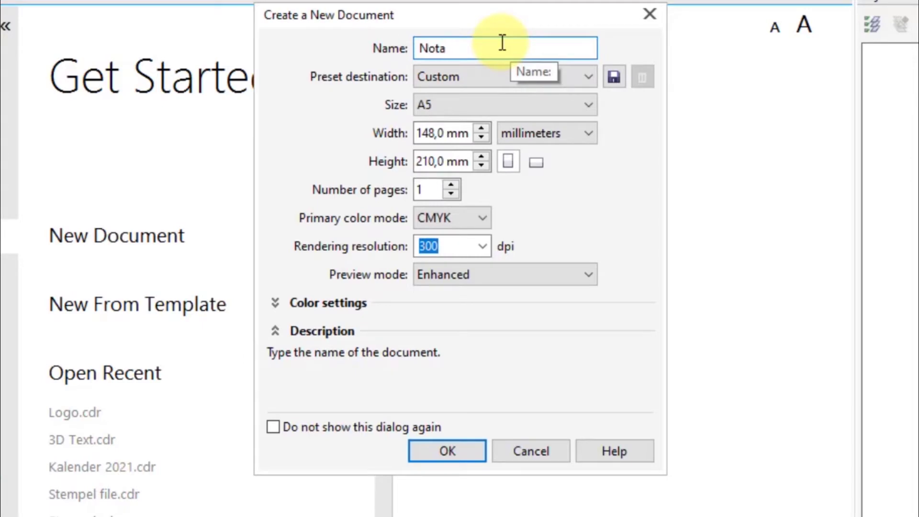
{"action": "left_click", "coordinate": [493, 108]}
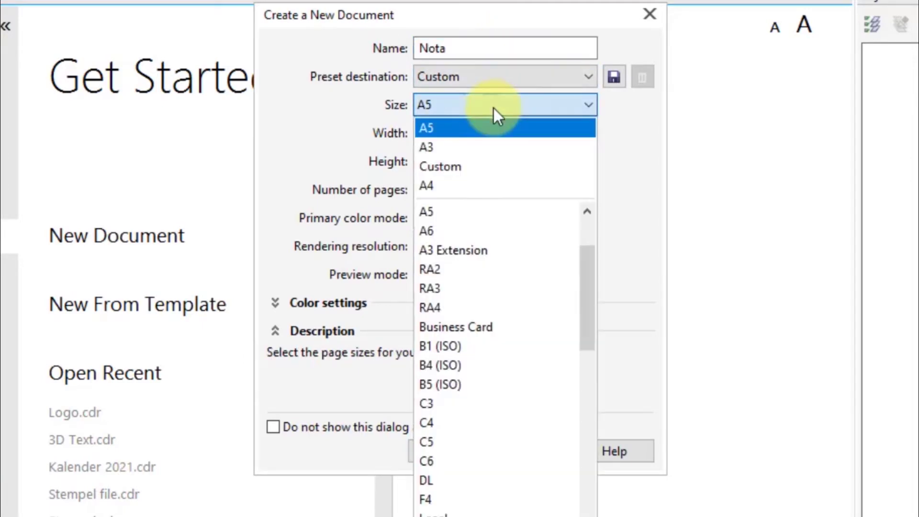
{"action": "left_click", "coordinate": [443, 129]}
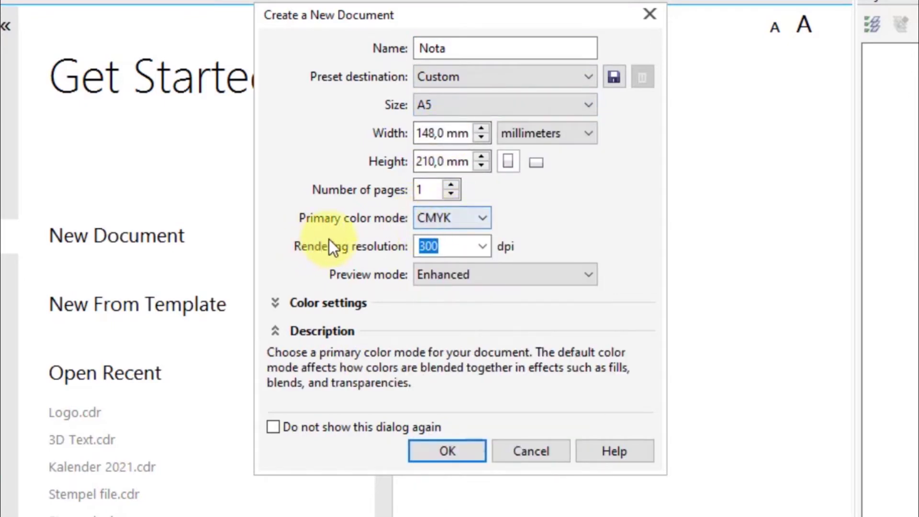
{"action": "left_click", "coordinate": [480, 221]}
{"action": "left_click", "coordinate": [458, 255]}
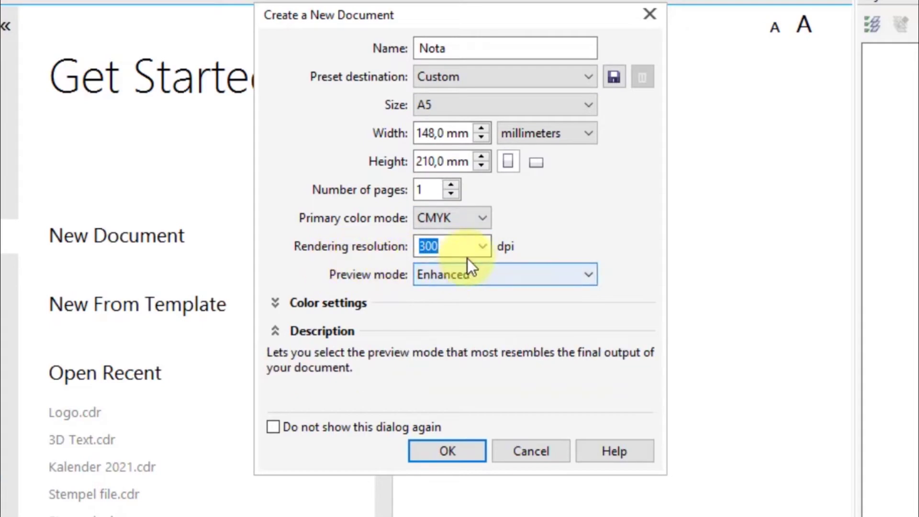
{"action": "left_click", "coordinate": [453, 454]}
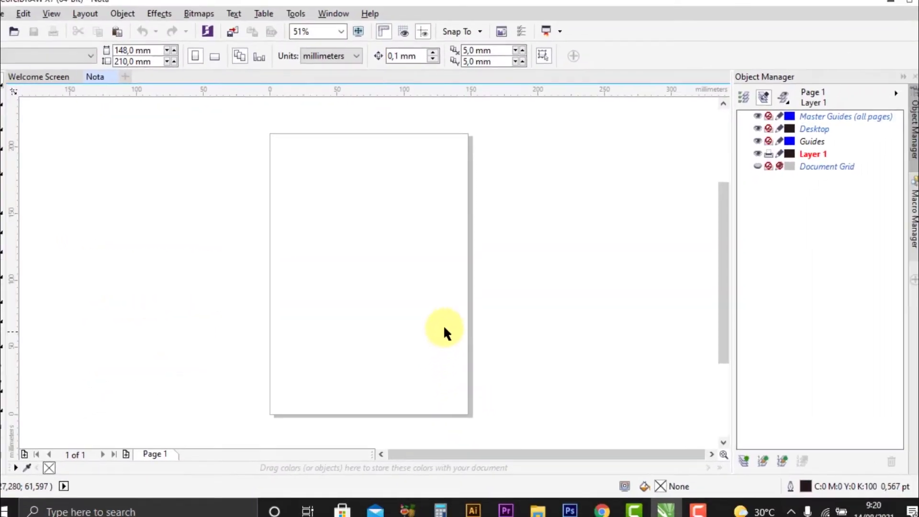
- Switch the page to landscape orientation
{"action": "scroll", "coordinate": [491, 303], "scroll_direction": "down", "scroll_amount": 1}
{"action": "scroll", "coordinate": [392, 266], "scroll_direction": "up", "scroll_amount": 1}
{"action": "scroll", "coordinate": [393, 266], "scroll_direction": "down", "scroll_amount": 1}
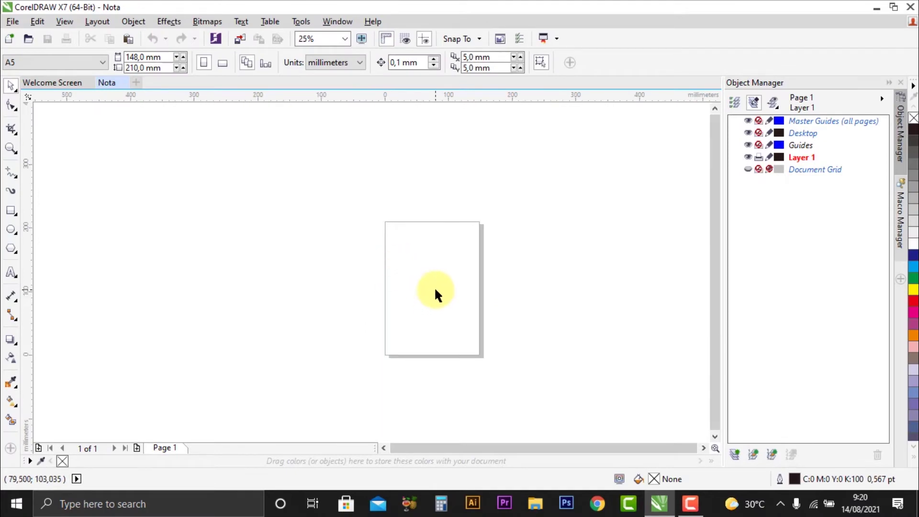
{"action": "left_click", "coordinate": [224, 69]}
{"action": "scroll", "coordinate": [425, 292], "scroll_direction": "up", "scroll_amount": 2}
{"action": "scroll", "coordinate": [437, 271], "scroll_direction": "down", "scroll_amount": 1}
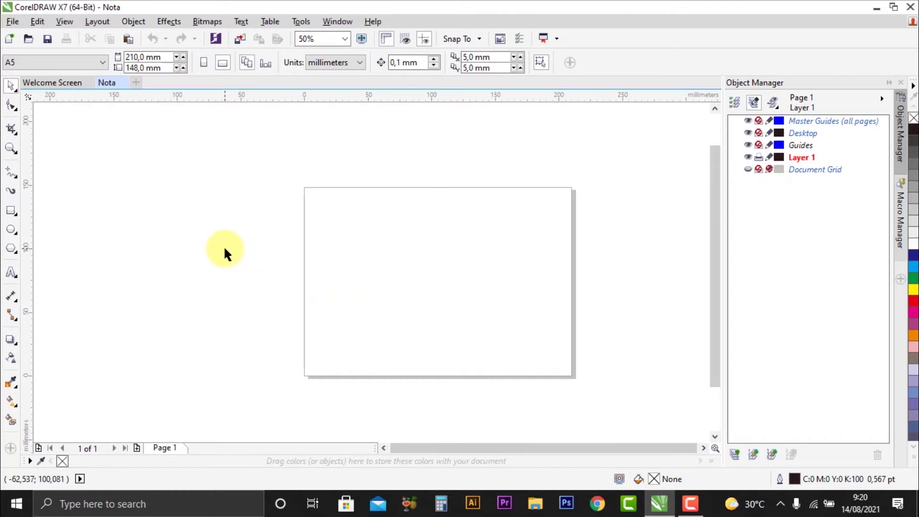
- Add the artistic text "ALI CELL" near the middle of the page
{"action": "left_click", "coordinate": [10, 274]}
{"action": "left_click", "coordinate": [382, 257]}
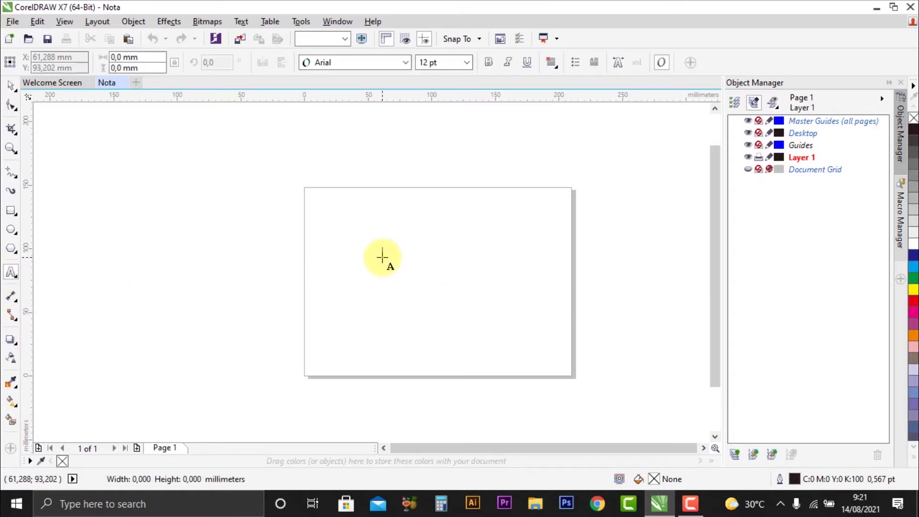
{"action": "scroll", "coordinate": [382, 258], "scroll_direction": "up", "scroll_amount": 2}
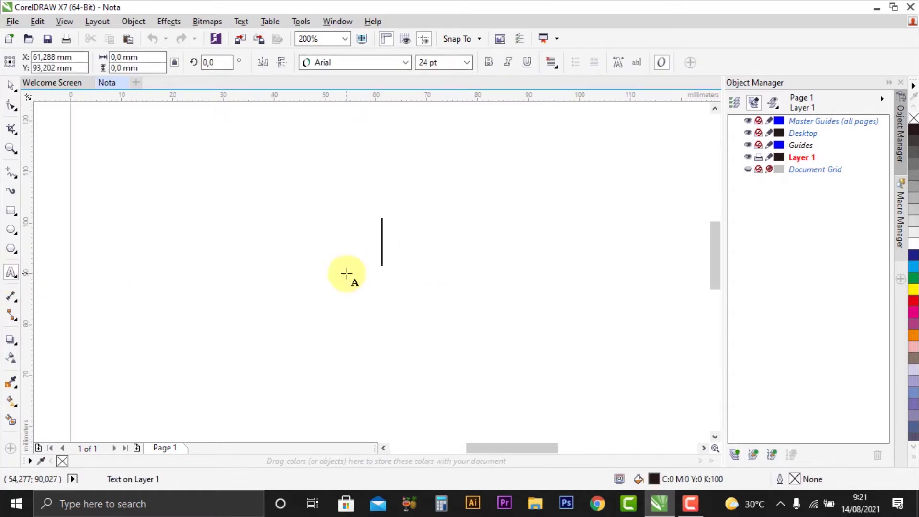
{"action": "type", "text": "al"}
{"action": "key", "text": "BackSpace"}
{"action": "key", "text": "BackSpace"}
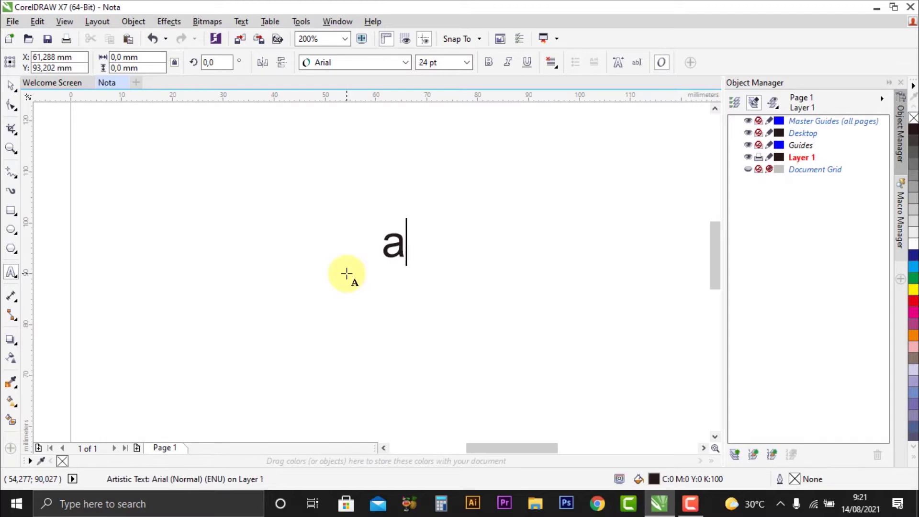
{"action": "type", "text": "ALI CELL"}
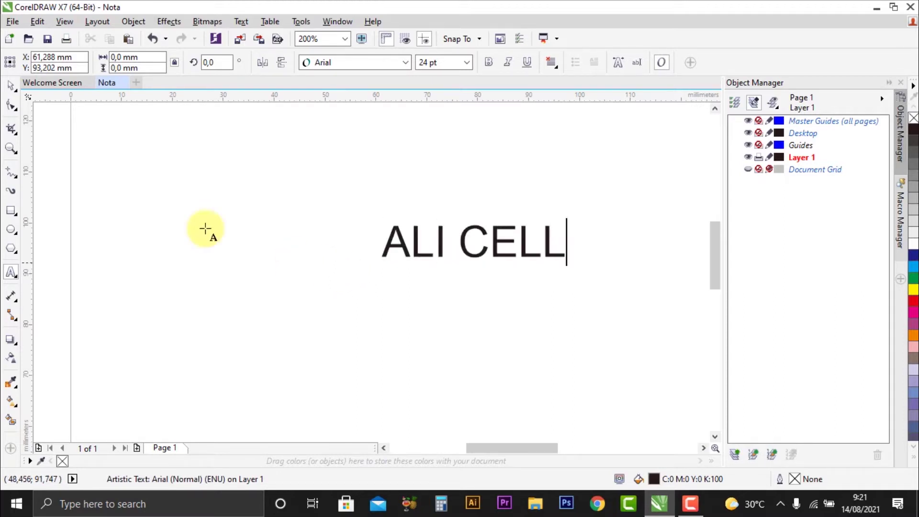
{"action": "left_click", "coordinate": [11, 86]}
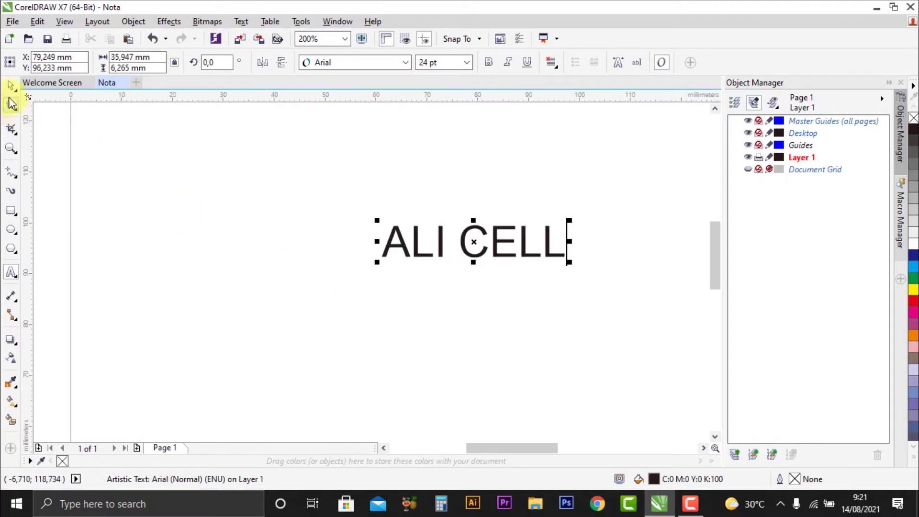
- Change the font of the "ALI CELL" text to Showcard Gothic
{"action": "scroll", "coordinate": [506, 197], "scroll_direction": "down", "scroll_amount": 1}
{"action": "scroll", "coordinate": [455, 205], "scroll_direction": "up", "scroll_amount": 1}
{"action": "scroll", "coordinate": [439, 200], "scroll_direction": "down", "scroll_amount": 1}
{"action": "scroll", "coordinate": [478, 211], "scroll_direction": "up", "scroll_amount": 1}
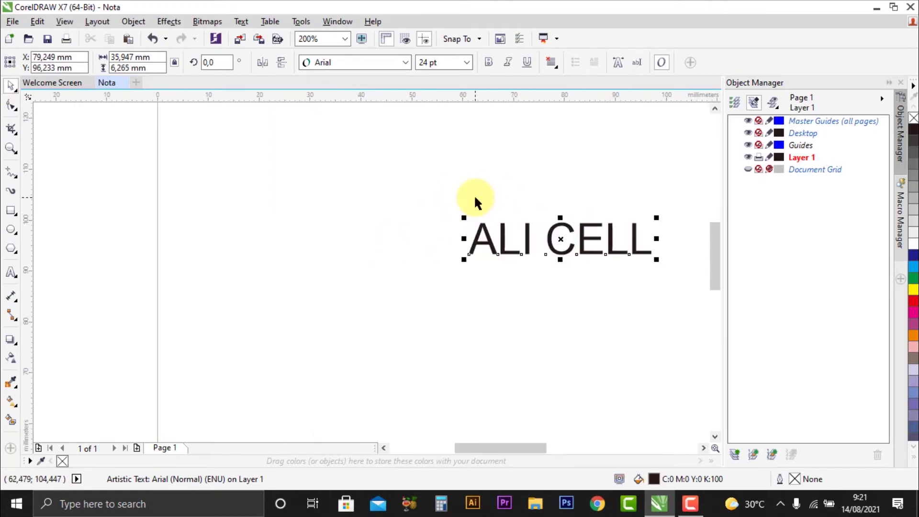
{"action": "left_click", "coordinate": [405, 63]}
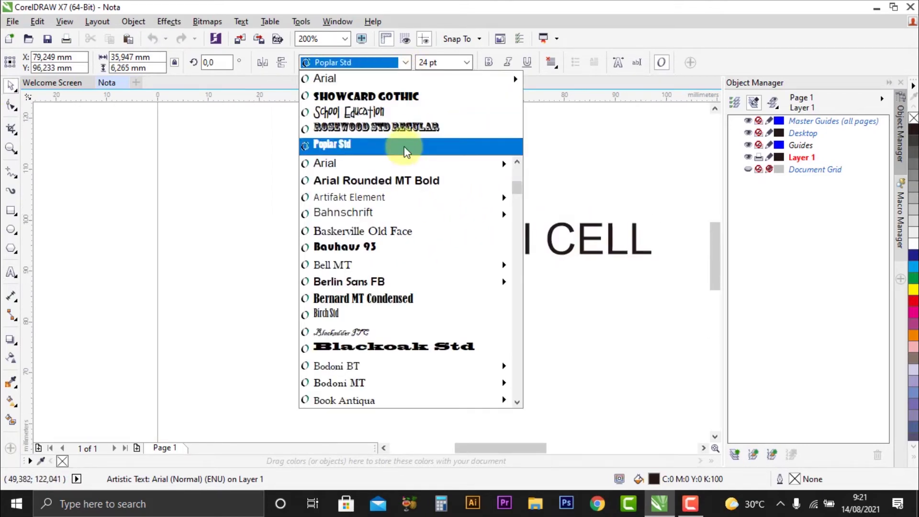
{"action": "left_click", "coordinate": [413, 98]}
{"action": "scroll", "coordinate": [479, 239], "scroll_direction": "down", "scroll_amount": 2}
{"action": "scroll", "coordinate": [509, 261], "scroll_direction": "up", "scroll_amount": 1}
{"action": "scroll", "coordinate": [508, 268], "scroll_direction": "up", "scroll_amount": 2}
{"action": "left_click", "coordinate": [500, 287]}
{"action": "scroll", "coordinate": [463, 281], "scroll_direction": "down", "scroll_amount": 2}
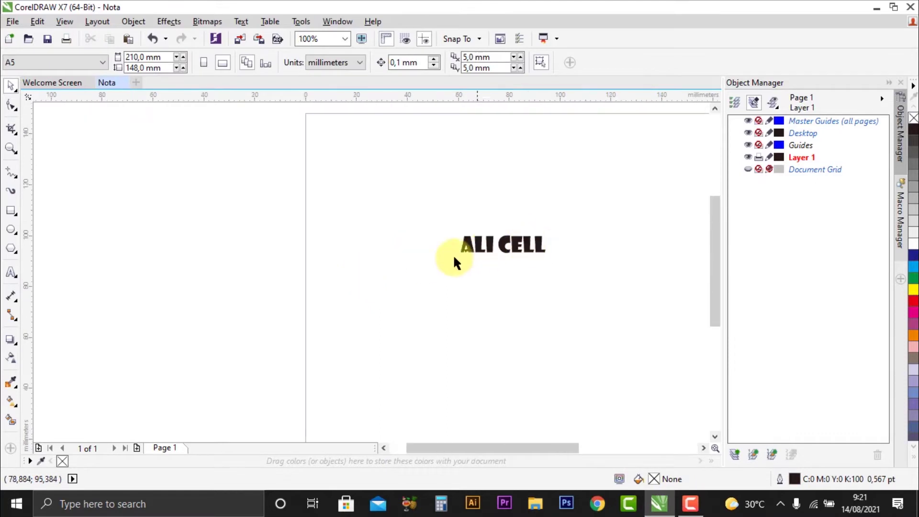
{"action": "scroll", "coordinate": [455, 258], "scroll_direction": "up", "scroll_amount": 1}
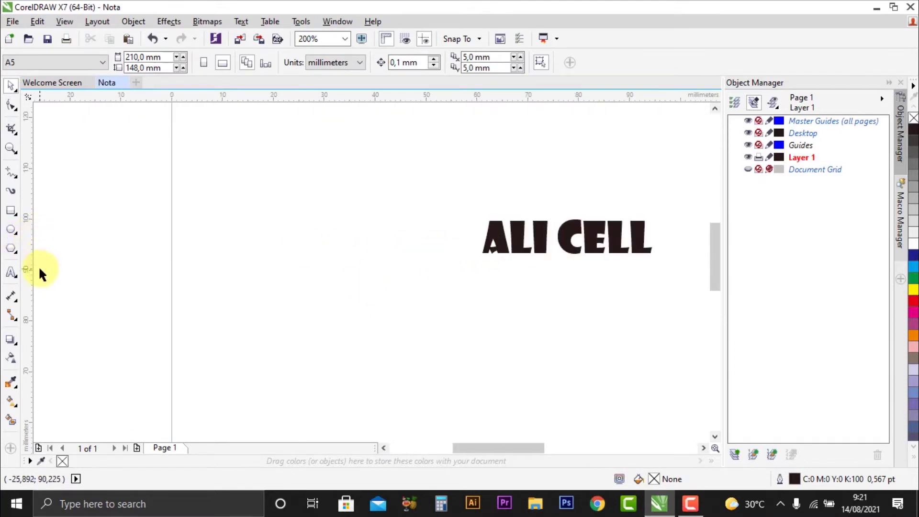
- Add a separate artistic text "A C" to the left of the "ALI CELL" text
{"action": "left_click", "coordinate": [12, 271]}
{"action": "left_click", "coordinate": [351, 234]}
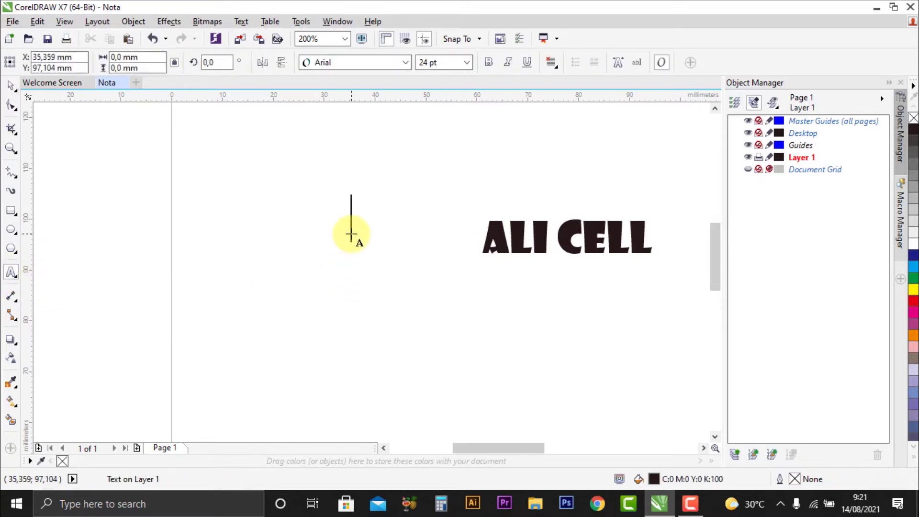
{"action": "type", "text": "a"}
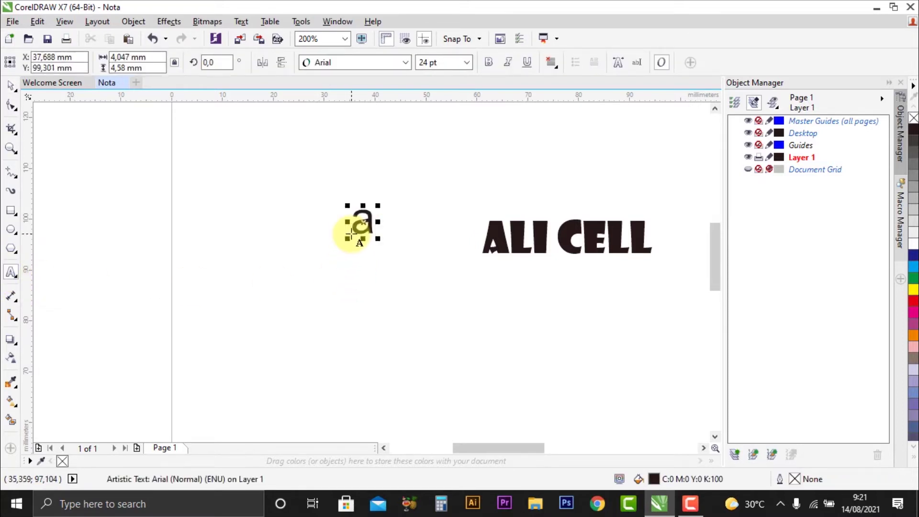
{"action": "key", "text": "BackSpace"}
{"action": "type", "text": "A C"}
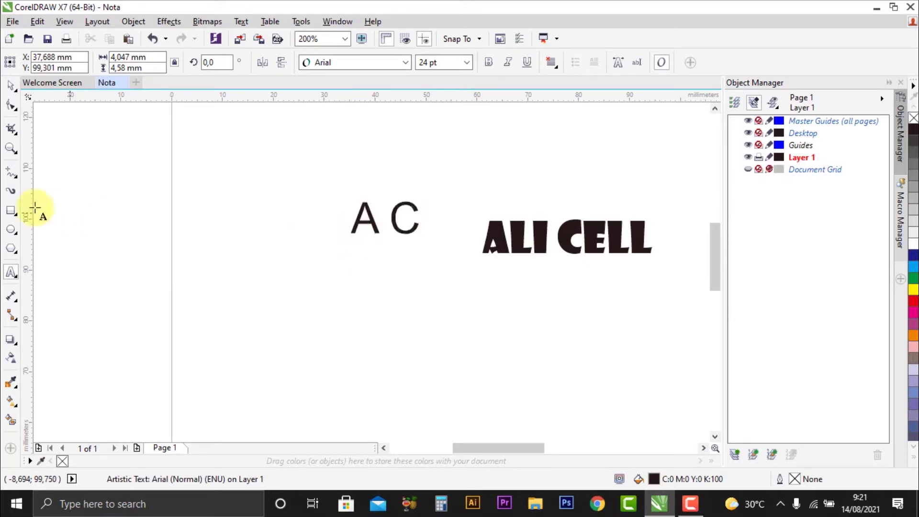
{"action": "left_click", "coordinate": [10, 86]}
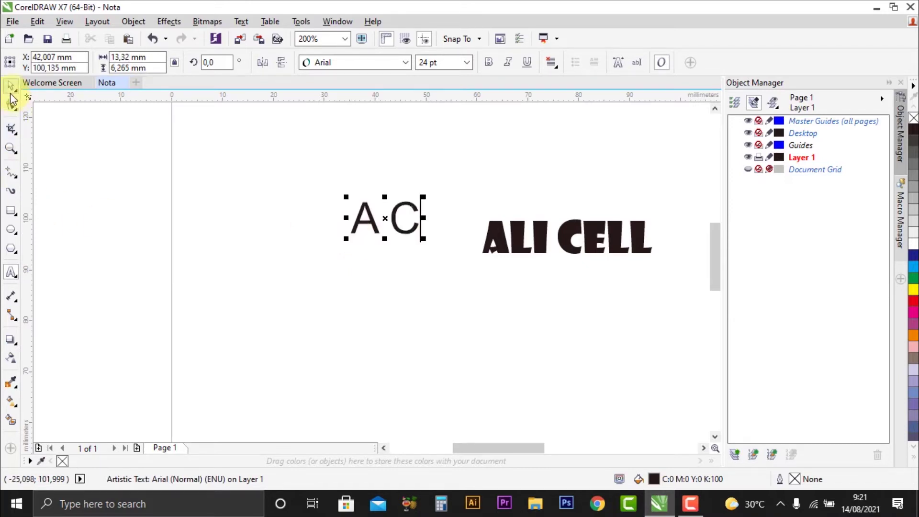
- Change the font of the "A C" text to Showcard Gothic
{"action": "scroll", "coordinate": [554, 239], "scroll_direction": "down", "scroll_amount": 1}
{"action": "scroll", "coordinate": [460, 214], "scroll_direction": "up", "scroll_amount": 1}
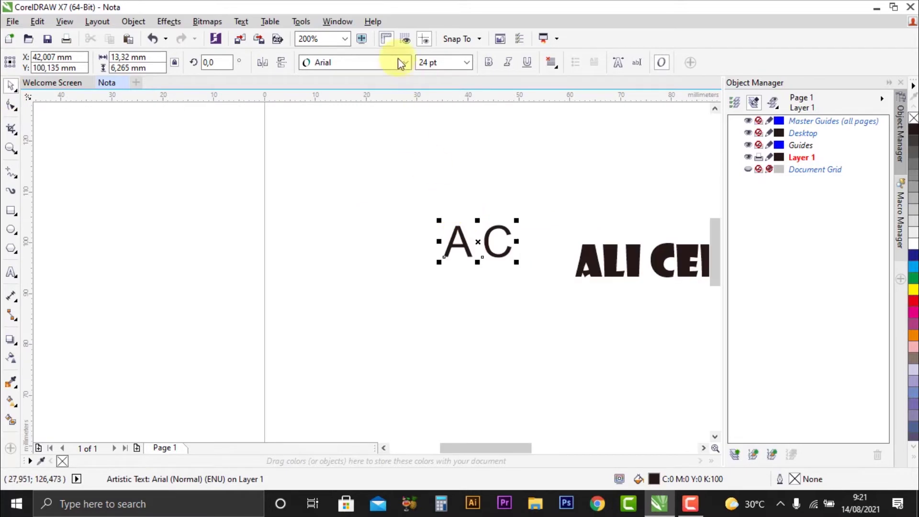
{"action": "left_click", "coordinate": [403, 63]}
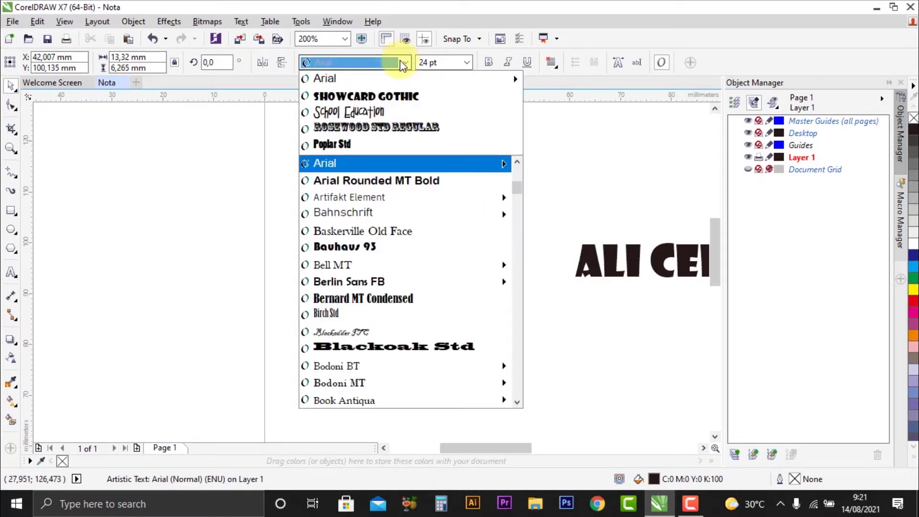
{"action": "left_click", "coordinate": [398, 98]}
{"action": "scroll", "coordinate": [484, 265], "scroll_direction": "up", "scroll_amount": 1}
{"action": "left_click", "coordinate": [482, 271]}
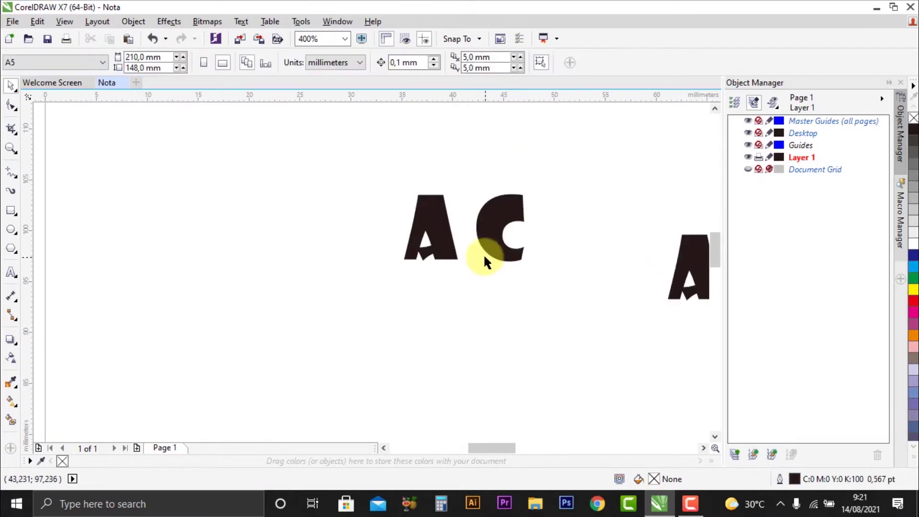
{"action": "scroll", "coordinate": [484, 254], "scroll_direction": "down", "scroll_amount": 1}
{"action": "scroll", "coordinate": [489, 239], "scroll_direction": "up", "scroll_amount": 1}
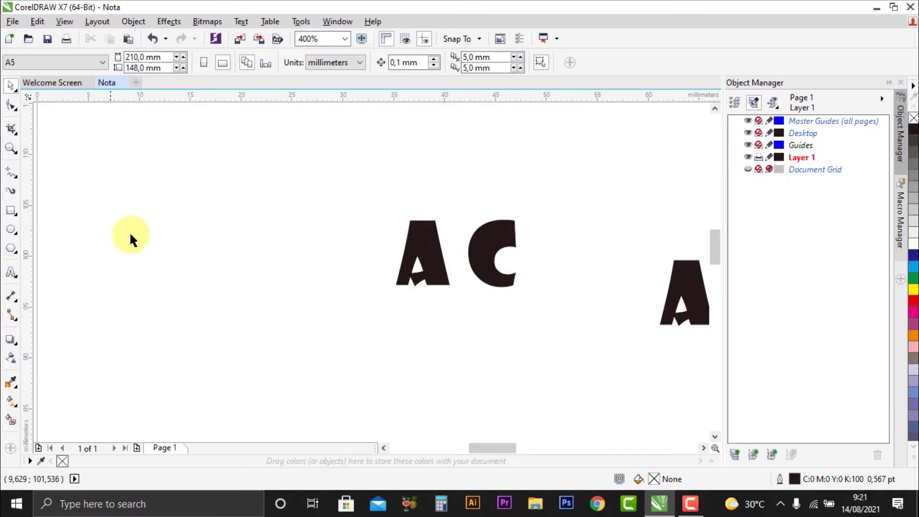
- Draw a circle about 14.4 mm in diameter around the letter A, overlapping the C
{"action": "left_click", "coordinate": [11, 231]}
{"action": "left_click_drag", "start_coordinate": [360, 191], "coordinate": [509, 320]}
{"action": "scroll", "coordinate": [484, 273], "scroll_direction": "up", "scroll_amount": 2}
{"action": "scroll", "coordinate": [484, 274], "scroll_direction": "down", "scroll_amount": 2}
{"action": "left_click", "coordinate": [10, 85]}
{"action": "scroll", "coordinate": [462, 217], "scroll_direction": "up", "scroll_amount": 2}
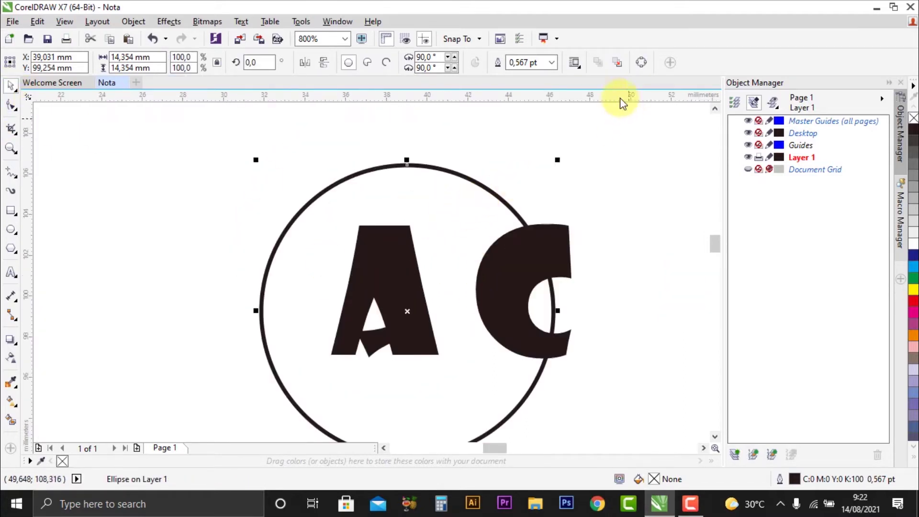
{"action": "scroll", "coordinate": [580, 213], "scroll_direction": "down", "scroll_amount": 2}
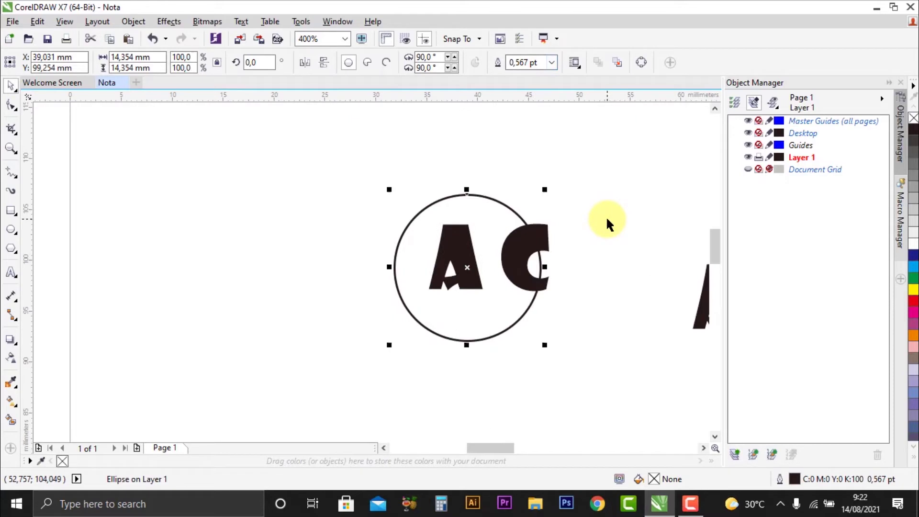
- Try outline widths of 1.0 pt, 2.0 pt and 4.0 pt on the circle
{"action": "left_click", "coordinate": [556, 61]}
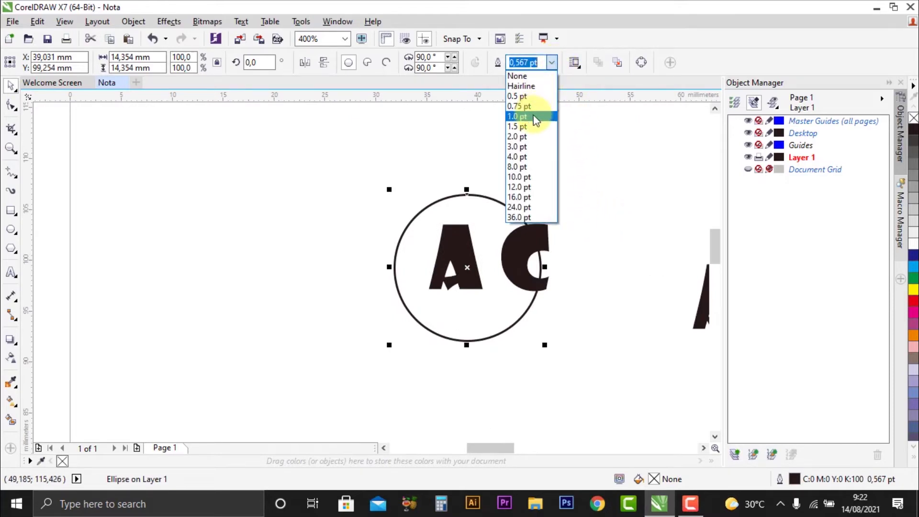
{"action": "left_click", "coordinate": [535, 119]}
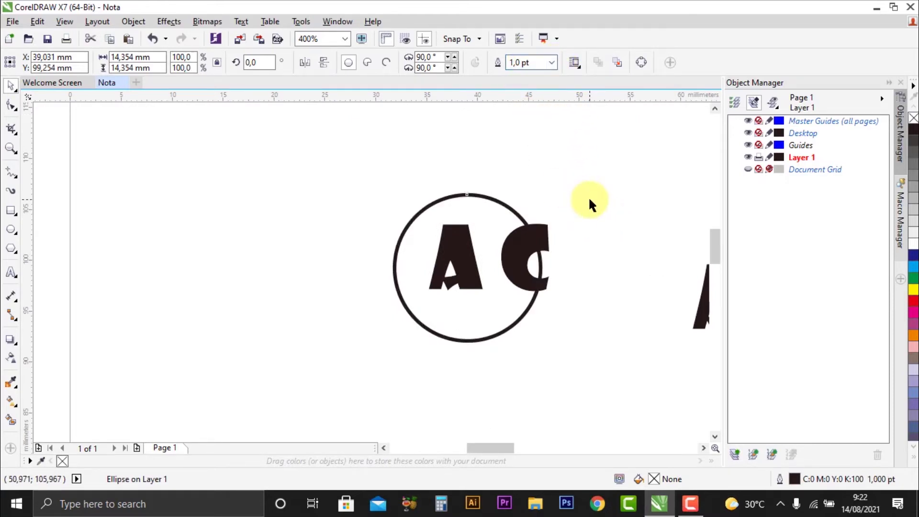
{"action": "left_click", "coordinate": [588, 196]}
{"action": "left_click", "coordinate": [477, 229]}
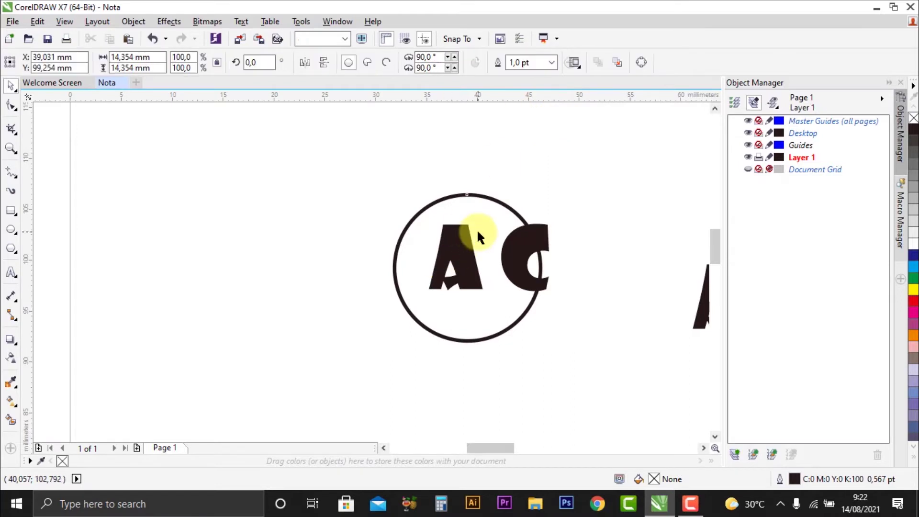
{"action": "left_click", "coordinate": [551, 62]}
{"action": "left_click", "coordinate": [525, 132]}
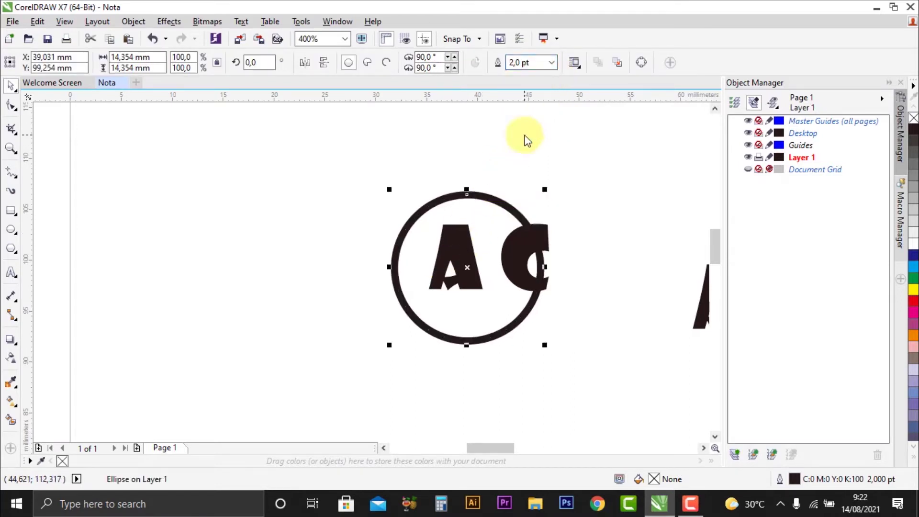
{"action": "left_click", "coordinate": [551, 62]}
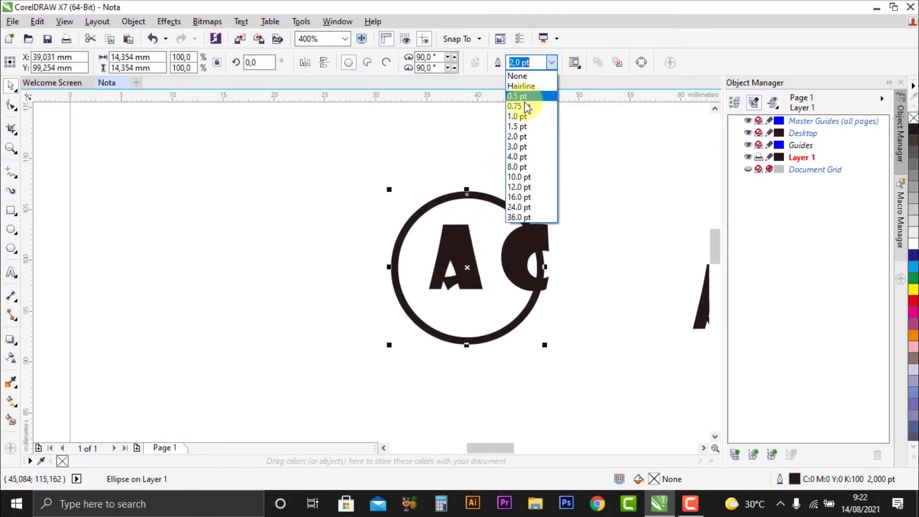
{"action": "left_click", "coordinate": [516, 157]}
- Set the circle's outline width to 3.0 pt and deselect it
{"action": "left_click", "coordinate": [552, 63]}
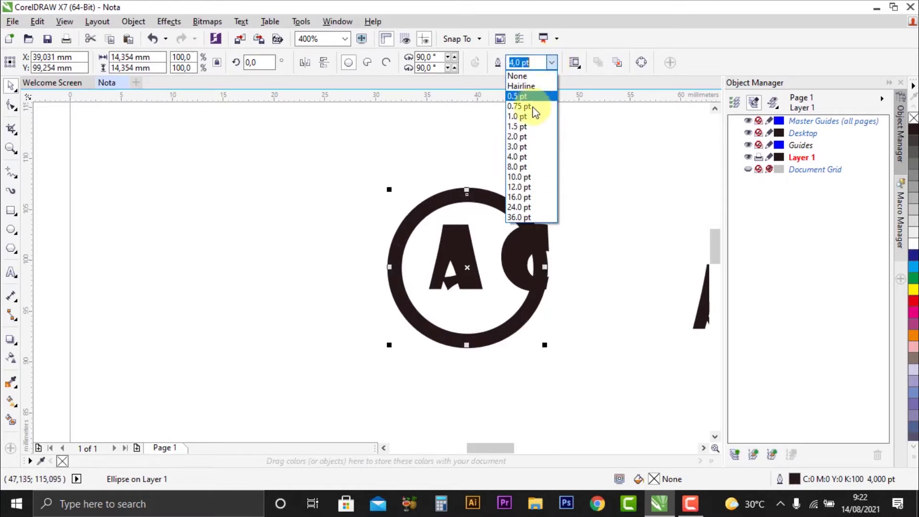
{"action": "left_click", "coordinate": [519, 143]}
{"action": "left_click", "coordinate": [596, 158]}
{"action": "scroll", "coordinate": [521, 259], "scroll_direction": "down", "scroll_amount": 2}
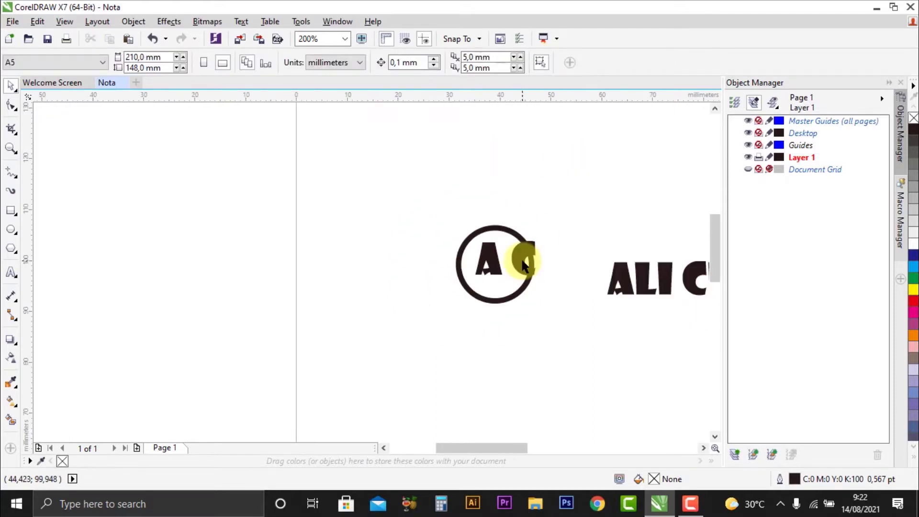
- Select the "A C" text together with the circle and apply Align Centers Horizontally to them
{"action": "scroll", "coordinate": [518, 275], "scroll_direction": "up", "scroll_amount": 2}
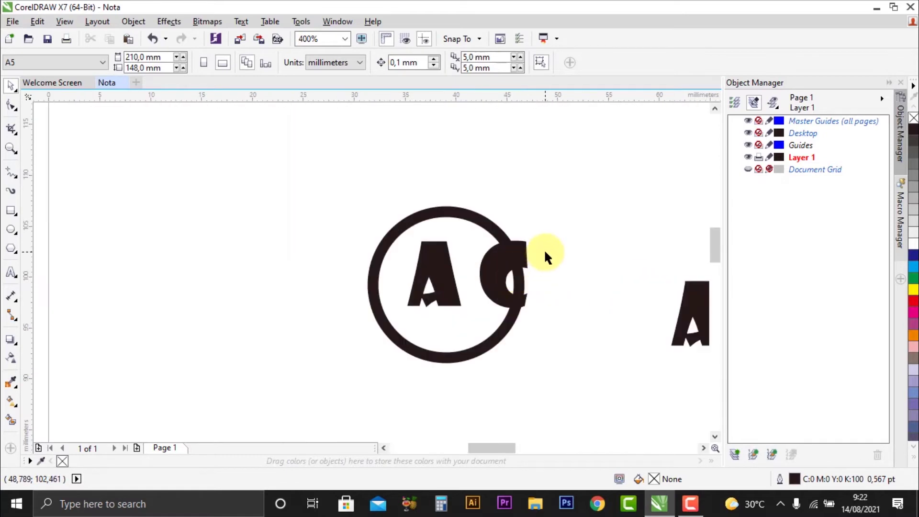
{"action": "scroll", "coordinate": [544, 249], "scroll_direction": "down", "scroll_amount": 1}
{"action": "scroll", "coordinate": [536, 246], "scroll_direction": "up", "scroll_amount": 2}
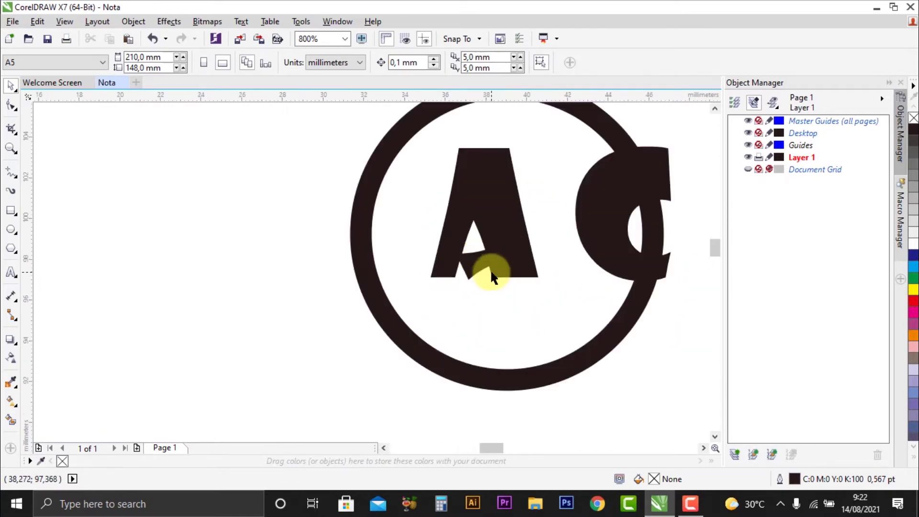
{"action": "scroll", "coordinate": [486, 263], "scroll_direction": "down", "scroll_amount": 1}
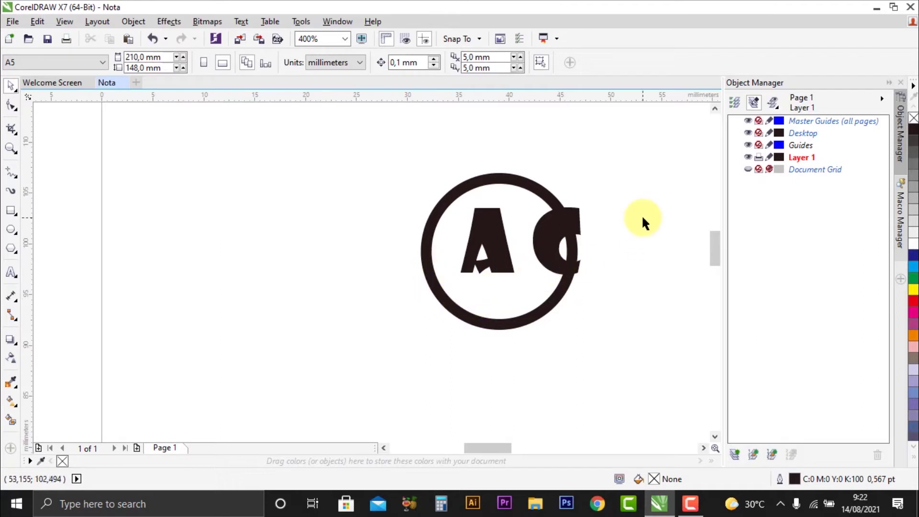
{"action": "left_click", "coordinate": [578, 218]}
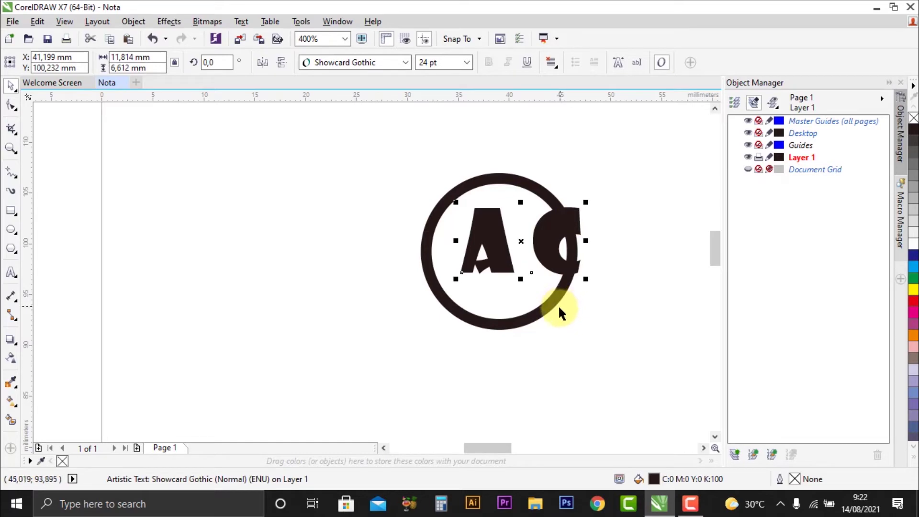
{"action": "key", "text": "shift"}
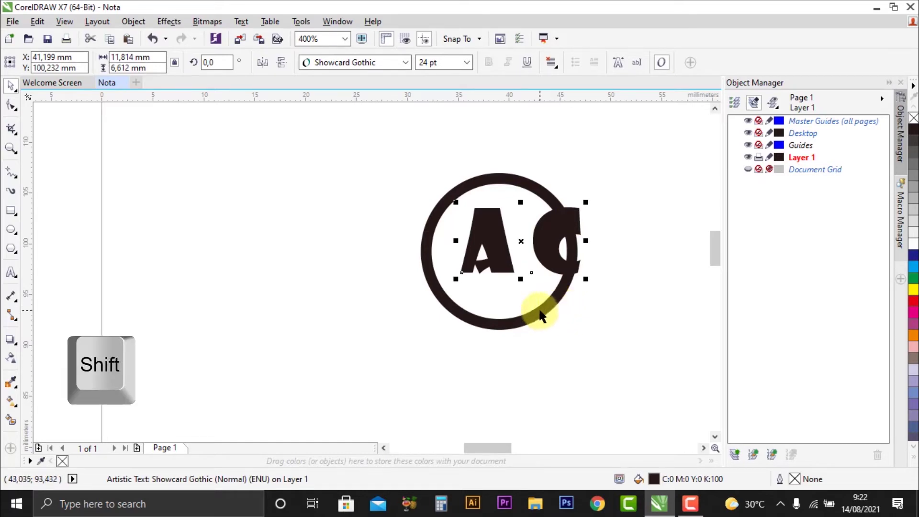
{"action": "left_click", "coordinate": [500, 323], "text": "shift"}
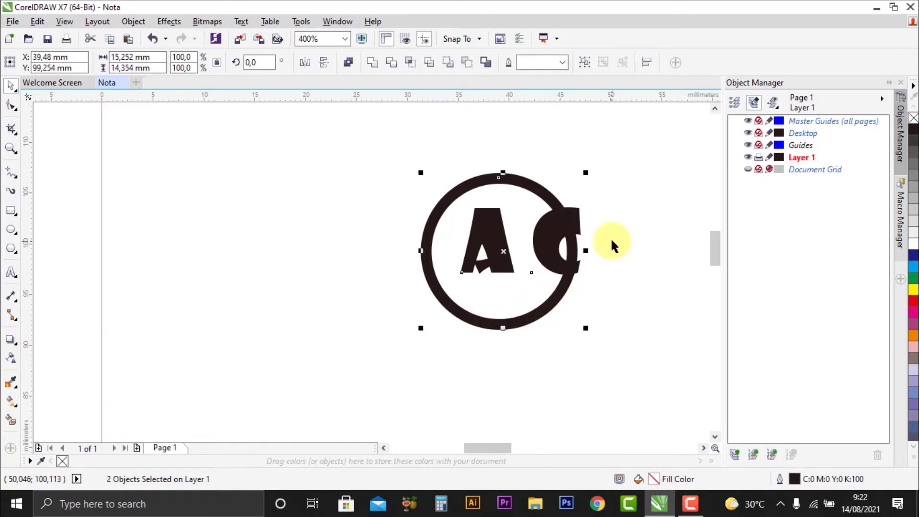
{"action": "scroll", "coordinate": [614, 246], "scroll_direction": "down", "scroll_amount": 1}
{"action": "scroll", "coordinate": [550, 242], "scroll_direction": "up", "scroll_amount": 1}
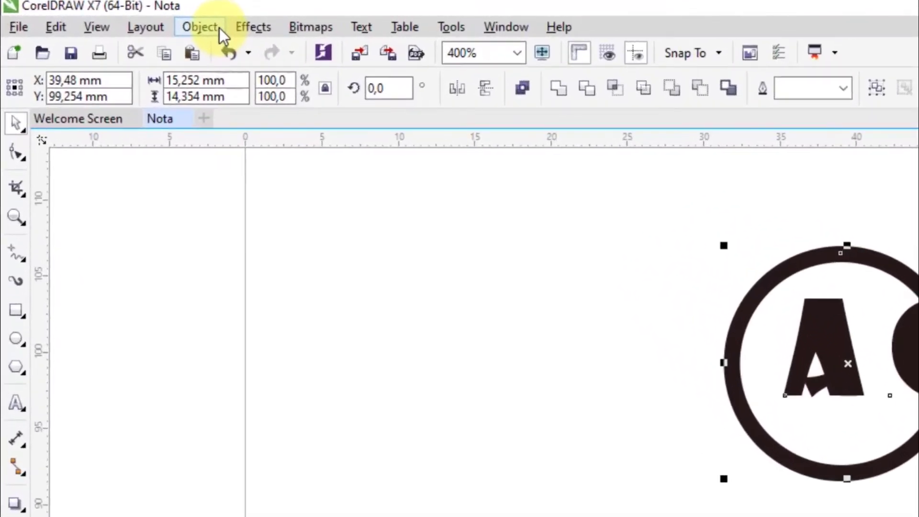
{"action": "left_click", "coordinate": [219, 28]}
{"action": "mouse_move", "coordinate": [292, 286]}
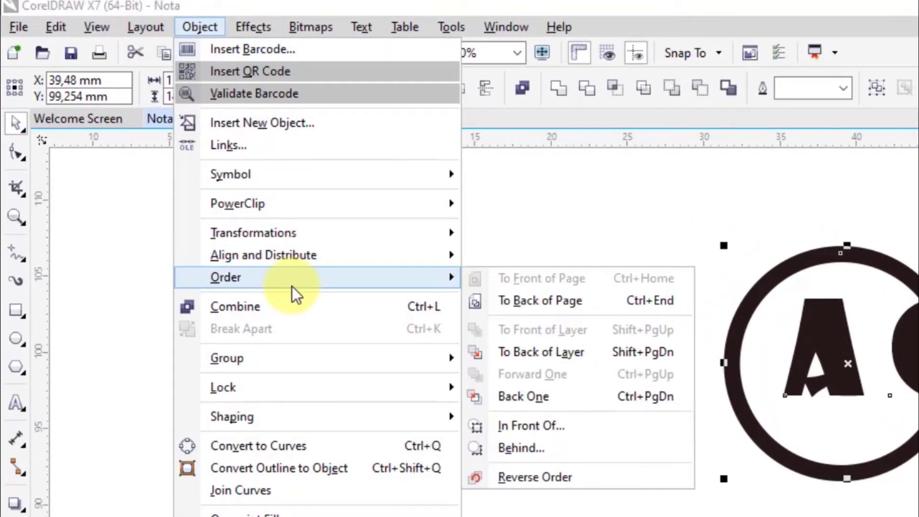
{"action": "mouse_move", "coordinate": [314, 260]}
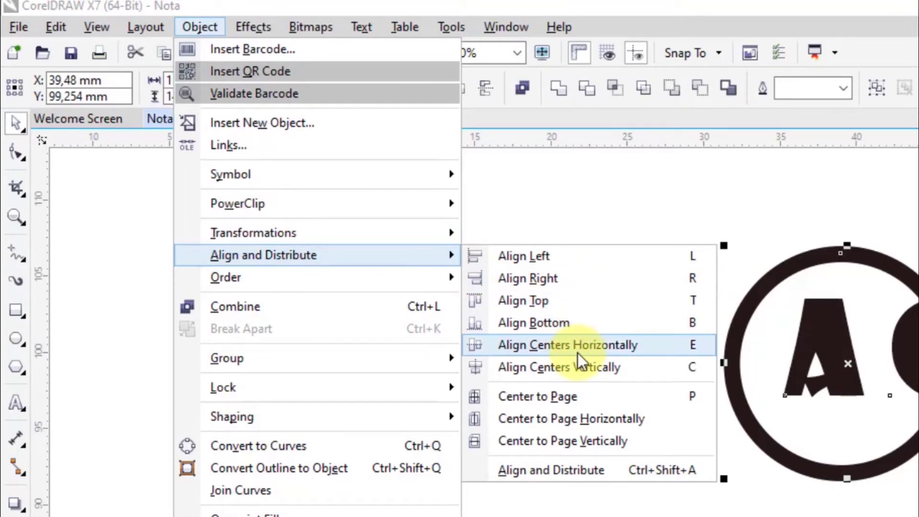
{"action": "left_click", "coordinate": [599, 351]}
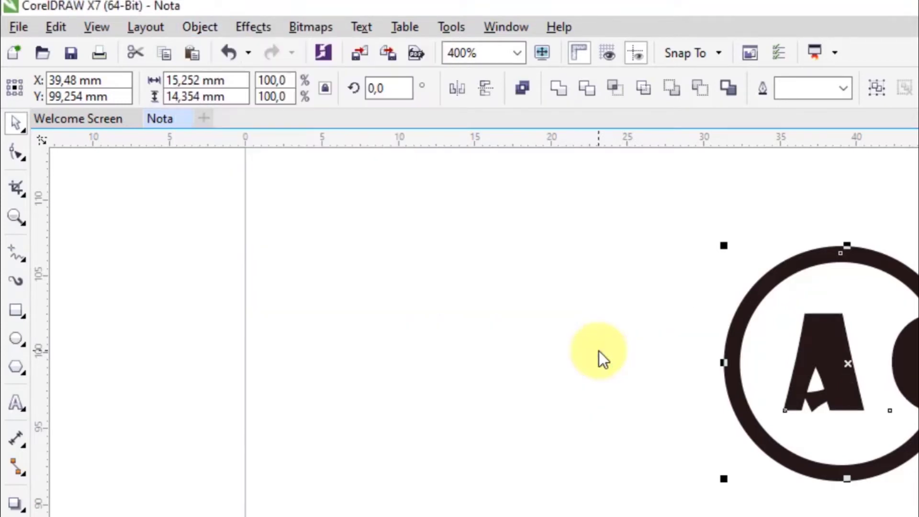
- Apply Align Centers Vertically to the "A C" text and the circle
{"action": "left_click", "coordinate": [194, 30]}
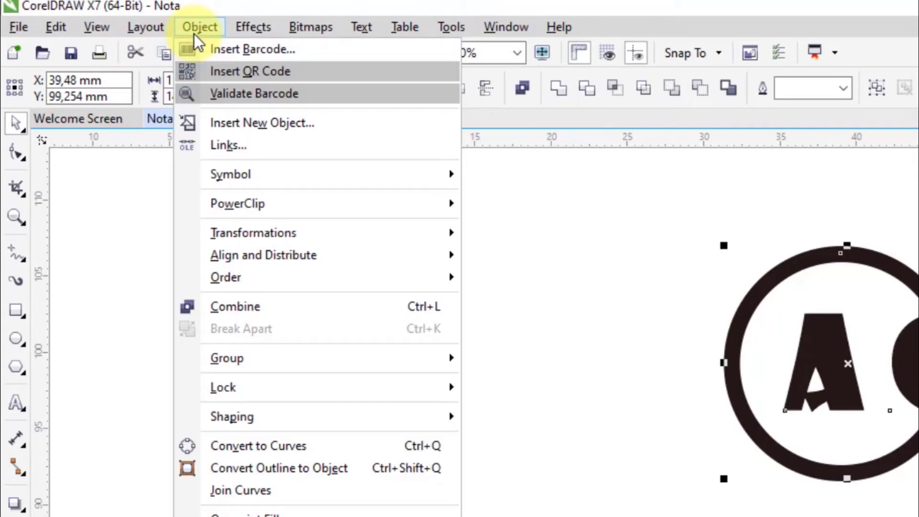
{"action": "mouse_move", "coordinate": [317, 264]}
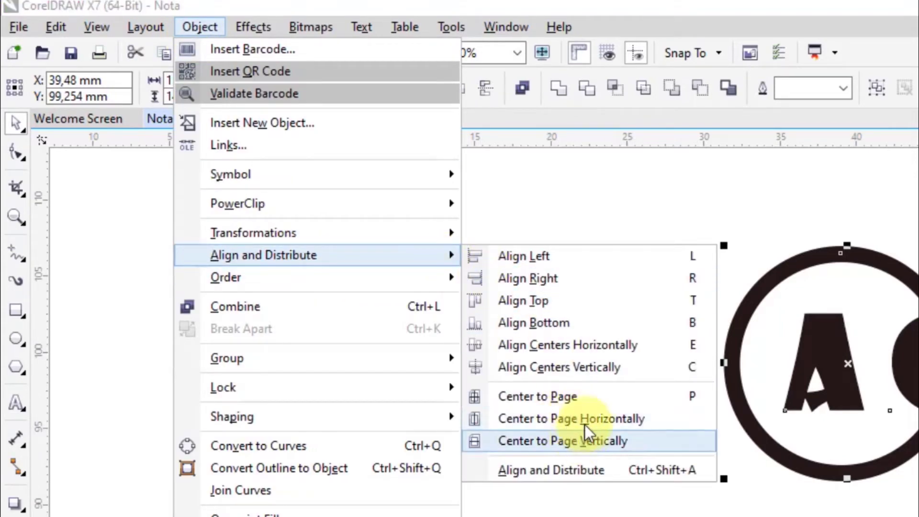
{"action": "left_click", "coordinate": [599, 371]}
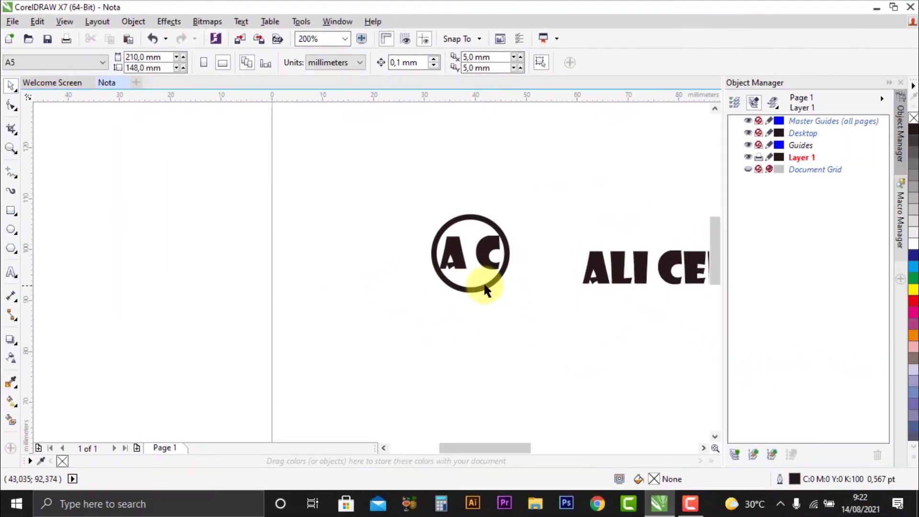
- Enlarge the circle around the "A C" letters from its centre to about 16.5 mm in diameter and deselect it
{"action": "scroll", "coordinate": [483, 283], "scroll_direction": "up", "scroll_amount": 3}
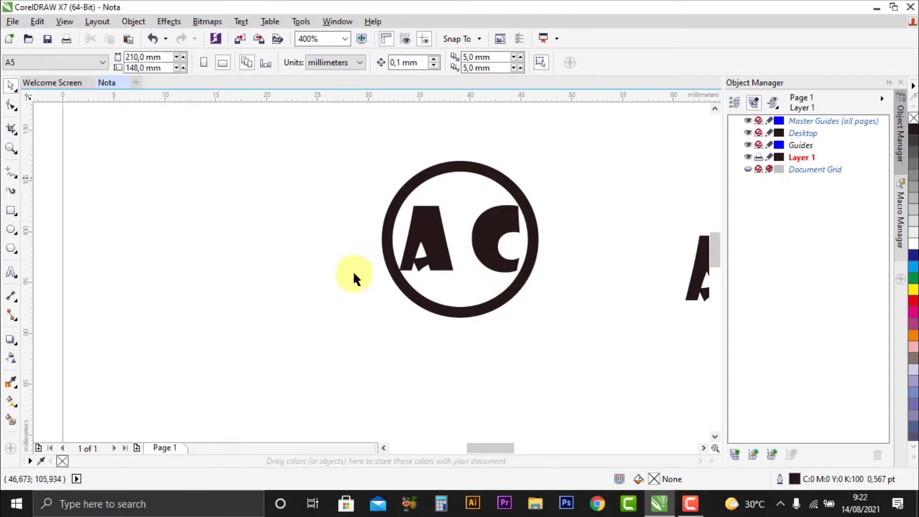
{"action": "scroll", "coordinate": [349, 276], "scroll_direction": "down", "scroll_amount": 2}
{"action": "scroll", "coordinate": [353, 275], "scroll_direction": "up", "scroll_amount": 2}
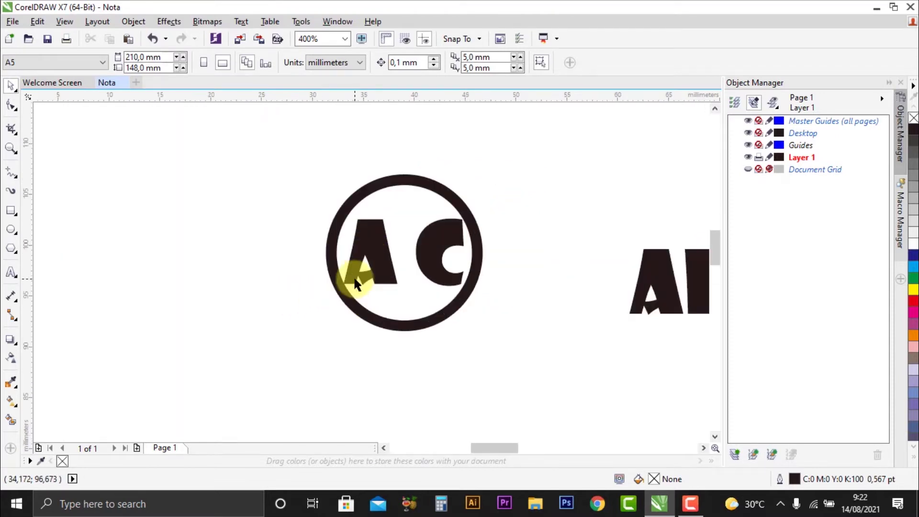
{"action": "left_click", "coordinate": [443, 198]}
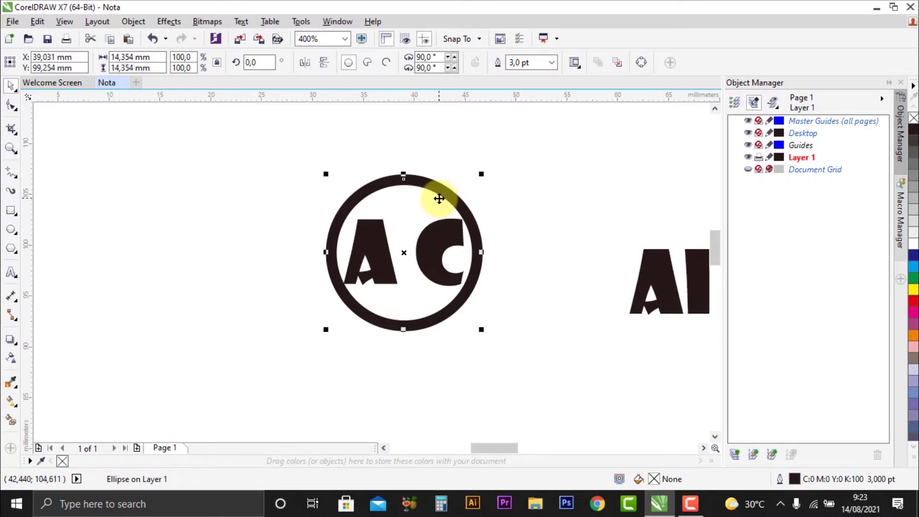
{"action": "left_click", "coordinate": [505, 187]}
{"action": "left_click", "coordinate": [463, 208]}
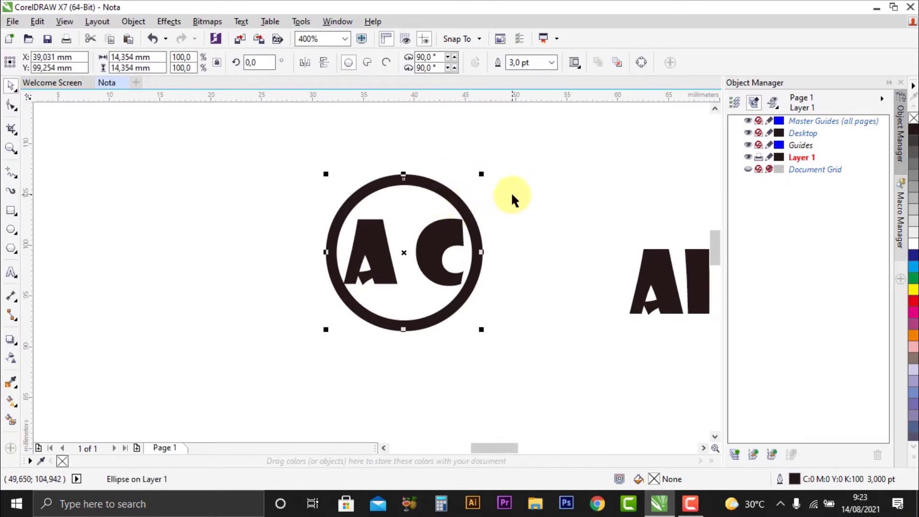
{"action": "key", "text": "shift"}
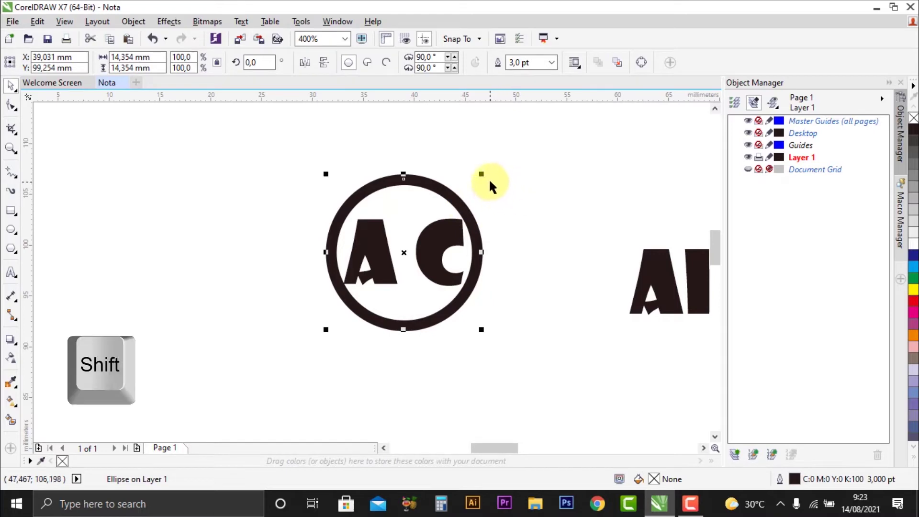
{"action": "left_click_drag", "start_coordinate": [483, 176], "coordinate": [495, 163]}
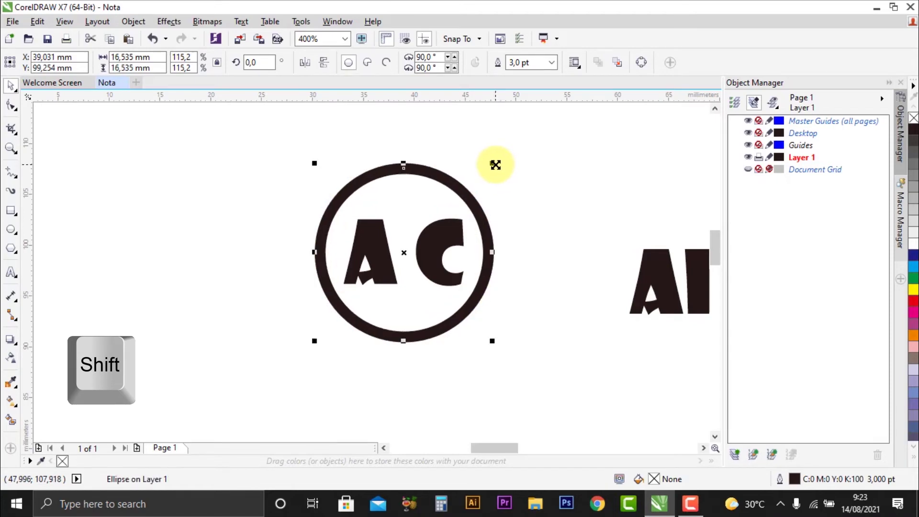
{"action": "left_click", "coordinate": [524, 172]}
- Group the circle and the "A C" text into one logo object and deselect it
{"action": "scroll", "coordinate": [355, 223], "scroll_direction": "down", "scroll_amount": 2}
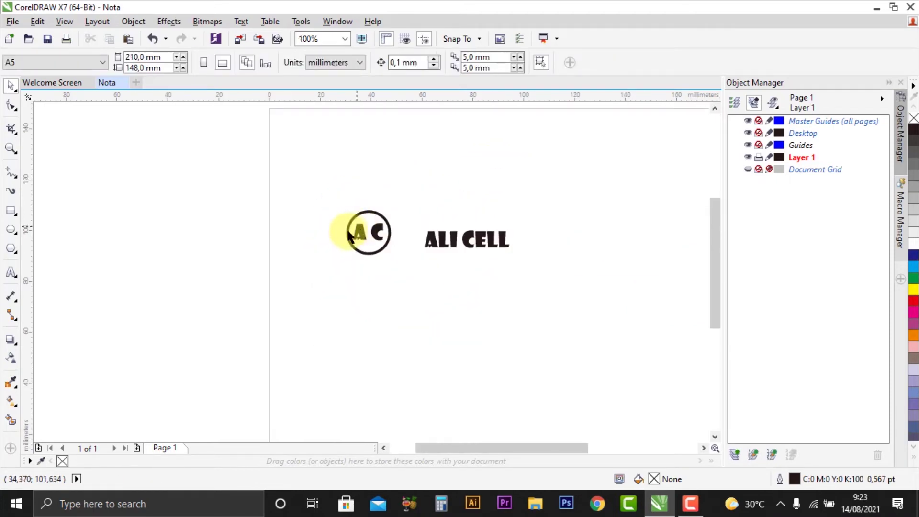
{"action": "scroll", "coordinate": [379, 252], "scroll_direction": "up", "scroll_amount": 1}
{"action": "left_click_drag", "start_coordinate": [280, 157], "coordinate": [405, 277]}
{"action": "key", "text": "ctrl+g"}
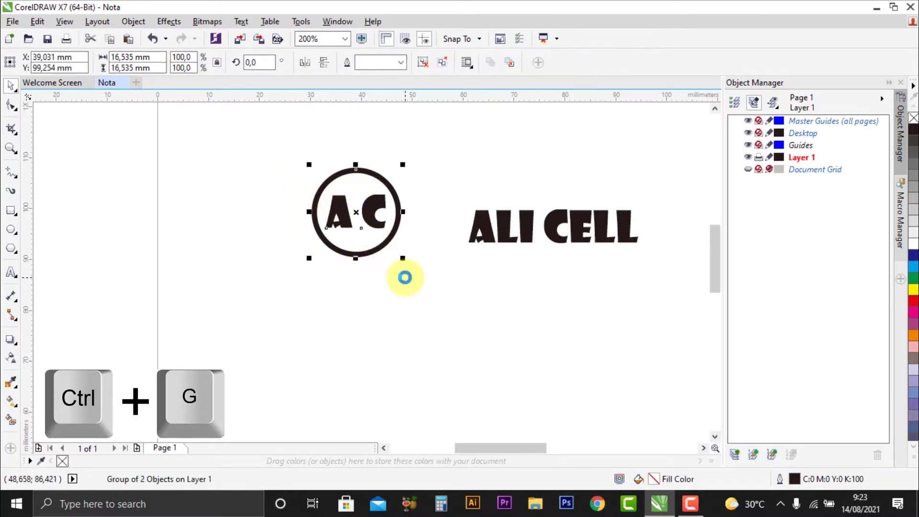
{"action": "key", "text": "Escape"}
{"action": "scroll", "coordinate": [510, 245], "scroll_direction": "up", "scroll_amount": 1}
{"action": "scroll", "coordinate": [511, 241], "scroll_direction": "down", "scroll_amount": 1}
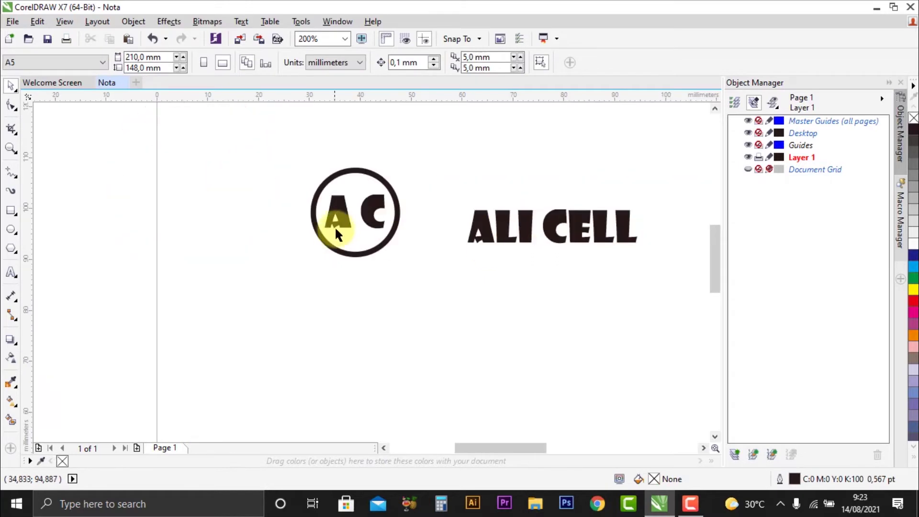
- Move the logo group closer to the ALI CELL text and slightly lower, centred at about X 46.2 mm, Y 91.4 mm
{"action": "left_click_drag", "start_coordinate": [368, 211], "coordinate": [387, 229]}
{"action": "left_click_drag", "start_coordinate": [413, 228], "coordinate": [358, 269]}
{"action": "scroll", "coordinate": [463, 249], "scroll_direction": "up", "scroll_amount": 1}
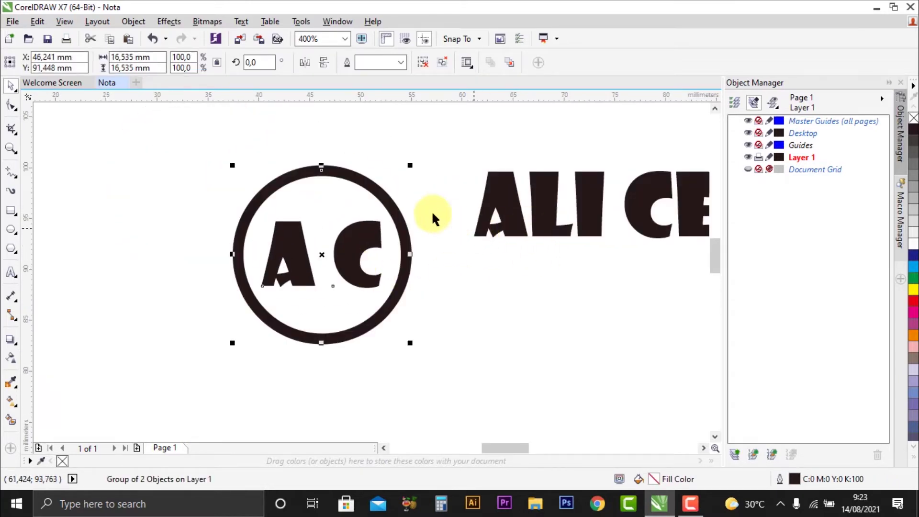
{"action": "scroll", "coordinate": [415, 246], "scroll_direction": "down", "scroll_amount": 1}
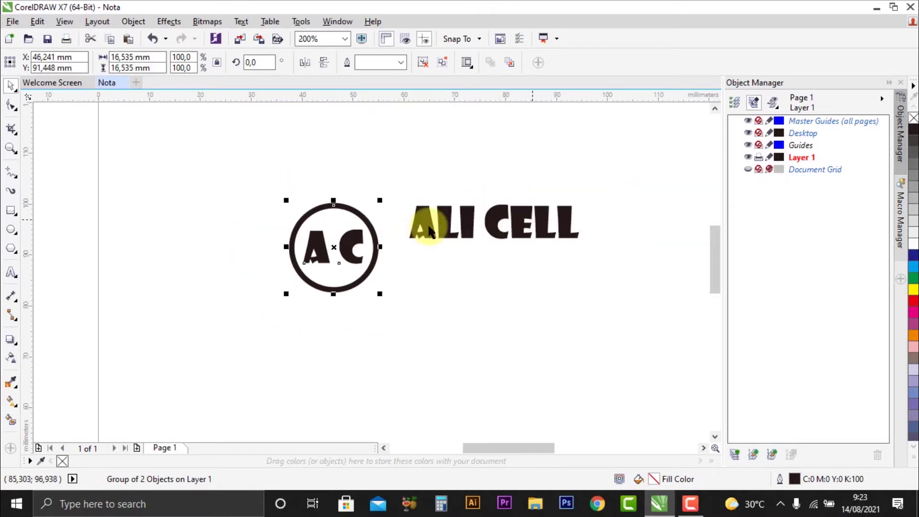
{"action": "scroll", "coordinate": [437, 264], "scroll_direction": "up", "scroll_amount": 2}
{"action": "left_click", "coordinate": [438, 264]}
{"action": "scroll", "coordinate": [437, 264], "scroll_direction": "down", "scroll_amount": 2}
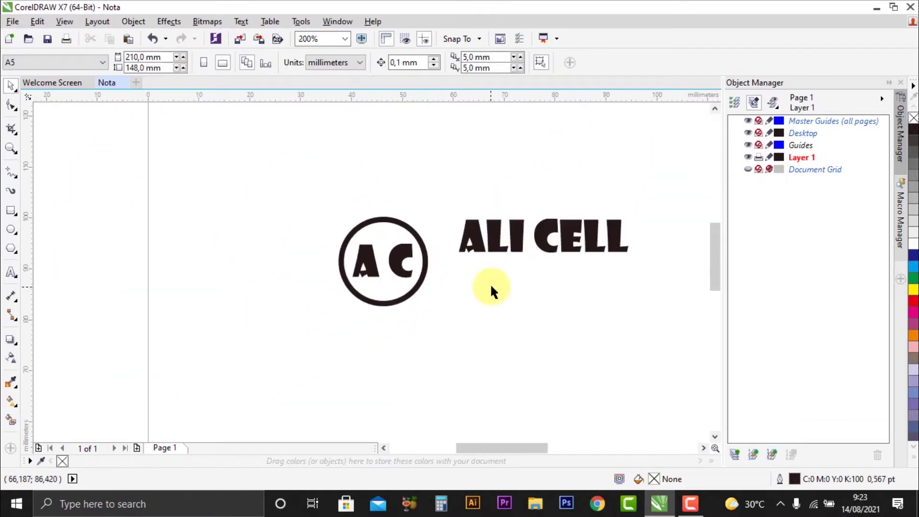
- Select the logo group and then the ALI CELL text, apply Align Centers Horizontally, and deselect them
{"action": "left_click", "coordinate": [423, 271]}
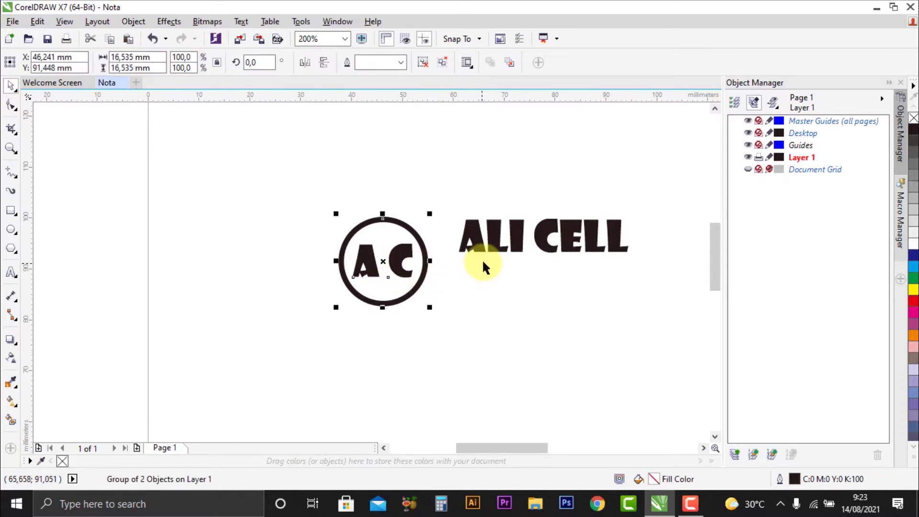
{"action": "key", "text": "shift"}
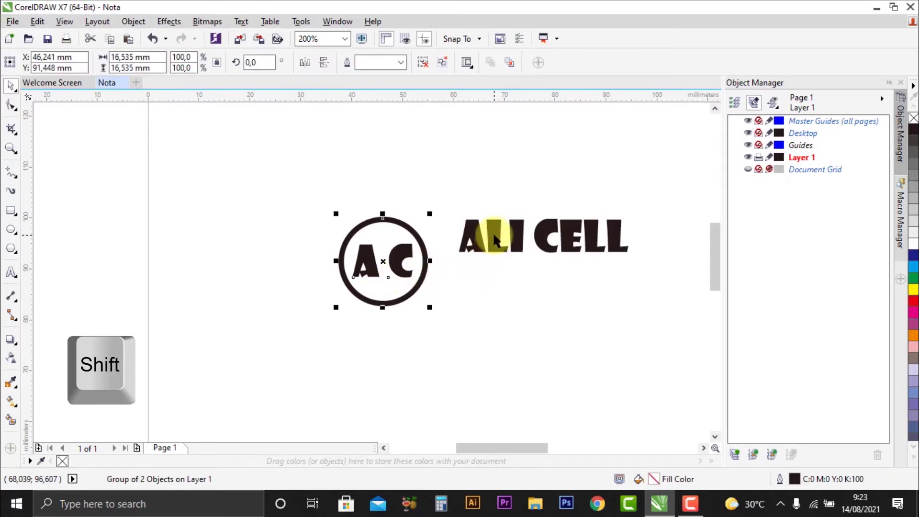
{"action": "left_click", "coordinate": [494, 239], "text": "shift"}
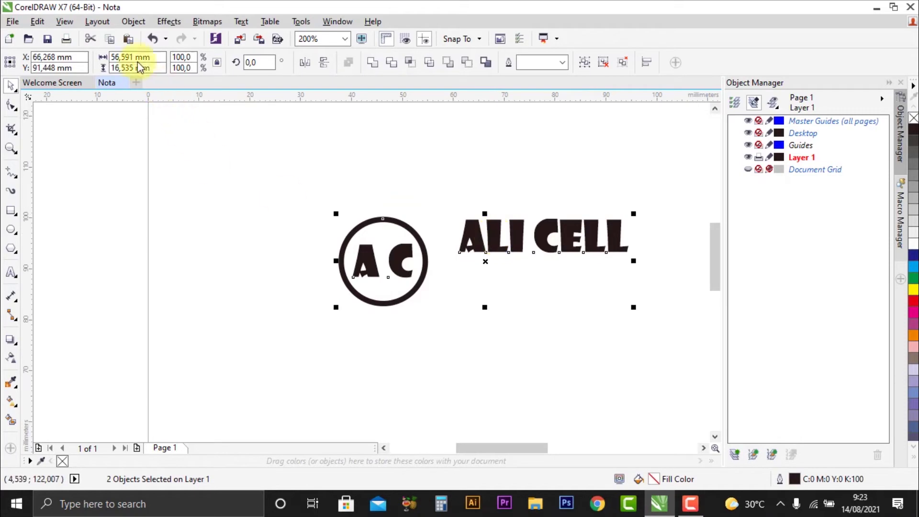
{"action": "left_click", "coordinate": [134, 22]}
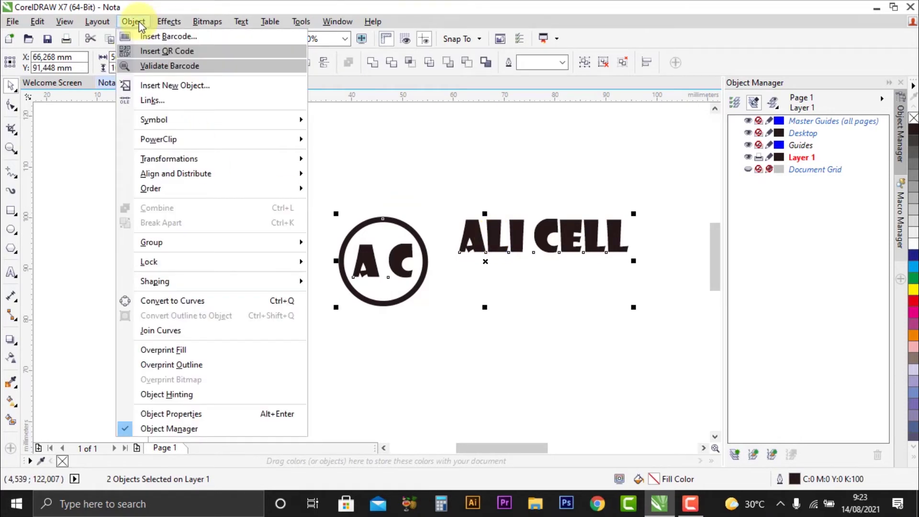
{"action": "mouse_move", "coordinate": [193, 182]}
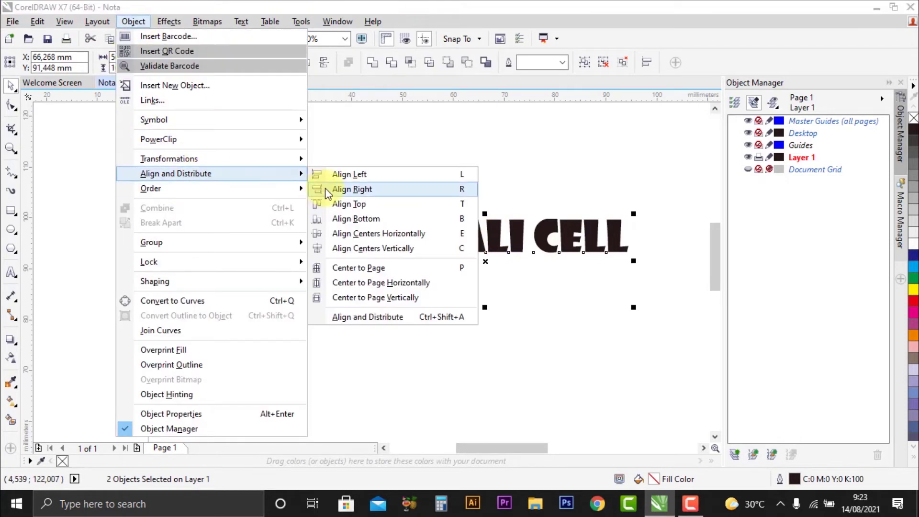
{"action": "left_click", "coordinate": [399, 237]}
{"action": "left_click", "coordinate": [393, 268]}
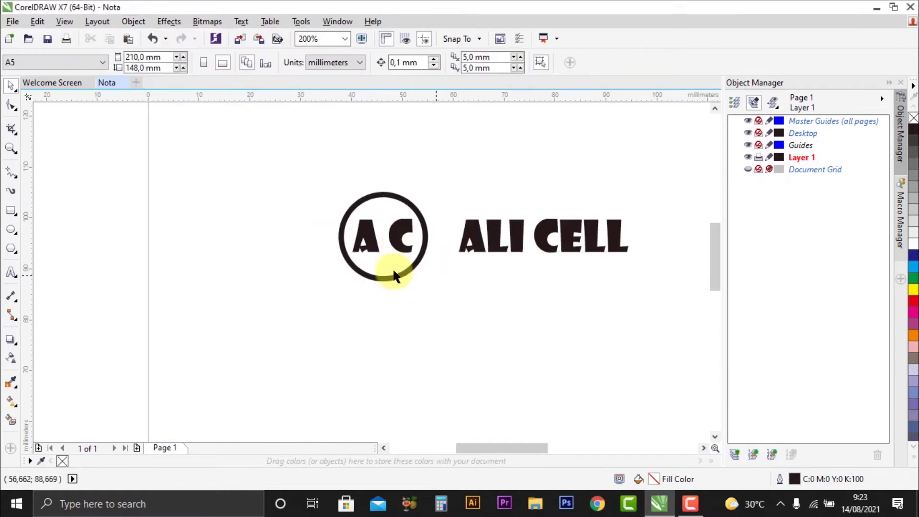
- Move the logo straight sideways toward the ALI CELL text, to about X 49.9 mm, keeping its height
{"action": "scroll", "coordinate": [359, 252], "scroll_direction": "down", "scroll_amount": 1}
{"action": "scroll", "coordinate": [353, 251], "scroll_direction": "up", "scroll_amount": 2}
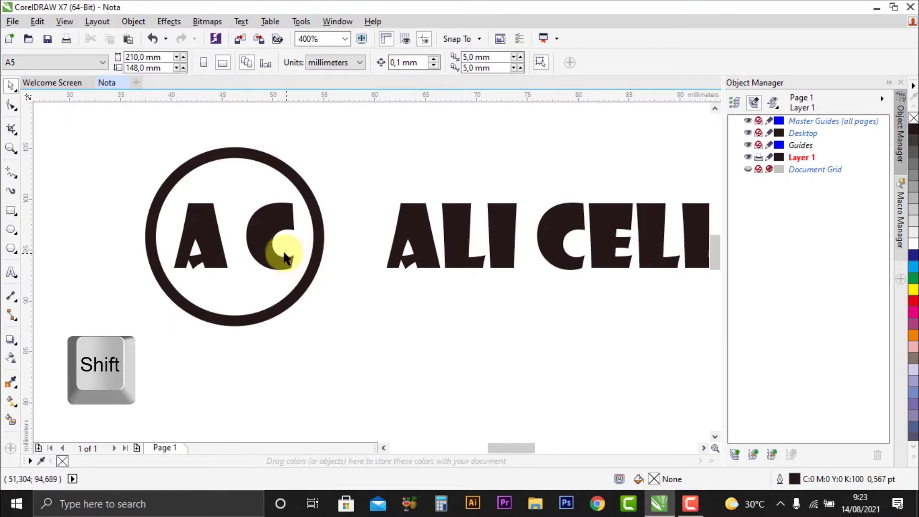
{"action": "left_click_drag", "start_coordinate": [260, 229], "coordinate": [299, 232]}
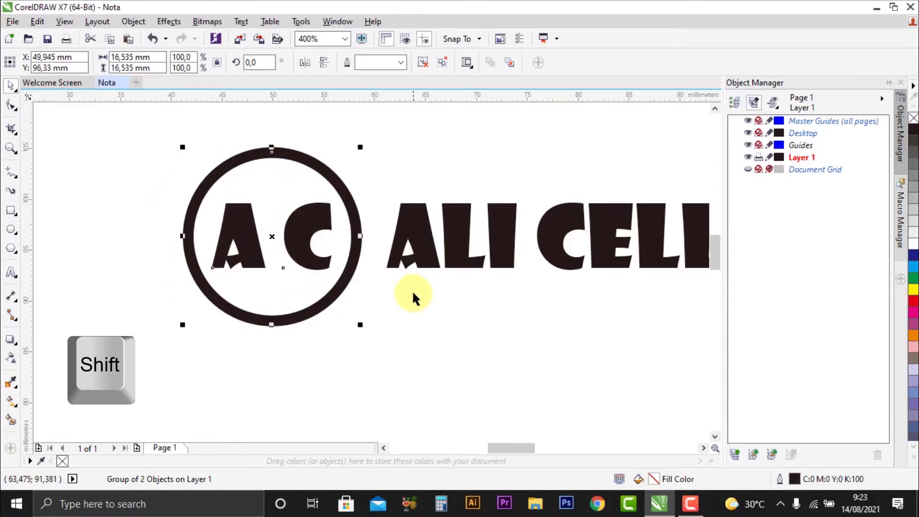
{"action": "left_click", "coordinate": [413, 292]}
- Group the circular logo and the ALI CELL text together and deselect the group
{"action": "scroll", "coordinate": [278, 263], "scroll_direction": "down", "scroll_amount": 2}
{"action": "left_click_drag", "start_coordinate": [203, 211], "coordinate": [434, 304]}
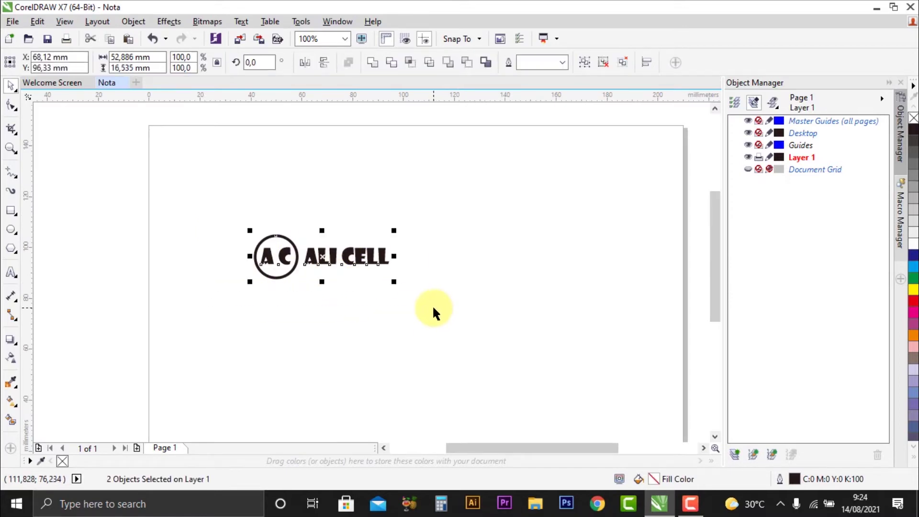
{"action": "key", "text": "ctrl+g"}
{"action": "left_click", "coordinate": [432, 305]}
{"action": "scroll", "coordinate": [416, 287], "scroll_direction": "down", "scroll_amount": 2}
{"action": "scroll", "coordinate": [407, 275], "scroll_direction": "up", "scroll_amount": 2}
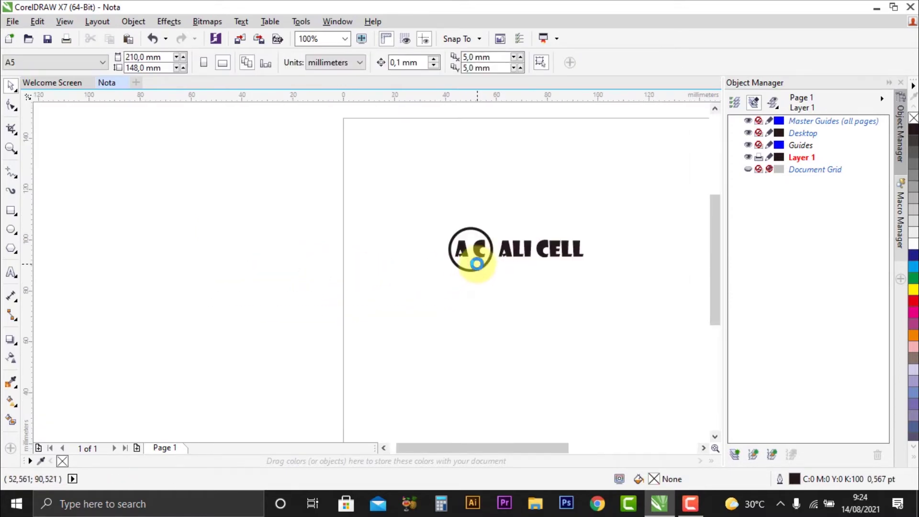
- Move the grouped logo and ALI CELL name to the page's upper-left corner, centred at about X 40.1 mm, Y 129.1 mm
{"action": "scroll", "coordinate": [502, 254], "scroll_direction": "down", "scroll_amount": 1}
{"action": "left_click", "coordinate": [510, 253]}
{"action": "left_click_drag", "start_coordinate": [511, 255], "coordinate": [479, 211]}
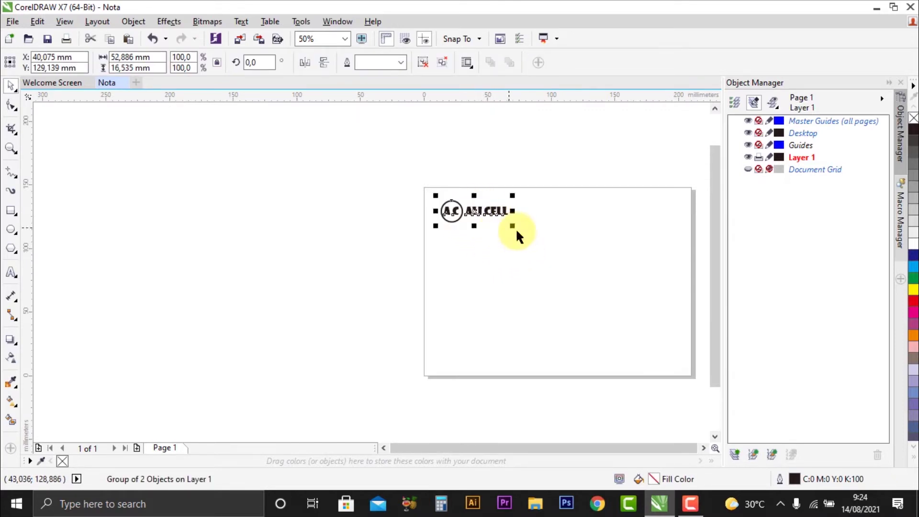
{"action": "left_click", "coordinate": [462, 231]}
{"action": "scroll", "coordinate": [463, 229], "scroll_direction": "up", "scroll_amount": 1}
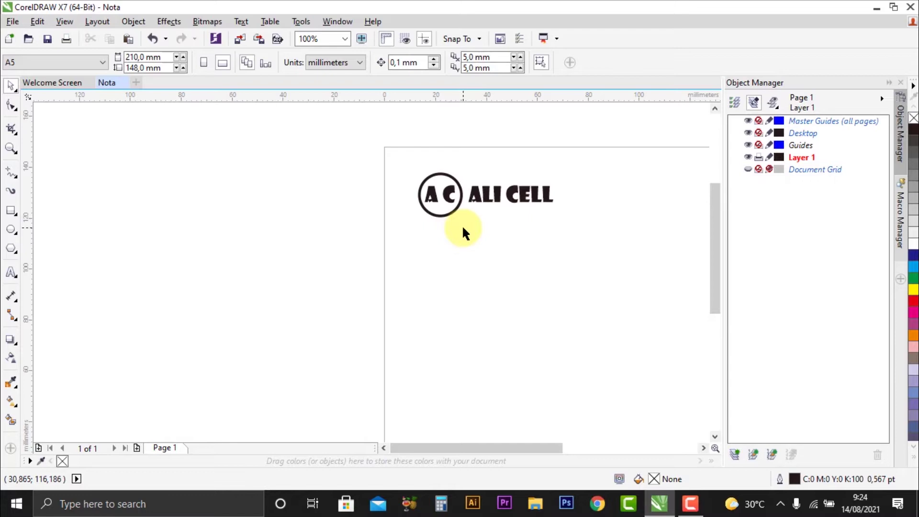
{"action": "scroll", "coordinate": [424, 169], "scroll_direction": "down", "scroll_amount": 1}
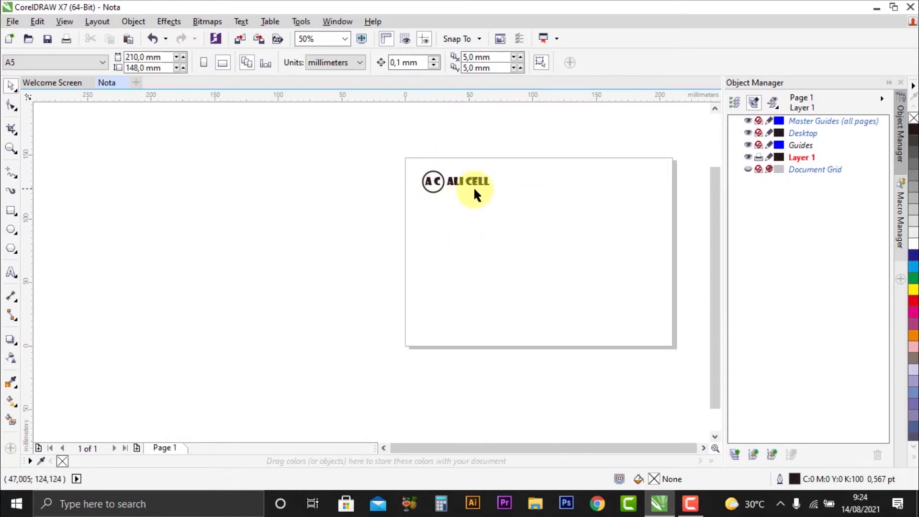
- Enlarge the grouped logo and ALI CELL name proportionally to about 99 by 31 mm and deselect it
{"action": "scroll", "coordinate": [471, 185], "scroll_direction": "up", "scroll_amount": 1}
{"action": "left_click_drag", "start_coordinate": [335, 144], "coordinate": [567, 237]}
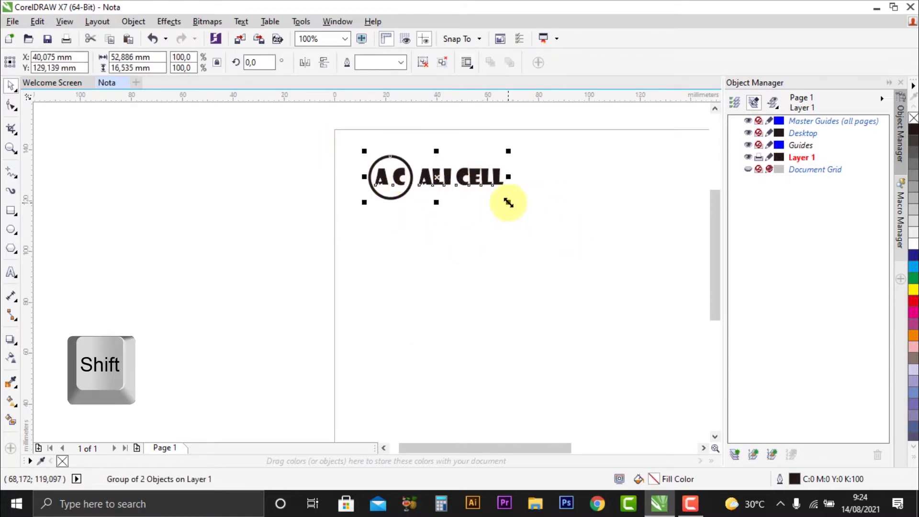
{"action": "left_click_drag", "start_coordinate": [507, 202], "coordinate": [546, 238]}
{"action": "left_click_drag", "start_coordinate": [460, 178], "coordinate": [502, 190]}
{"action": "left_click_drag", "start_coordinate": [588, 229], "coordinate": [615, 263]}
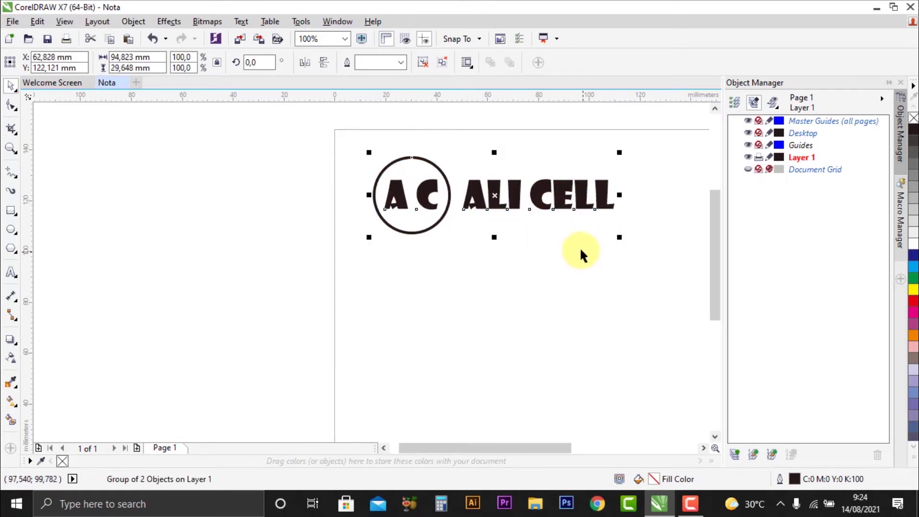
{"action": "scroll", "coordinate": [576, 249], "scroll_direction": "down", "scroll_amount": 1}
{"action": "left_click_drag", "start_coordinate": [596, 242], "coordinate": [601, 251]}
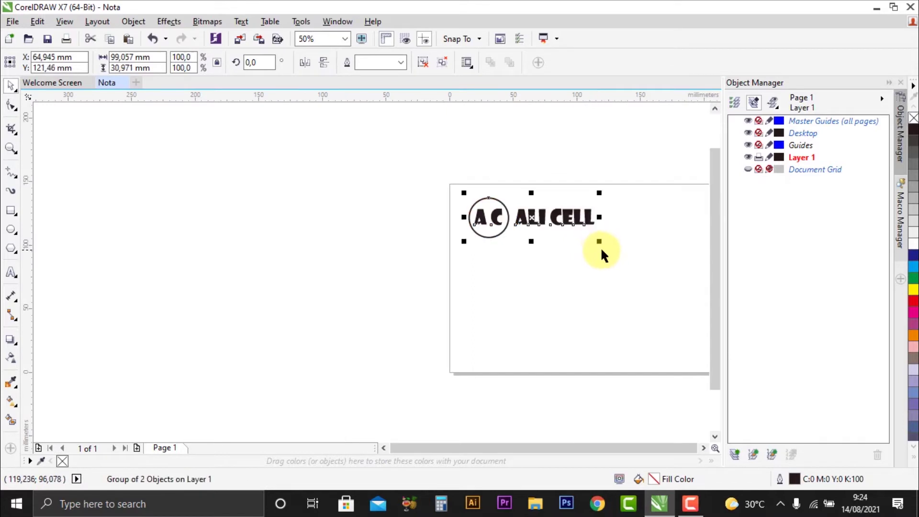
{"action": "scroll", "coordinate": [600, 249], "scroll_direction": "up", "scroll_amount": 1}
{"action": "scroll", "coordinate": [521, 242], "scroll_direction": "down", "scroll_amount": 2}
{"action": "left_click", "coordinate": [512, 263]}
{"action": "scroll", "coordinate": [514, 233], "scroll_direction": "up", "scroll_amount": 2}
{"action": "scroll", "coordinate": [472, 218], "scroll_direction": "down", "scroll_amount": 1}
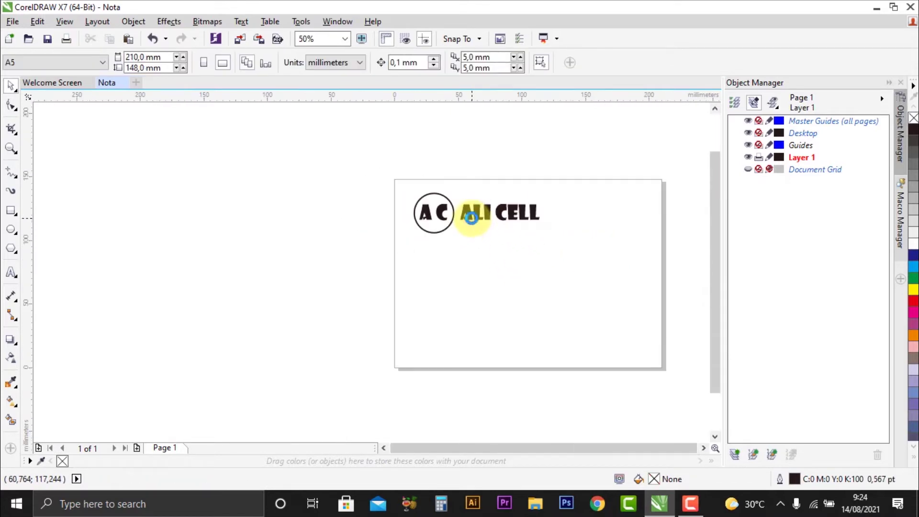
- Scale the logo and shop name group down slightly and deselect it
{"action": "left_click_drag", "start_coordinate": [401, 183], "coordinate": [551, 252]}
{"action": "scroll", "coordinate": [560, 207], "scroll_direction": "up", "scroll_amount": 1}
{"action": "left_click", "coordinate": [568, 262]}
{"action": "scroll", "coordinate": [493, 242], "scroll_direction": "down", "scroll_amount": 1}
{"action": "scroll", "coordinate": [478, 287], "scroll_direction": "up", "scroll_amount": 1}
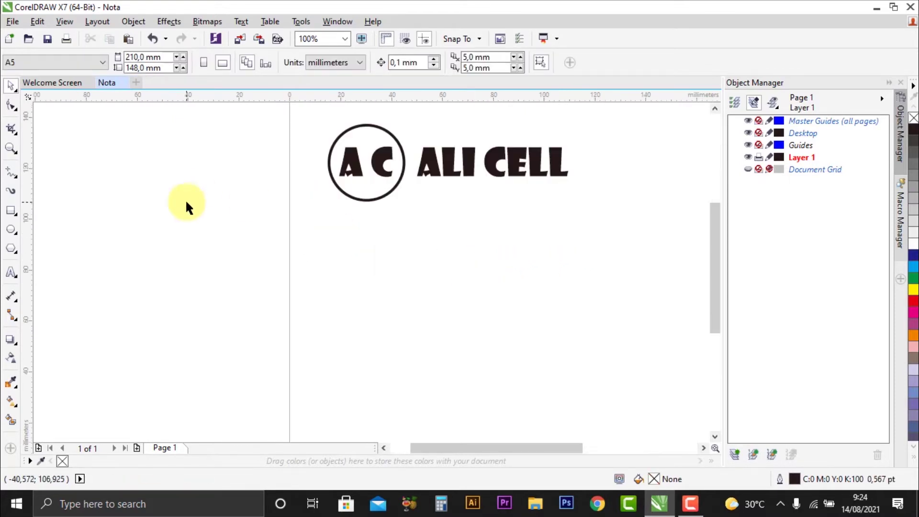
- Add the shop's address as two lines of 24 pt Arial artistic text below the logo and shop name
{"action": "left_click", "coordinate": [12, 273]}
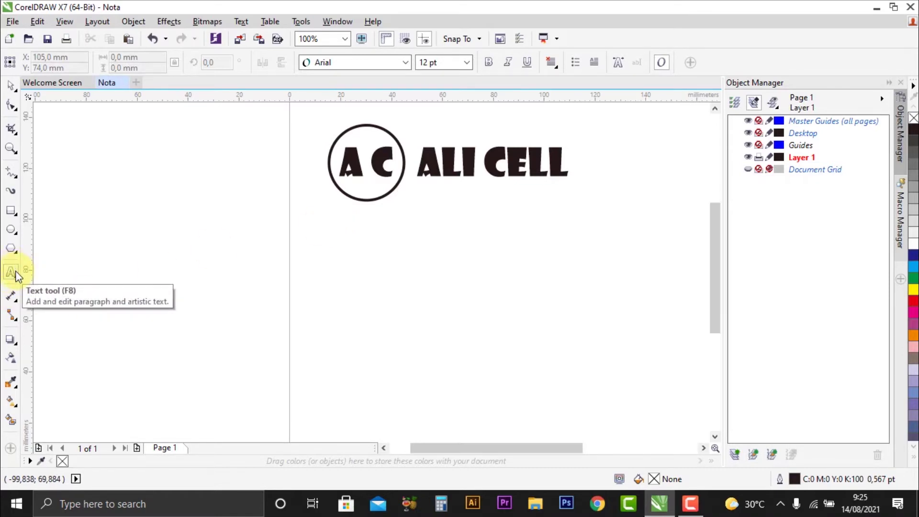
{"action": "left_click", "coordinate": [381, 226]}
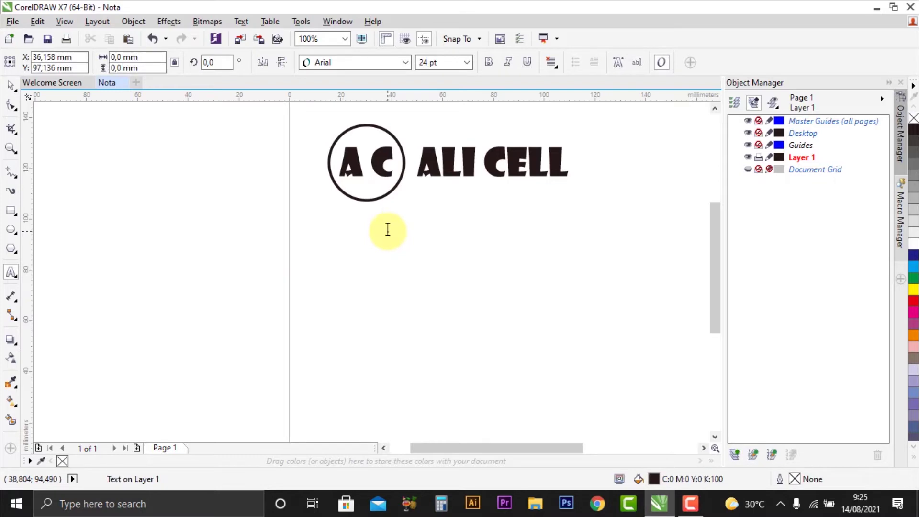
{"action": "type", "text": "j"}
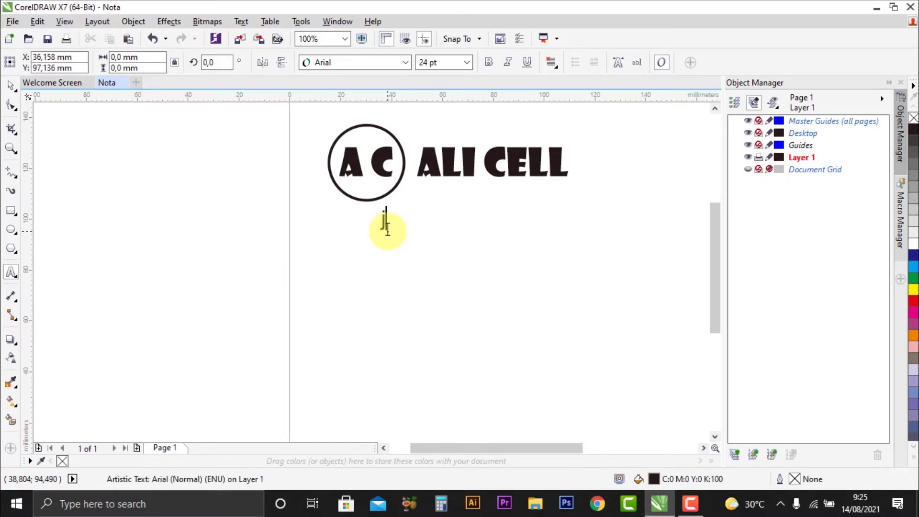
{"action": "type", "text": "Jalan P"}
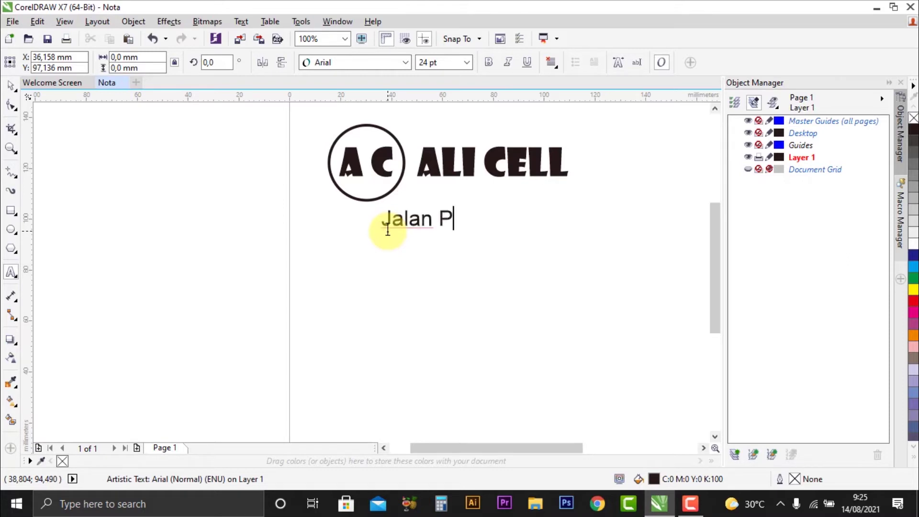
{"action": "type", "text": "anjang"}
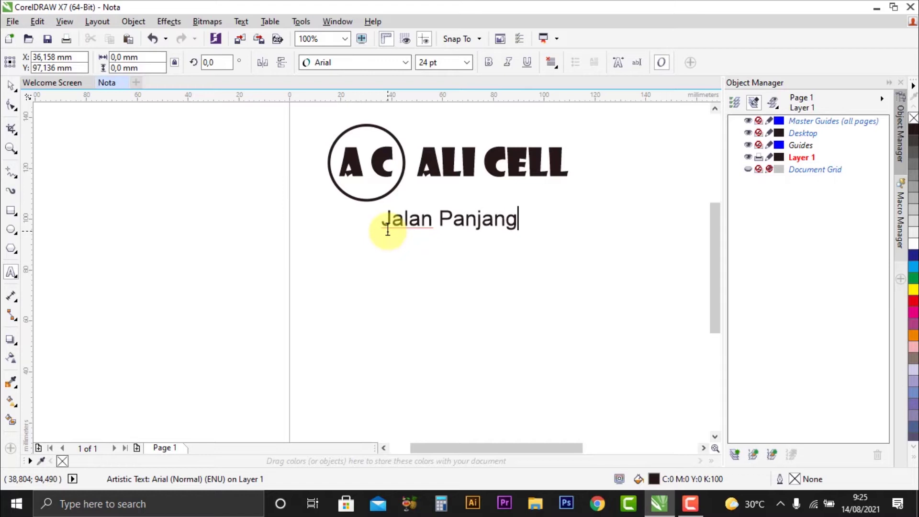
{"action": "type", "text": ", k"}
{"action": "key", "text": "BackSpace"}
{"action": "type", "text": "Keb"}
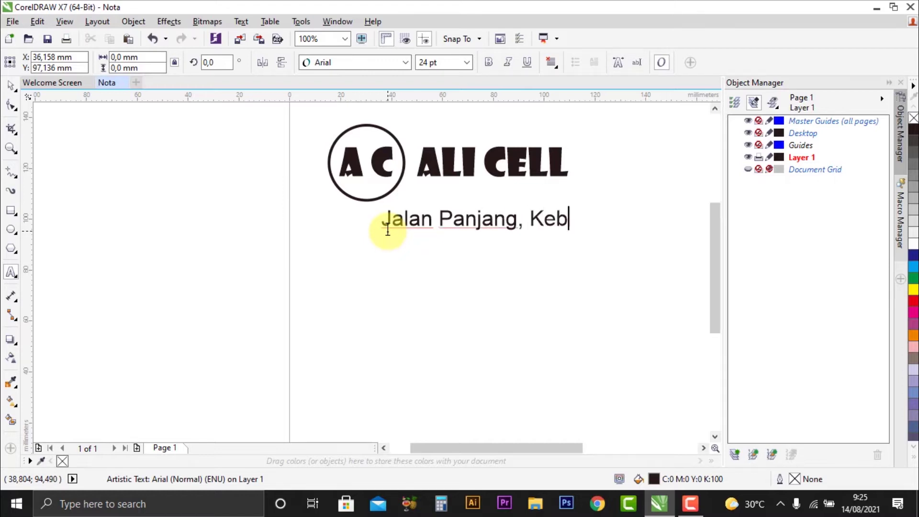
{"action": "type", "text": "on Jeruk"}
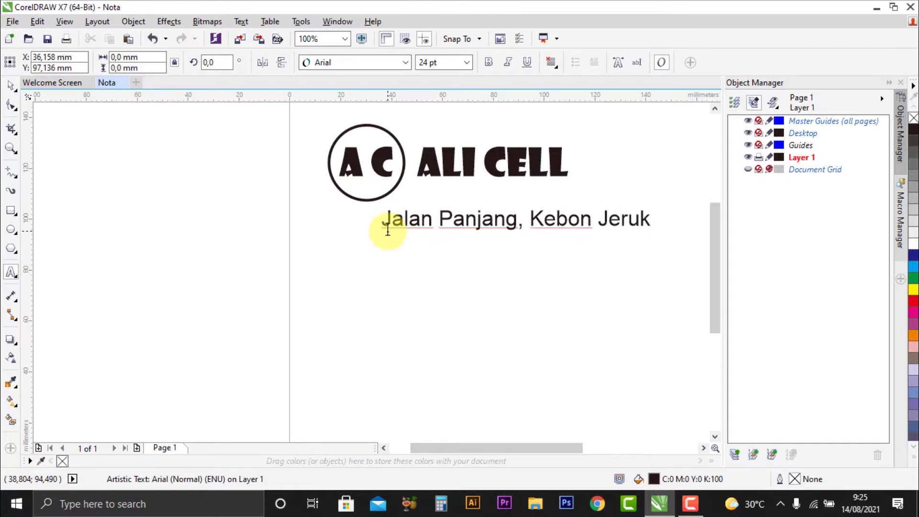
{"action": "key", "text": "Return"}
{"action": "type", "text": "Jakarta "}
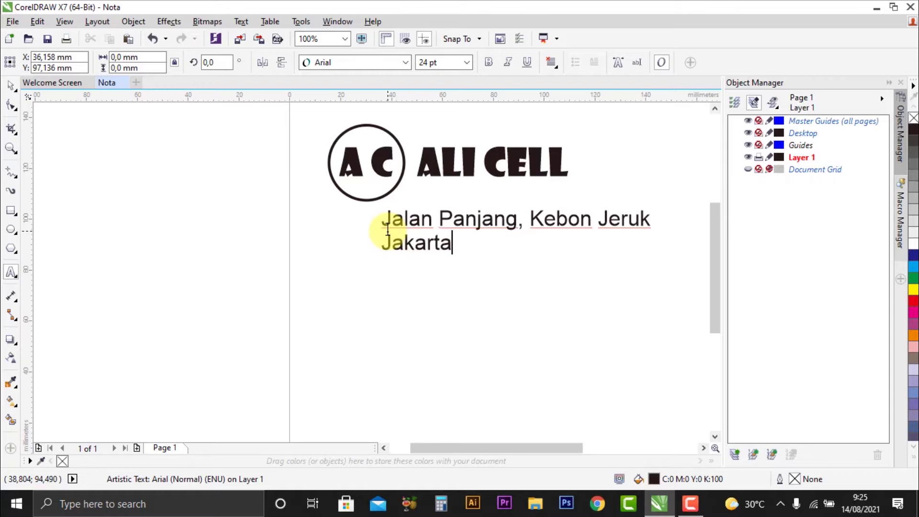
{"action": "type", "text": "Barat"}
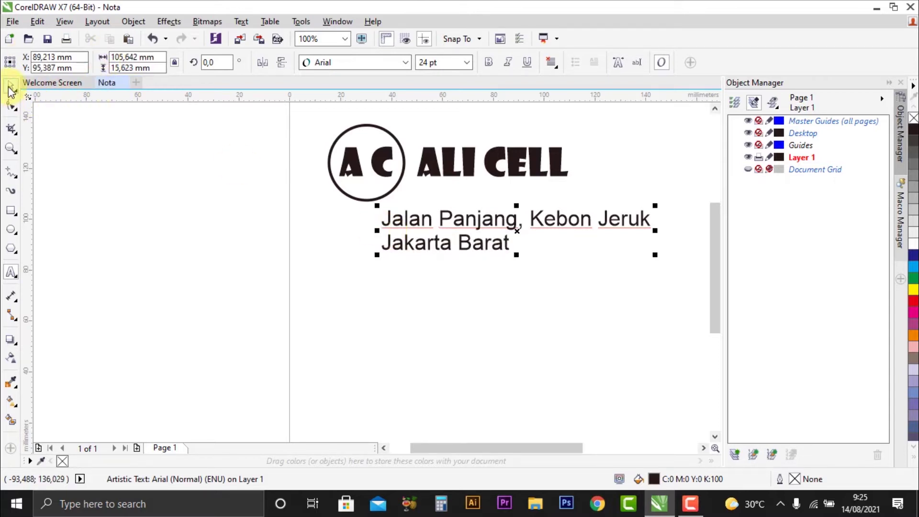
{"action": "left_click", "coordinate": [557, 67]}
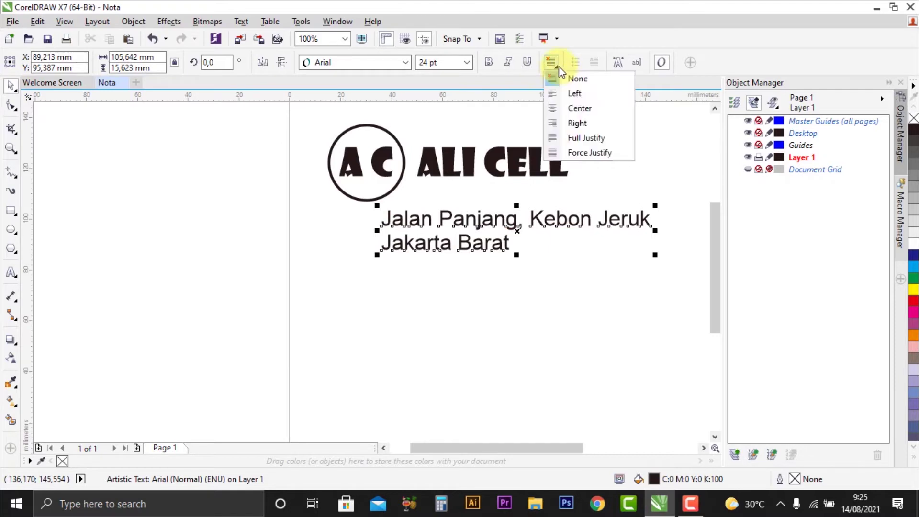
{"action": "left_click", "coordinate": [574, 79]}
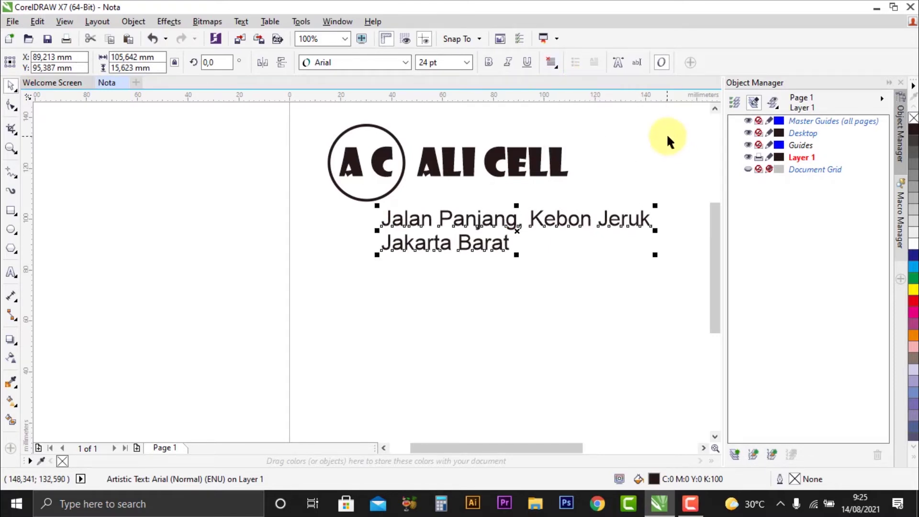
{"action": "left_click", "coordinate": [623, 185]}
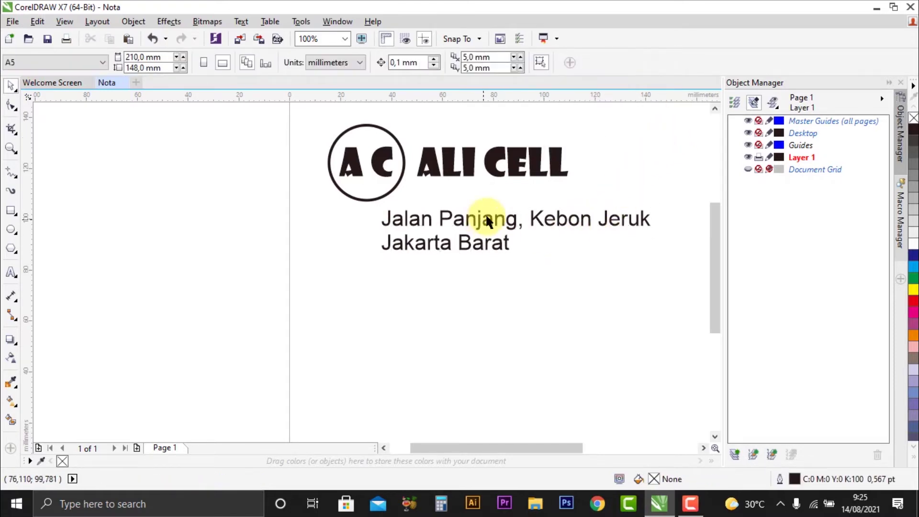
- Set the horizontal alignment of the two-line address text to Center and deselect it
{"action": "left_click", "coordinate": [515, 220]}
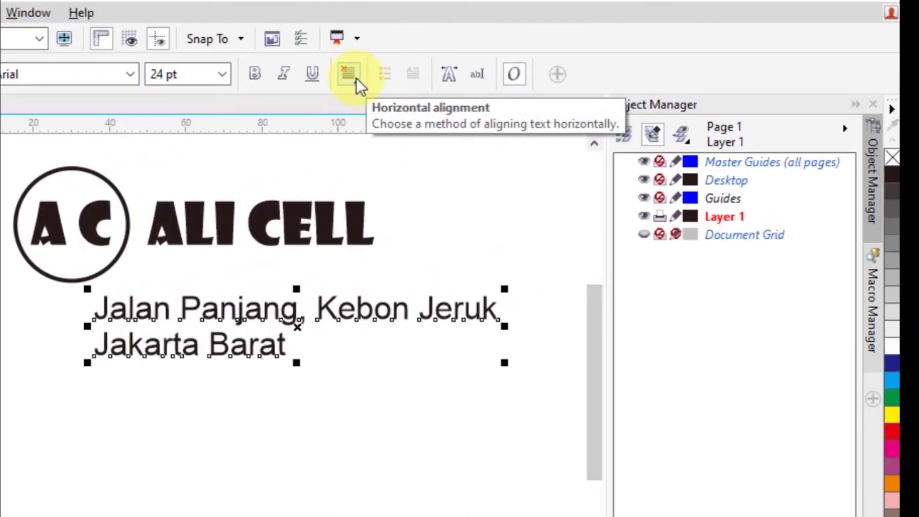
{"action": "left_click", "coordinate": [356, 79]}
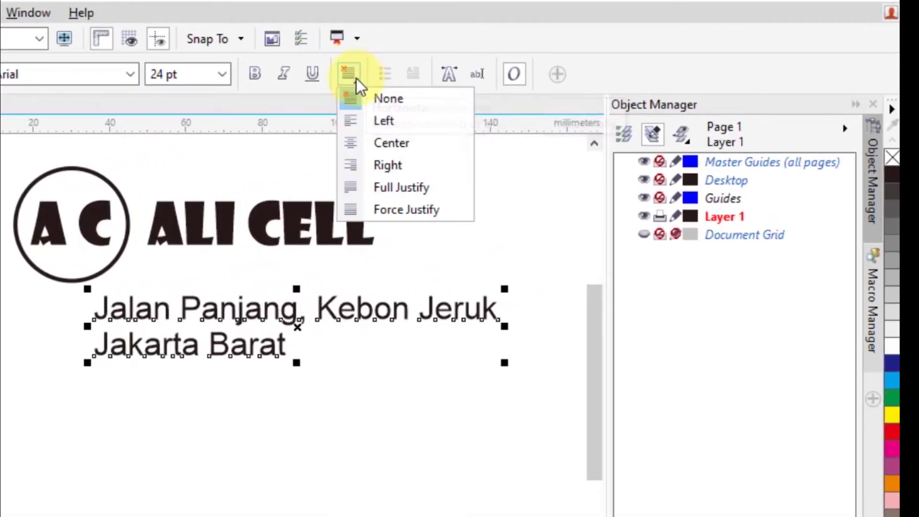
{"action": "left_click", "coordinate": [376, 145]}
{"action": "left_click", "coordinate": [541, 285]}
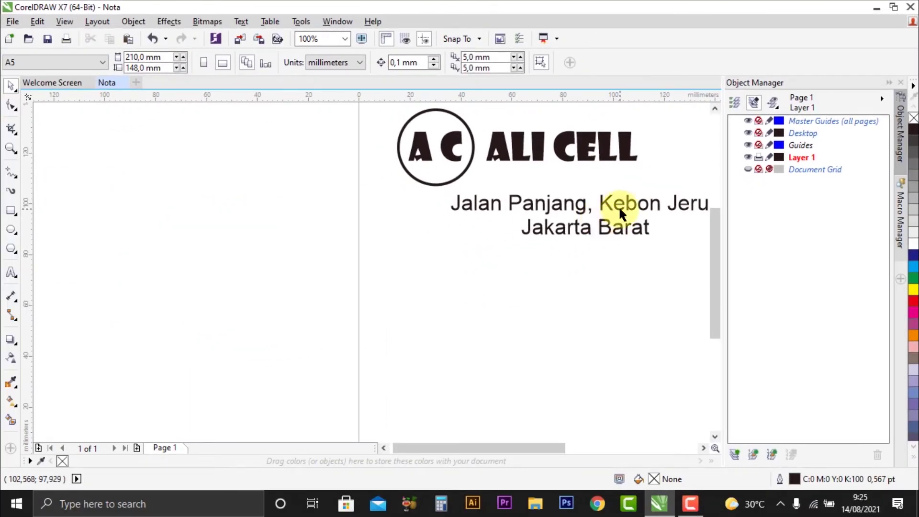
{"action": "left_click", "coordinate": [517, 270]}
- Move the address text below the header group with a clear gap, centred at about X 79.4 mm, Y 80.8 mm
{"action": "left_click_drag", "start_coordinate": [628, 206], "coordinate": [567, 210]}
{"action": "scroll", "coordinate": [482, 220], "scroll_direction": "down", "scroll_amount": 1}
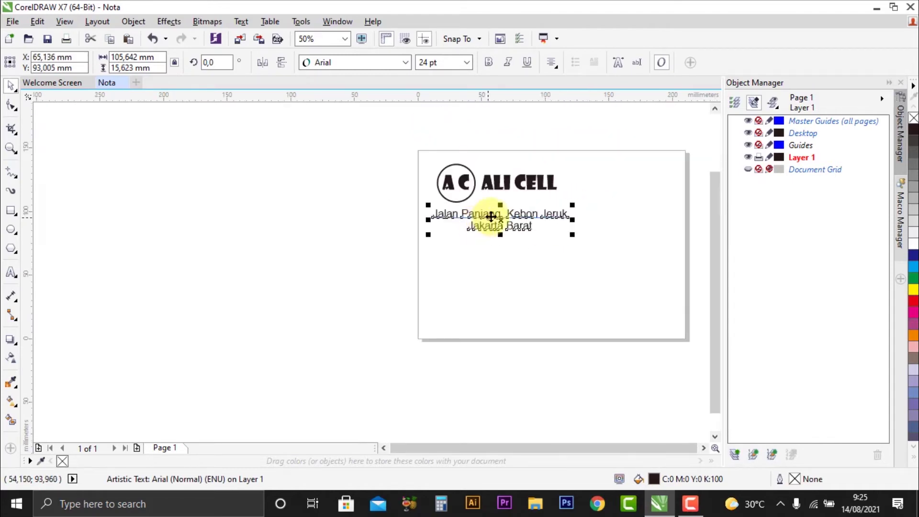
{"action": "scroll", "coordinate": [493, 218], "scroll_direction": "up", "scroll_amount": 1}
{"action": "left_click", "coordinate": [609, 185]}
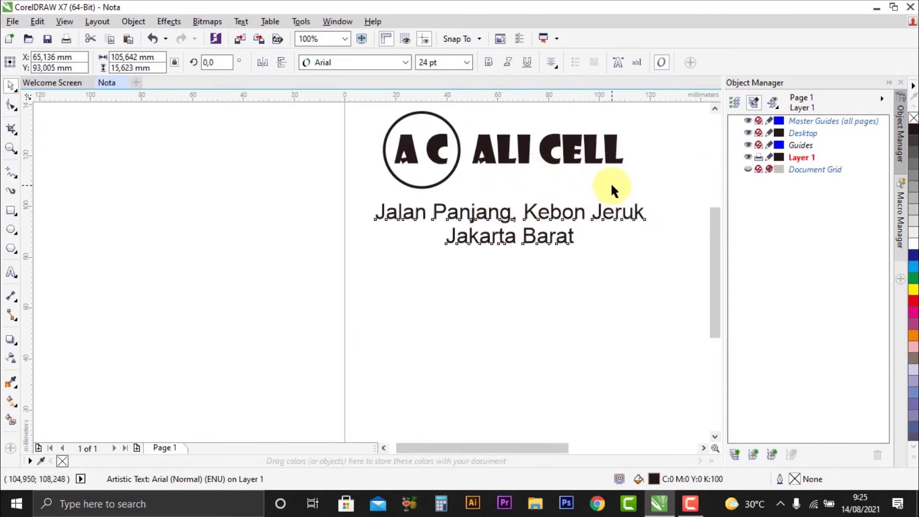
{"action": "left_click_drag", "start_coordinate": [597, 210], "coordinate": [639, 245]}
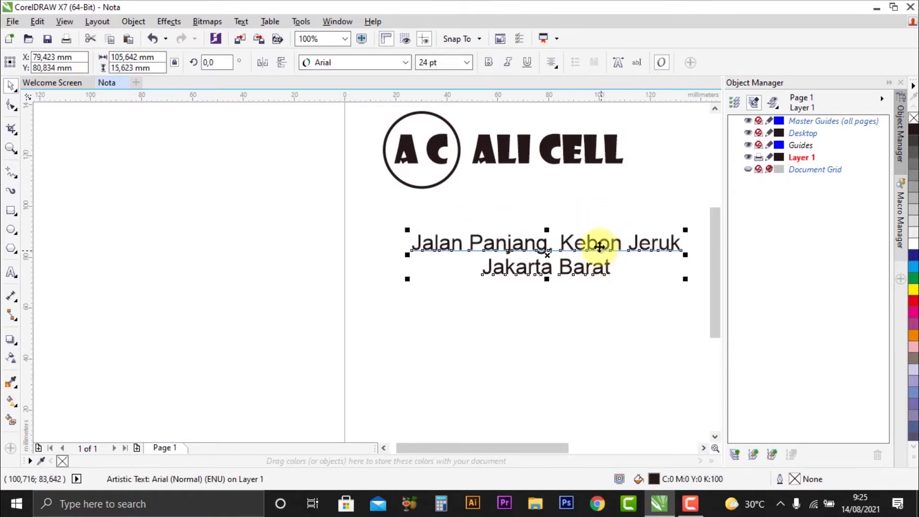
- Add the header group to the selected address text and apply Align Centers Vertically to both, finishing with nothing selected
{"action": "key", "text": "shift"}
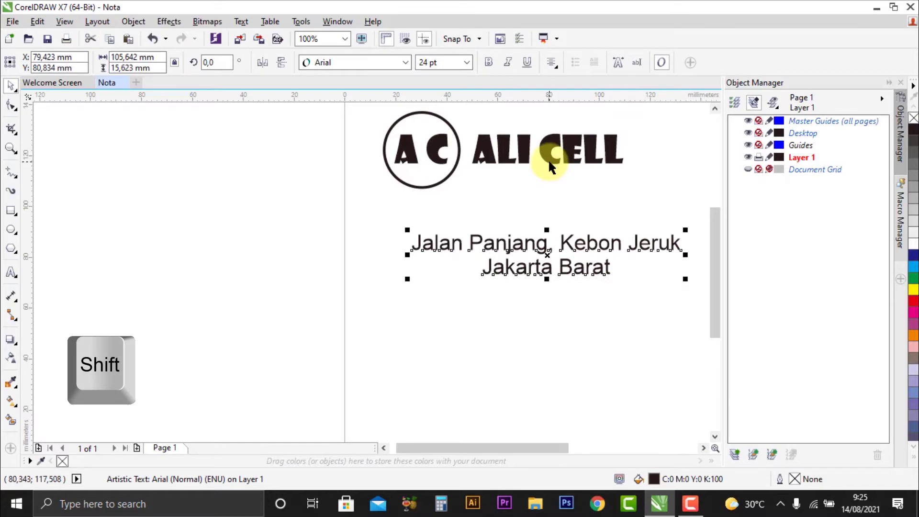
{"action": "left_click", "coordinate": [551, 160], "text": "shift"}
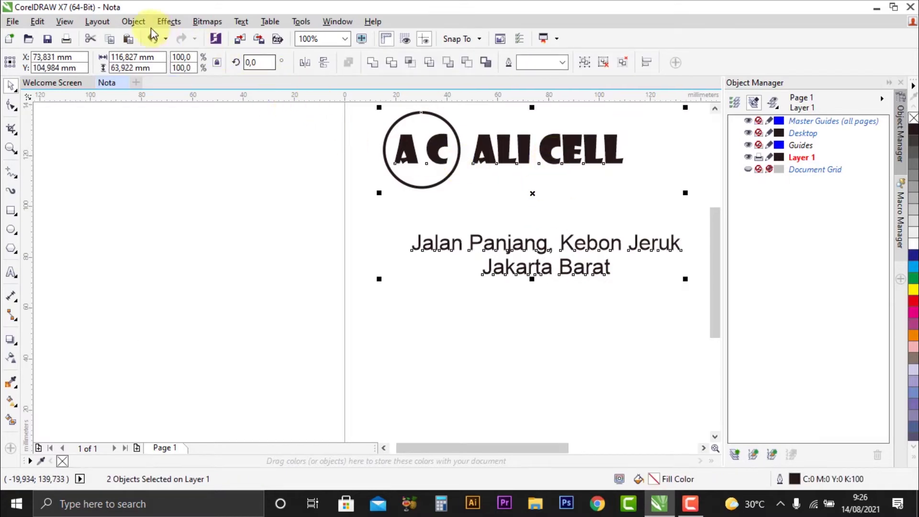
{"action": "left_click", "coordinate": [133, 21]}
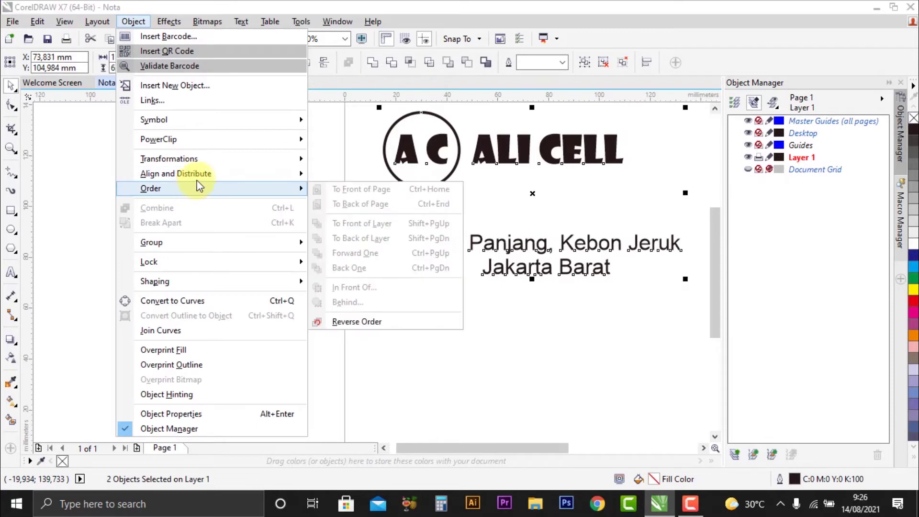
{"action": "mouse_move", "coordinate": [199, 177]}
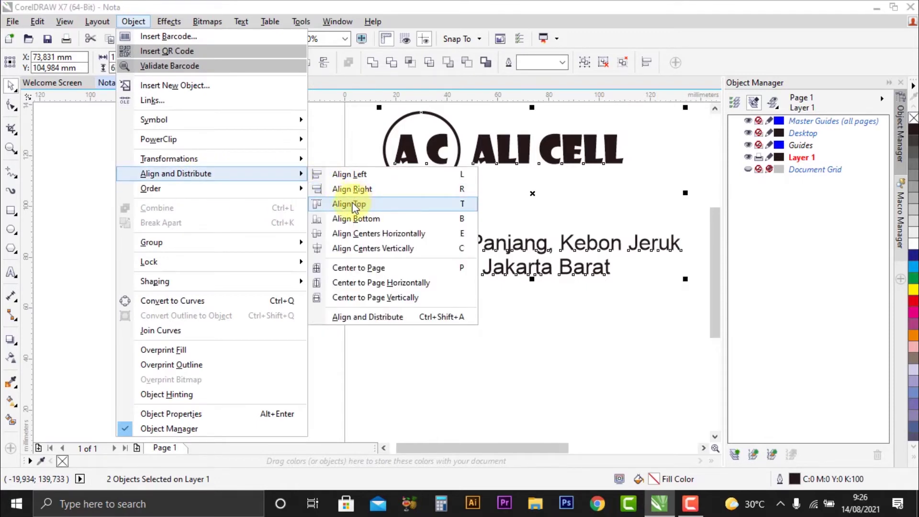
{"action": "left_click", "coordinate": [395, 252]}
{"action": "left_click", "coordinate": [661, 209]}
{"action": "scroll", "coordinate": [377, 260], "scroll_direction": "down", "scroll_amount": 1}
{"action": "scroll", "coordinate": [440, 245], "scroll_direction": "up", "scroll_amount": 1}
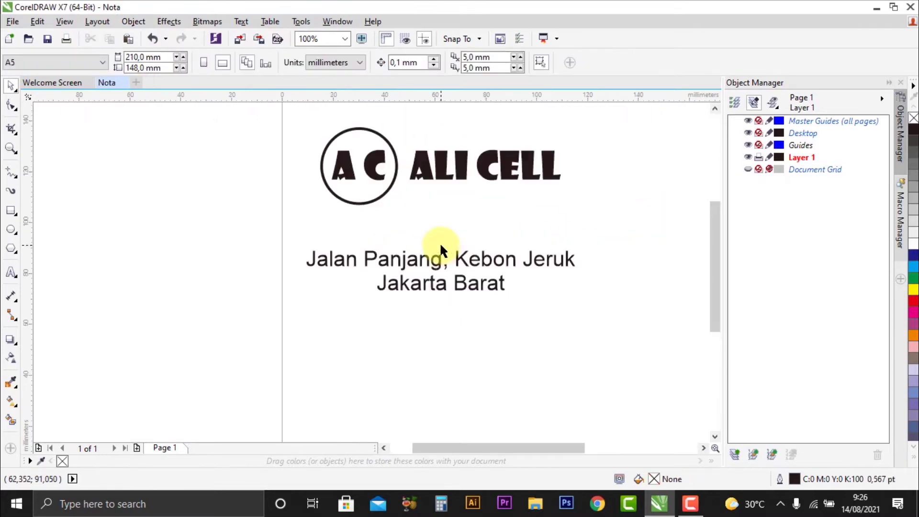
- Move the address straight up to about Y 96.2 mm and shrink it about its centre to about 86.3 by 12.8 mm
{"action": "left_click_drag", "start_coordinate": [455, 256], "coordinate": [454, 221]}
{"action": "left_click", "coordinate": [610, 182]}
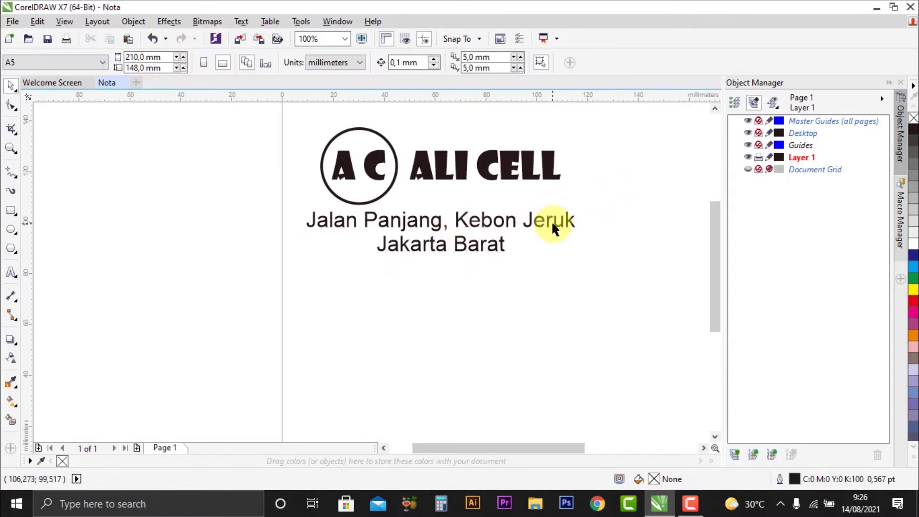
{"action": "left_click", "coordinate": [561, 221]}
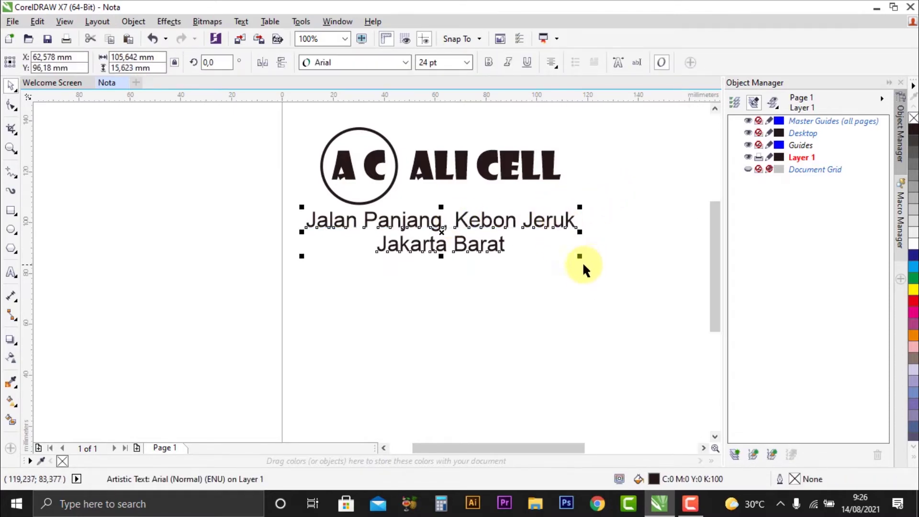
{"action": "left_click_drag", "start_coordinate": [580, 259], "coordinate": [558, 258]}
{"action": "left_click", "coordinate": [602, 232]}
- Make the address text below the header bold and deselect it
{"action": "left_click", "coordinate": [514, 221]}
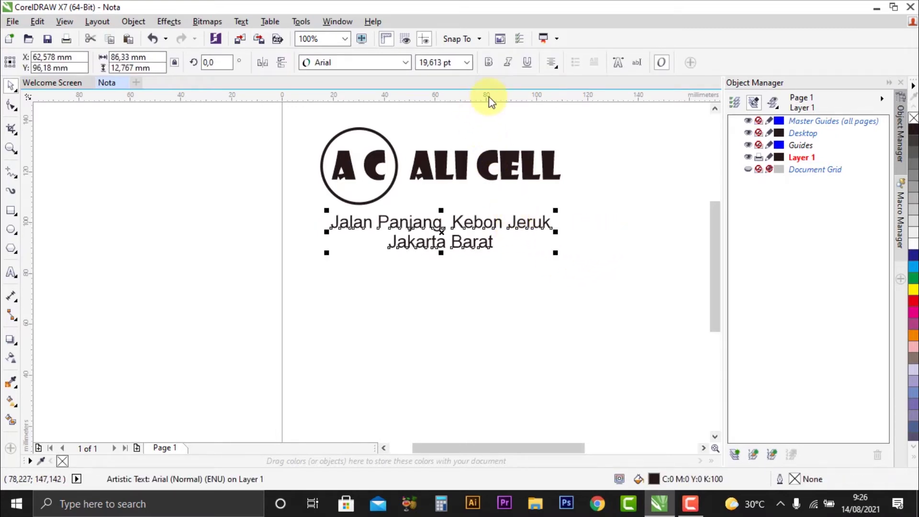
{"action": "left_click", "coordinate": [488, 63]}
{"action": "left_click", "coordinate": [600, 156]}
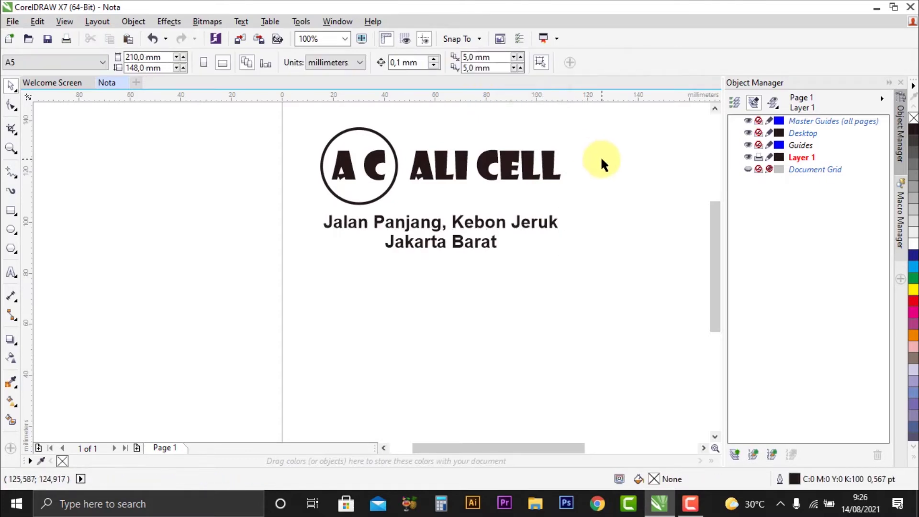
- Add a third line to the bold address text reading "HP :" followed by the shop's phone number, then deselect the text
{"action": "scroll", "coordinate": [610, 183], "scroll_direction": "down", "scroll_amount": 2}
{"action": "scroll", "coordinate": [553, 223], "scroll_direction": "up", "scroll_amount": 2}
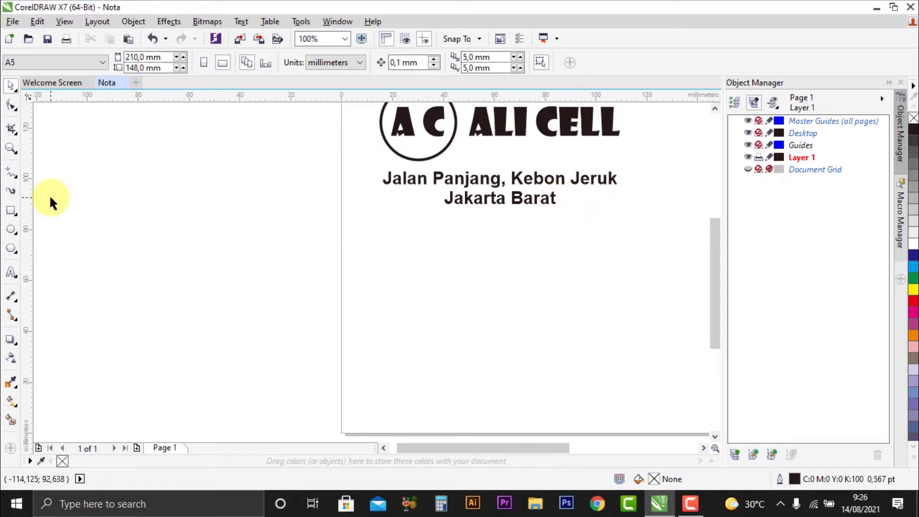
{"action": "left_click", "coordinate": [11, 271]}
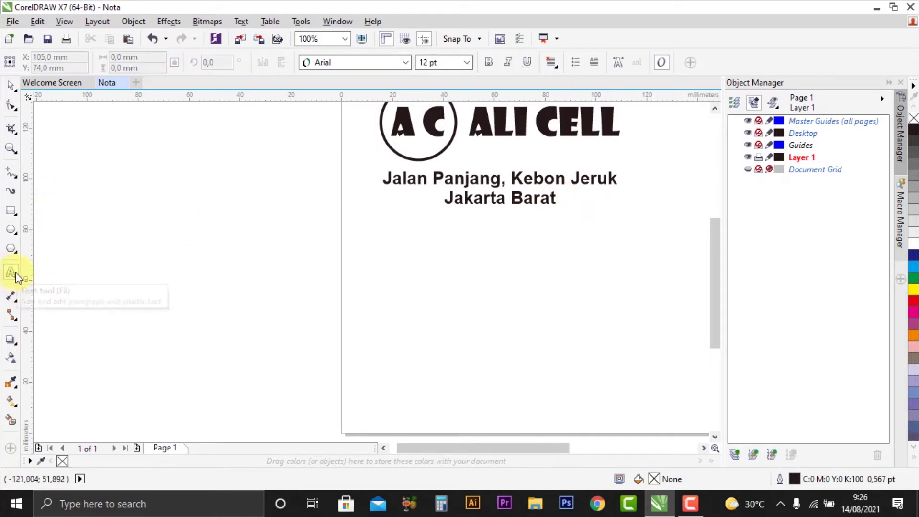
{"action": "left_click", "coordinate": [551, 198]}
{"action": "key", "text": "Return"}
{"action": "type", "text": "HP :"}
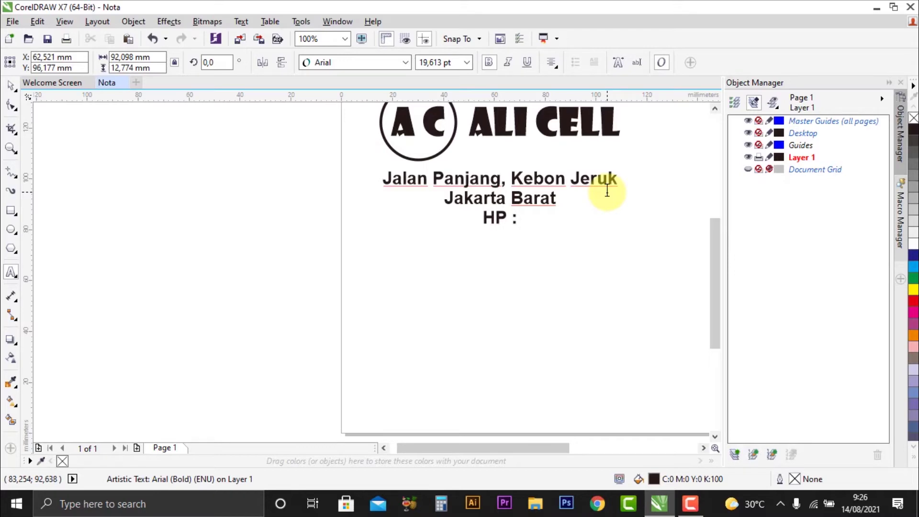
{"action": "type", "text": "0812"}
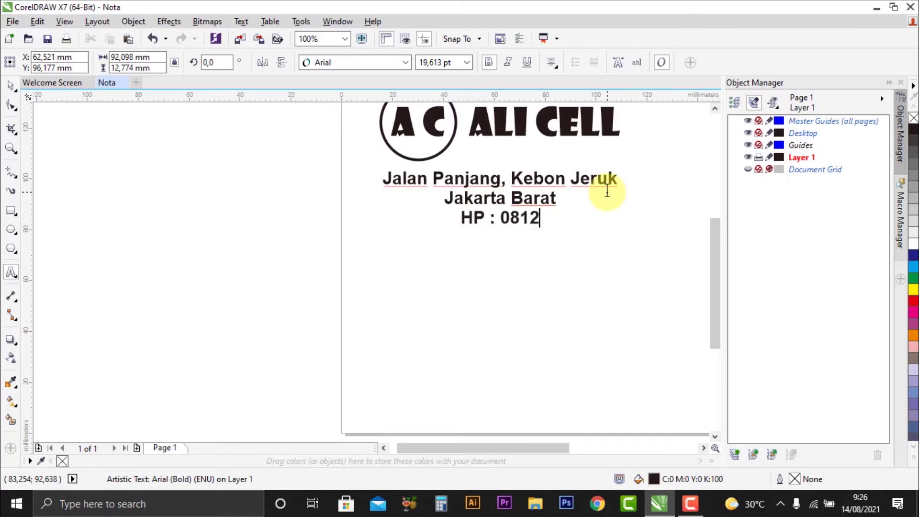
{"action": "type", "text": "34567"}
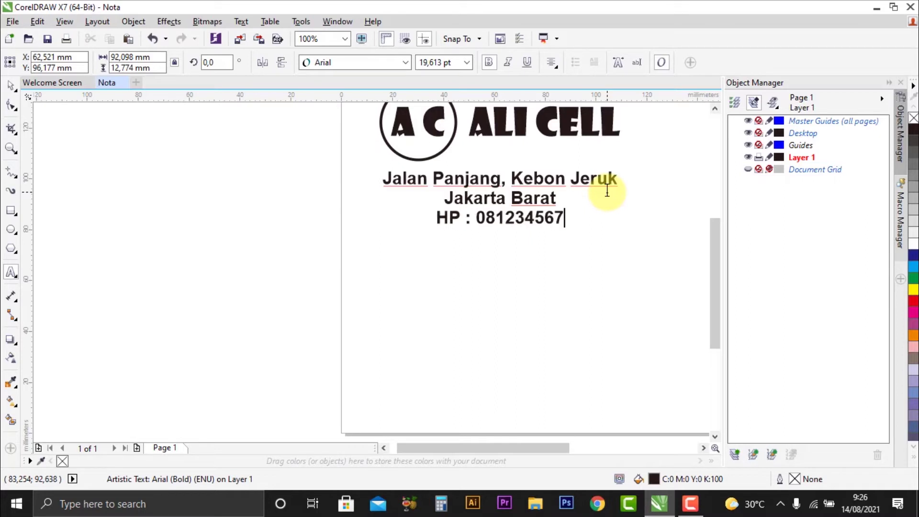
{"action": "type", "text": "89"}
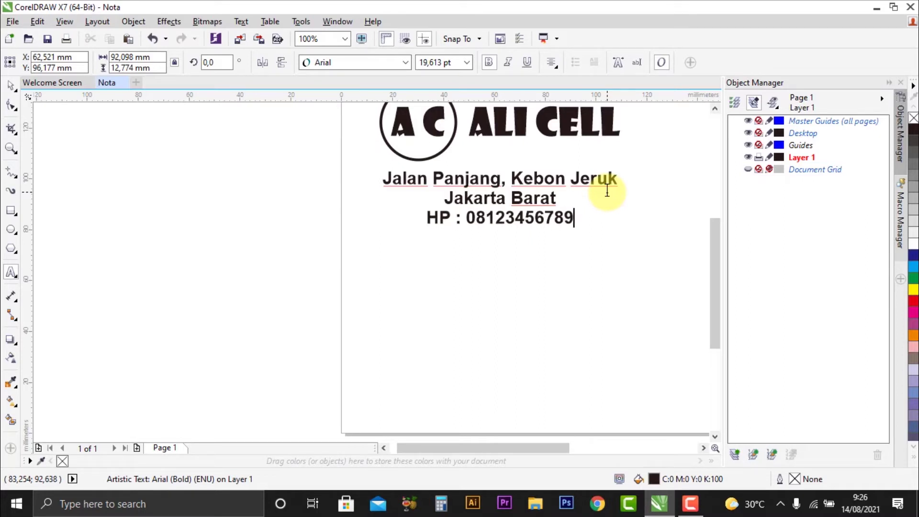
{"action": "left_click", "coordinate": [11, 85]}
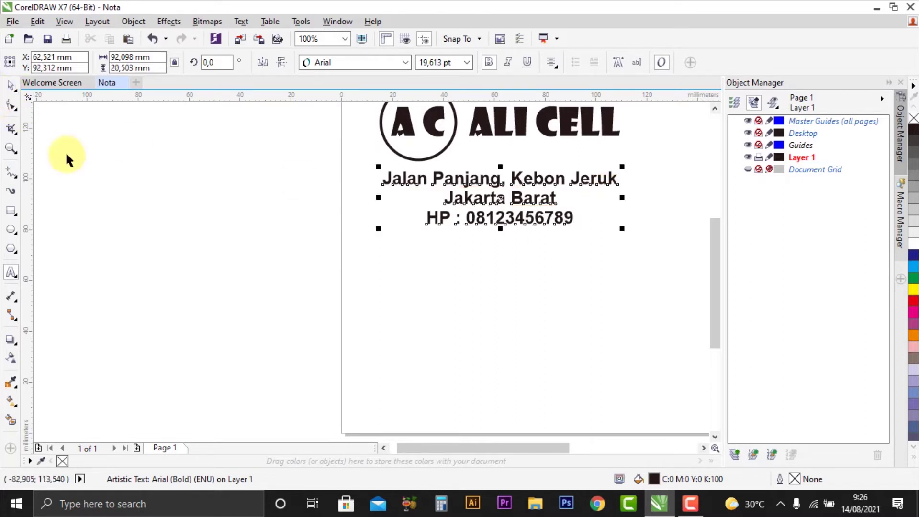
{"action": "left_click", "coordinate": [187, 293]}
- Select the logo header and address text together and scale them down proportionally to about 69 mm wide near the page's upper-left corner
{"action": "scroll", "coordinate": [187, 293], "scroll_direction": "down", "scroll_amount": 1}
{"action": "scroll", "coordinate": [318, 274], "scroll_direction": "up", "scroll_amount": 1}
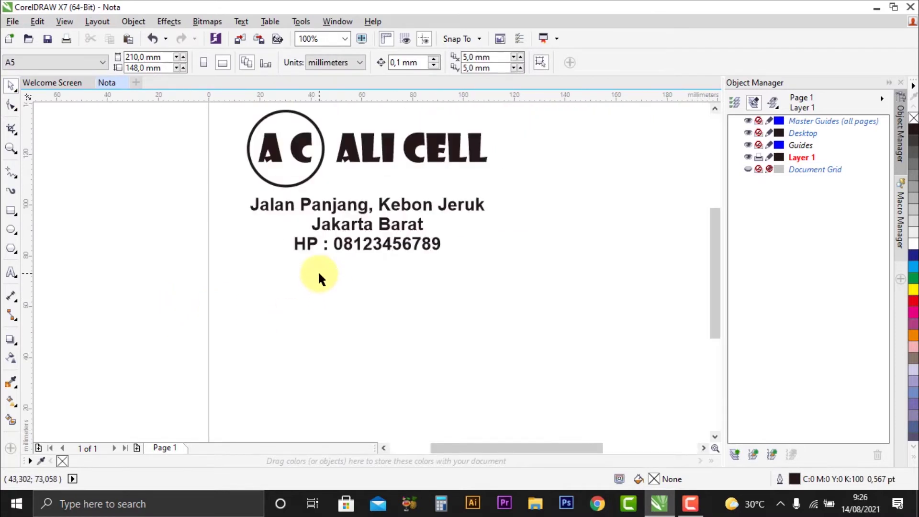
{"action": "scroll", "coordinate": [293, 286], "scroll_direction": "down", "scroll_amount": 1}
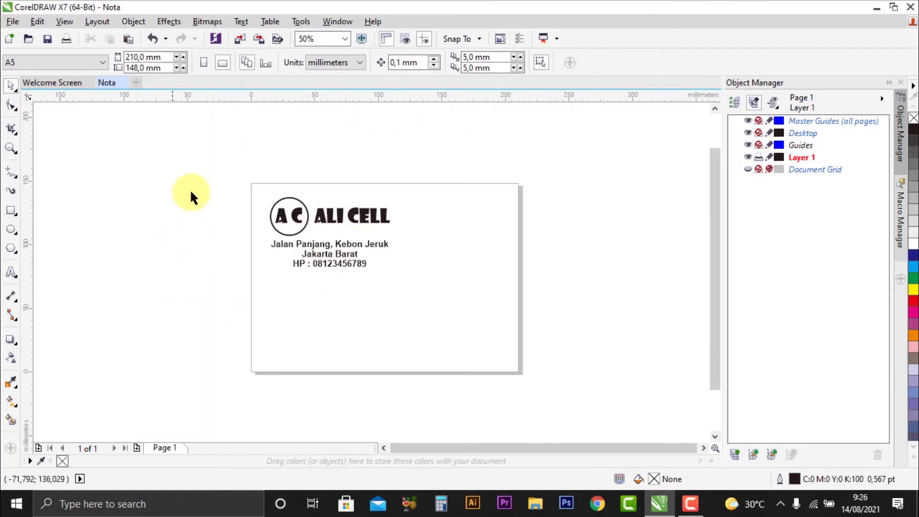
{"action": "left_click_drag", "start_coordinate": [219, 174], "coordinate": [369, 261]}
{"action": "left_click", "coordinate": [393, 276]}
{"action": "scroll", "coordinate": [300, 282], "scroll_direction": "up", "scroll_amount": 1}
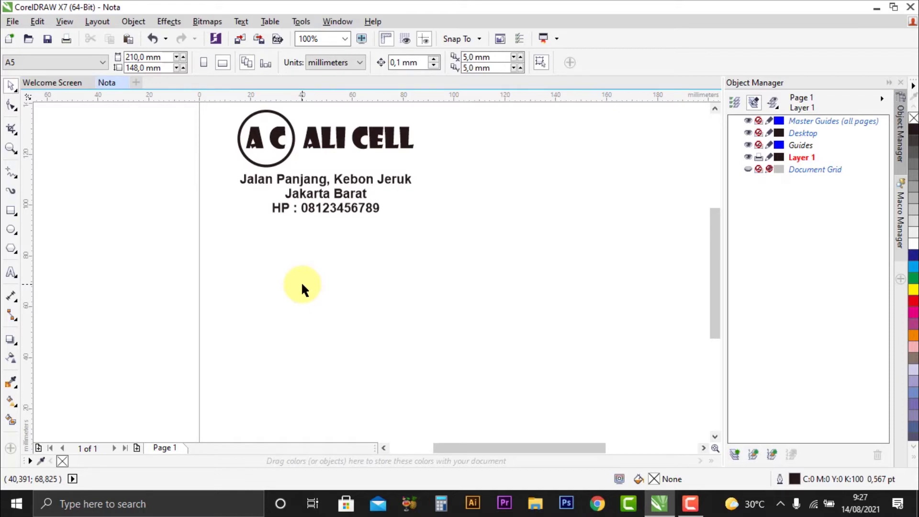
- Add a 24 pt Arial date line "......., ..........20....." to the header's right, starting at about X 123.5 mm, Y 125.7 mm
{"action": "scroll", "coordinate": [302, 288], "scroll_direction": "down", "scroll_amount": 2}
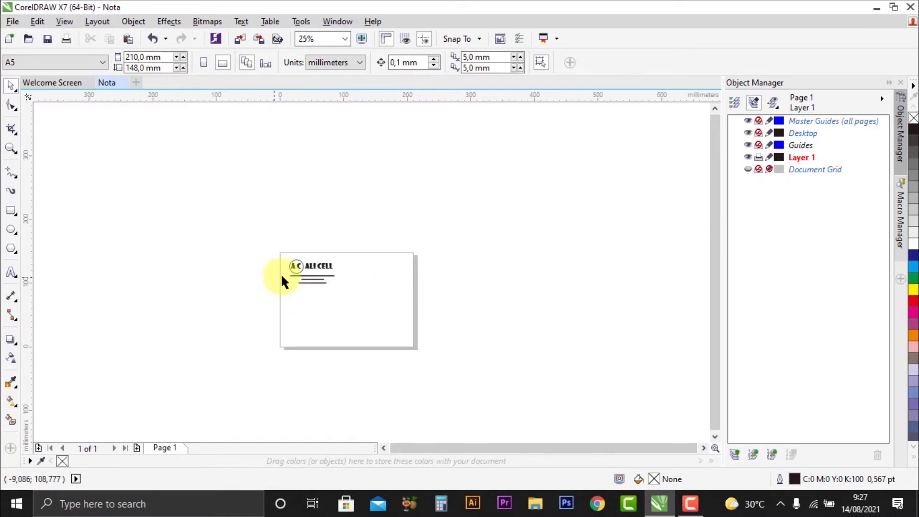
{"action": "scroll", "coordinate": [281, 281], "scroll_direction": "up", "scroll_amount": 1}
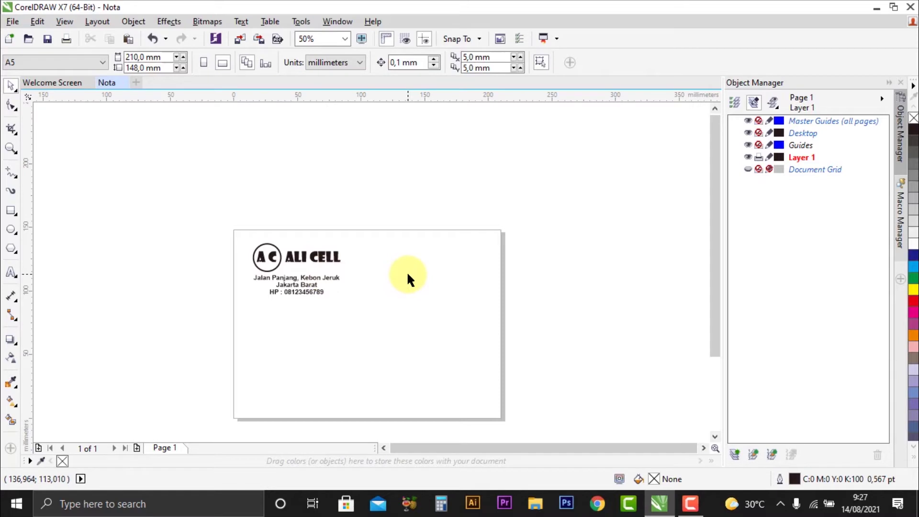
{"action": "scroll", "coordinate": [407, 276], "scroll_direction": "up", "scroll_amount": 1}
{"action": "scroll", "coordinate": [421, 253], "scroll_direction": "down", "scroll_amount": 1}
{"action": "scroll", "coordinate": [395, 266], "scroll_direction": "up", "scroll_amount": 1}
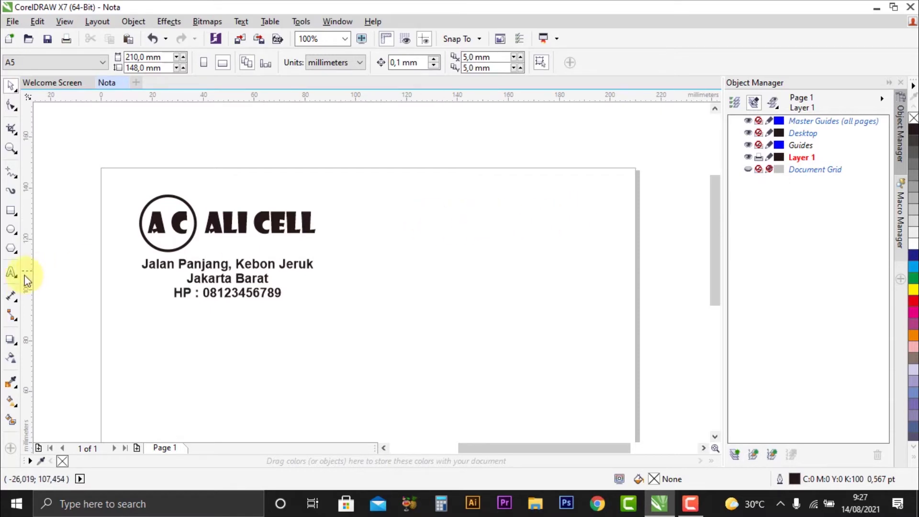
{"action": "left_click", "coordinate": [11, 273]}
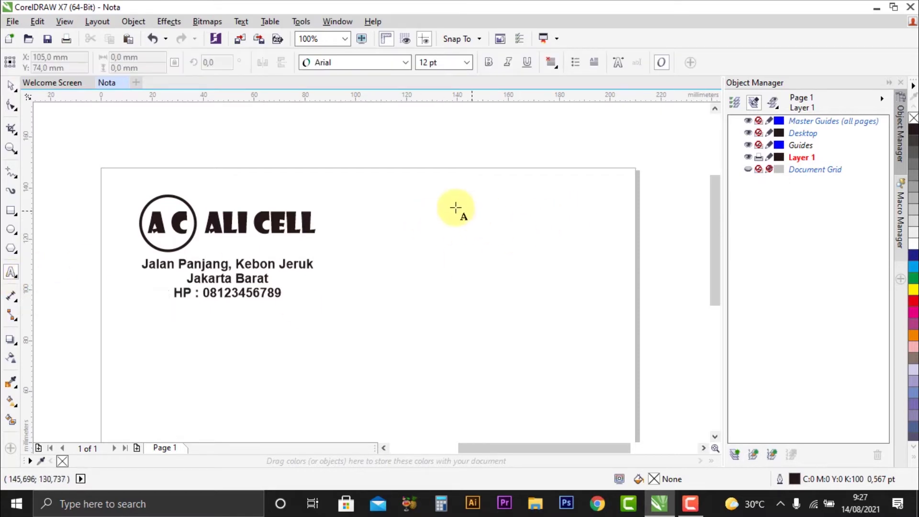
{"action": "left_click", "coordinate": [421, 227]}
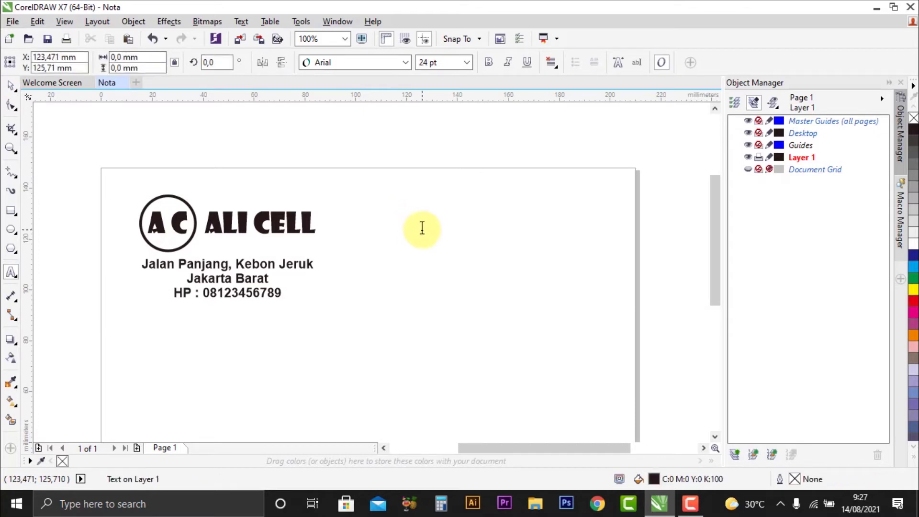
{"action": "type", "text": "......."}
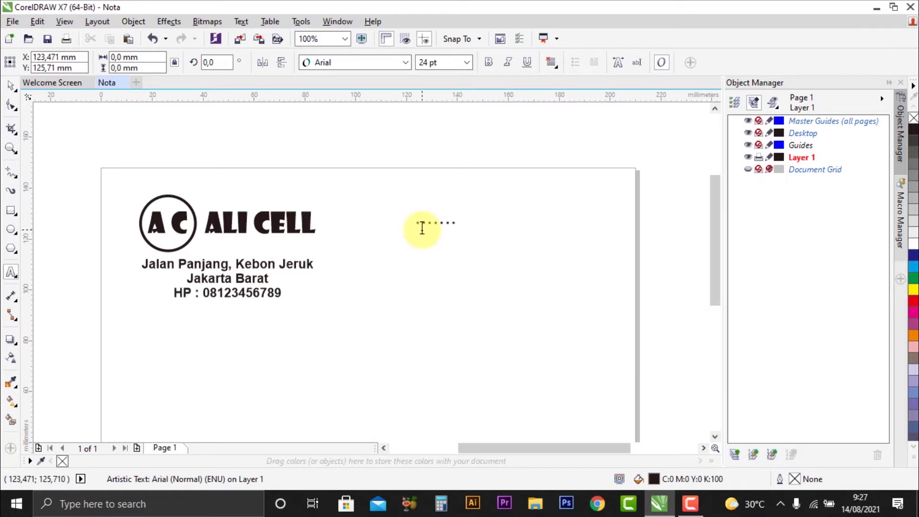
{"action": "type", "text": ", ..........20....."}
{"action": "left_click", "coordinate": [12, 96]}
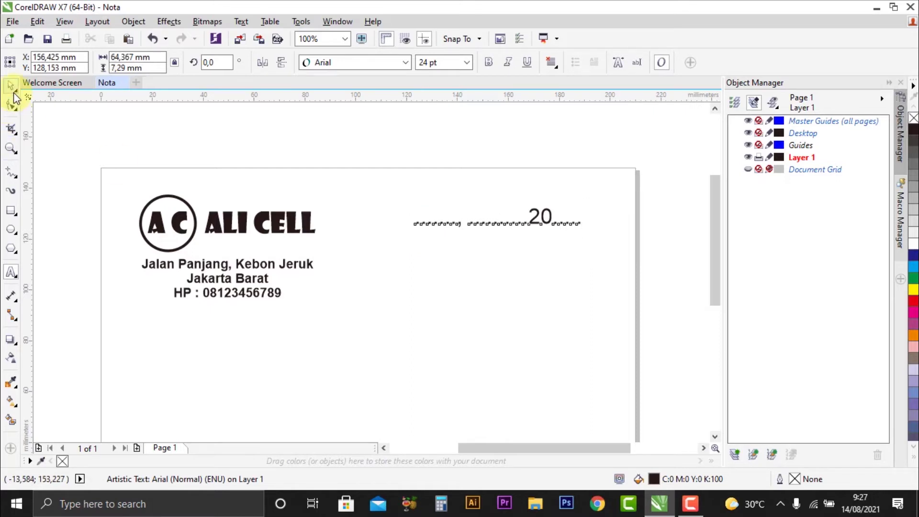
{"action": "left_click", "coordinate": [524, 259]}
- Shrink the dotted date line towards its upper-right corner to about 44.1 by 5.0 mm
{"action": "scroll", "coordinate": [524, 260], "scroll_direction": "up", "scroll_amount": 2}
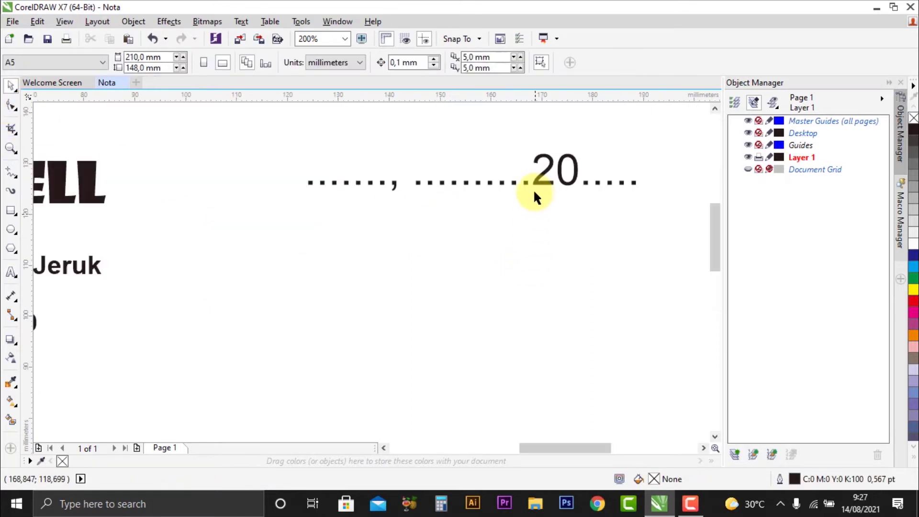
{"action": "left_click", "coordinate": [541, 179]}
{"action": "scroll", "coordinate": [541, 178], "scroll_direction": "down", "scroll_amount": 2}
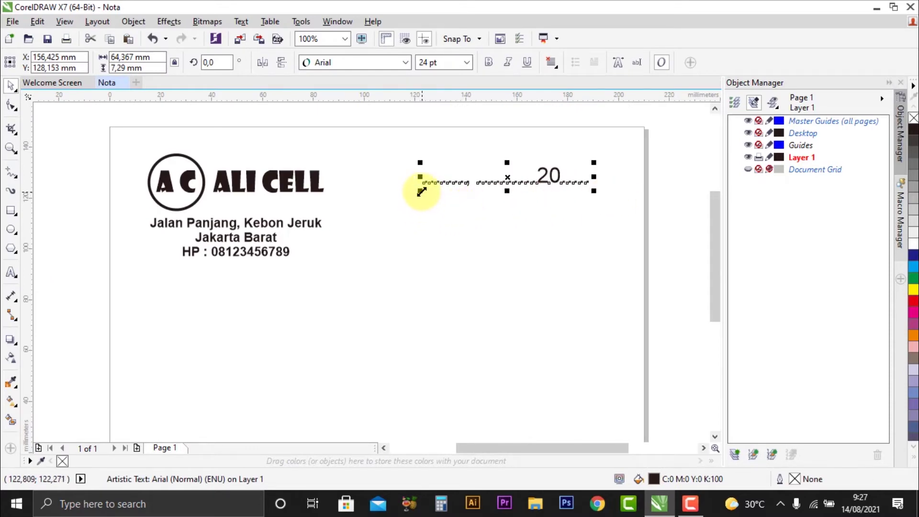
{"action": "left_click_drag", "start_coordinate": [420, 190], "coordinate": [474, 188]}
{"action": "left_click", "coordinate": [562, 195]}
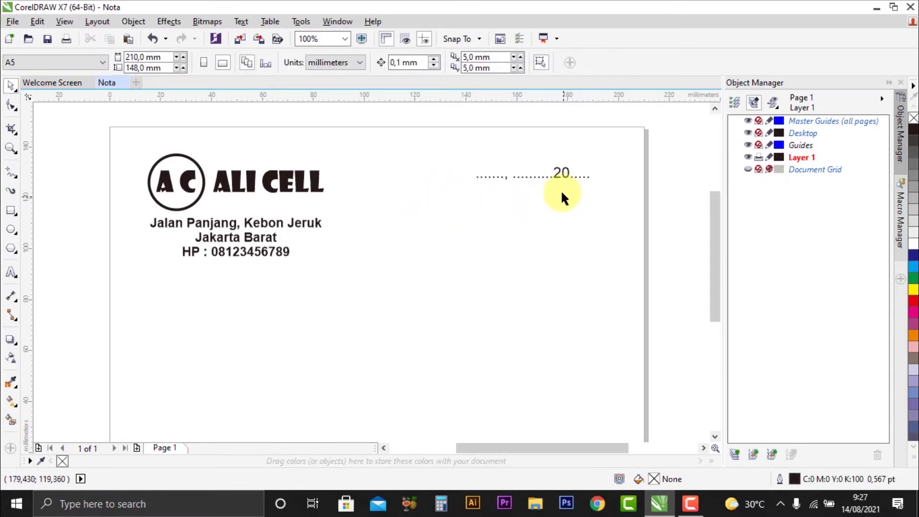
- Move the date line up to about X 166.3 mm, Y 132.5 mm, make it bold and deselect it
{"action": "scroll", "coordinate": [562, 189], "scroll_direction": "up", "scroll_amount": 1}
{"action": "scroll", "coordinate": [521, 187], "scroll_direction": "down", "scroll_amount": 1}
{"action": "left_click", "coordinate": [546, 169]}
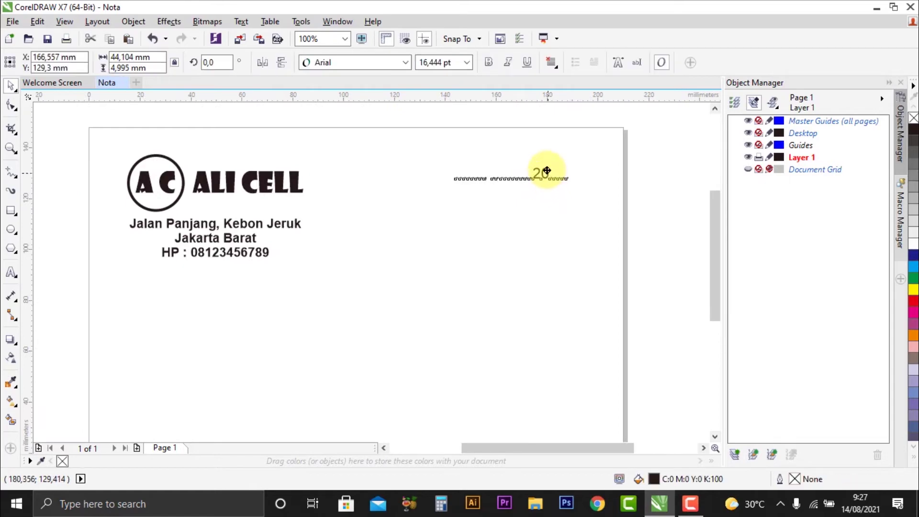
{"action": "left_click", "coordinate": [550, 191]}
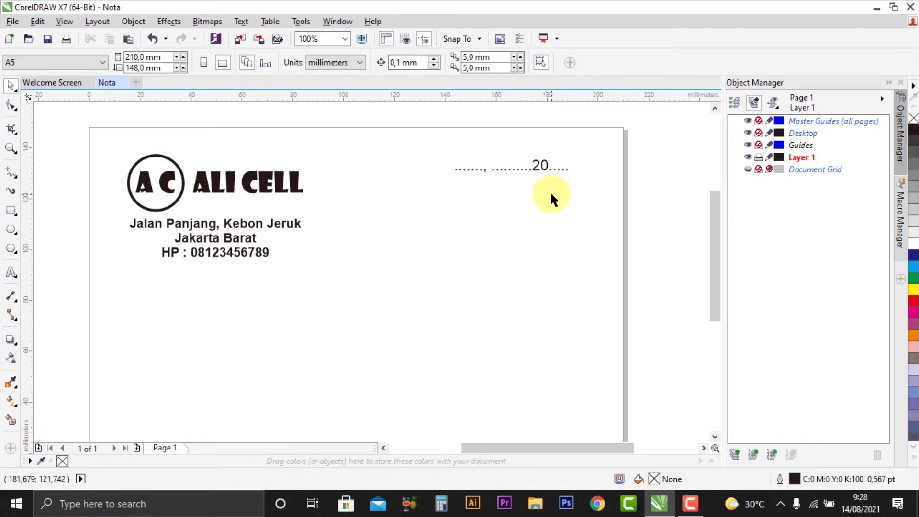
{"action": "left_click", "coordinate": [543, 163]}
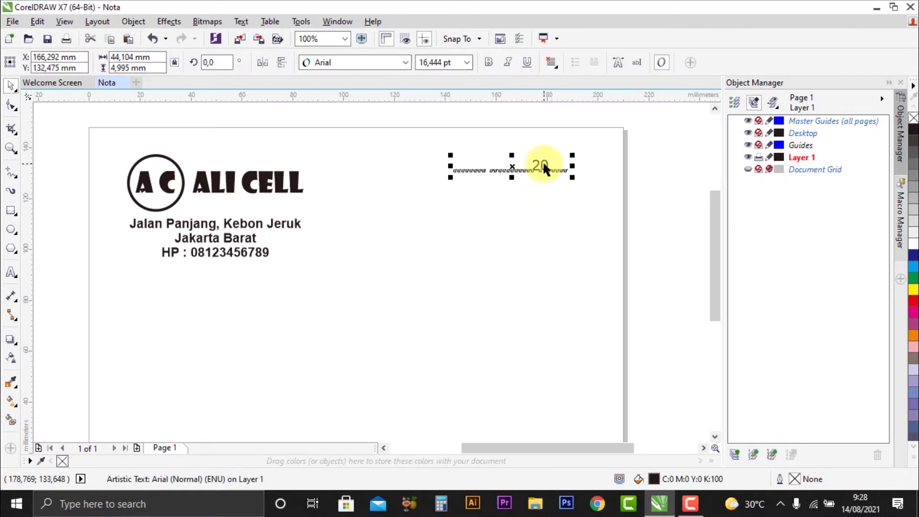
{"action": "left_click", "coordinate": [493, 60]}
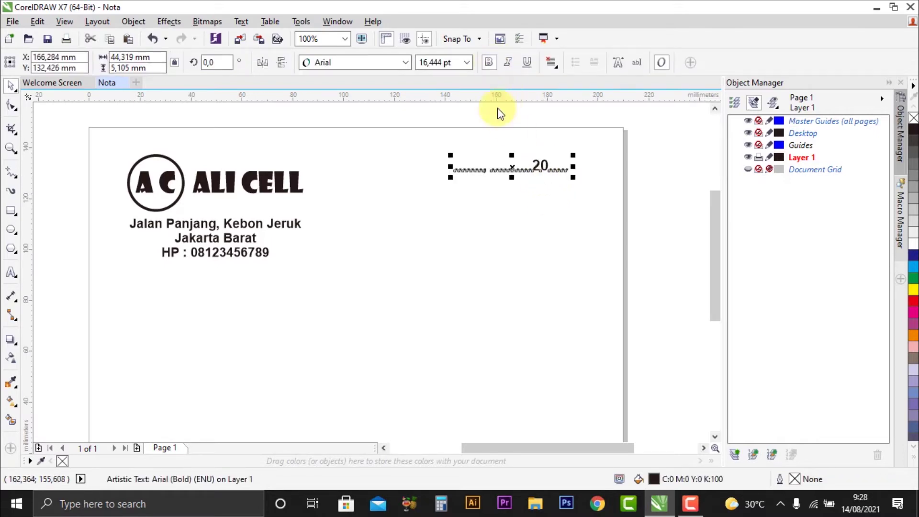
{"action": "left_click", "coordinate": [545, 226]}
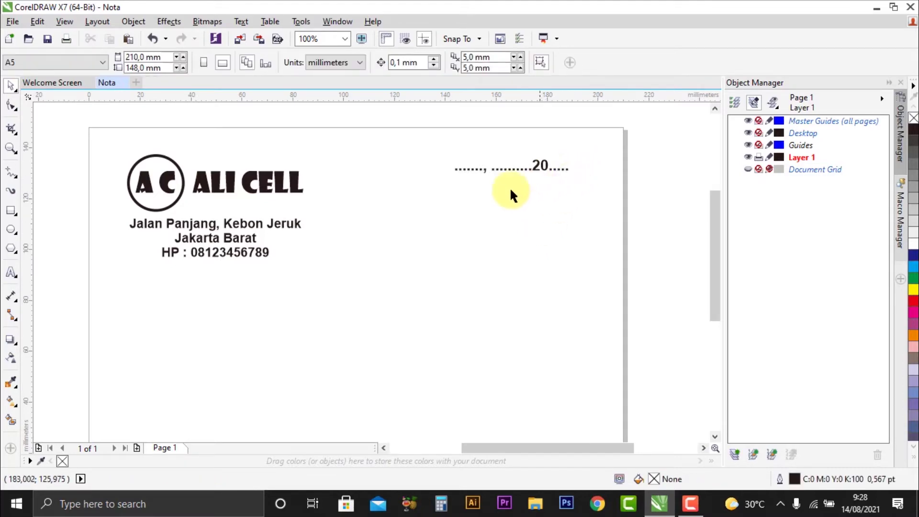
- Add the 24 pt Arial text "KEPADA YTH" beneath the date line, starting at about X 145.2 mm, Y 124.3 mm
{"action": "scroll", "coordinate": [457, 184], "scroll_direction": "up", "scroll_amount": 1}
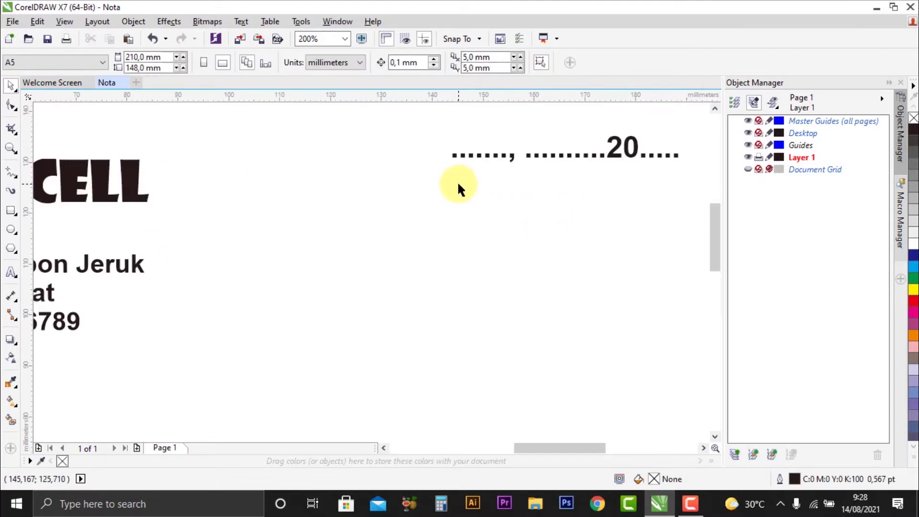
{"action": "left_click", "coordinate": [11, 272]}
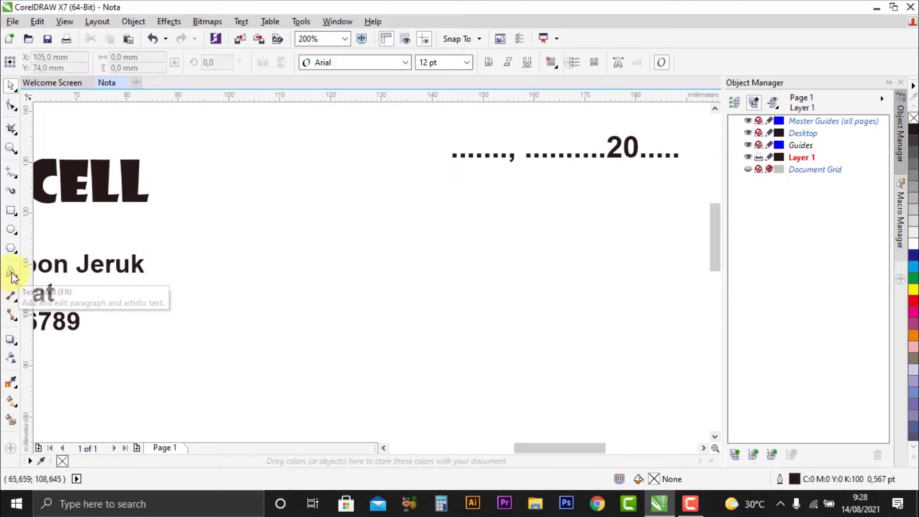
{"action": "left_click", "coordinate": [456, 191]}
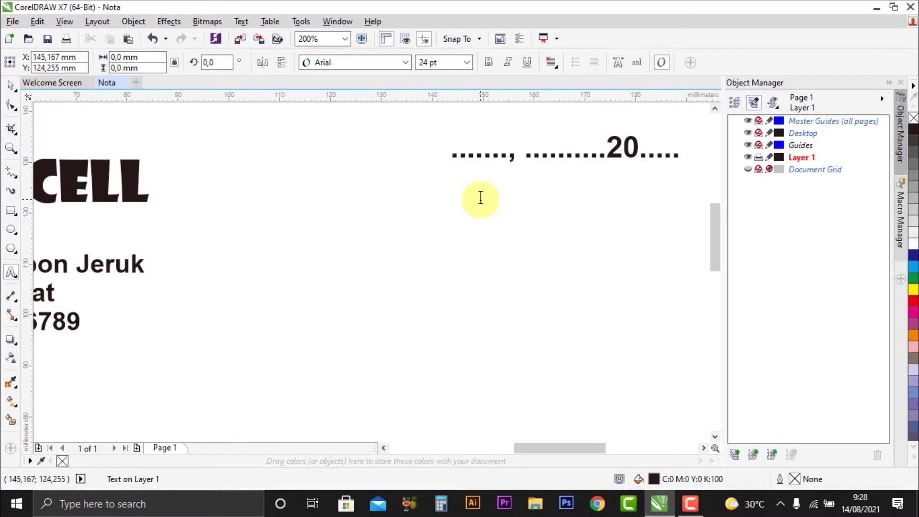
{"action": "type", "text": "KEPA"}
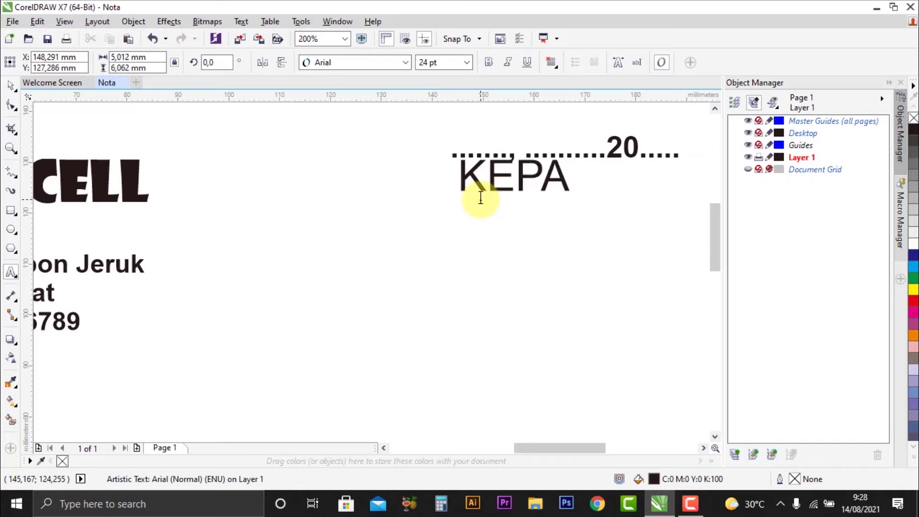
{"action": "type", "text": "DA YTH"}
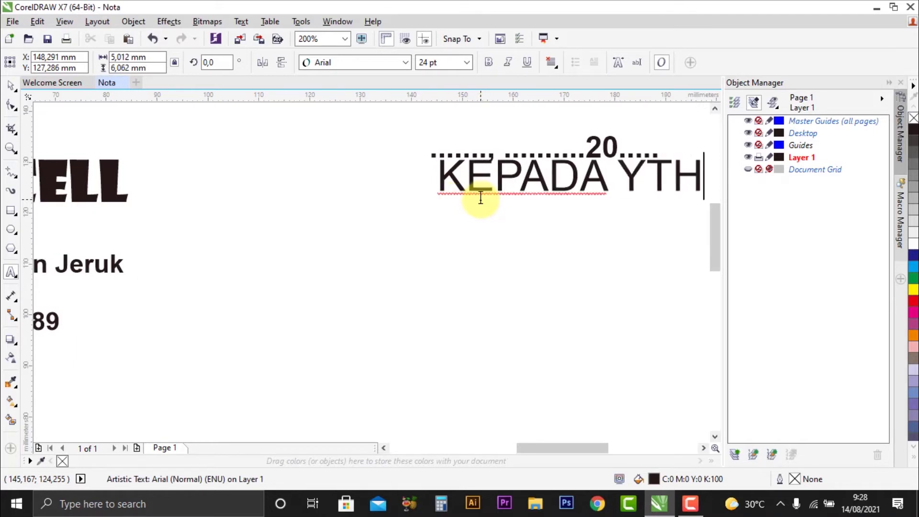
{"action": "left_click", "coordinate": [10, 85]}
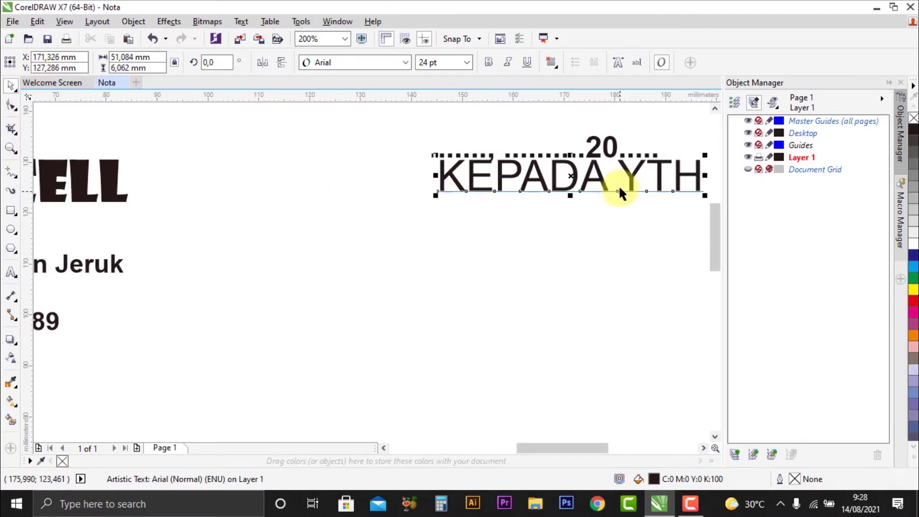
- Move KEPADA YTH clear of the date line to about X 169.7 mm, Y 122.5 mm and make it bold
{"action": "scroll", "coordinate": [435, 216], "scroll_direction": "down", "scroll_amount": 2}
{"action": "left_click_drag", "start_coordinate": [499, 200], "coordinate": [507, 213]}
{"action": "left_click", "coordinate": [488, 62]}
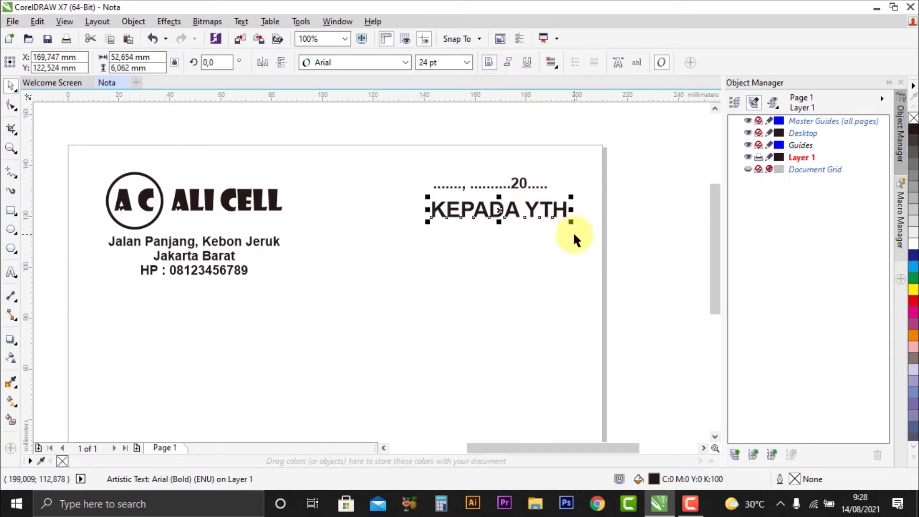
- Shrink KEPADA YTH to about 25.2 by 2.9 mm and lower it to about X 156.0 mm, Y 119.6 mm, leaving it deselected
{"action": "left_click_drag", "start_coordinate": [570, 221], "coordinate": [493, 232]}
{"action": "left_click", "coordinate": [466, 244]}
{"action": "scroll", "coordinate": [466, 244], "scroll_direction": "up", "scroll_amount": 2}
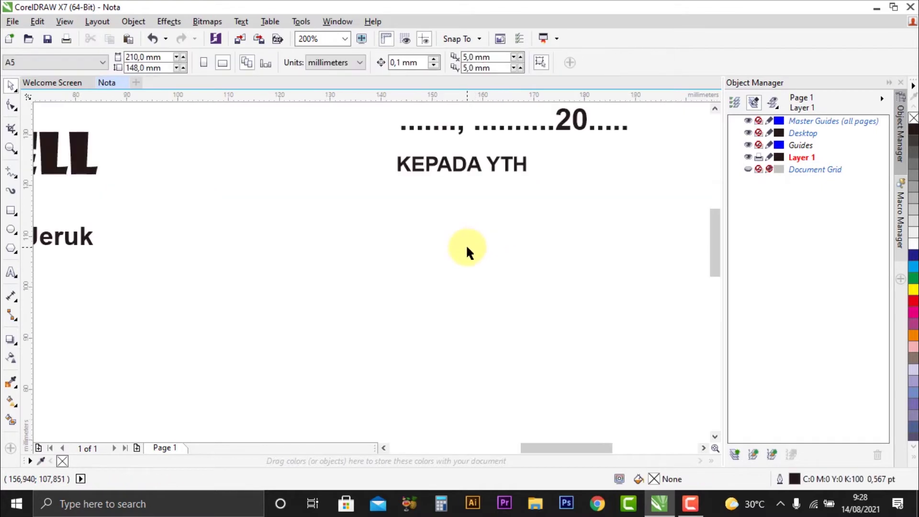
{"action": "left_click_drag", "start_coordinate": [463, 168], "coordinate": [461, 187]}
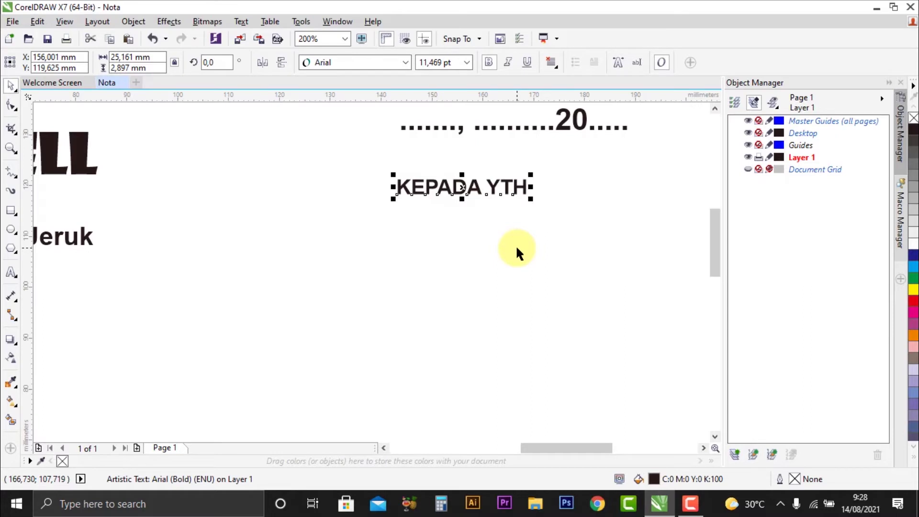
{"action": "left_click", "coordinate": [505, 229]}
{"action": "scroll", "coordinate": [488, 227], "scroll_direction": "down", "scroll_amount": 2}
{"action": "scroll", "coordinate": [474, 229], "scroll_direction": "up", "scroll_amount": 2}
{"action": "scroll", "coordinate": [514, 209], "scroll_direction": "down", "scroll_amount": 2}
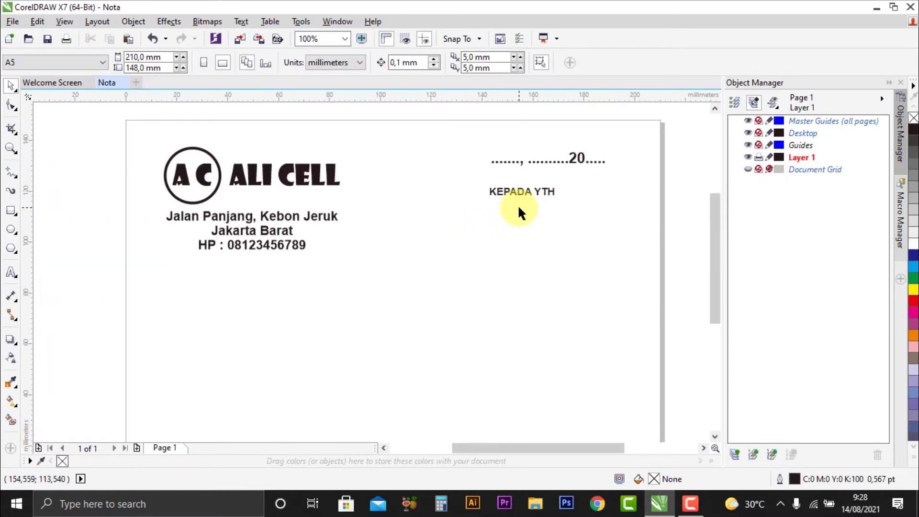
- Lower the date line and KEPADA YTH together, and nudge KEPADA YTH to about X 155.9 mm, Y 113.3 mm
{"action": "left_click_drag", "start_coordinate": [462, 143], "coordinate": [637, 201]}
{"action": "left_click_drag", "start_coordinate": [550, 174], "coordinate": [550, 191]}
{"action": "left_click", "coordinate": [590, 246]}
{"action": "scroll", "coordinate": [516, 272], "scroll_direction": "up", "scroll_amount": 2}
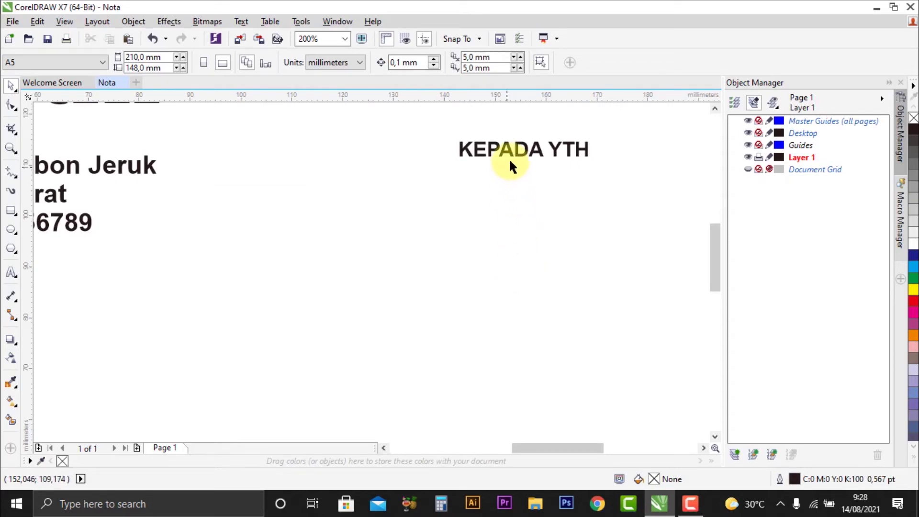
{"action": "scroll", "coordinate": [510, 200], "scroll_direction": "down", "scroll_amount": 2}
{"action": "scroll", "coordinate": [510, 200], "scroll_direction": "up", "scroll_amount": 2}
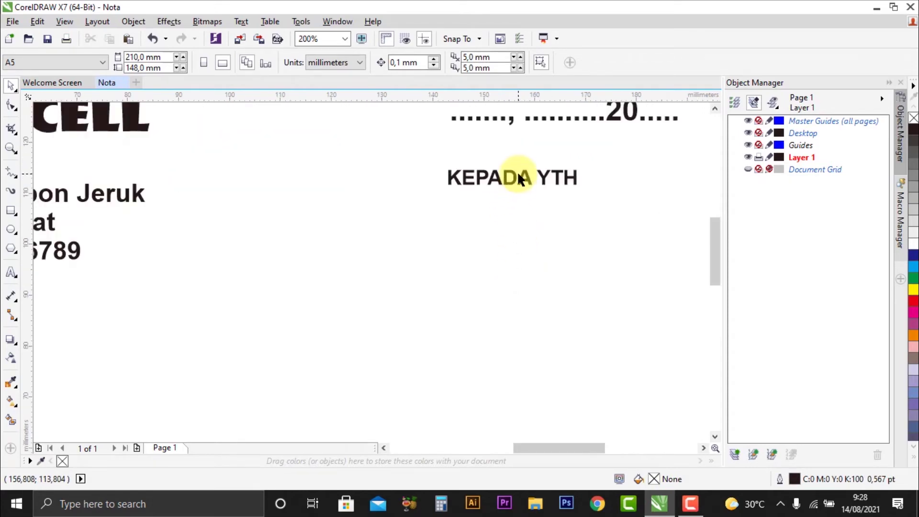
{"action": "left_click", "coordinate": [517, 179]}
{"action": "left_click_drag", "start_coordinate": [517, 180], "coordinate": [512, 173]}
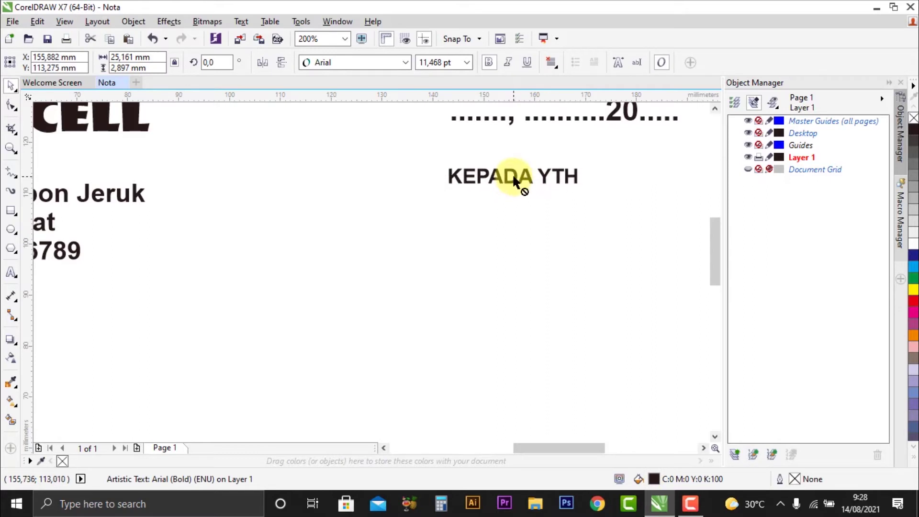
{"action": "left_click", "coordinate": [511, 202]}
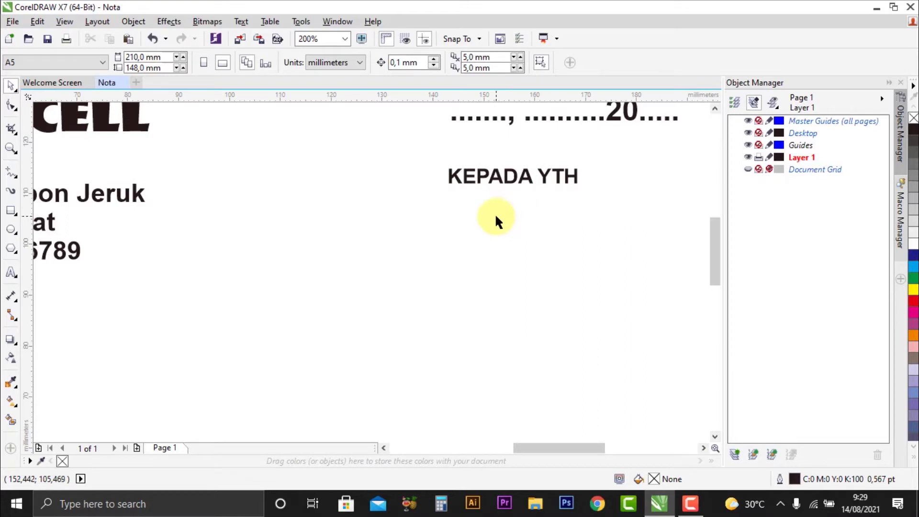
- Duplicate KEPADA YTH and place the copy straight below the original at about X 155.9 mm, Y 107.1 mm
{"action": "left_click", "coordinate": [501, 181]}
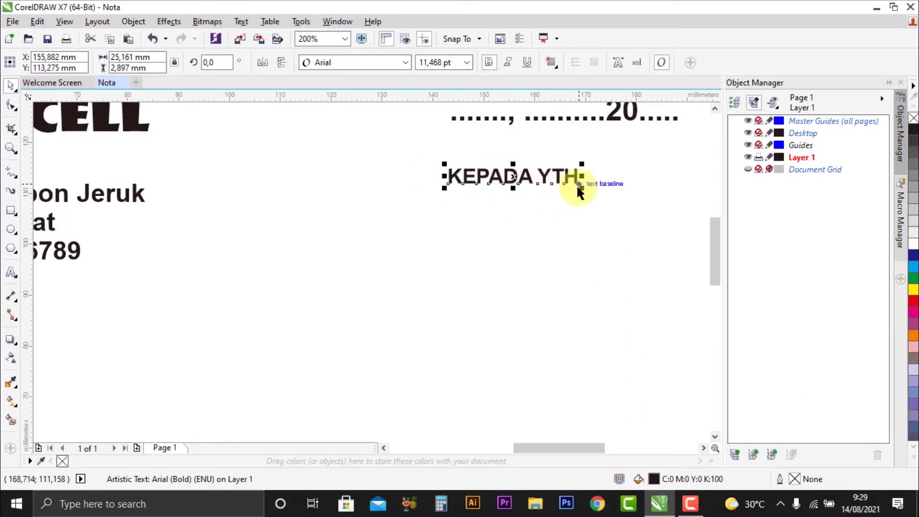
{"action": "key", "text": "ctrl+c"}
{"action": "key", "text": "ctrl+v"}
{"action": "left_click_drag", "start_coordinate": [511, 181], "coordinate": [512, 208]}
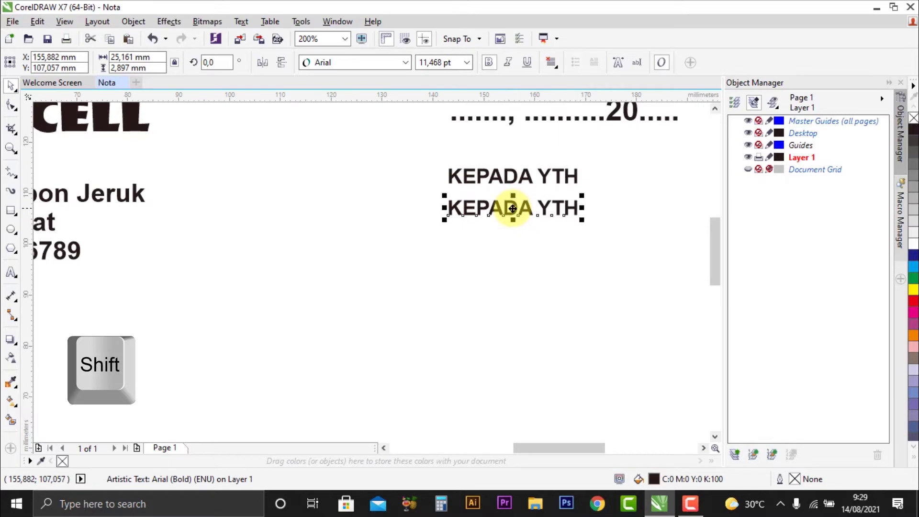
- Replace the text of the lower KEPADA YTH copy with "TUAN" and deselect it
{"action": "left_click", "coordinate": [13, 273]}
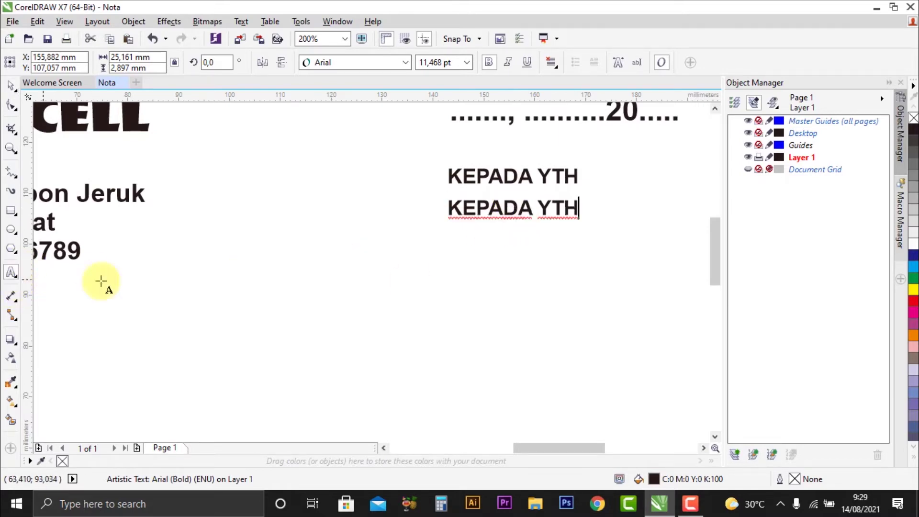
{"action": "key", "text": "BackSpace"}
{"action": "key", "text": "BackSpace"}
{"action": "key", "text": "BackSpace"}
{"action": "key", "text": "BackSpace"}
{"action": "key", "text": "BackSpace"}
{"action": "key", "text": "BackSpace"}
{"action": "key", "text": "BackSpace"}
{"action": "key", "text": "BackSpace"}
{"action": "key", "text": "BackSpace"}
{"action": "key", "text": "BackSpace"}
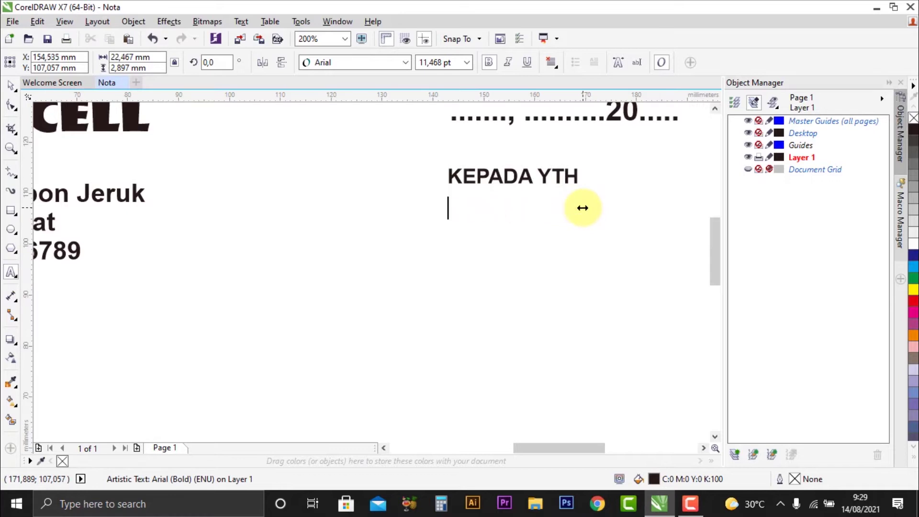
{"action": "type", "text": "TUAN"}
{"action": "left_click", "coordinate": [11, 88]}
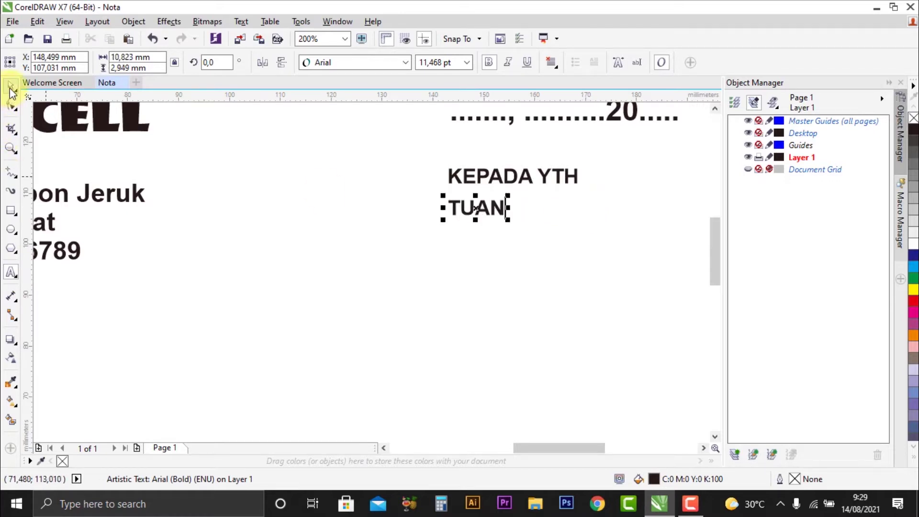
{"action": "left_click", "coordinate": [514, 261]}
- Duplicate TUAN and place the copy straight below it at about X 148.5 mm, Y 101.8 mm
{"action": "left_click", "coordinate": [495, 206]}
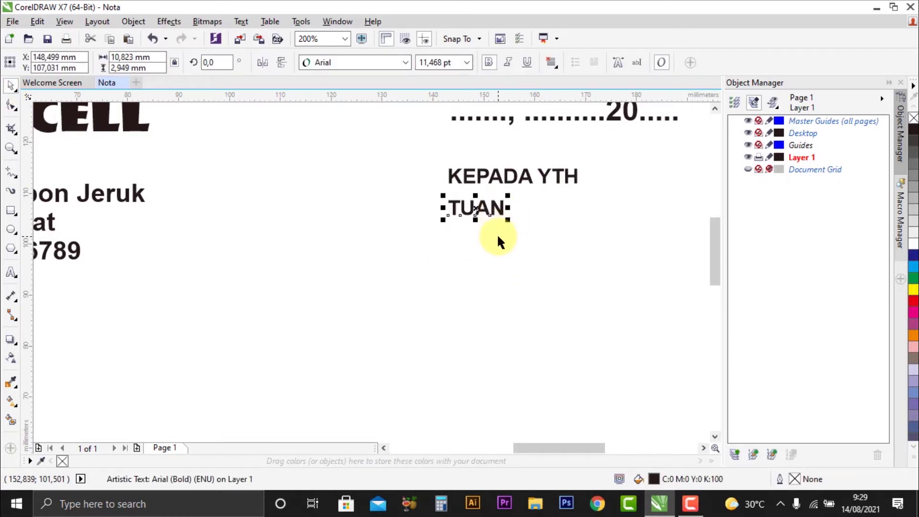
{"action": "key", "text": "ctrl+c"}
{"action": "key", "text": "ctrl+v"}
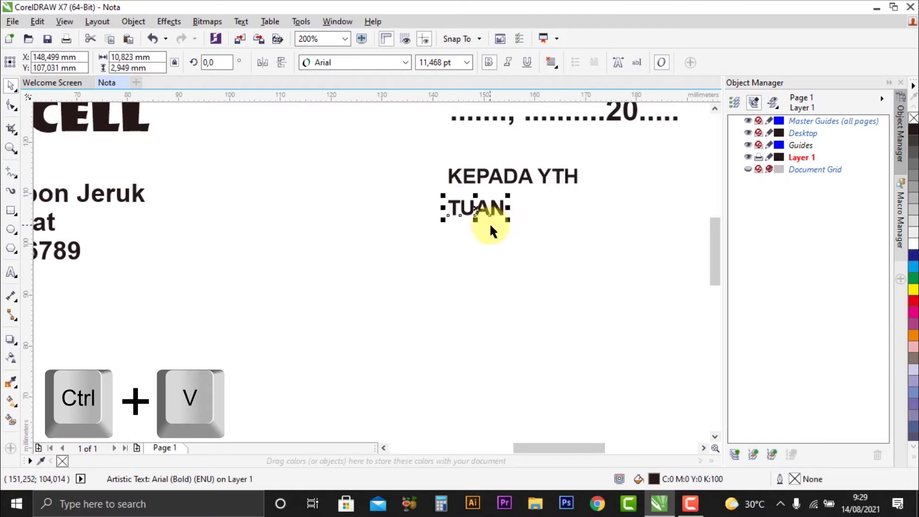
{"action": "left_click_drag", "start_coordinate": [469, 209], "coordinate": [472, 236]}
{"action": "key", "text": "shift"}
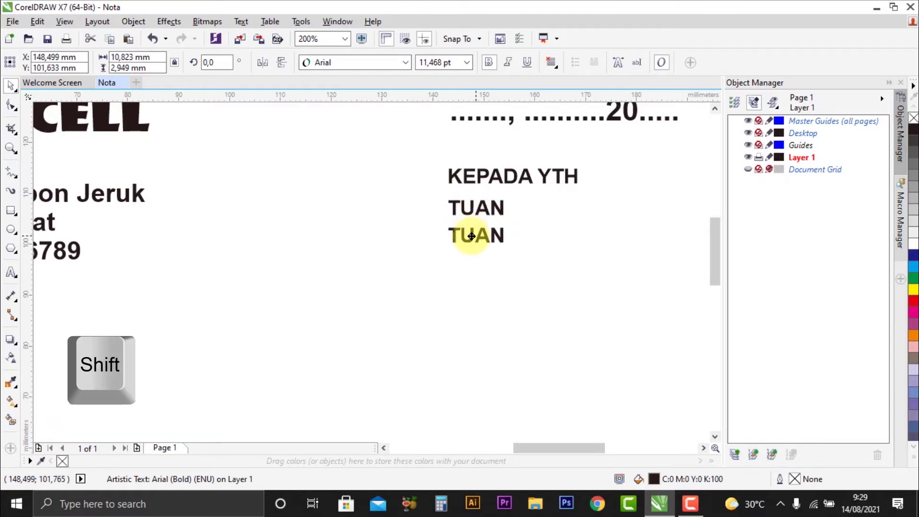
{"action": "left_click_drag", "start_coordinate": [472, 236], "coordinate": [472, 235]}
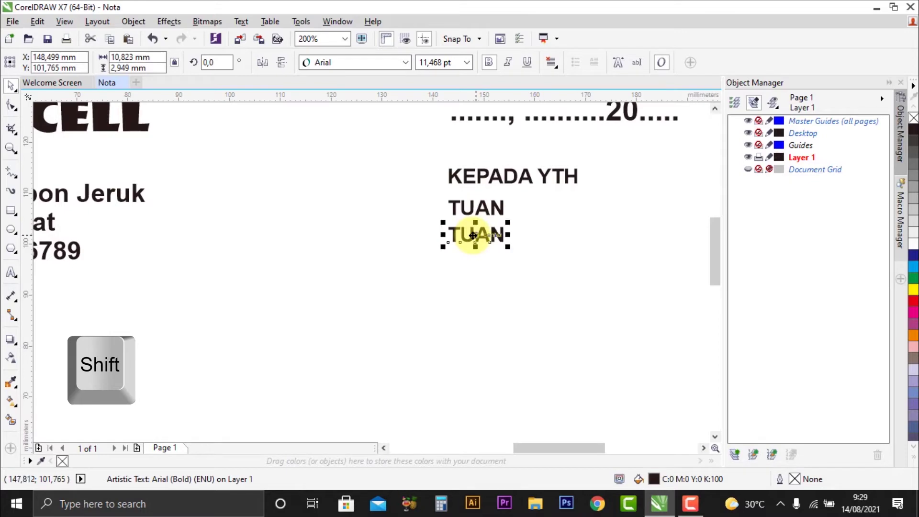
- Change the text of the lower TUAN copy to "TOKO" and deselect it
{"action": "left_click", "coordinate": [11, 274]}
{"action": "key", "text": "BackSpace"}
{"action": "key", "text": "BackSpace"}
{"action": "key", "text": "BackSpace"}
{"action": "type", "text": "OKO"}
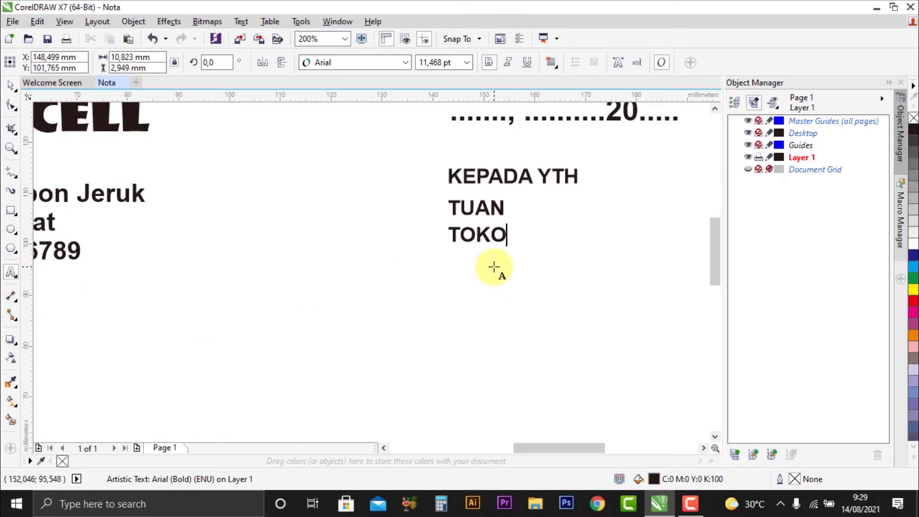
{"action": "left_click", "coordinate": [10, 86]}
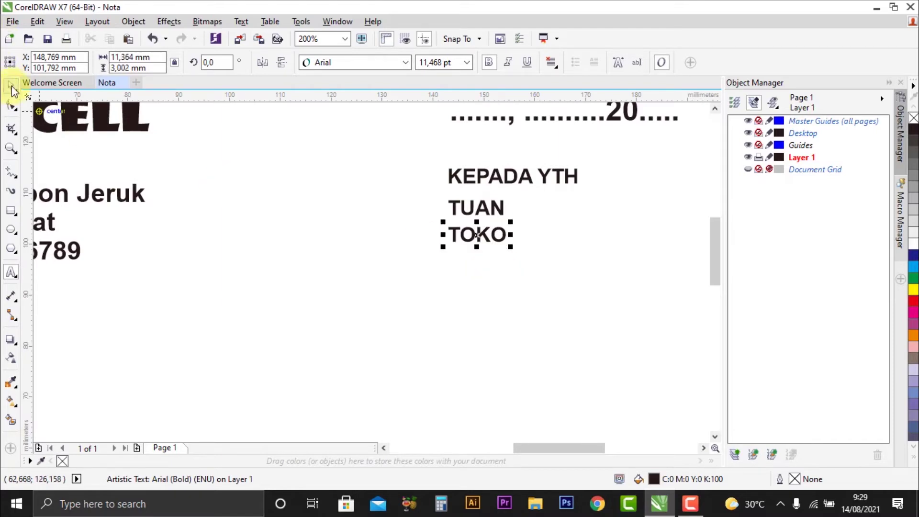
{"action": "left_click", "coordinate": [553, 367]}
{"action": "scroll", "coordinate": [366, 291], "scroll_direction": "down", "scroll_amount": 2}
{"action": "scroll", "coordinate": [452, 248], "scroll_direction": "up", "scroll_amount": 2}
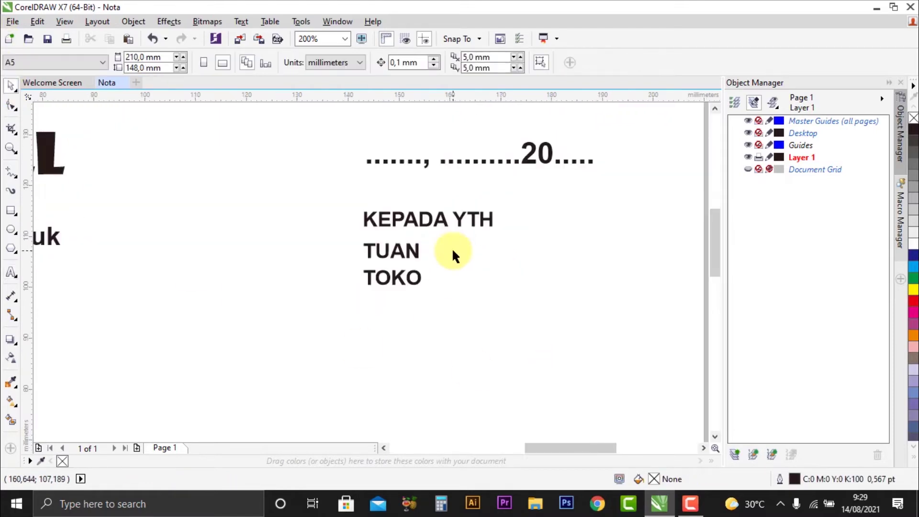
{"action": "scroll", "coordinate": [452, 246], "scroll_direction": "up", "scroll_amount": 2}
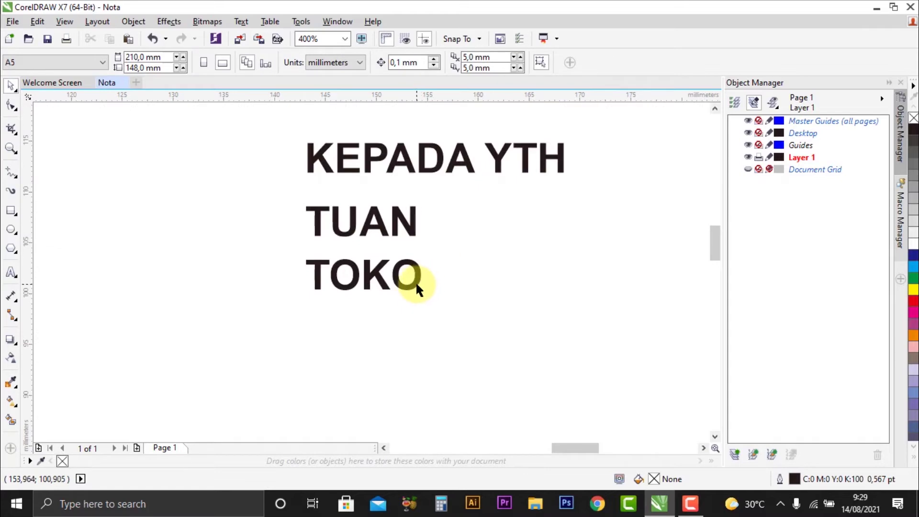
{"action": "left_click", "coordinate": [376, 228]}
{"action": "left_click", "coordinate": [375, 279], "text": "shift"}
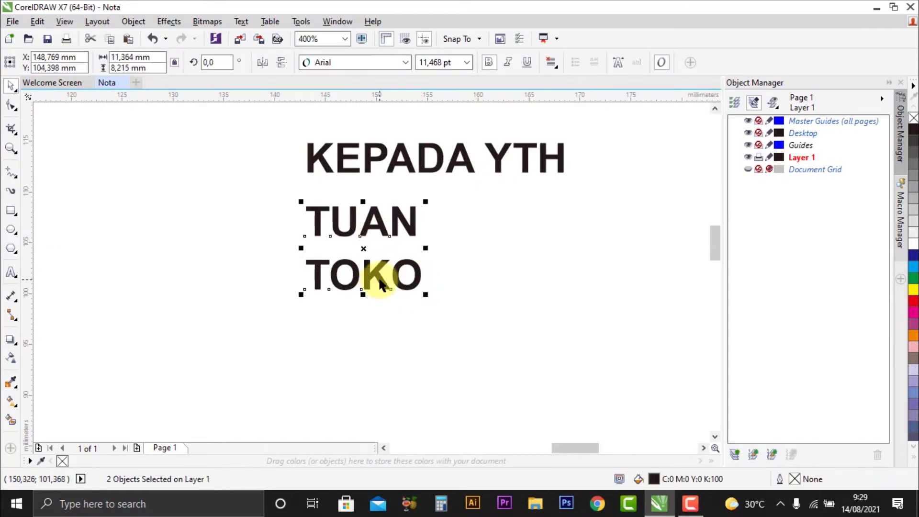
{"action": "left_click", "coordinate": [475, 250]}
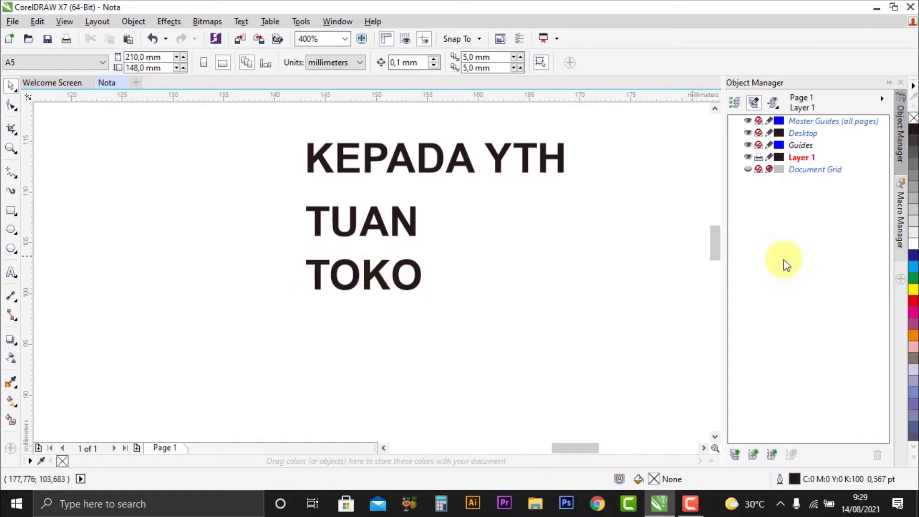
- Draw a horizontal 2-Point Line about 12.9 mm long between TUAN and TOKO at about Y 104.4 mm and deselect it
{"action": "scroll", "coordinate": [290, 335], "scroll_direction": "down", "scroll_amount": 2}
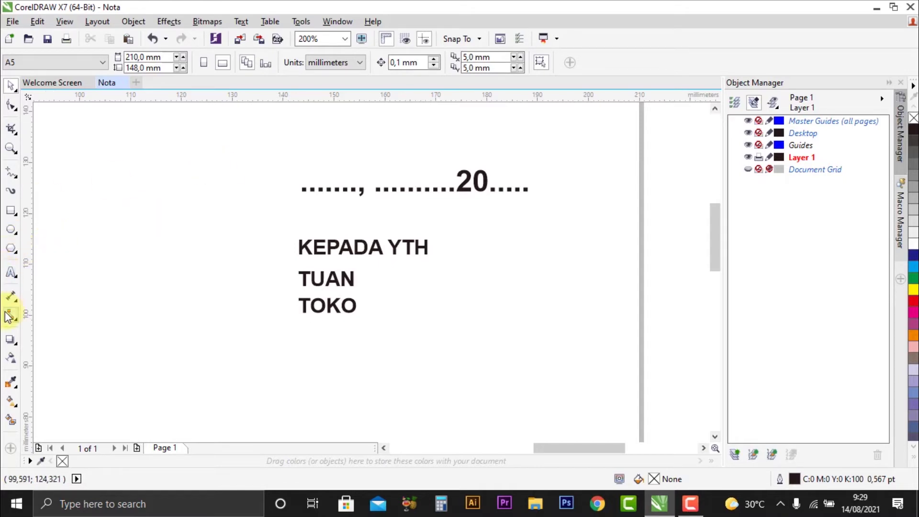
{"action": "left_click", "coordinate": [13, 178]}
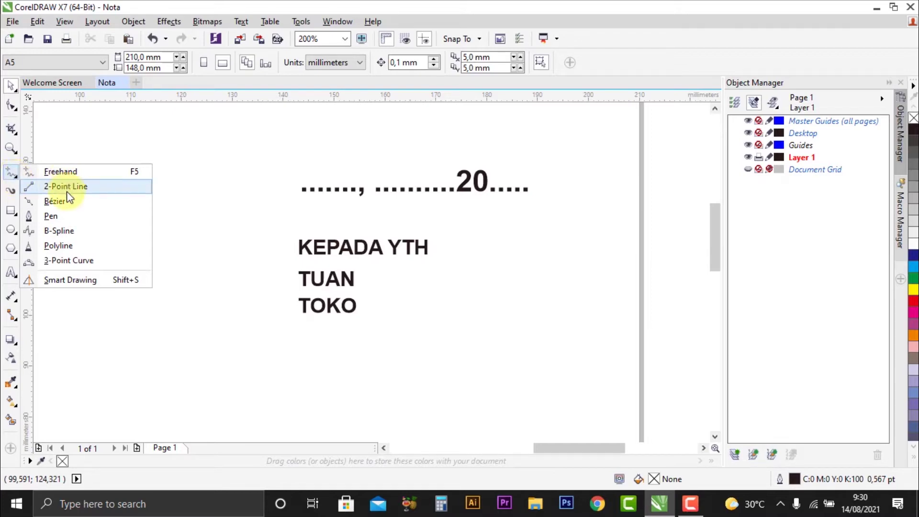
{"action": "left_click", "coordinate": [125, 122]}
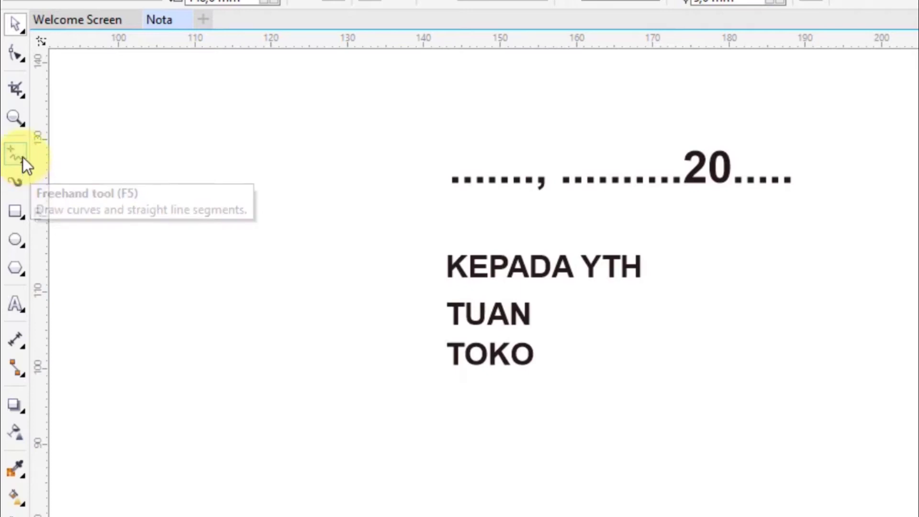
{"action": "left_click", "coordinate": [22, 160]}
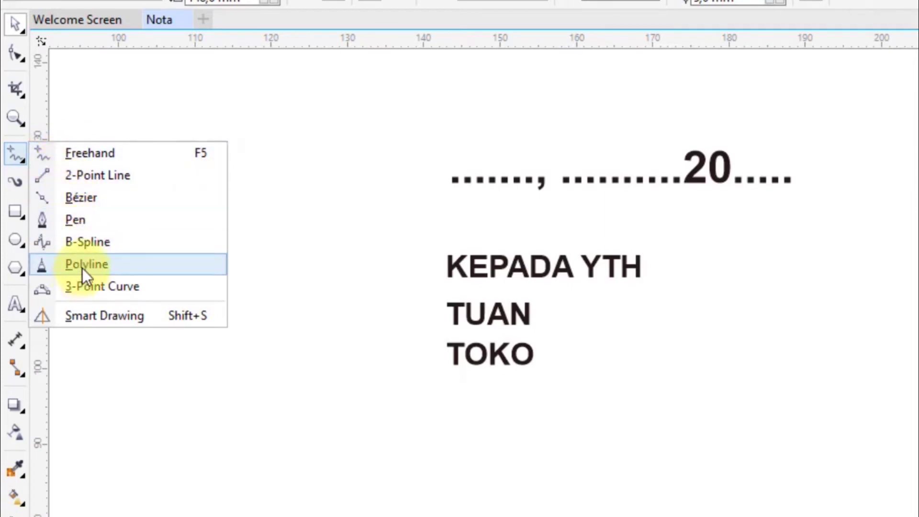
{"action": "left_click", "coordinate": [117, 185]}
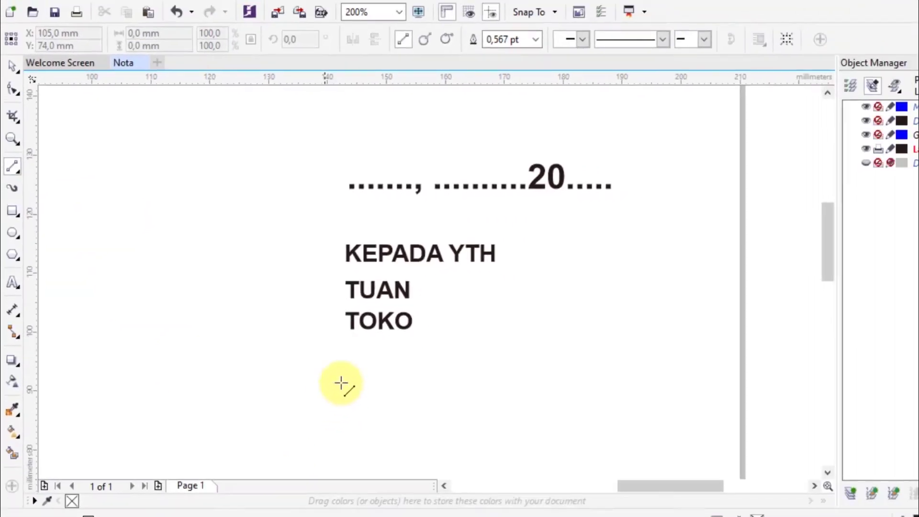
{"action": "scroll", "coordinate": [329, 309], "scroll_direction": "up", "scroll_amount": 2}
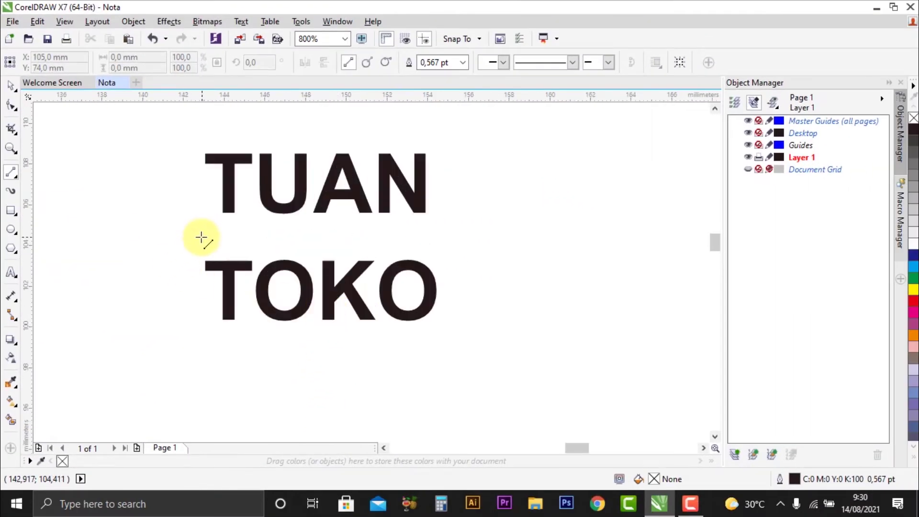
{"action": "left_click_drag", "start_coordinate": [191, 238], "coordinate": [454, 253]}
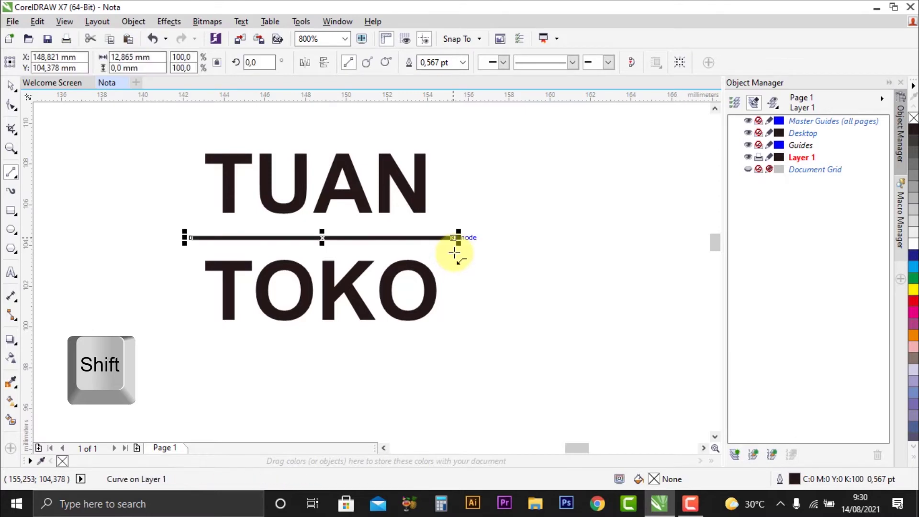
{"action": "left_click", "coordinate": [10, 85]}
{"action": "left_click", "coordinate": [567, 260]}
{"action": "scroll", "coordinate": [542, 248], "scroll_direction": "down", "scroll_amount": 2}
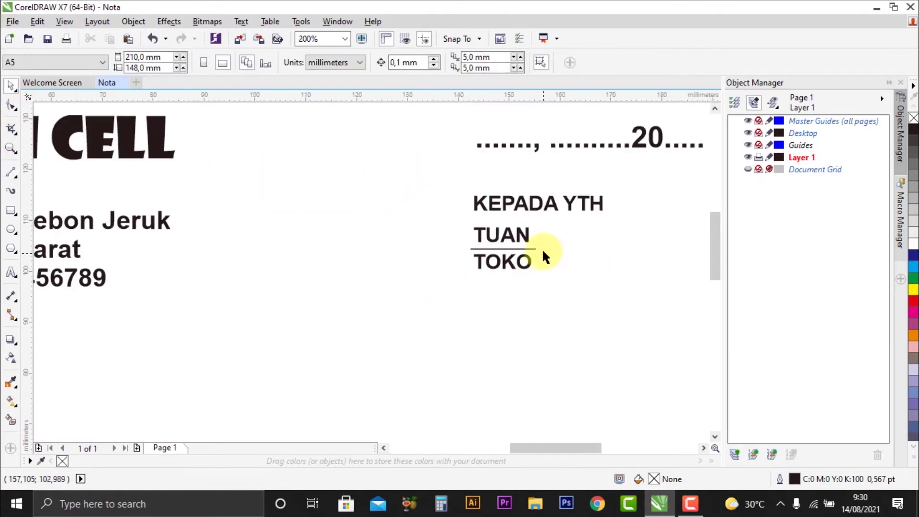
- Set the outline width of the line between TUAN and TOKO to 1.0 pt
{"action": "scroll", "coordinate": [542, 247], "scroll_direction": "up", "scroll_amount": 2}
{"action": "left_click", "coordinate": [488, 248]}
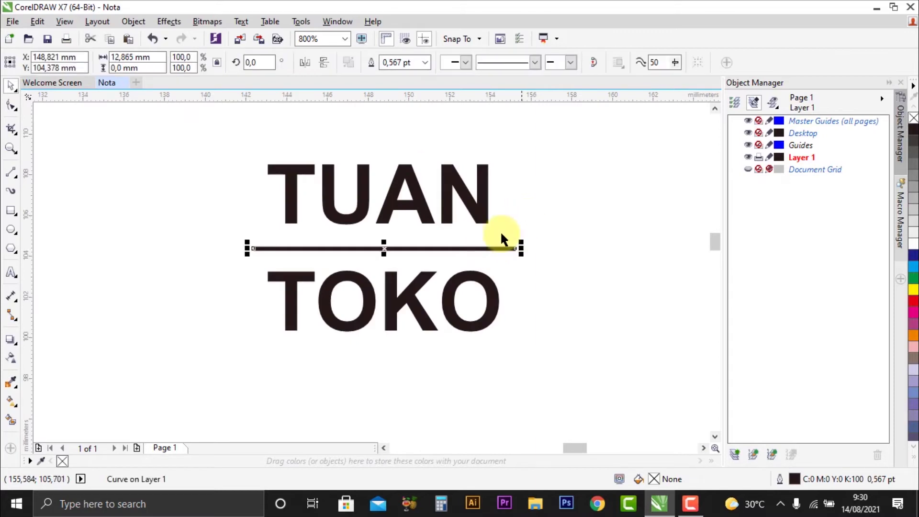
{"action": "left_click", "coordinate": [425, 66]}
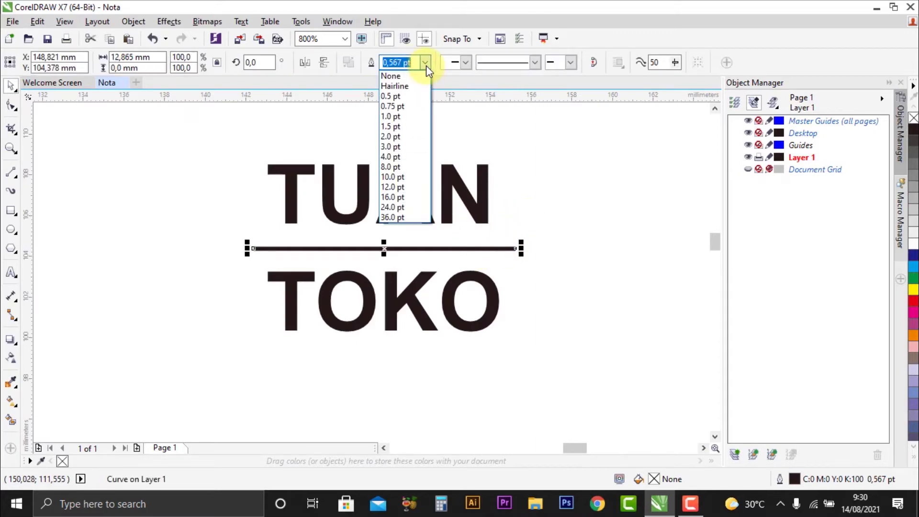
{"action": "left_click", "coordinate": [412, 116]}
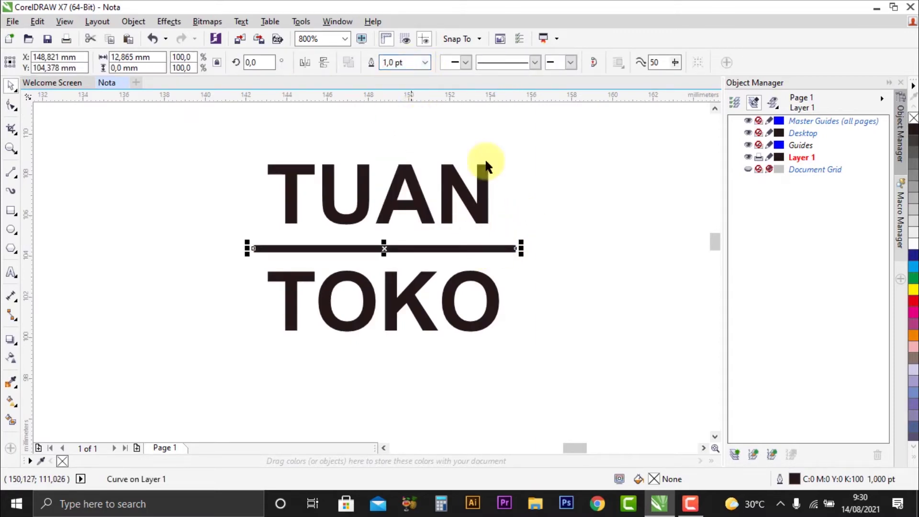
{"action": "left_click", "coordinate": [510, 233]}
- Group TUAN, TOKO and the line between them, and lower the group straight down to about Y 102.9 mm
{"action": "scroll", "coordinate": [430, 311], "scroll_direction": "down", "scroll_amount": 2}
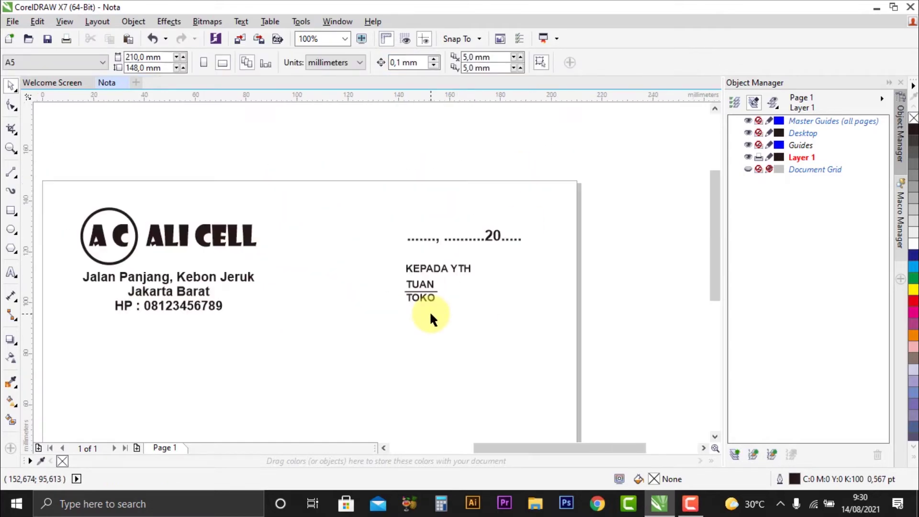
{"action": "scroll", "coordinate": [410, 309], "scroll_direction": "up", "scroll_amount": 1}
{"action": "scroll", "coordinate": [409, 308], "scroll_direction": "up", "scroll_amount": 1}
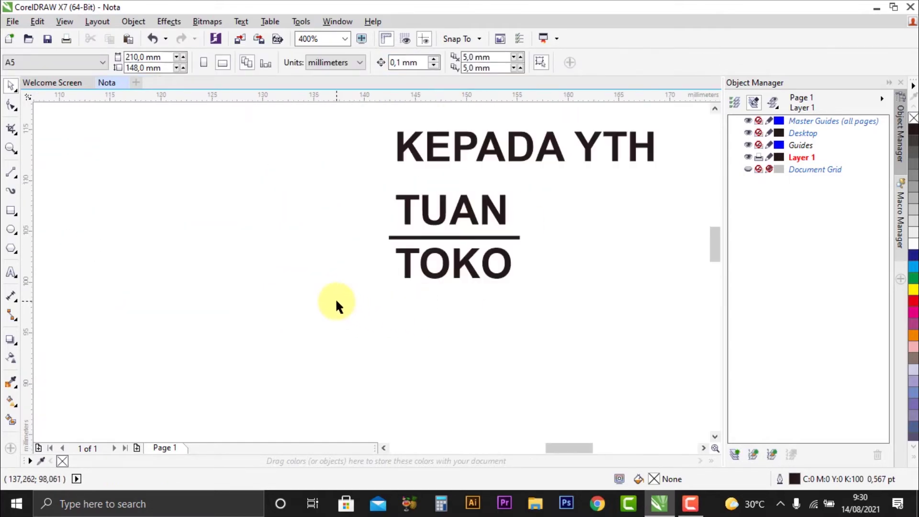
{"action": "scroll", "coordinate": [343, 298], "scroll_direction": "down", "scroll_amount": 1}
{"action": "left_click_drag", "start_coordinate": [488, 263], "coordinate": [528, 237]}
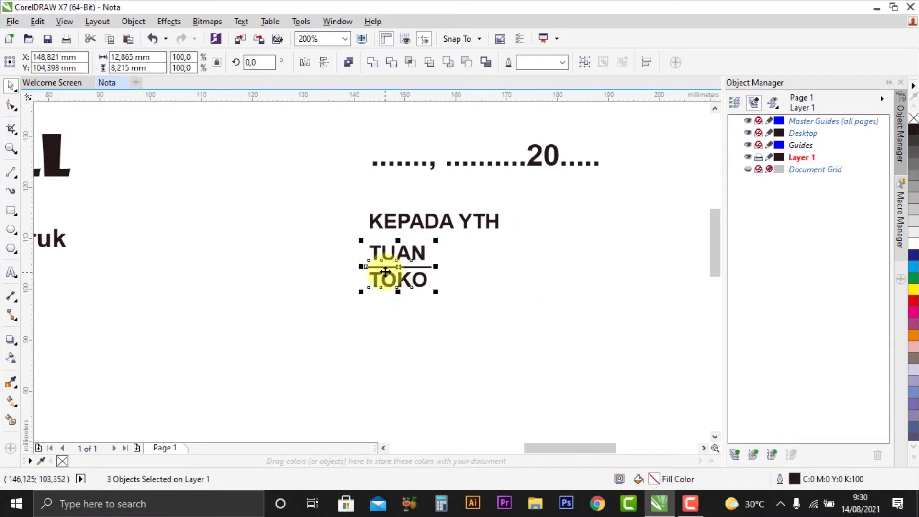
{"action": "scroll", "coordinate": [381, 268], "scroll_direction": "up", "scroll_amount": 3}
{"action": "key", "text": "ctrl+g"}
{"action": "scroll", "coordinate": [390, 275], "scroll_direction": "down", "scroll_amount": 2}
{"action": "key", "text": "ctrl+g"}
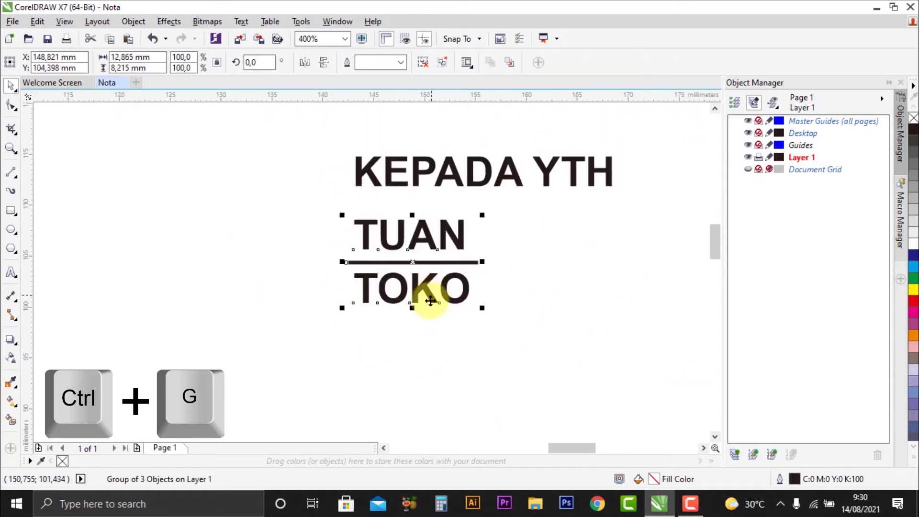
{"action": "left_click_drag", "start_coordinate": [415, 264], "coordinate": [412, 279]}
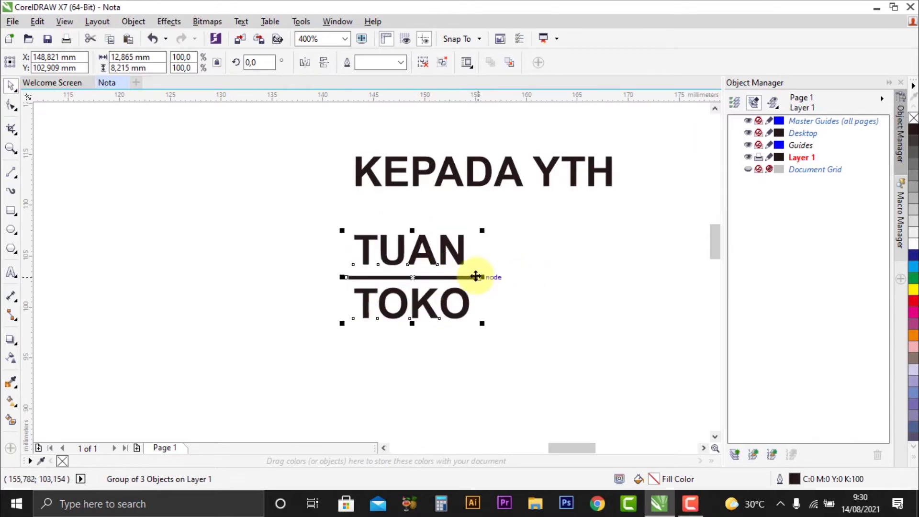
- Deselect the TUAN/TOKO group and examine its placement relative to the date line, KEPADA YTH and the logo header
{"action": "left_click", "coordinate": [321, 261]}
{"action": "scroll", "coordinate": [325, 314], "scroll_direction": "down", "scroll_amount": 2}
{"action": "scroll", "coordinate": [325, 314], "scroll_direction": "down", "scroll_amount": 2}
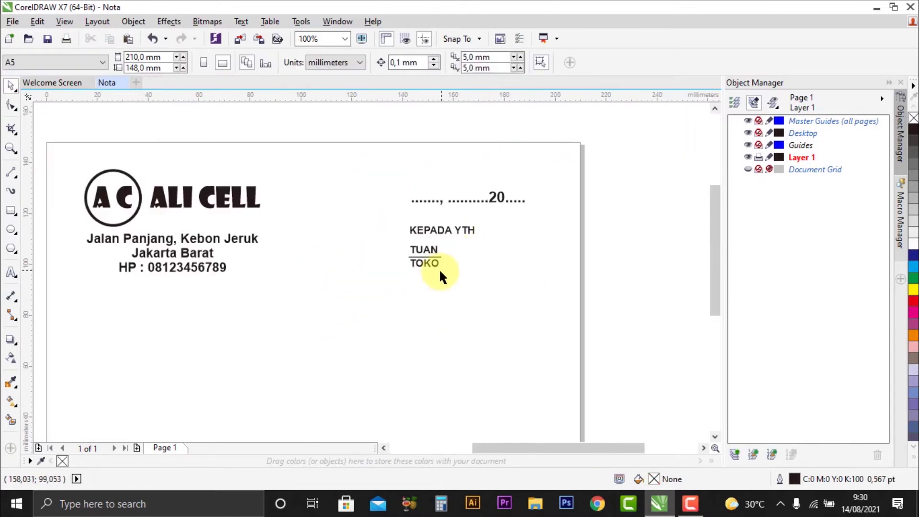
{"action": "scroll", "coordinate": [439, 268], "scroll_direction": "up", "scroll_amount": 2}
{"action": "scroll", "coordinate": [427, 280], "scroll_direction": "down", "scroll_amount": 1}
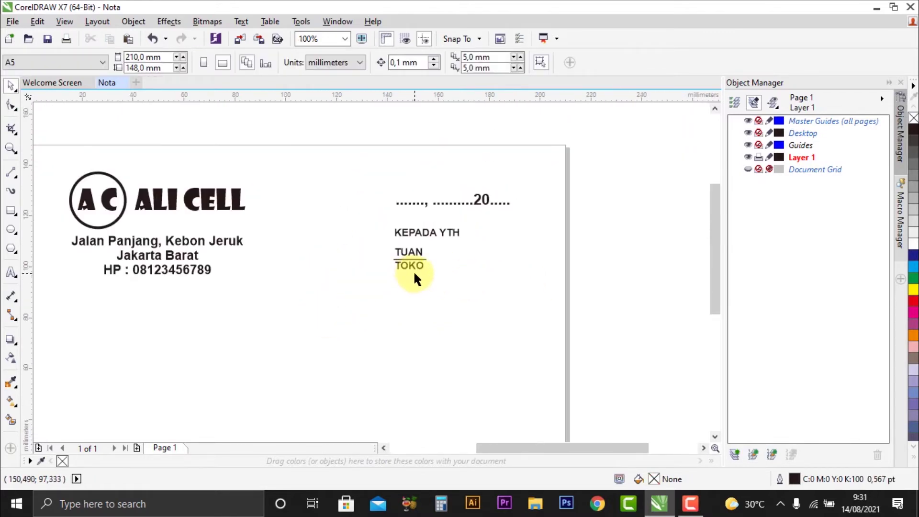
{"action": "scroll", "coordinate": [460, 271], "scroll_direction": "up", "scroll_amount": 1}
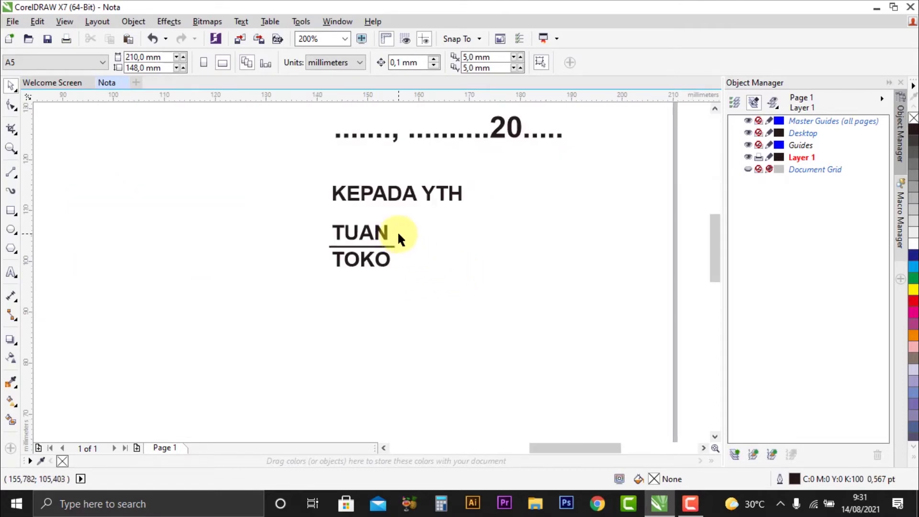
{"action": "left_click", "coordinate": [383, 236]}
{"action": "left_click", "coordinate": [429, 245]}
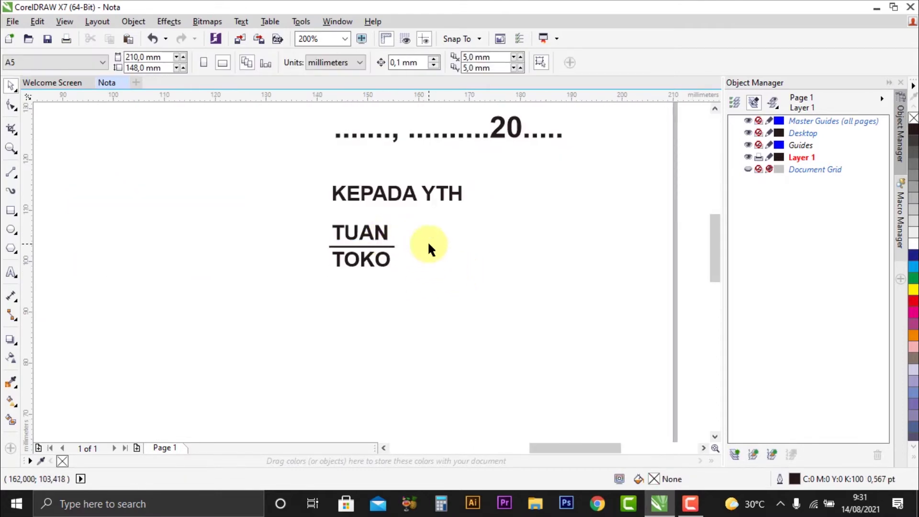
{"action": "scroll", "coordinate": [427, 242], "scroll_direction": "down", "scroll_amount": 1}
{"action": "scroll", "coordinate": [402, 247], "scroll_direction": "up", "scroll_amount": 1}
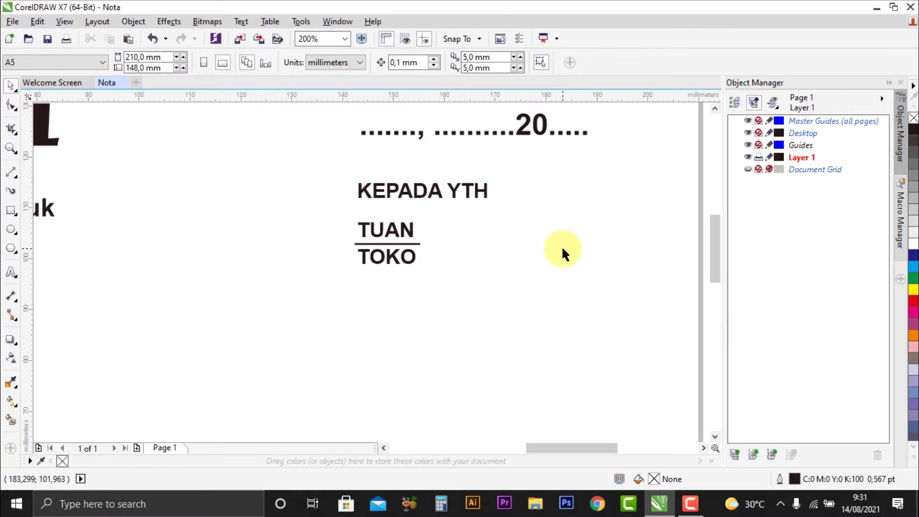
{"action": "scroll", "coordinate": [550, 247], "scroll_direction": "down", "scroll_amount": 1}
{"action": "scroll", "coordinate": [470, 236], "scroll_direction": "up", "scroll_amount": 1}
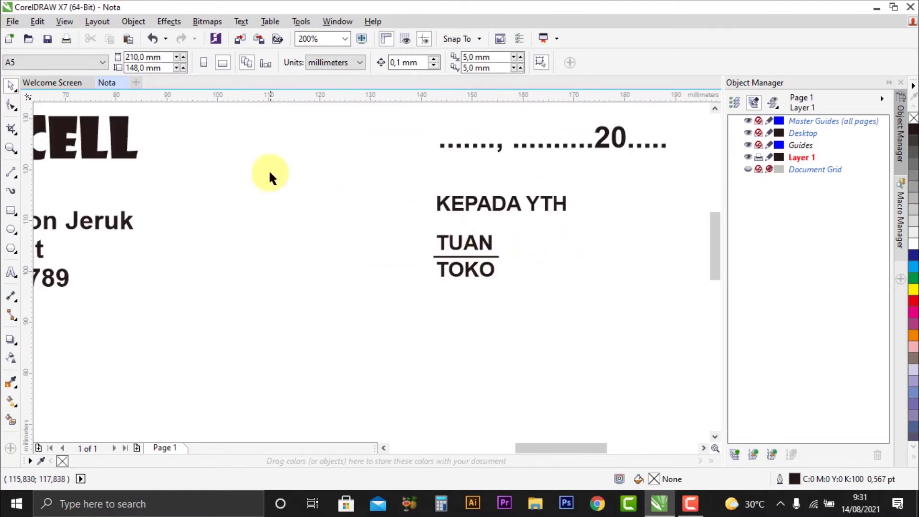
- Ungroup the TUAN/TOKO group into its separate text and line objects and deselect them
{"action": "left_click", "coordinate": [488, 248]}
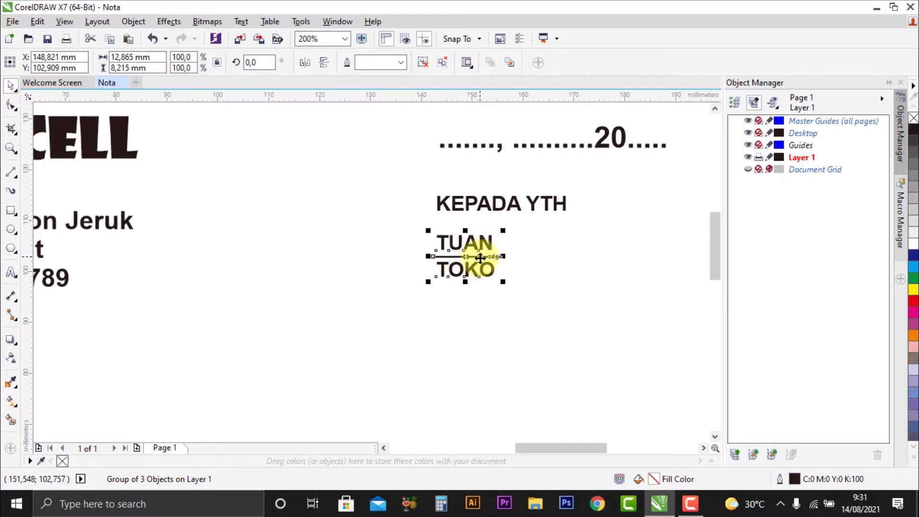
{"action": "left_click", "coordinate": [518, 250]}
{"action": "left_click", "coordinate": [482, 243]}
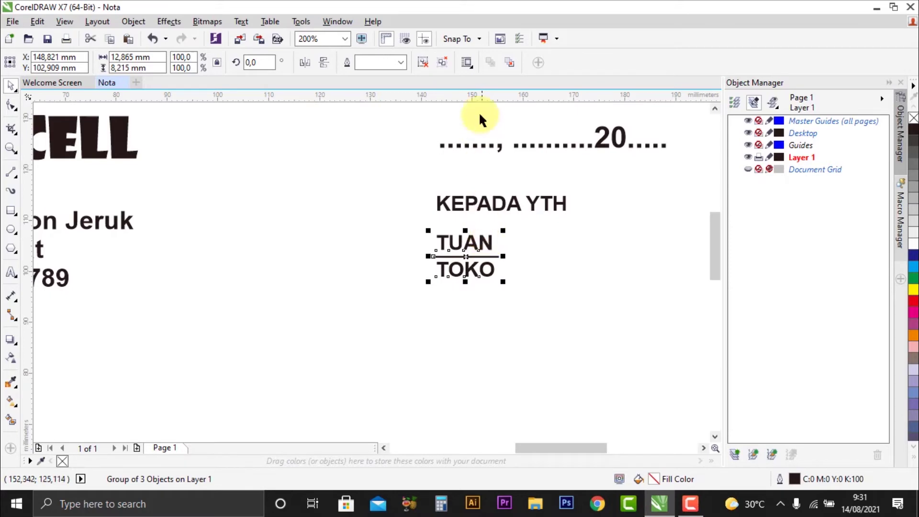
{"action": "right_click", "coordinate": [484, 243]}
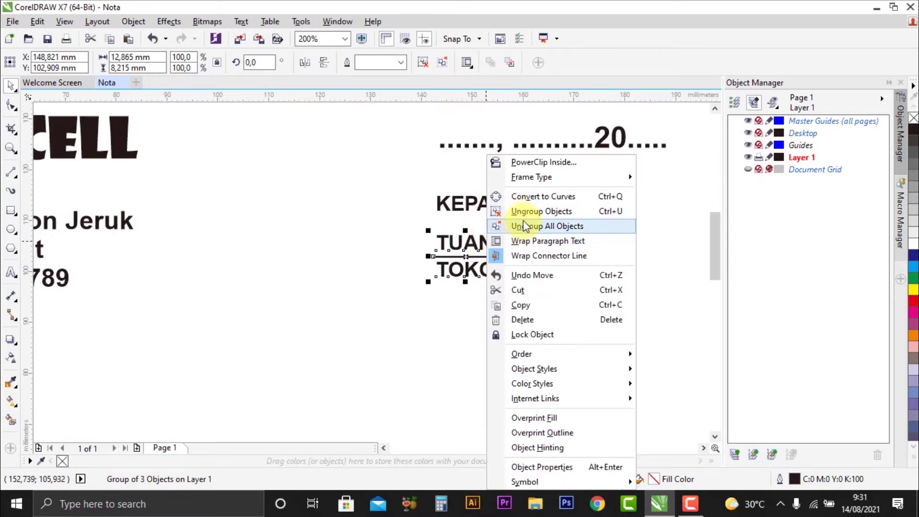
{"action": "left_click", "coordinate": [558, 214]}
{"action": "left_click", "coordinate": [526, 249]}
- Duplicate the TUAN text and place the copy beside the TUAN/TOKO fraction at about X 163.1 mm, Y 102.6 mm
{"action": "scroll", "coordinate": [526, 248], "scroll_direction": "up", "scroll_amount": 1}
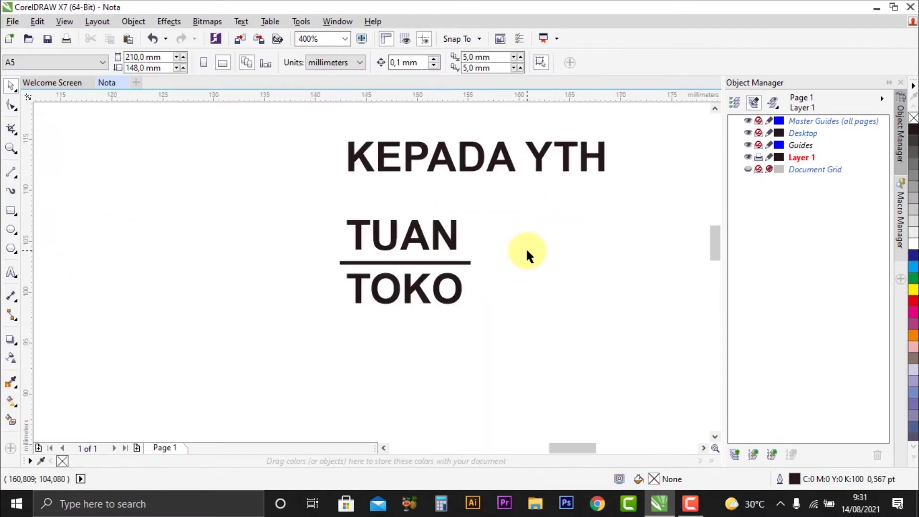
{"action": "left_click", "coordinate": [458, 244]}
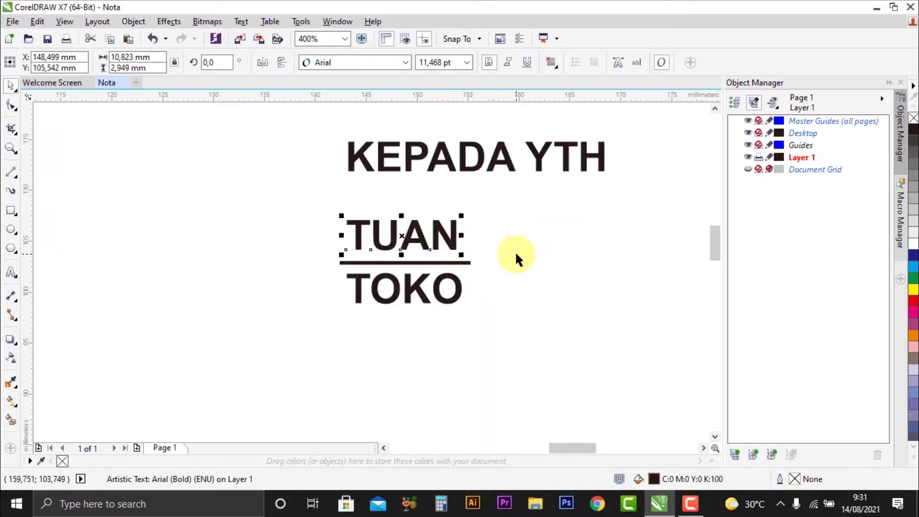
{"action": "key", "text": "ctrl+c"}
{"action": "key", "text": "ctrl+v"}
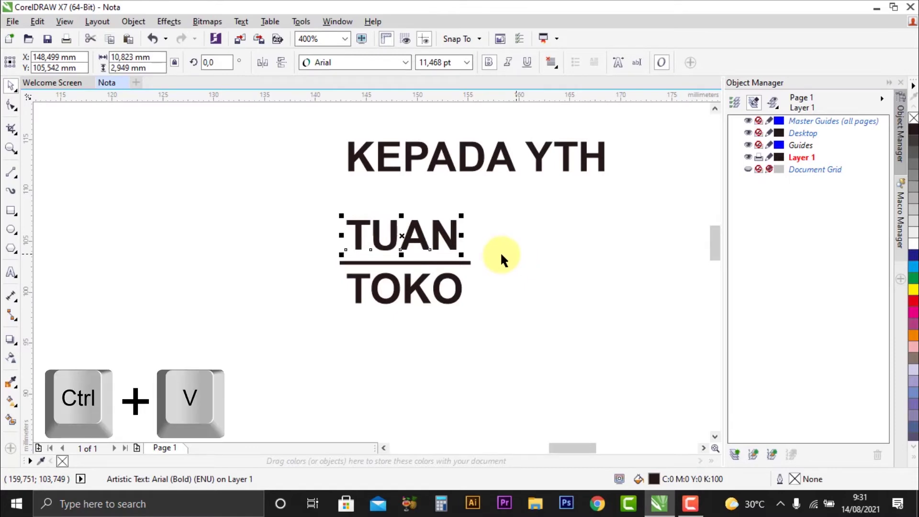
{"action": "left_click_drag", "start_coordinate": [404, 240], "coordinate": [551, 265]}
- Replace the copied TUAN text with a row of dots about 29.8 mm long and deselect it
{"action": "left_click", "coordinate": [15, 274]}
{"action": "key", "text": "BackSpace"}
{"action": "key", "text": "BackSpace"}
{"action": "key", "text": "BackSpace"}
{"action": "key", "text": "BackSpace"}
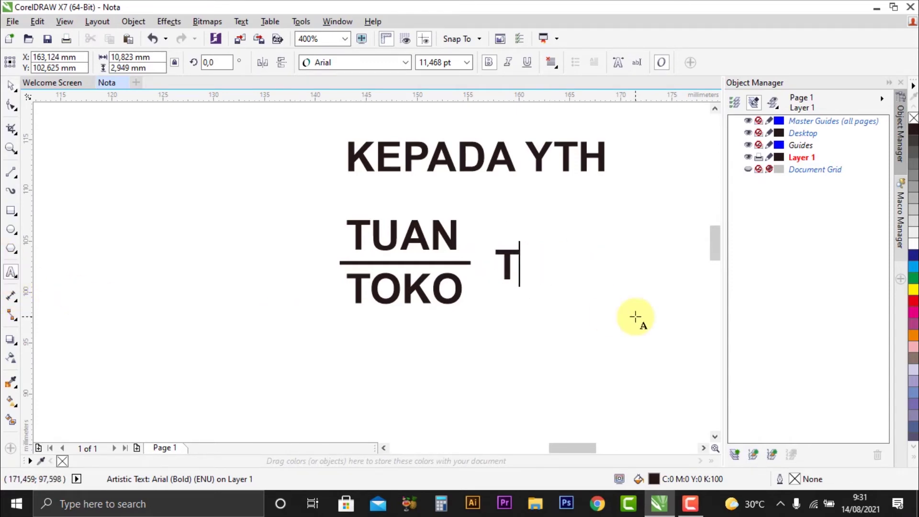
{"action": "type", "text": "................."}
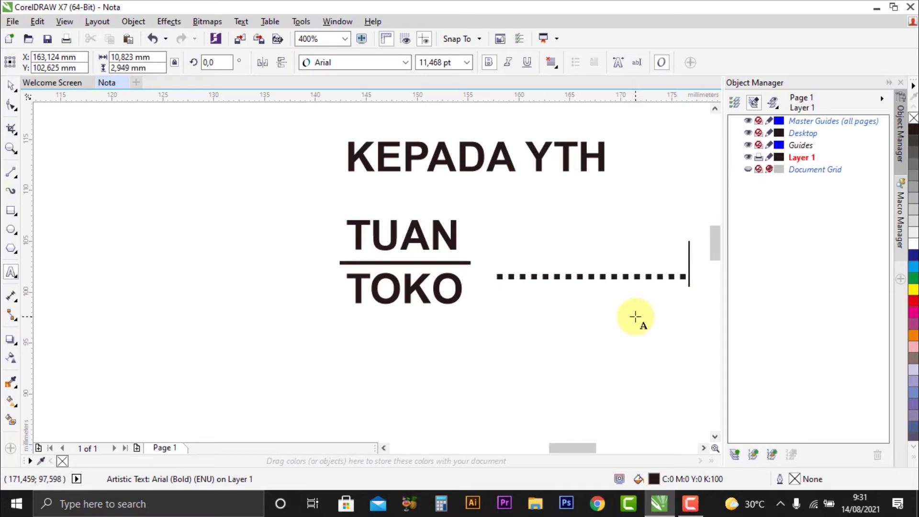
{"action": "scroll", "coordinate": [265, 394], "scroll_direction": "down", "scroll_amount": 2}
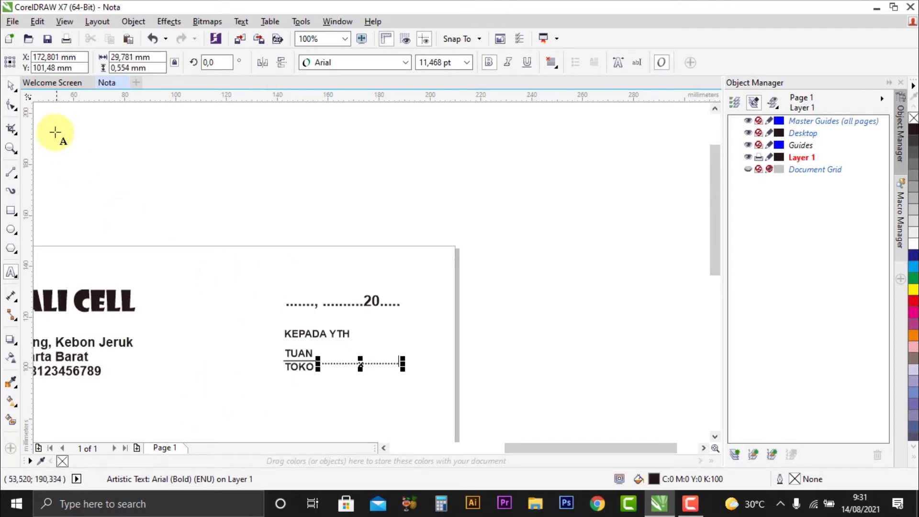
{"action": "left_click", "coordinate": [10, 86]}
{"action": "left_click", "coordinate": [489, 221]}
- Extend the dotted line beside TUAN/TOKO by two more dots to about 32 mm long and deselect it
{"action": "scroll", "coordinate": [402, 292], "scroll_direction": "down", "scroll_amount": 1}
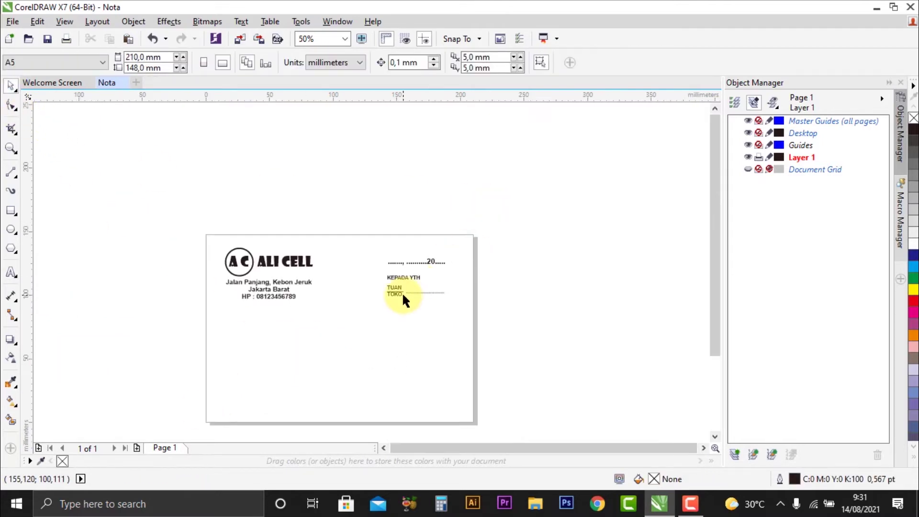
{"action": "scroll", "coordinate": [409, 291], "scroll_direction": "up", "scroll_amount": 3}
{"action": "scroll", "coordinate": [400, 295], "scroll_direction": "down", "scroll_amount": 1}
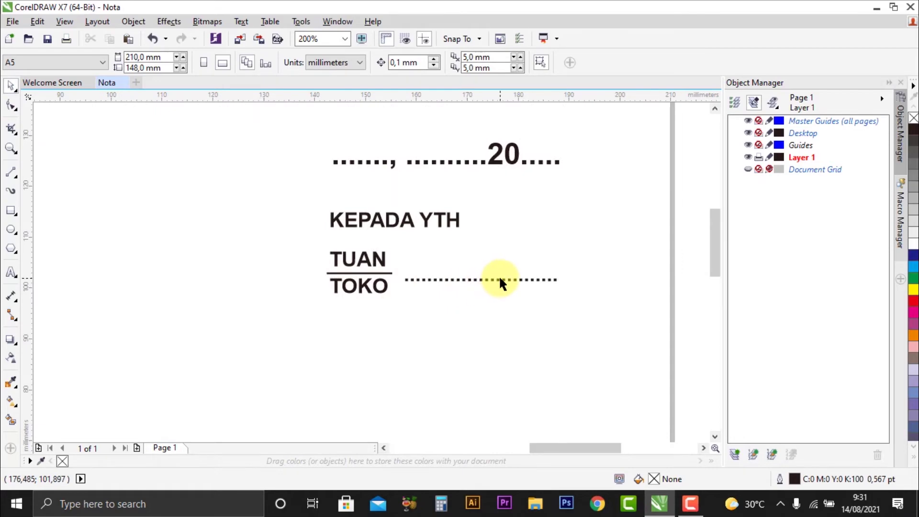
{"action": "left_click", "coordinate": [522, 280]}
{"action": "scroll", "coordinate": [538, 287], "scroll_direction": "up", "scroll_amount": 1}
{"action": "scroll", "coordinate": [538, 287], "scroll_direction": "down", "scroll_amount": 1}
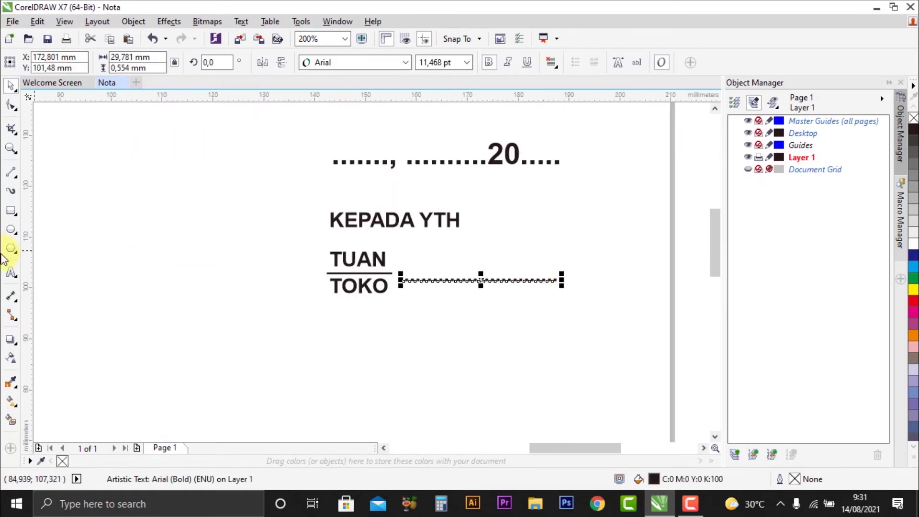
{"action": "left_click", "coordinate": [10, 272]}
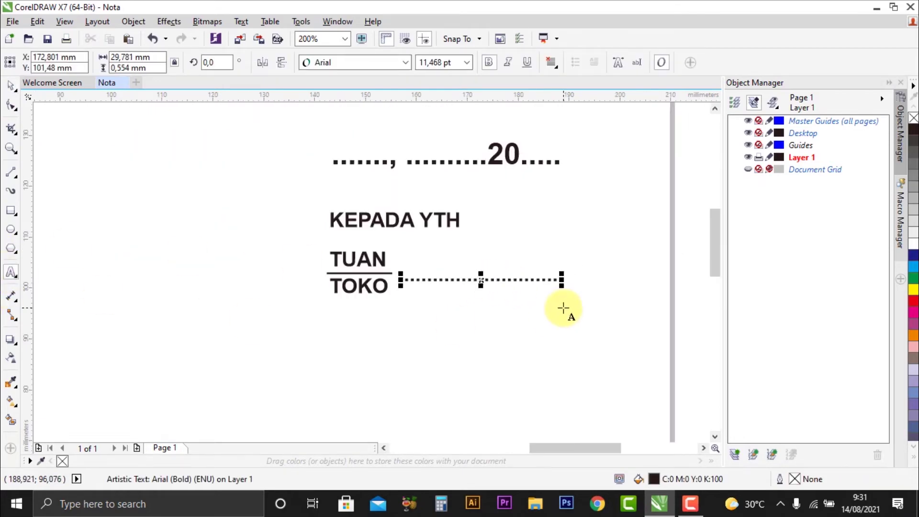
{"action": "type", "text": ".."}
{"action": "left_click", "coordinate": [11, 91]}
{"action": "left_click", "coordinate": [430, 341]}
- Duplicate the dotted line and place the copy below TOKO at about X 159.0 mm, Y 93.6 mm
{"action": "scroll", "coordinate": [430, 341], "scroll_direction": "up", "scroll_amount": 2}
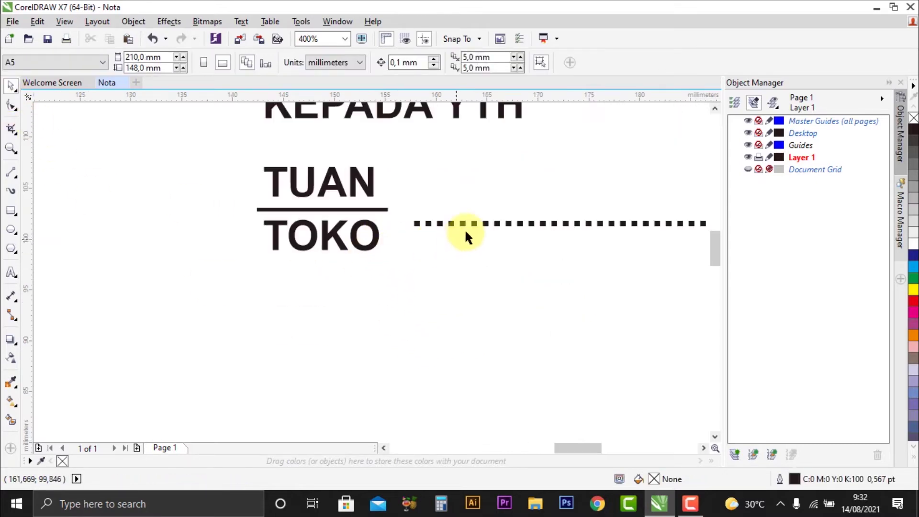
{"action": "left_click", "coordinate": [487, 223]}
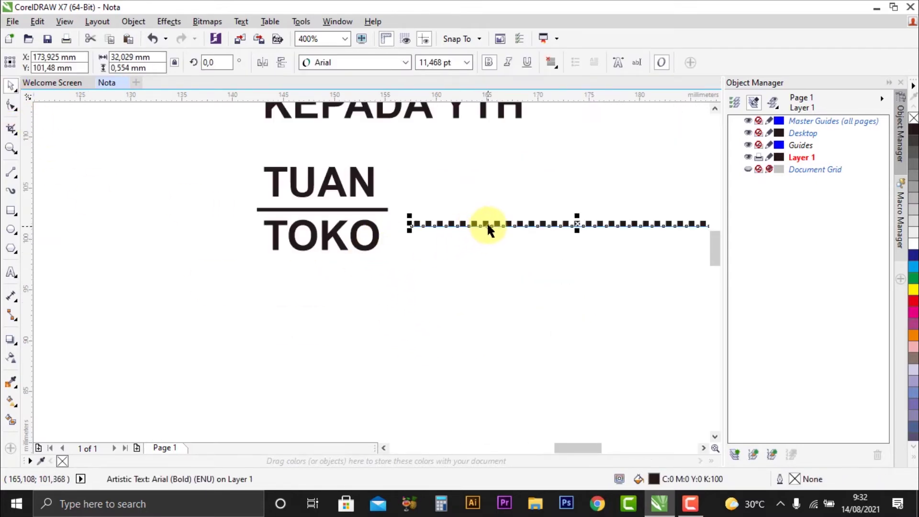
{"action": "key", "text": "ctrl+c"}
{"action": "key", "text": "ctrl+v"}
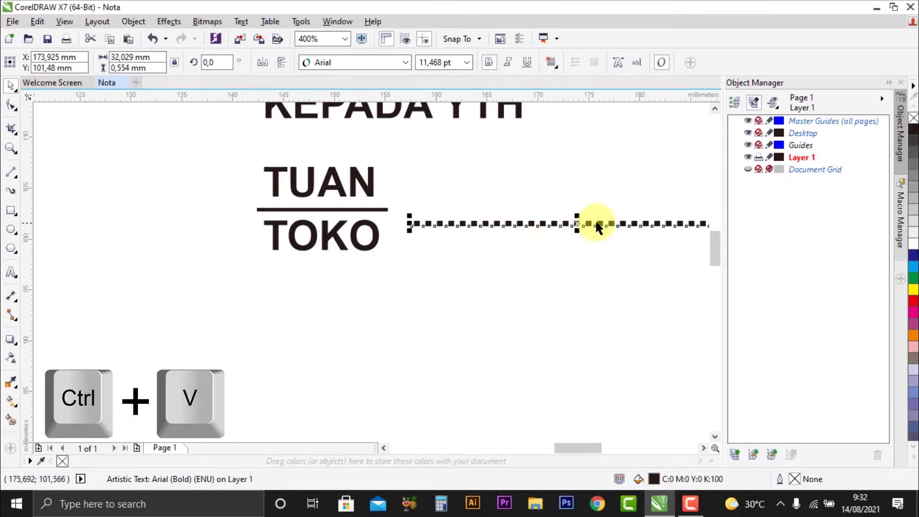
{"action": "mouse_move", "coordinate": [582, 225]}
{"action": "left_mouse_down"}
{"action": "mouse_move", "coordinate": [445, 294]}
{"action": "mouse_move", "coordinate": [416, 297]}
{"action": "mouse_move", "coordinate": [426, 304]}
{"action": "left_mouse_up"}
- Extend the lower dotted line with more dots until it ends slightly past the upper dotted line, and deselect it
{"action": "scroll", "coordinate": [382, 333], "scroll_direction": "down", "scroll_amount": 2}
{"action": "scroll", "coordinate": [381, 333], "scroll_direction": "up", "scroll_amount": 2}
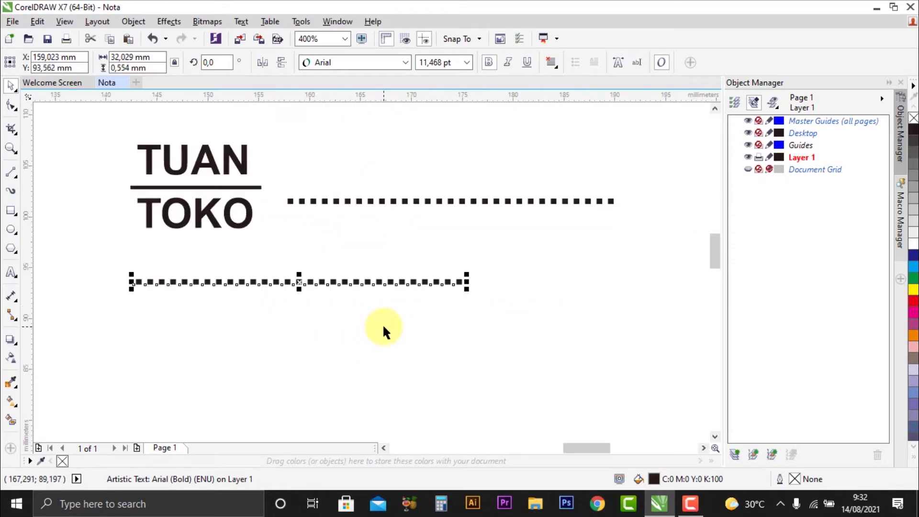
{"action": "left_click", "coordinate": [10, 272]}
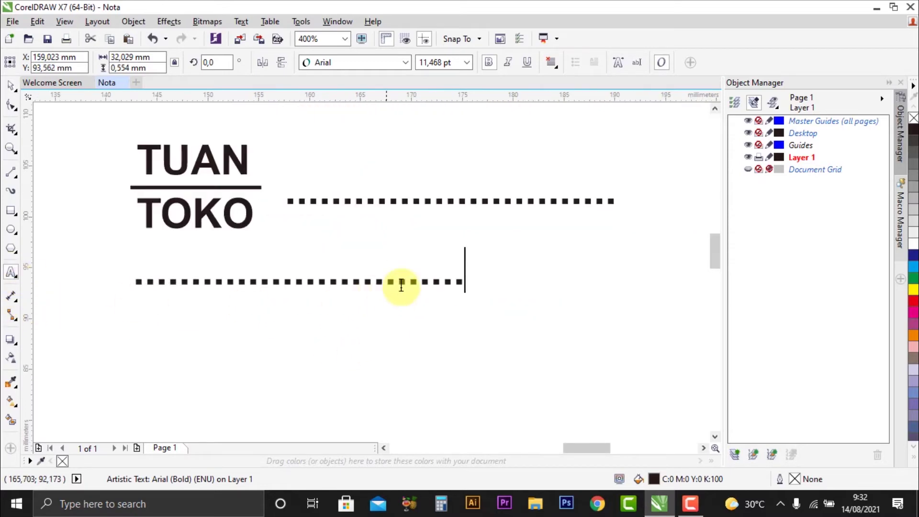
{"action": "type", "text": "..........."}
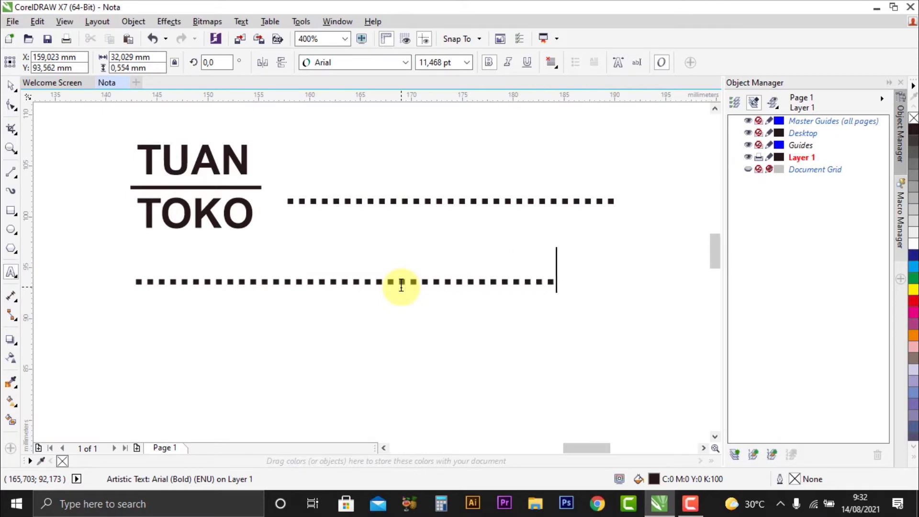
{"action": "type", "text": "......"}
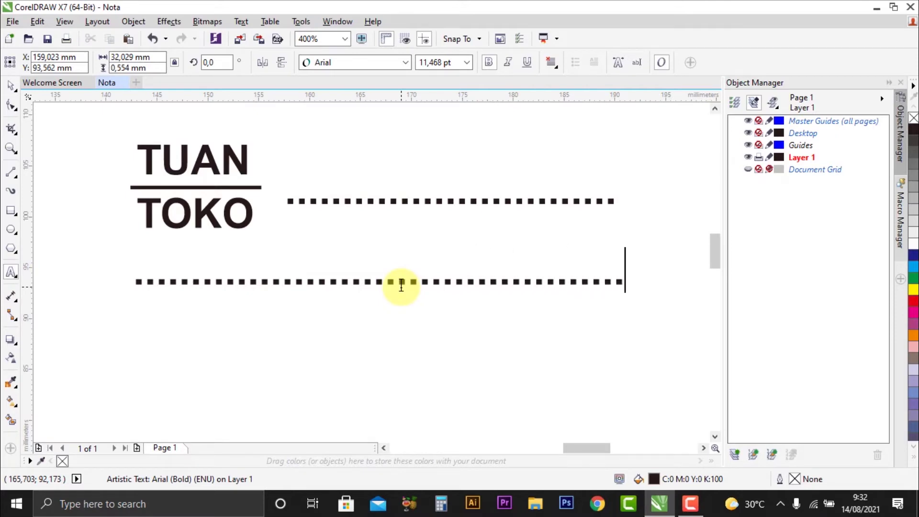
{"action": "left_click", "coordinate": [10, 88]}
{"action": "left_click", "coordinate": [401, 311]}
- Examine the recipient block with its two dotted lines against the date line and the page edge
{"action": "scroll", "coordinate": [380, 335], "scroll_direction": "down", "scroll_amount": 2}
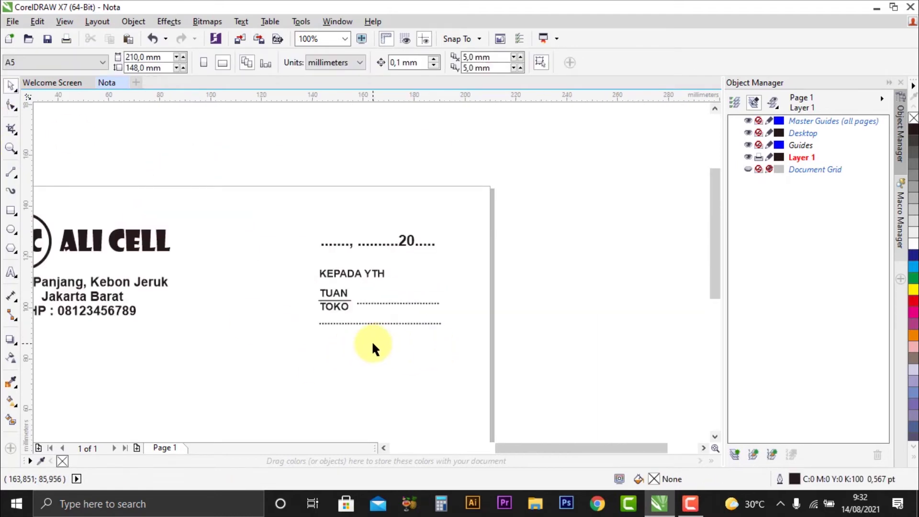
{"action": "scroll", "coordinate": [372, 340], "scroll_direction": "up", "scroll_amount": 1}
{"action": "scroll", "coordinate": [505, 194], "scroll_direction": "down", "scroll_amount": 1}
{"action": "scroll", "coordinate": [450, 191], "scroll_direction": "up", "scroll_amount": 1}
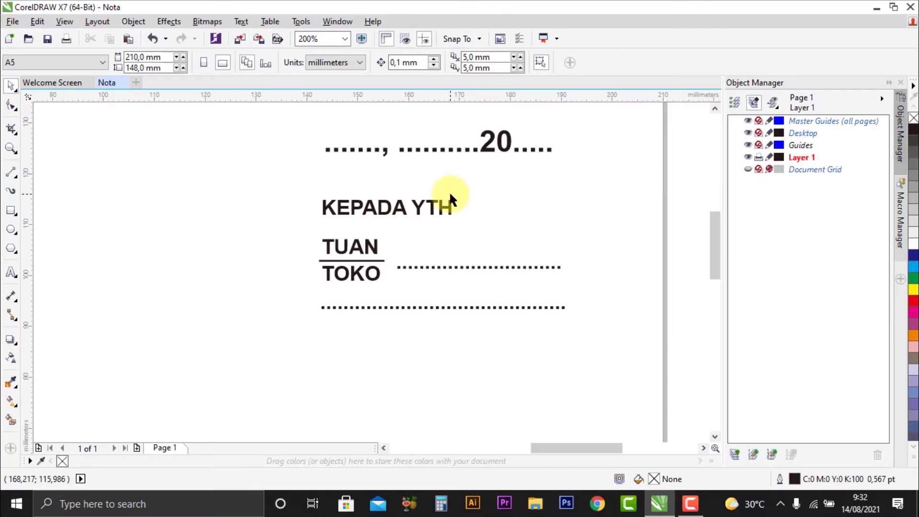
{"action": "scroll", "coordinate": [448, 192], "scroll_direction": "down", "scroll_amount": 1}
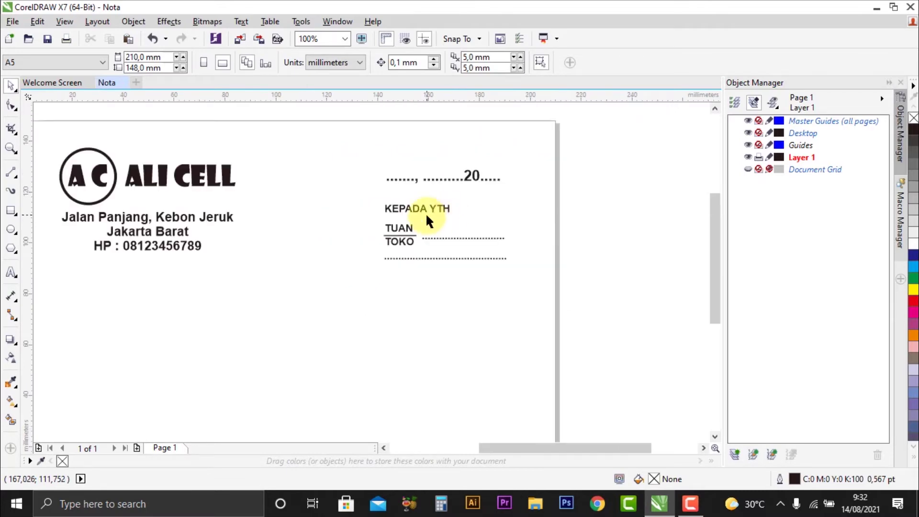
{"action": "scroll", "coordinate": [439, 257], "scroll_direction": "up", "scroll_amount": 1}
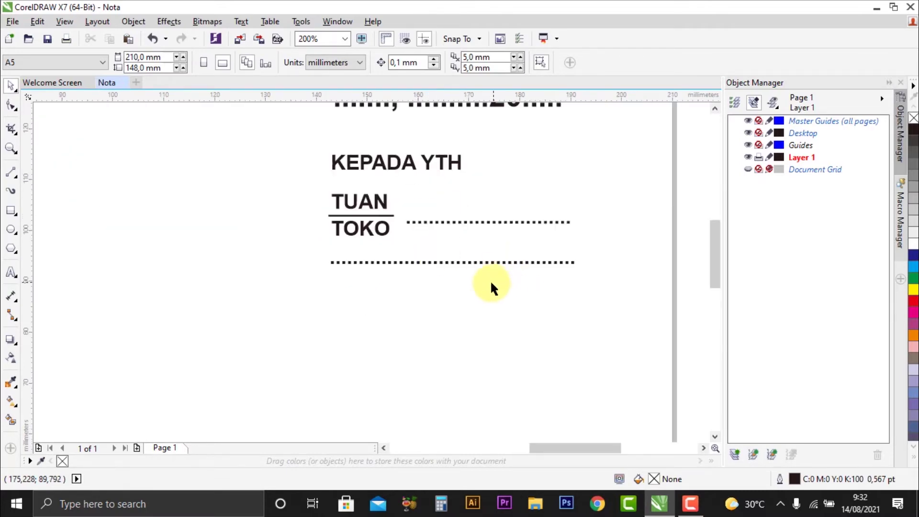
{"action": "scroll", "coordinate": [491, 285], "scroll_direction": "down", "scroll_amount": 1}
{"action": "scroll", "coordinate": [434, 224], "scroll_direction": "up", "scroll_amount": 1}
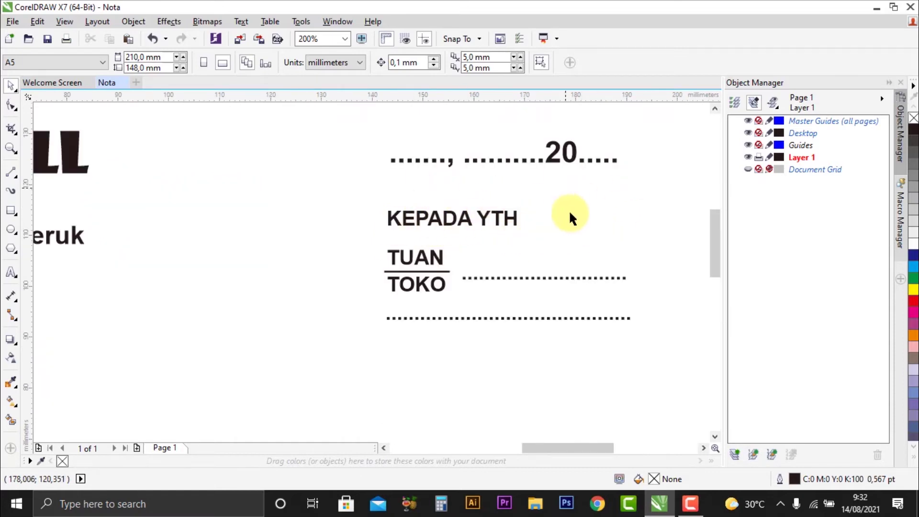
{"action": "scroll", "coordinate": [530, 231], "scroll_direction": "down", "scroll_amount": 1}
{"action": "scroll", "coordinate": [530, 241], "scroll_direction": "up", "scroll_amount": 1}
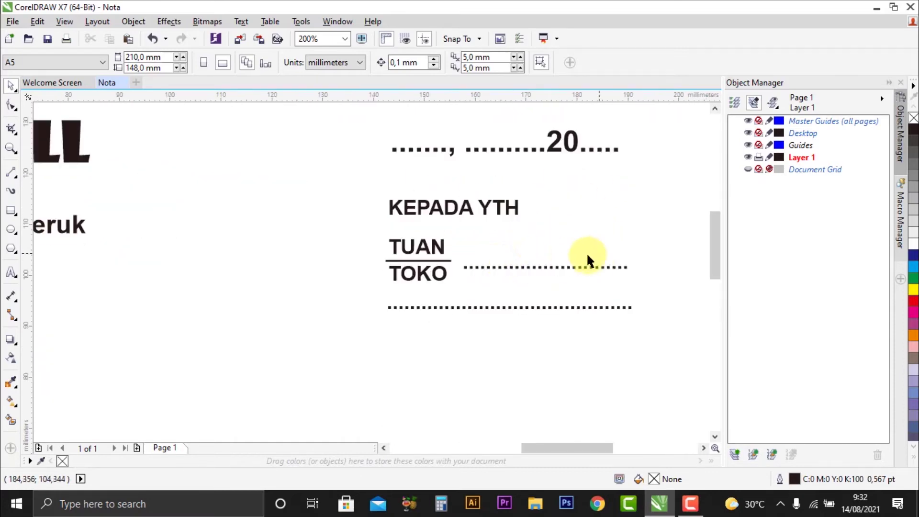
- Group TUAN, TOKO and the line between them again and deselect the group
{"action": "scroll", "coordinate": [630, 309], "scroll_direction": "up", "scroll_amount": 1}
{"action": "left_click_drag", "start_coordinate": [107, 165], "coordinate": [287, 267]}
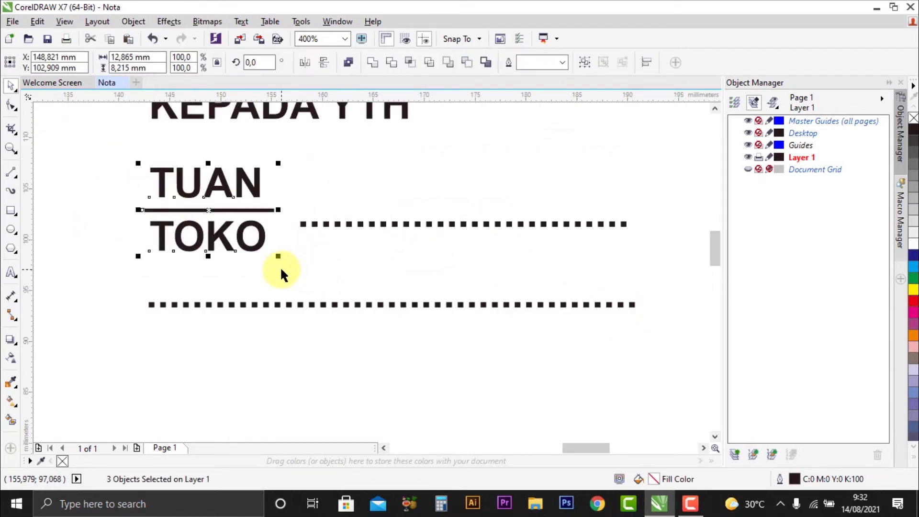
{"action": "key", "text": "ctrl+g"}
{"action": "left_click", "coordinate": [316, 247]}
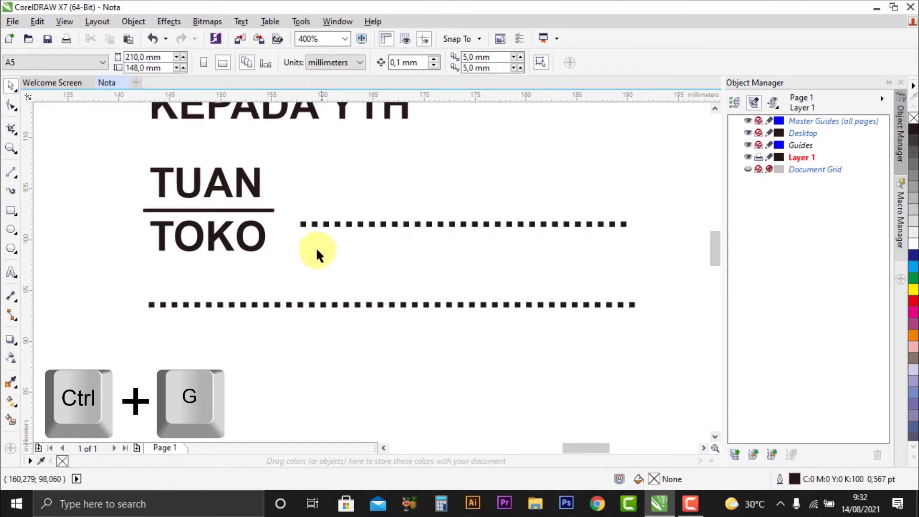
- Try to move the upper dotted line freehand level with the line between TUAN and TOKO, and undo the move
{"action": "left_click", "coordinate": [339, 224]}
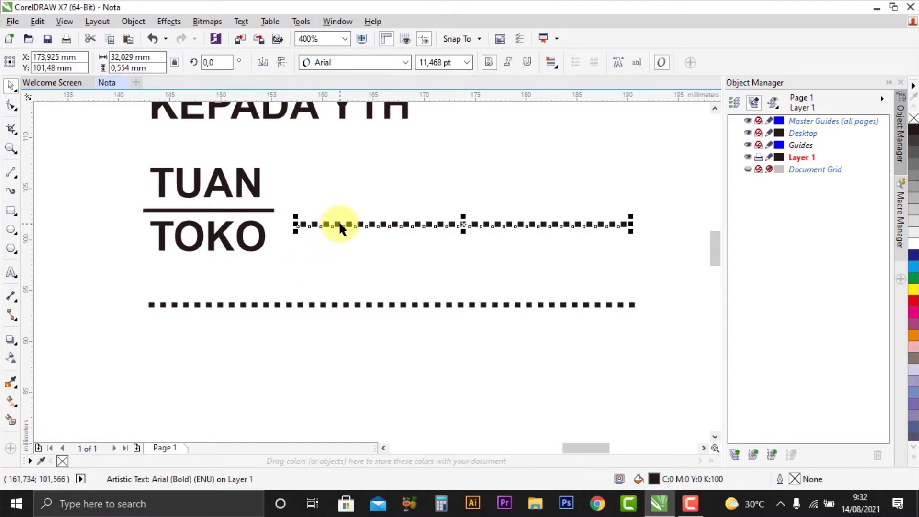
{"action": "scroll", "coordinate": [168, 226], "scroll_direction": "up", "scroll_amount": 1}
{"action": "scroll", "coordinate": [354, 232], "scroll_direction": "down", "scroll_amount": 1}
{"action": "scroll", "coordinate": [346, 214], "scroll_direction": "up", "scroll_amount": 1}
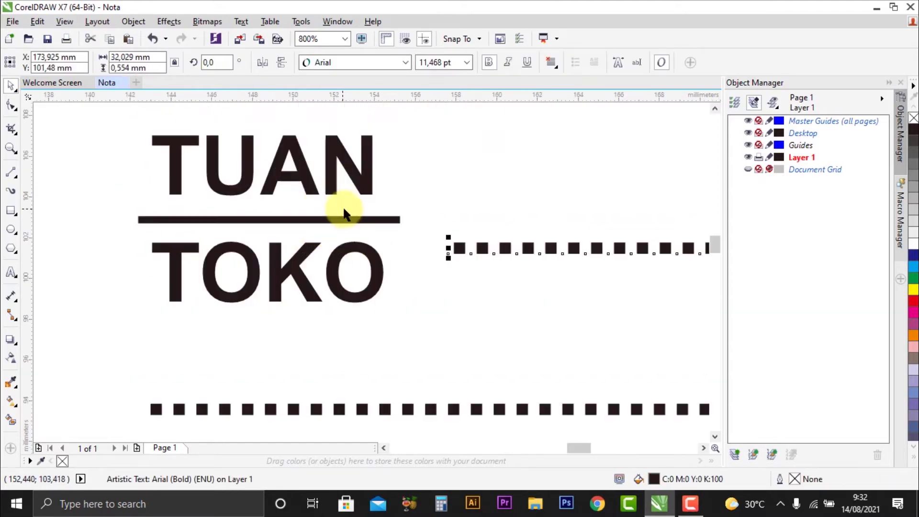
{"action": "left_click_drag", "start_coordinate": [456, 248], "coordinate": [435, 216]}
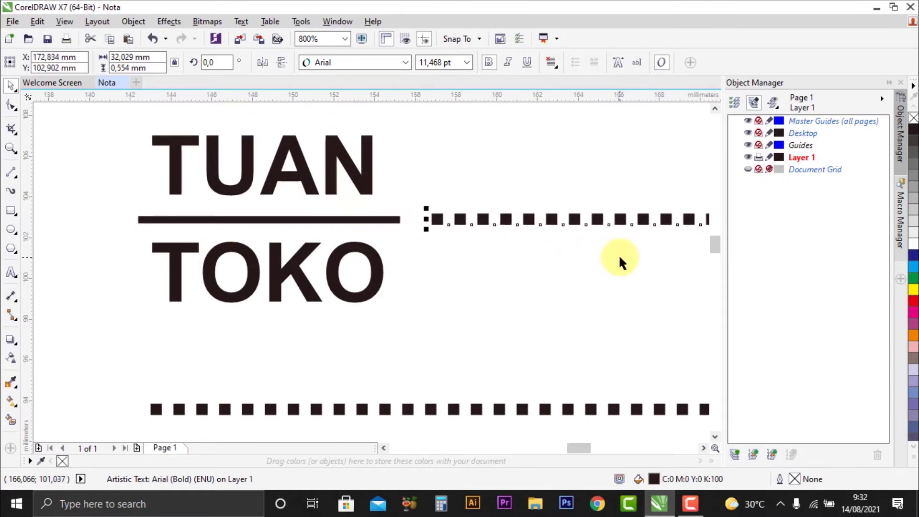
{"action": "left_click", "coordinate": [476, 209]}
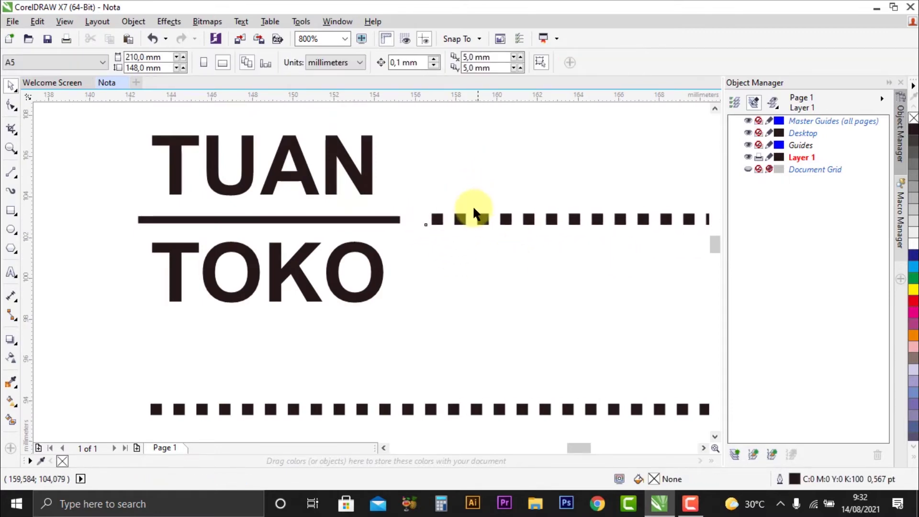
{"action": "key", "text": "ctrl+z"}
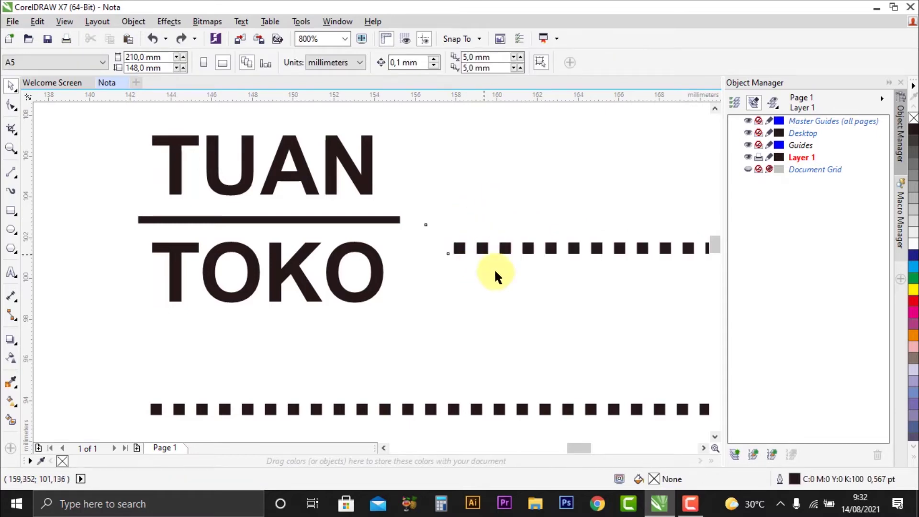
- Align the upper dotted line's center horizontally with the TUAN/TOKO group and deselect both
{"action": "scroll", "coordinate": [457, 285], "scroll_direction": "down", "scroll_amount": 1}
{"action": "scroll", "coordinate": [464, 259], "scroll_direction": "up", "scroll_amount": 1}
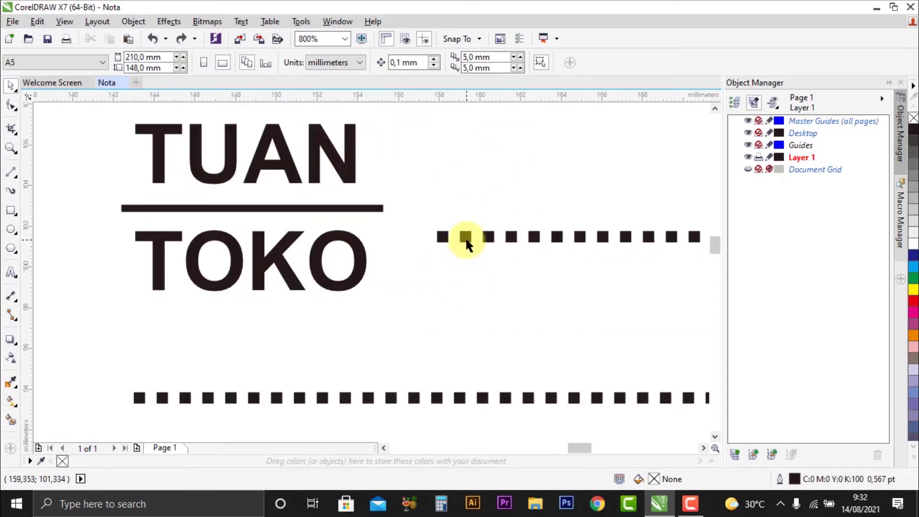
{"action": "left_click", "coordinate": [467, 241]}
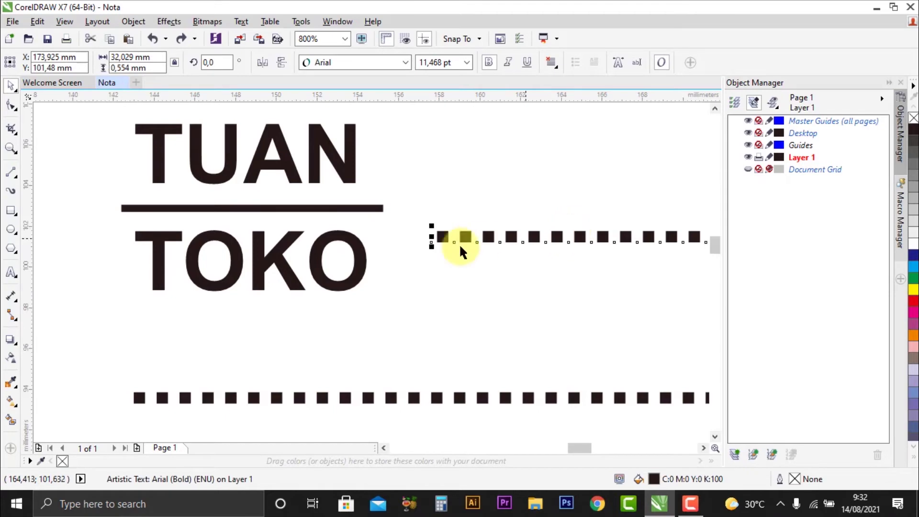
{"action": "key", "text": "shift"}
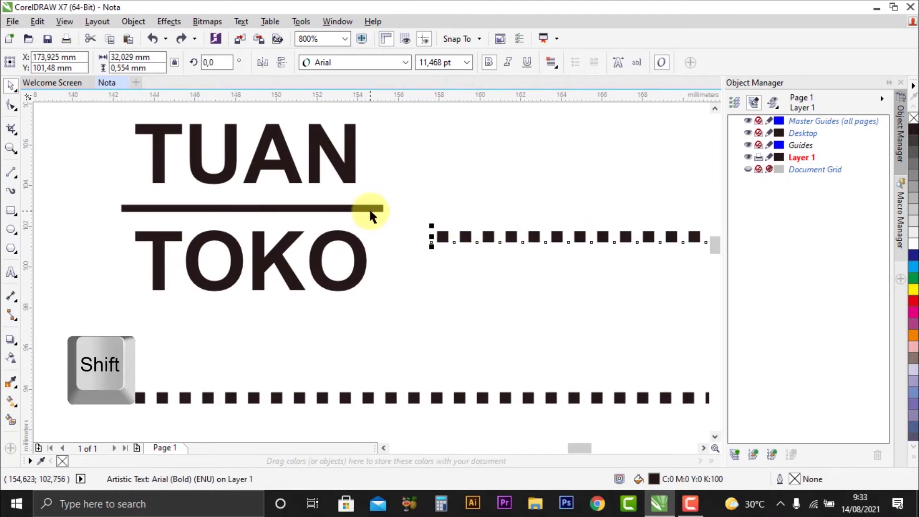
{"action": "left_click", "coordinate": [371, 209], "text": "shift"}
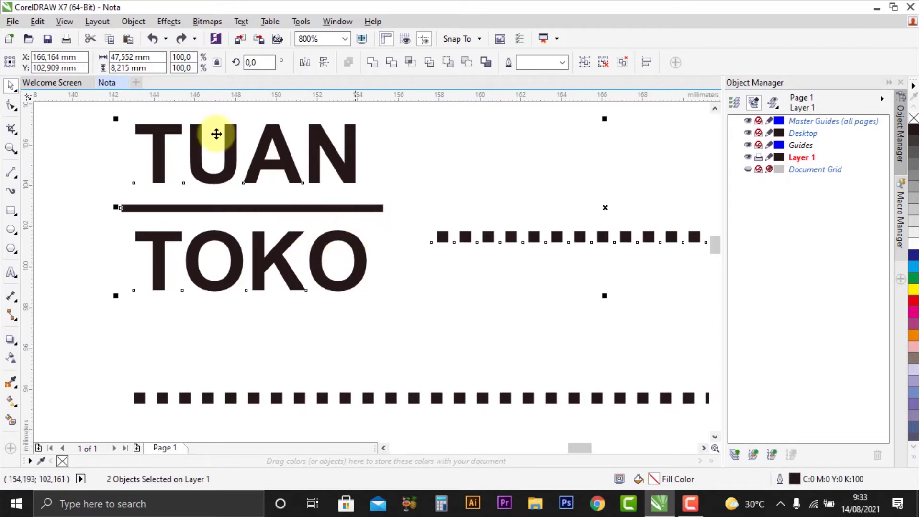
{"action": "left_click", "coordinate": [135, 22]}
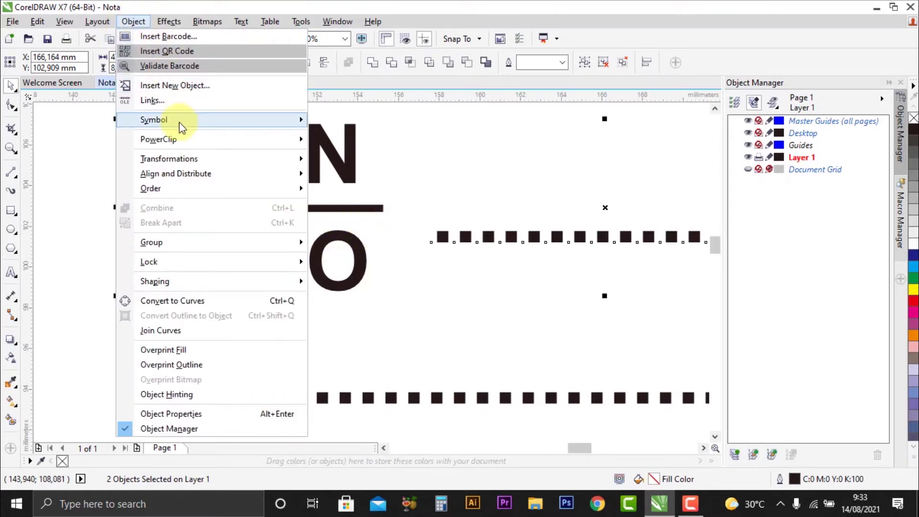
{"action": "mouse_move", "coordinate": [211, 179]}
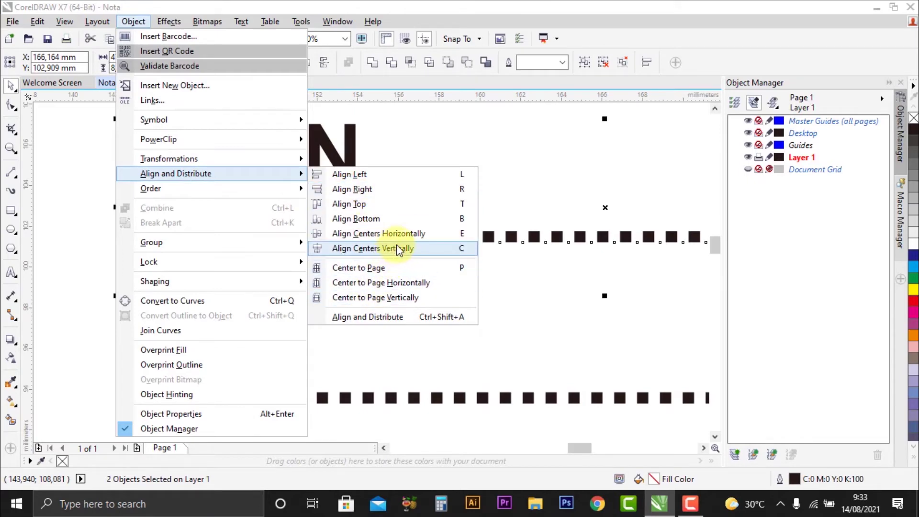
{"action": "left_click", "coordinate": [403, 235]}
{"action": "left_click", "coordinate": [445, 245]}
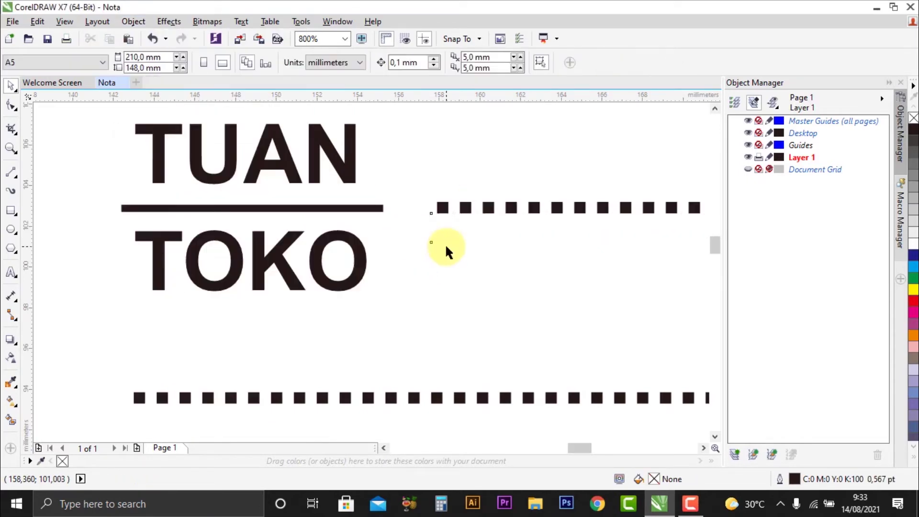
- Try to shift the lower dotted line freehand up and to the left below TOKO, undo the move and deselect the line
{"action": "scroll", "coordinate": [373, 207], "scroll_direction": "down", "scroll_amount": 2}
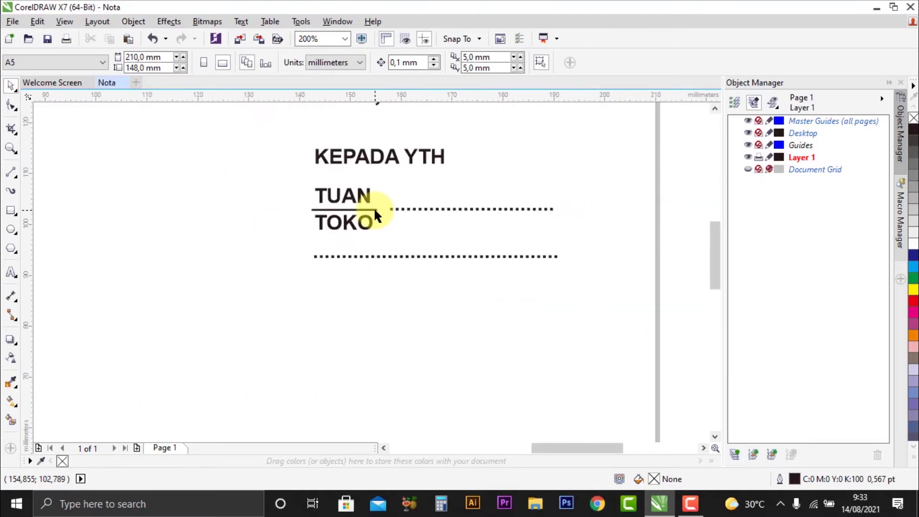
{"action": "scroll", "coordinate": [536, 220], "scroll_direction": "up", "scroll_amount": 1}
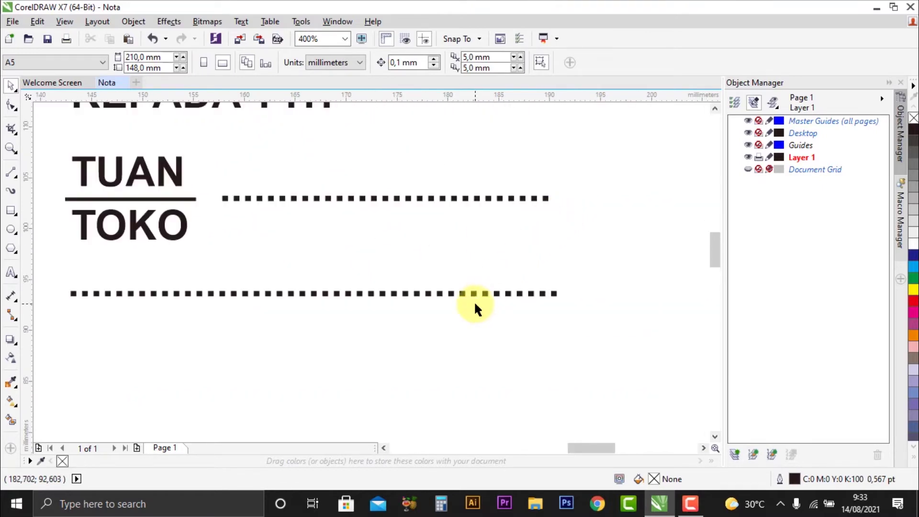
{"action": "left_click", "coordinate": [483, 291]}
{"action": "scroll", "coordinate": [564, 277], "scroll_direction": "down", "scroll_amount": 1}
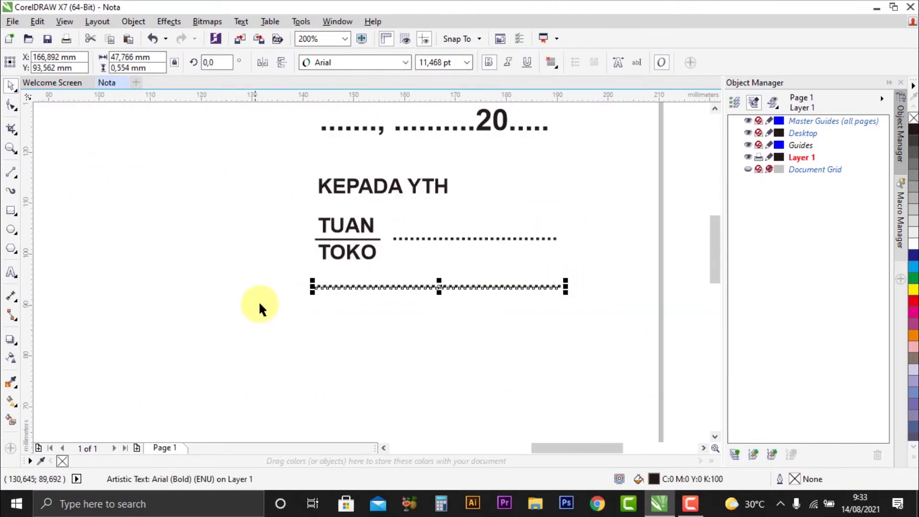
{"action": "scroll", "coordinate": [311, 287], "scroll_direction": "up", "scroll_amount": 2}
{"action": "scroll", "coordinate": [342, 309], "scroll_direction": "down", "scroll_amount": 1}
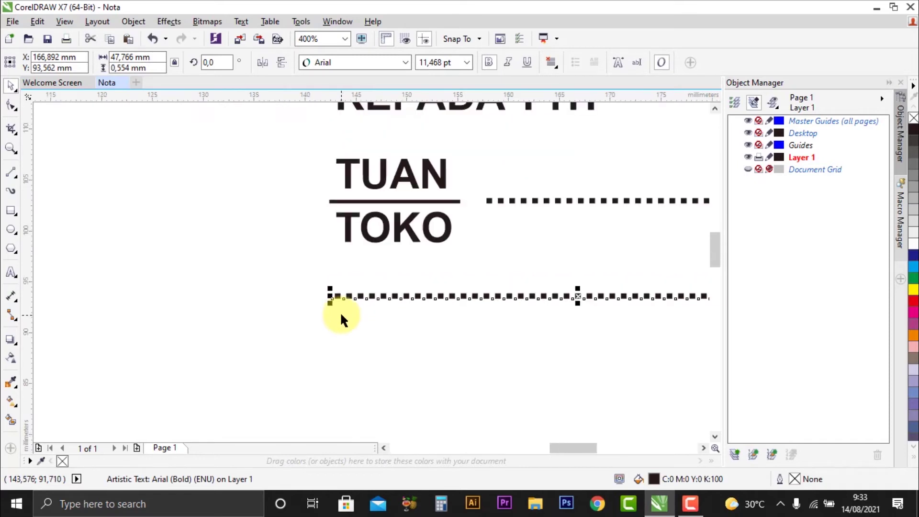
{"action": "scroll", "coordinate": [334, 263], "scroll_direction": "up", "scroll_amount": 1}
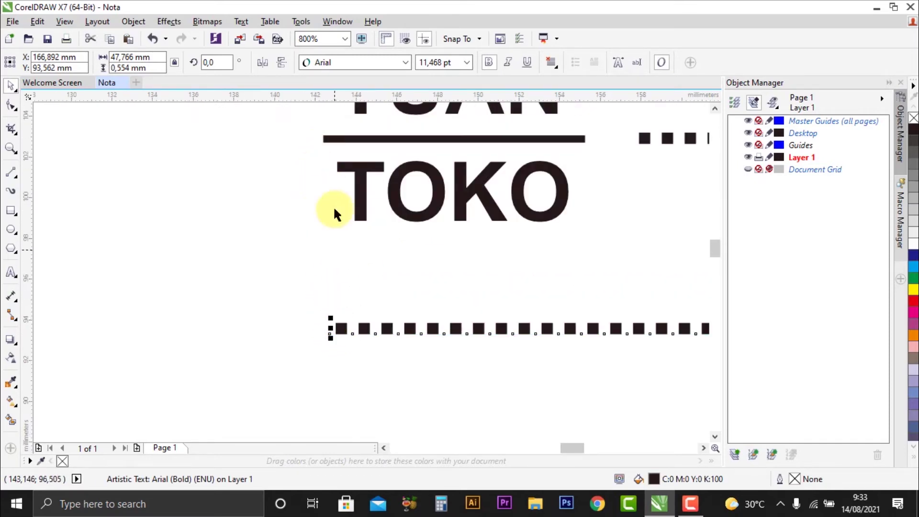
{"action": "left_click_drag", "start_coordinate": [339, 335], "coordinate": [282, 310]}
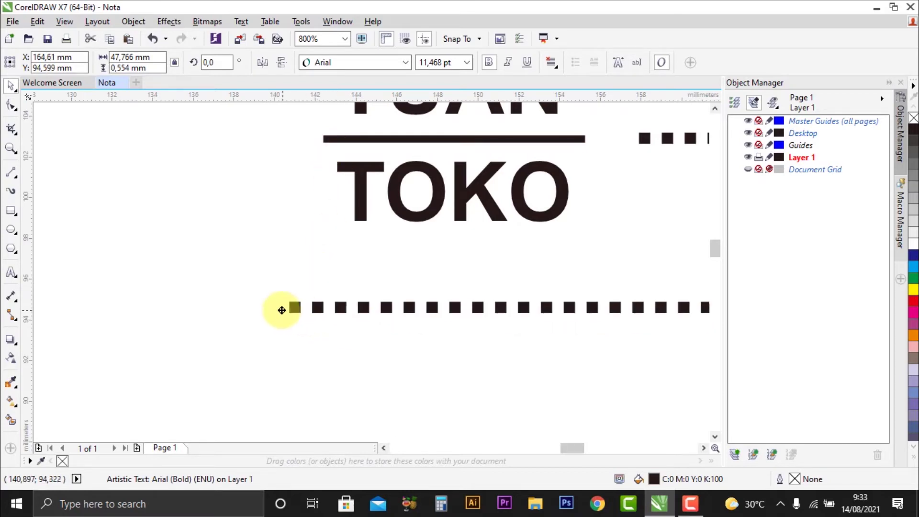
{"action": "key", "text": "ctrl+z"}
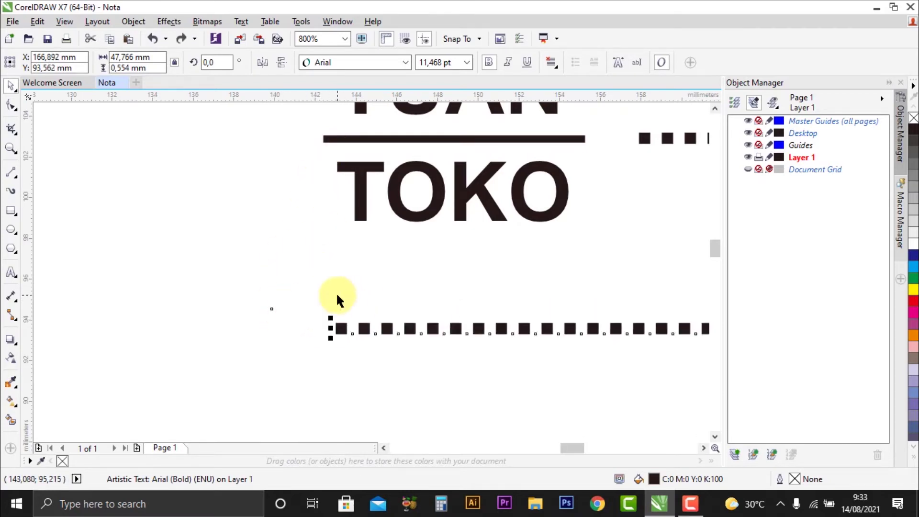
{"action": "left_click", "coordinate": [369, 285]}
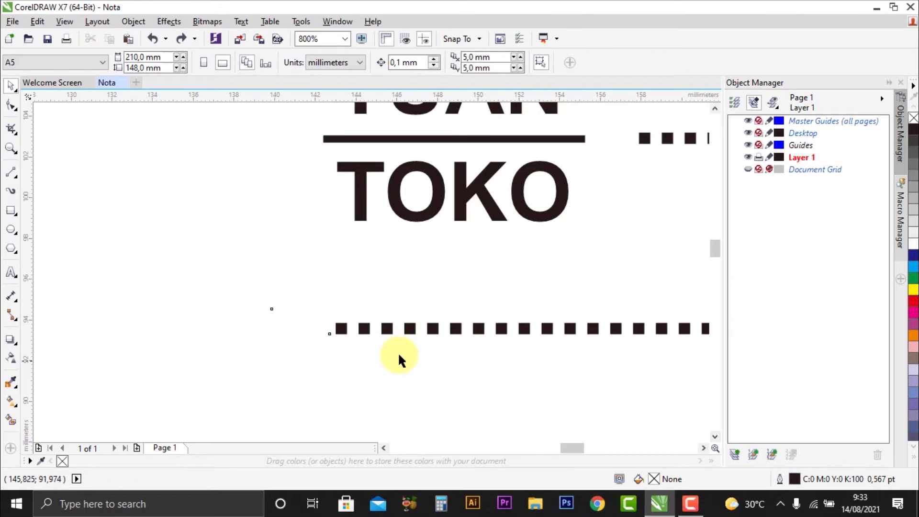
- Align the lower dotted line's left edge with the left edge of the TUAN/TOKO group and deselect both
{"action": "left_click", "coordinate": [411, 332]}
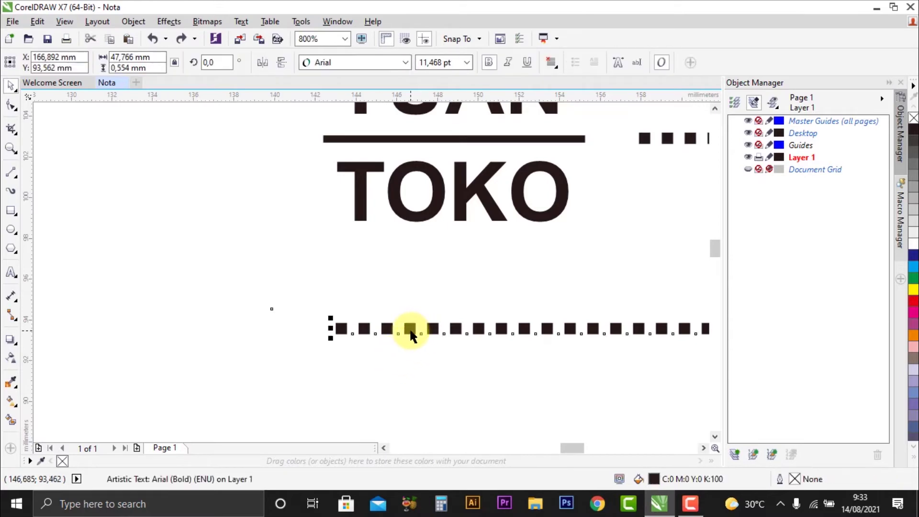
{"action": "key", "text": "shift"}
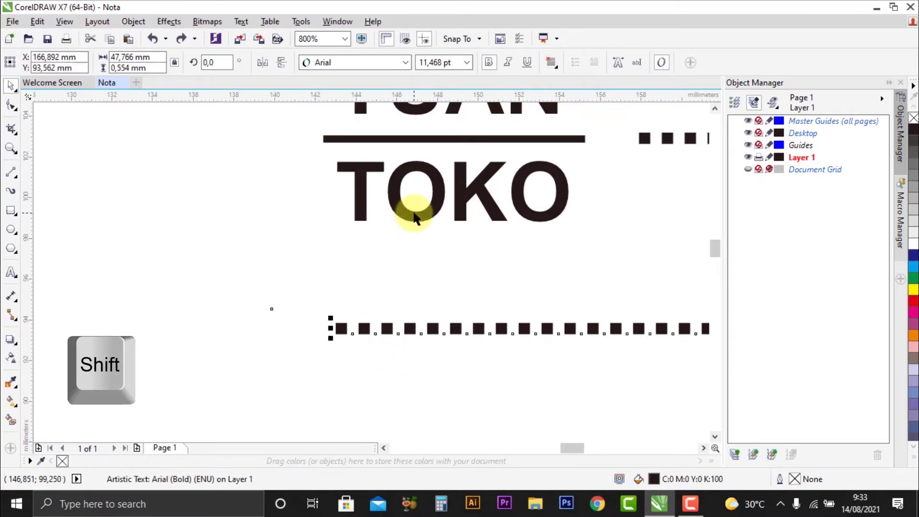
{"action": "left_click", "coordinate": [406, 220], "text": "shift"}
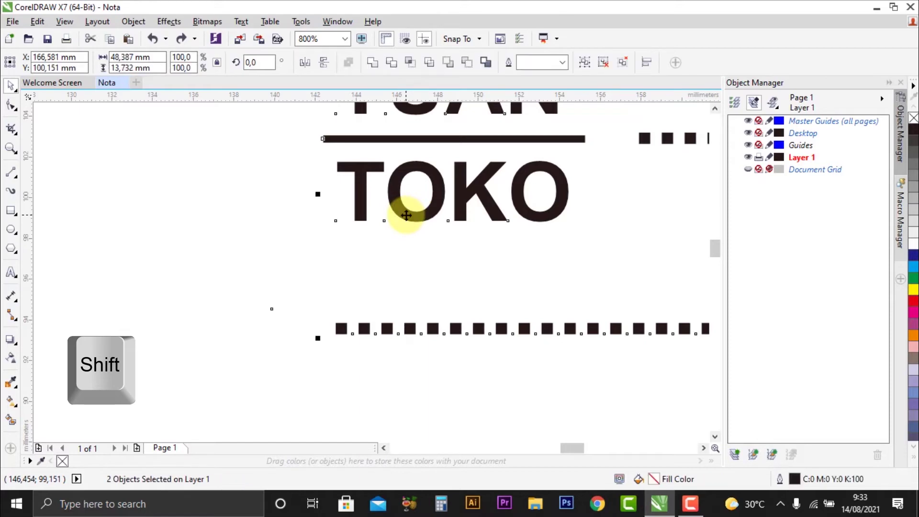
{"action": "scroll", "coordinate": [409, 206], "scroll_direction": "down", "scroll_amount": 1}
{"action": "scroll", "coordinate": [413, 191], "scroll_direction": "up", "scroll_amount": 1}
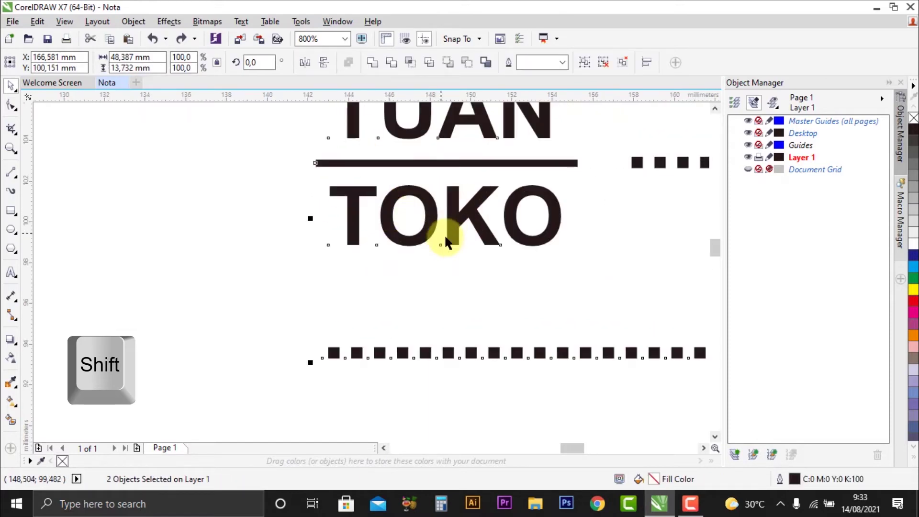
{"action": "left_click", "coordinate": [133, 21]}
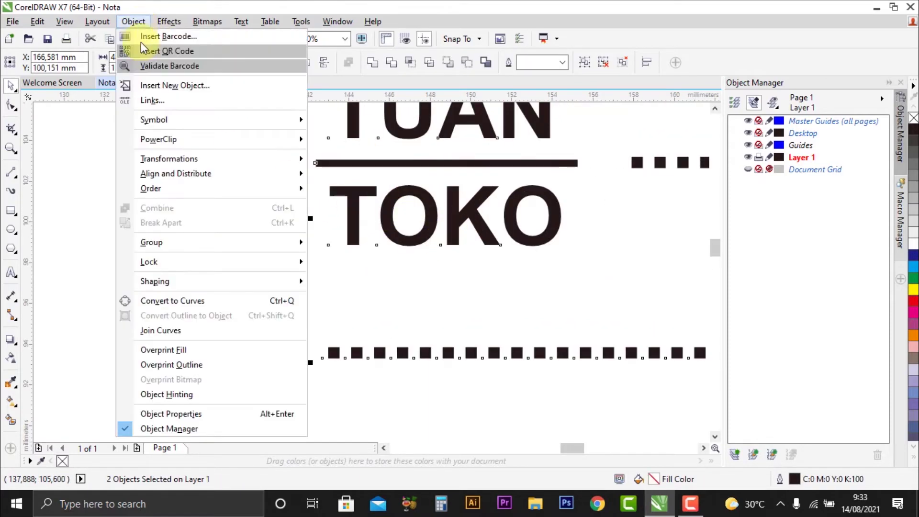
{"action": "mouse_move", "coordinate": [199, 174]}
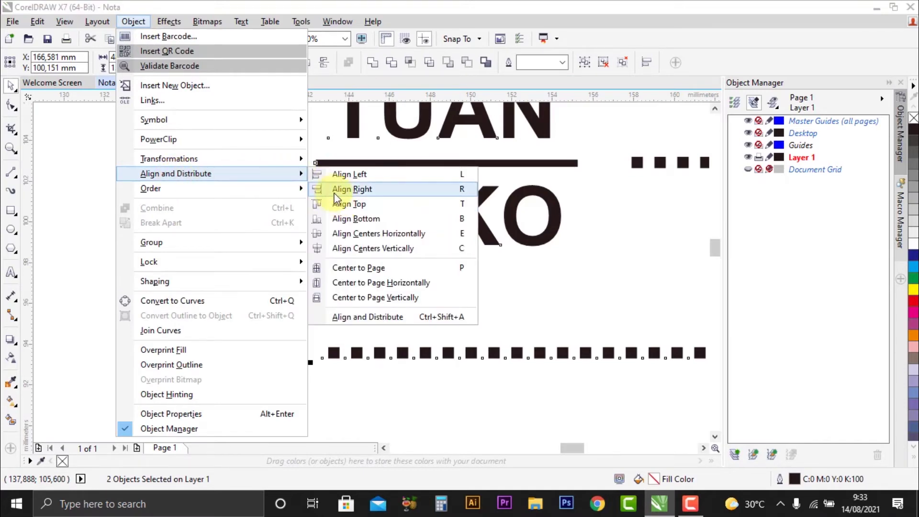
{"action": "left_click", "coordinate": [352, 175]}
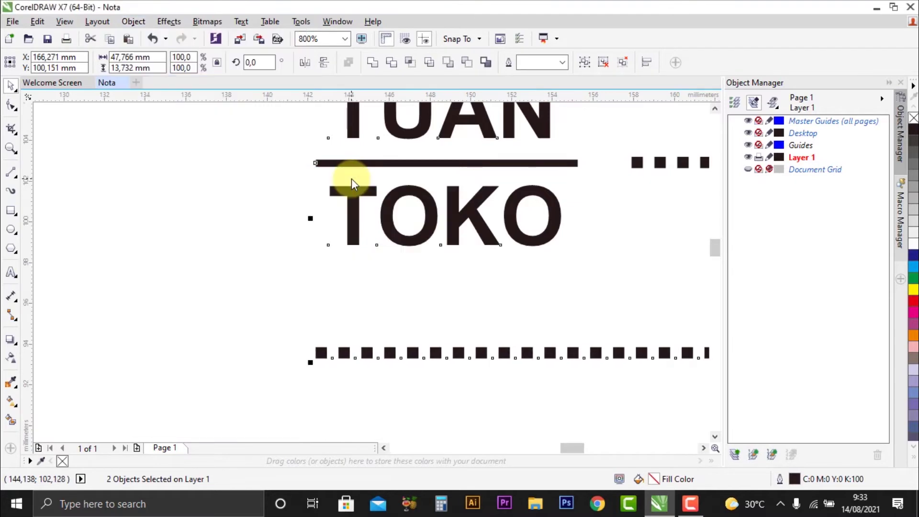
{"action": "left_click", "coordinate": [376, 321]}
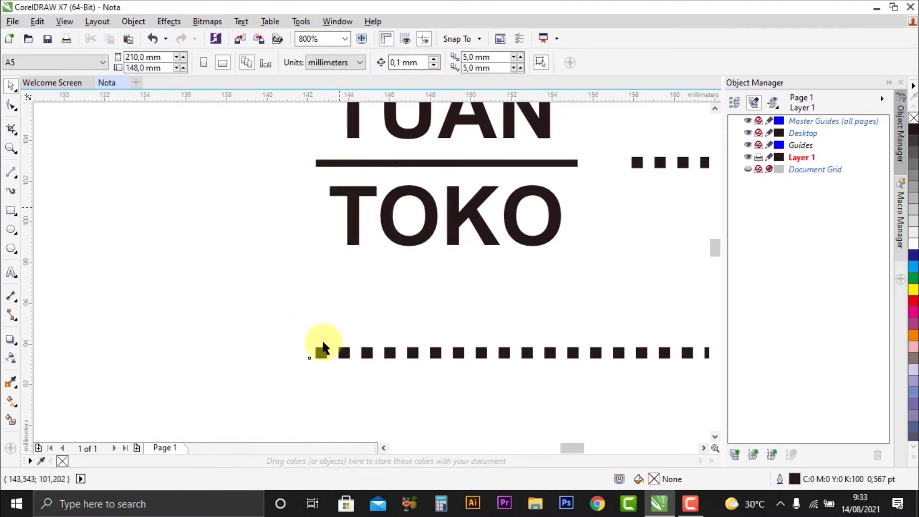
- Examine how the right ends of the upper and lower dotted lines match each other
{"action": "scroll", "coordinate": [216, 286], "scroll_direction": "down", "scroll_amount": 1}
{"action": "scroll", "coordinate": [214, 279], "scroll_direction": "down", "scroll_amount": 2}
{"action": "scroll", "coordinate": [219, 303], "scroll_direction": "up", "scroll_amount": 2}
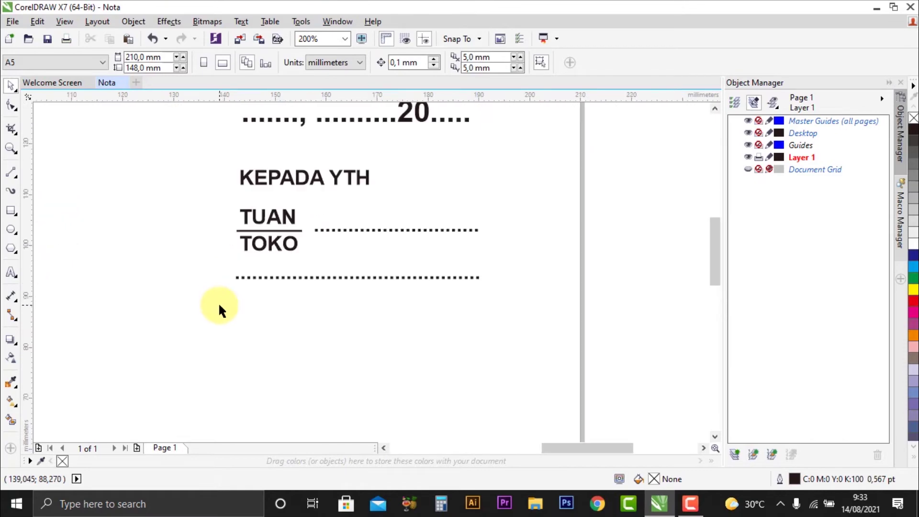
{"action": "scroll", "coordinate": [220, 303], "scroll_direction": "down", "scroll_amount": 1}
{"action": "scroll", "coordinate": [466, 254], "scroll_direction": "up", "scroll_amount": 2}
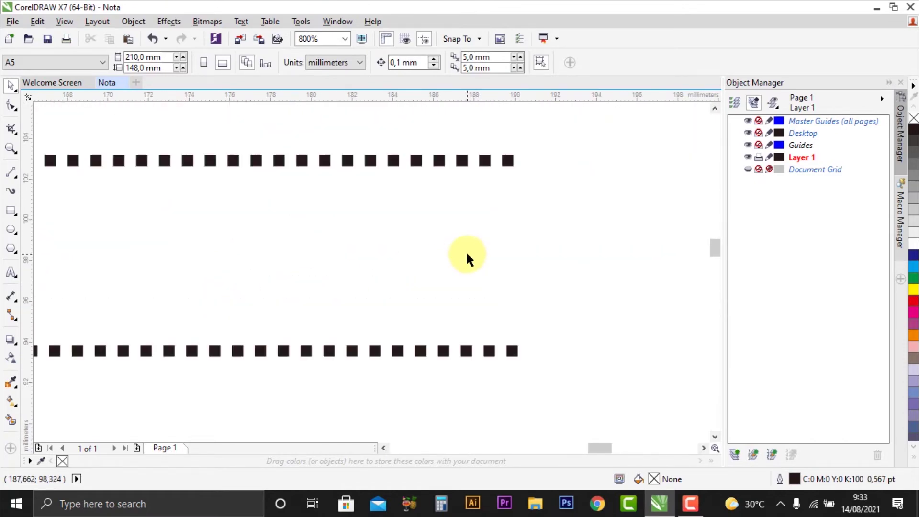
{"action": "left_click", "coordinate": [509, 160]}
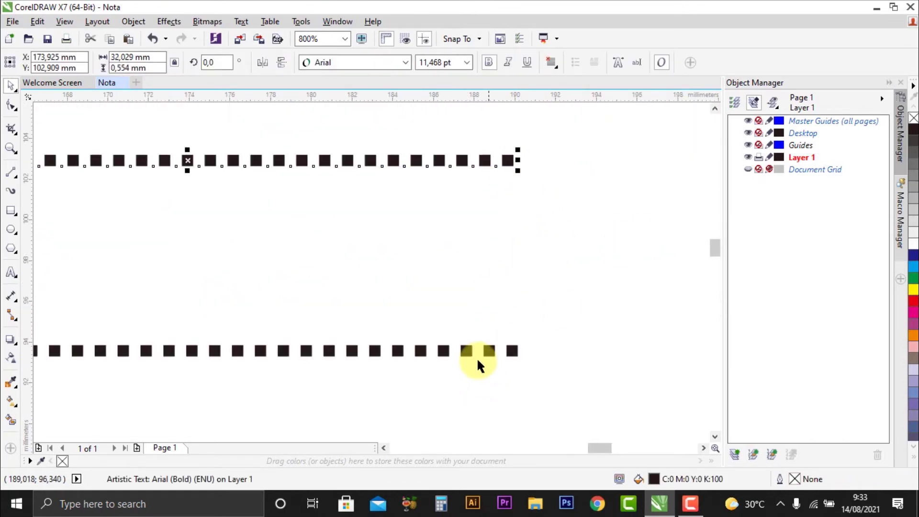
{"action": "scroll", "coordinate": [548, 212], "scroll_direction": "down", "scroll_amount": 2}
{"action": "scroll", "coordinate": [570, 239], "scroll_direction": "up", "scroll_amount": 1}
{"action": "left_click", "coordinate": [541, 242]}
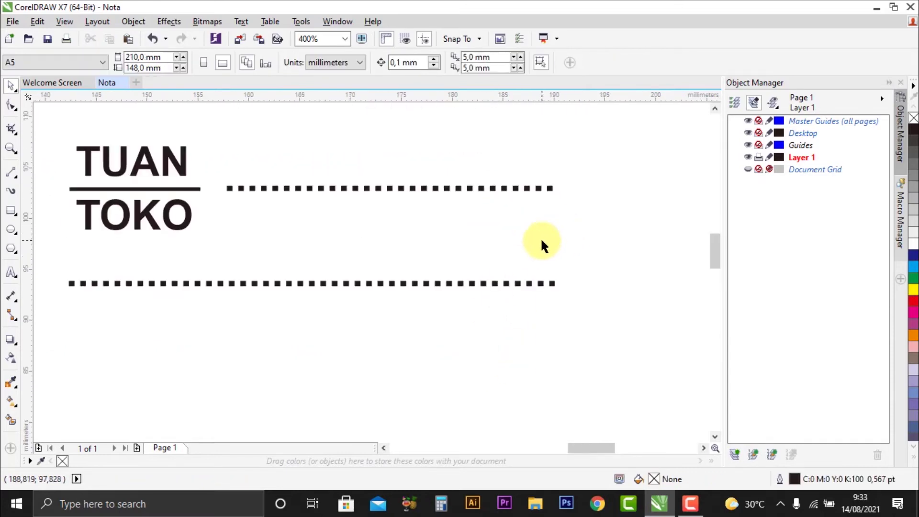
- Align the right ends of the upper and lower dotted lines with each other and deselect both
{"action": "left_click", "coordinate": [550, 188]}
{"action": "key", "text": "shift"}
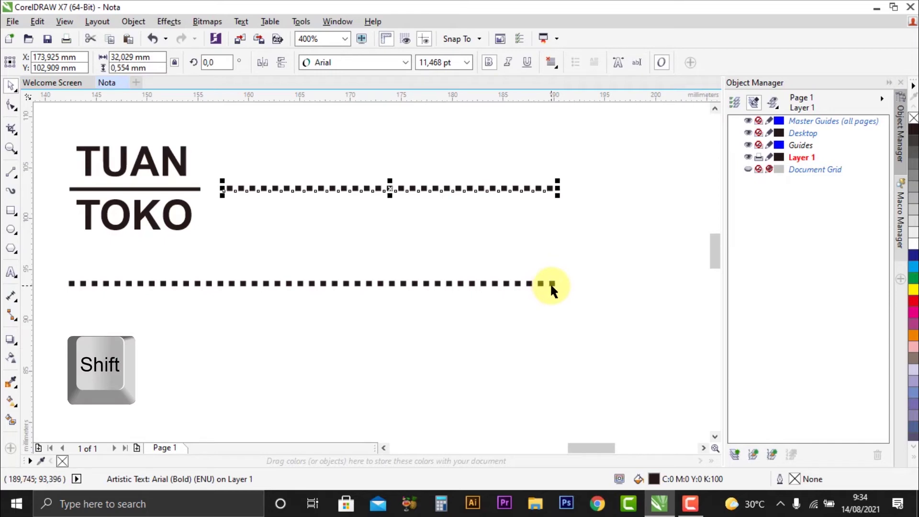
{"action": "left_click", "coordinate": [551, 284], "text": "shift"}
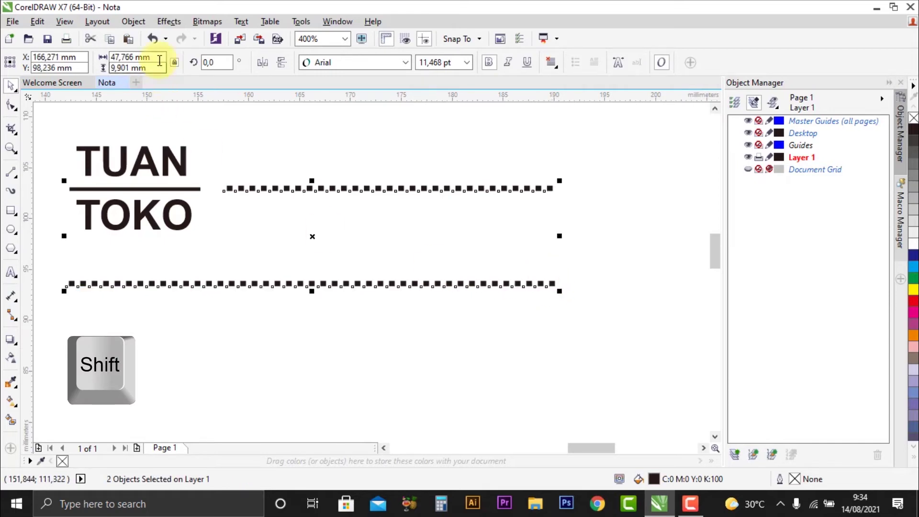
{"action": "left_click", "coordinate": [133, 21]}
{"action": "mouse_move", "coordinate": [196, 174]}
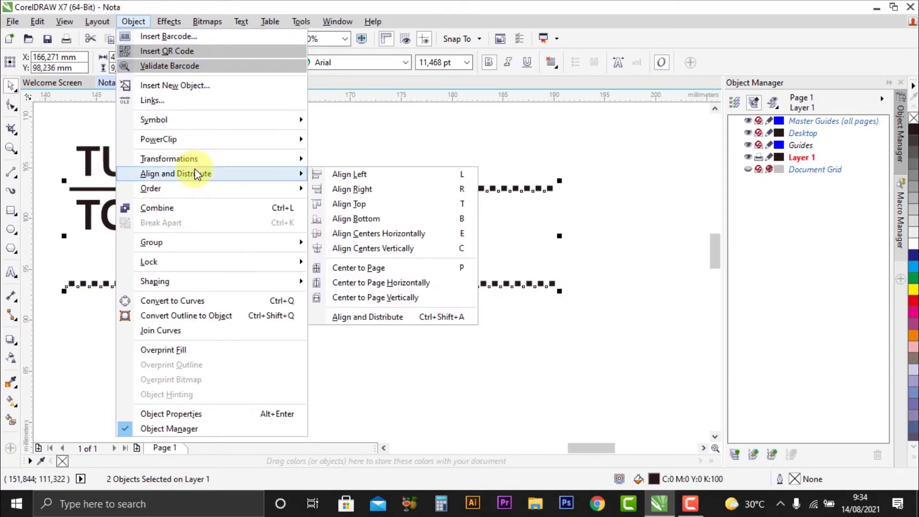
{"action": "left_click", "coordinate": [356, 192]}
{"action": "left_click", "coordinate": [588, 228]}
- Select the KEPADA YTH text together with the TUAN/TOKO group below it
{"action": "scroll", "coordinate": [588, 235], "scroll_direction": "down", "scroll_amount": 1}
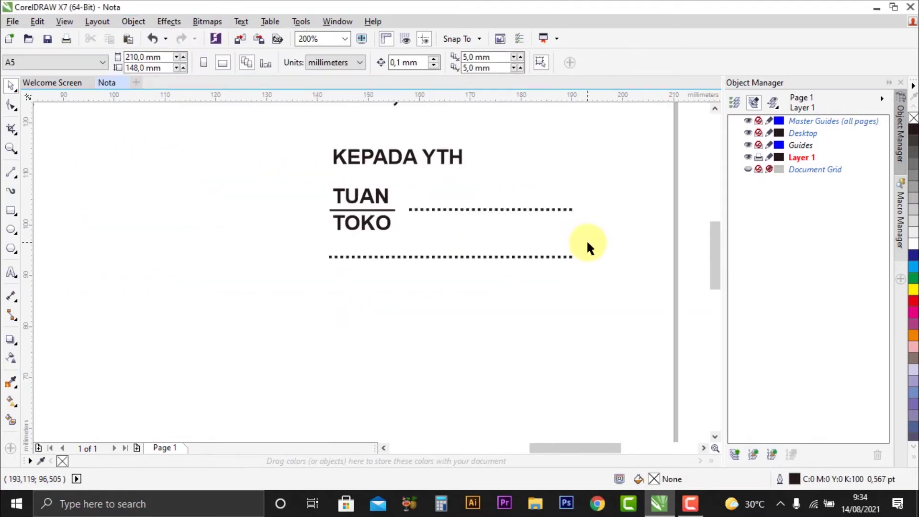
{"action": "scroll", "coordinate": [565, 245], "scroll_direction": "down", "scroll_amount": 1}
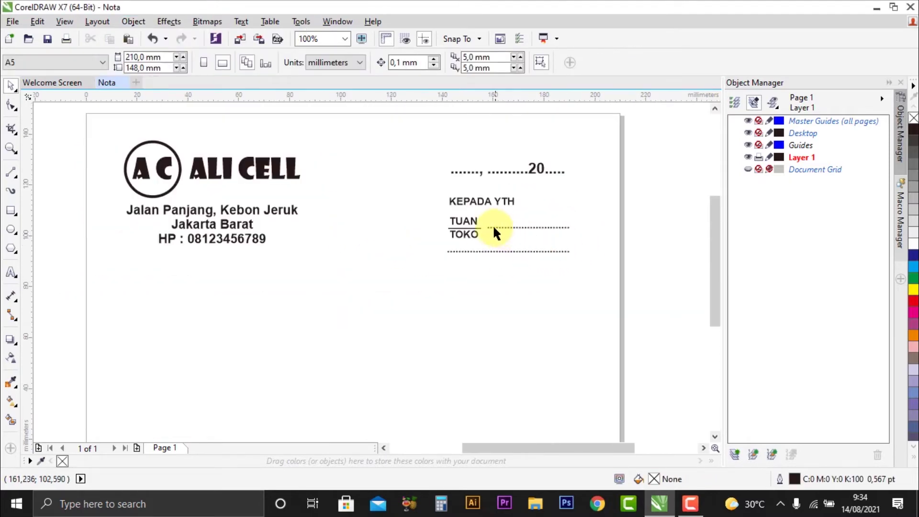
{"action": "scroll", "coordinate": [492, 225], "scroll_direction": "up", "scroll_amount": 2}
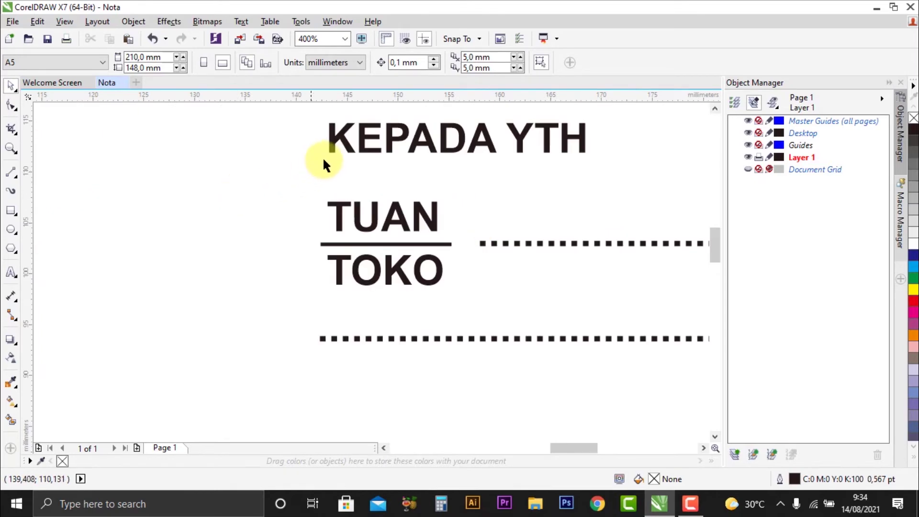
{"action": "scroll", "coordinate": [391, 180], "scroll_direction": "down", "scroll_amount": 1}
{"action": "scroll", "coordinate": [386, 163], "scroll_direction": "up", "scroll_amount": 1}
{"action": "left_click", "coordinate": [389, 165]}
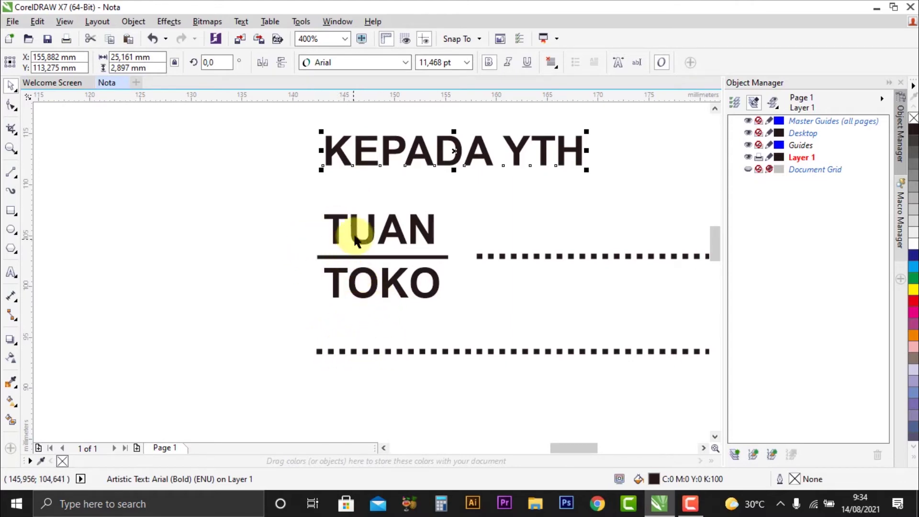
{"action": "left_click", "coordinate": [374, 178]}
{"action": "left_click", "coordinate": [386, 151]}
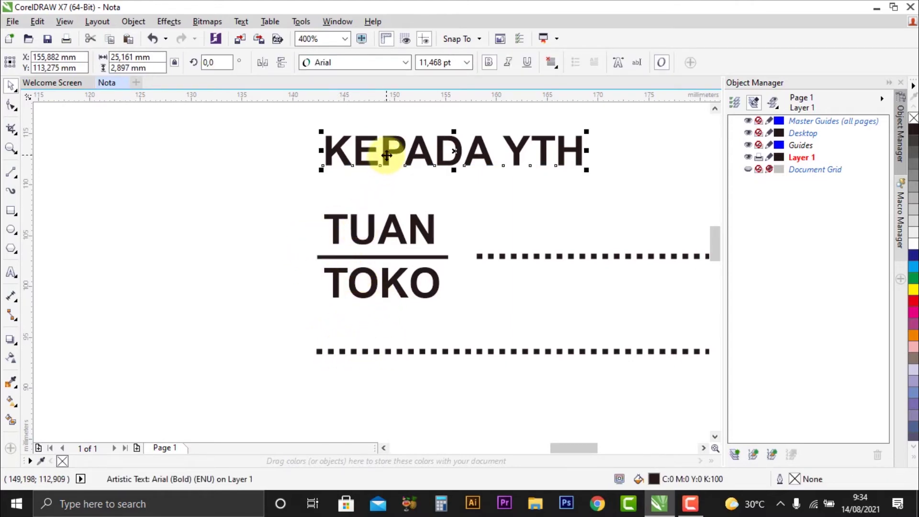
{"action": "left_click", "coordinate": [372, 235], "text": "shift"}
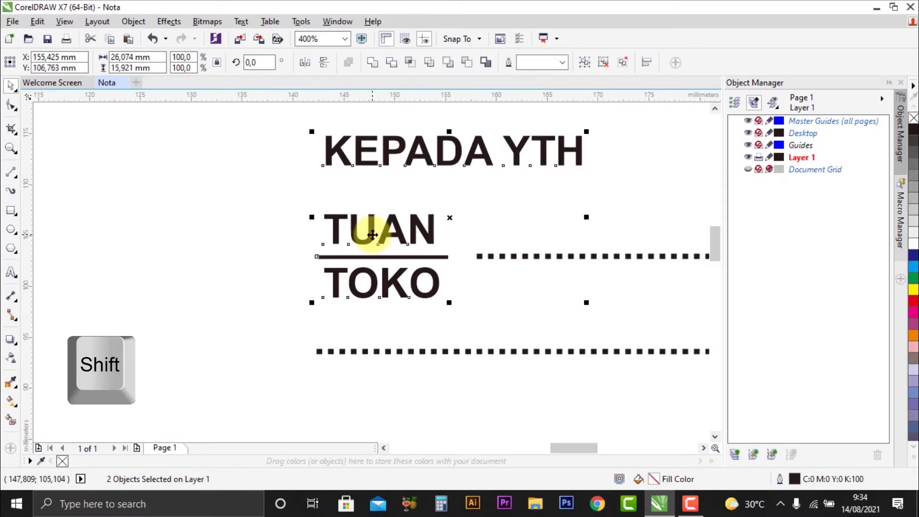
- Try aligning the right edge of KEPADA YTH with the TUAN/TOKO group and undo the alignment
{"action": "left_click", "coordinate": [134, 21]}
{"action": "mouse_move", "coordinate": [227, 175]}
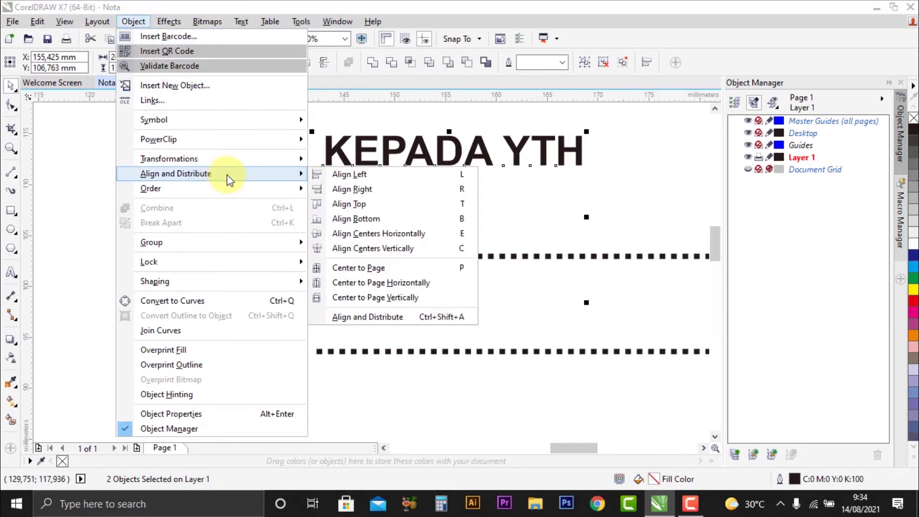
{"action": "left_click", "coordinate": [349, 189]}
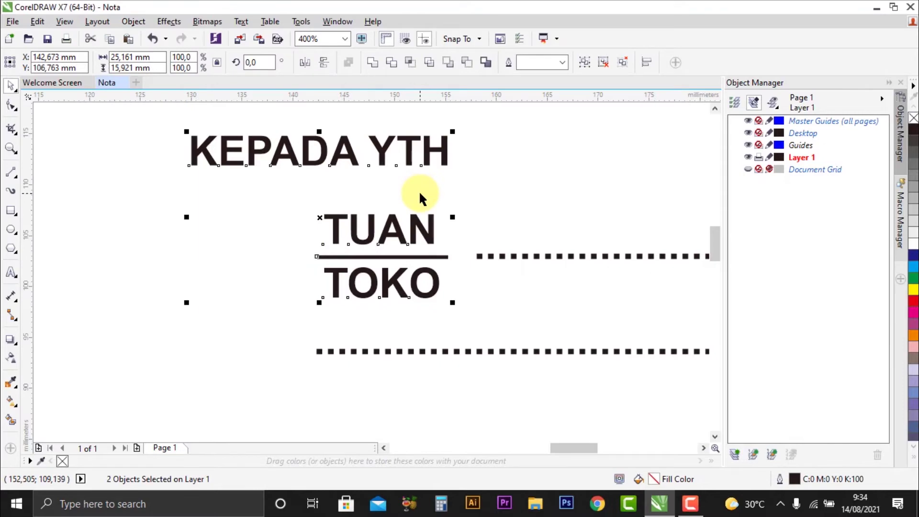
{"action": "key", "text": "l"}
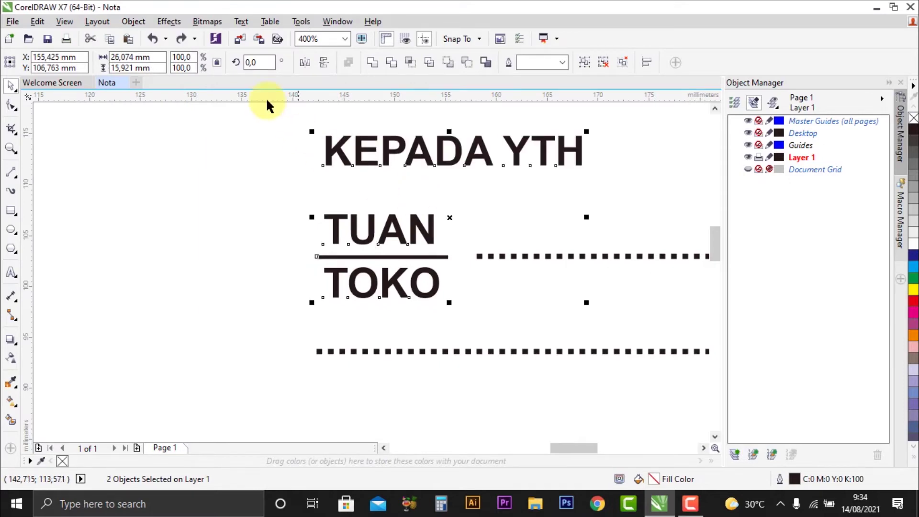
- Align the left edge of KEPADA YTH with the left edge of the TUAN/TOKO group and deselect both
{"action": "left_click", "coordinate": [135, 22]}
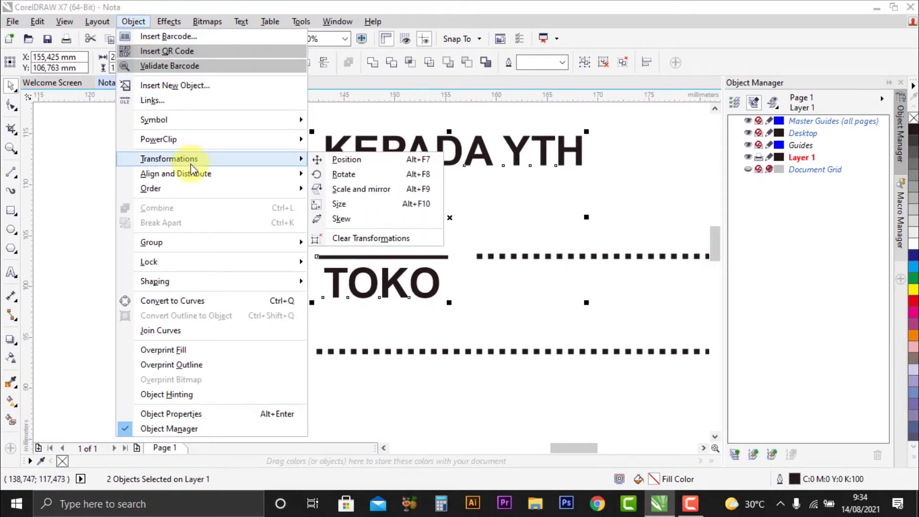
{"action": "mouse_move", "coordinate": [206, 177]}
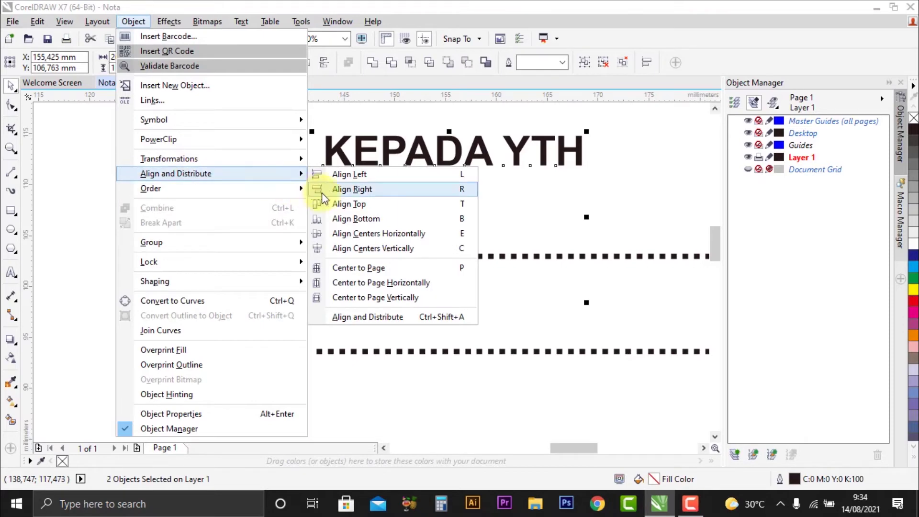
{"action": "left_click", "coordinate": [367, 175]}
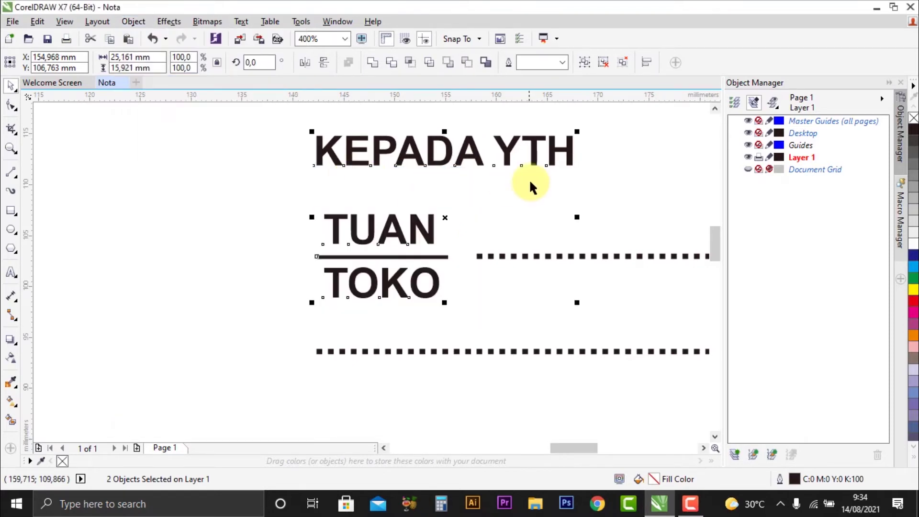
{"action": "left_click", "coordinate": [369, 209]}
- Move the KEPADA YTH text straight down about 0.7 mm, closer to the TUAN/TOKO group, and deselect it
{"action": "scroll", "coordinate": [354, 215], "scroll_direction": "down", "scroll_amount": 2}
{"action": "scroll", "coordinate": [388, 222], "scroll_direction": "up", "scroll_amount": 2}
{"action": "scroll", "coordinate": [372, 205], "scroll_direction": "down", "scroll_amount": 1}
{"action": "scroll", "coordinate": [363, 179], "scroll_direction": "up", "scroll_amount": 1}
{"action": "left_click", "coordinate": [374, 147]}
{"action": "mouse_move", "coordinate": [375, 147]}
{"action": "left_mouse_down"}
{"action": "mouse_move", "coordinate": [373, 158]}
{"action": "mouse_move", "coordinate": [376, 150]}
{"action": "left_mouse_up"}
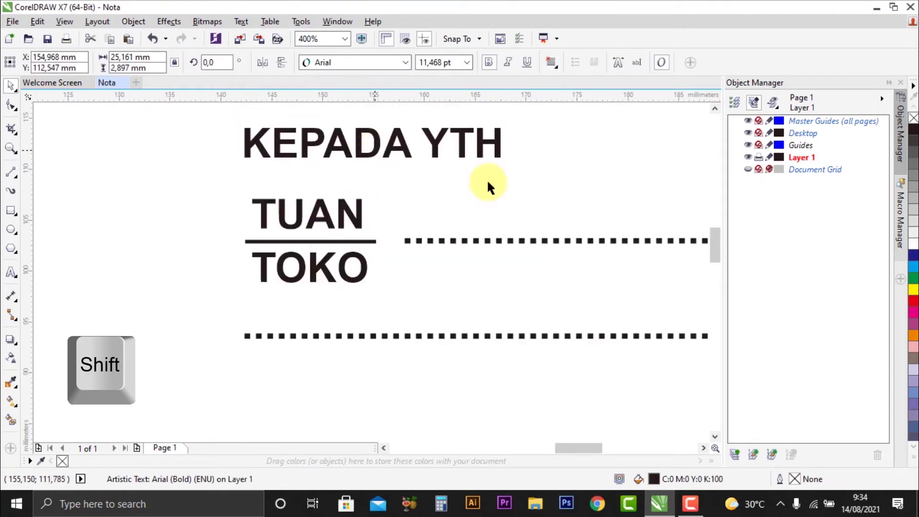
{"action": "left_click", "coordinate": [393, 240]}
- Select the dotted date line above the KEPADA YTH text
{"action": "scroll", "coordinate": [393, 240], "scroll_direction": "down", "scroll_amount": 2}
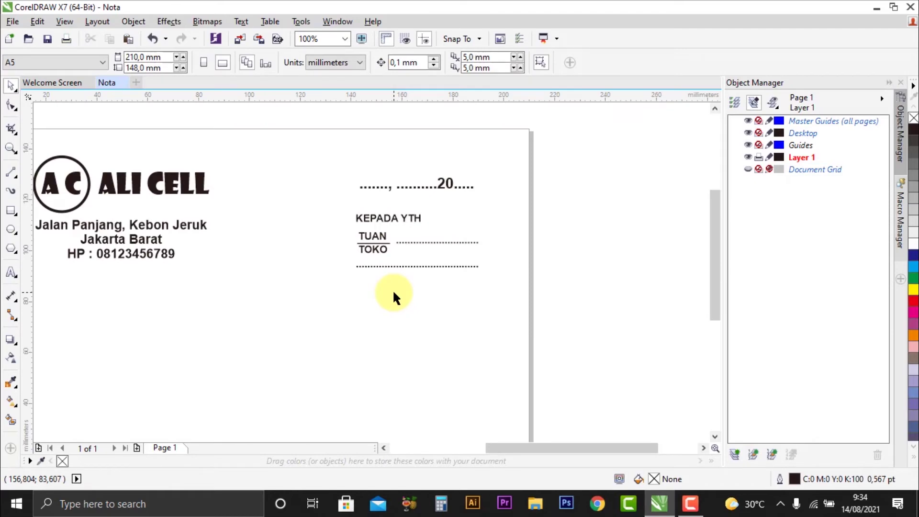
{"action": "scroll", "coordinate": [378, 229], "scroll_direction": "up", "scroll_amount": 1}
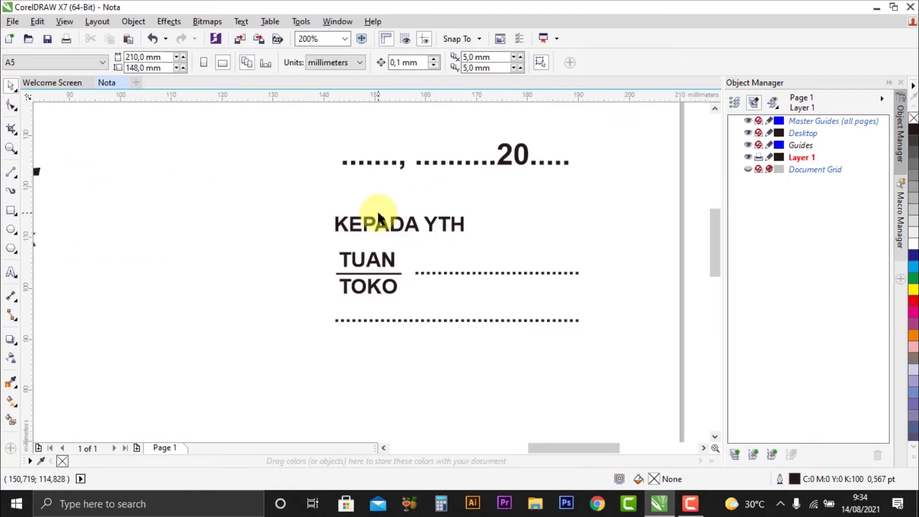
{"action": "left_click", "coordinate": [530, 162]}
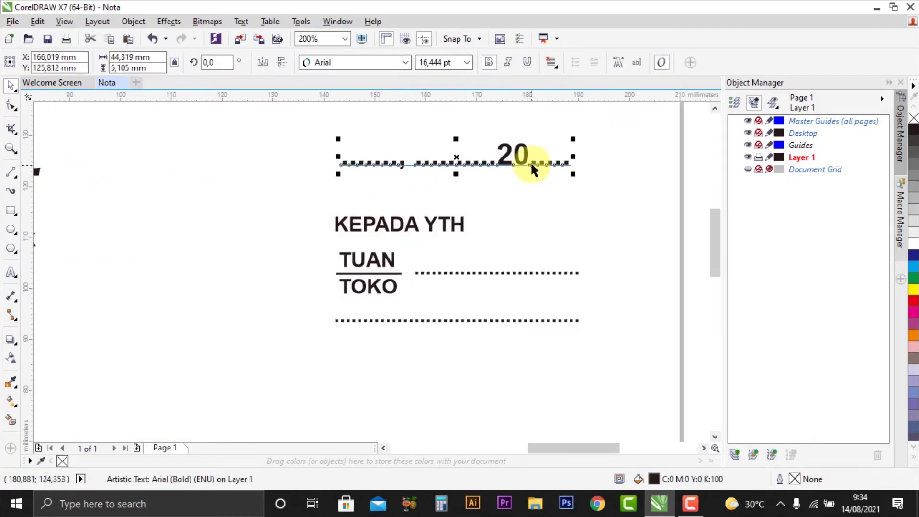
- Compare the font sizes of the dotted date line and the KEPADA YTH heading
{"action": "left_click", "coordinate": [458, 180]}
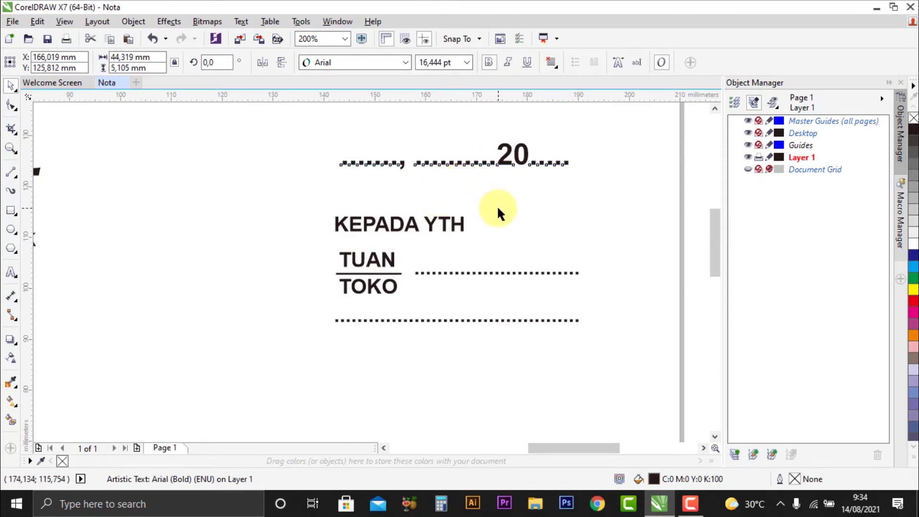
{"action": "left_click", "coordinate": [526, 161]}
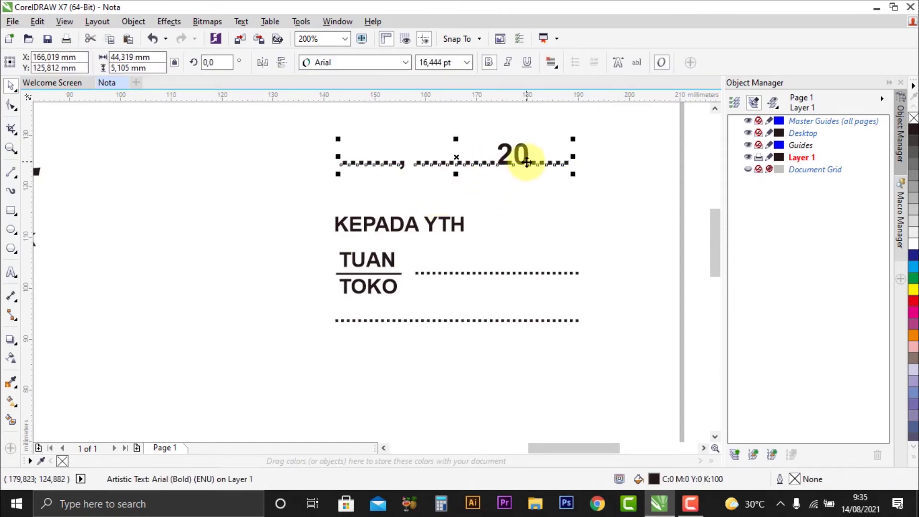
{"action": "left_click", "coordinate": [535, 192]}
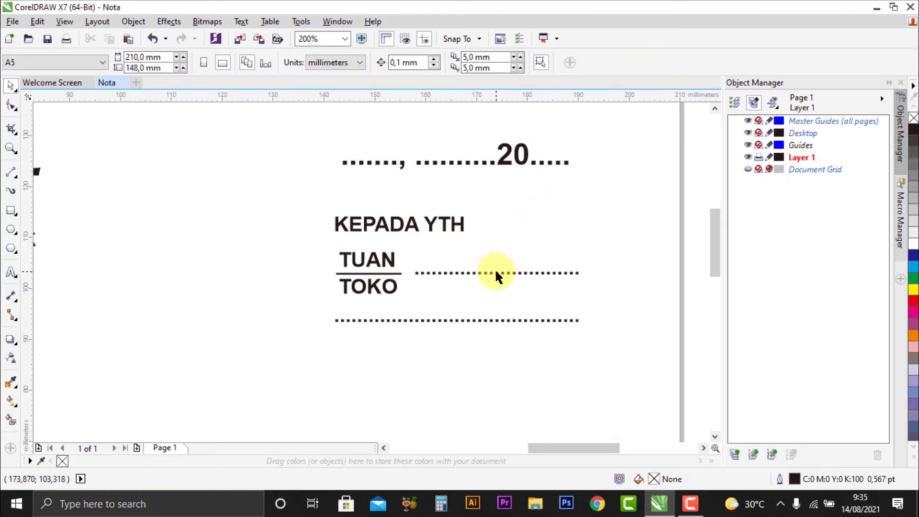
{"action": "left_click", "coordinate": [392, 228]}
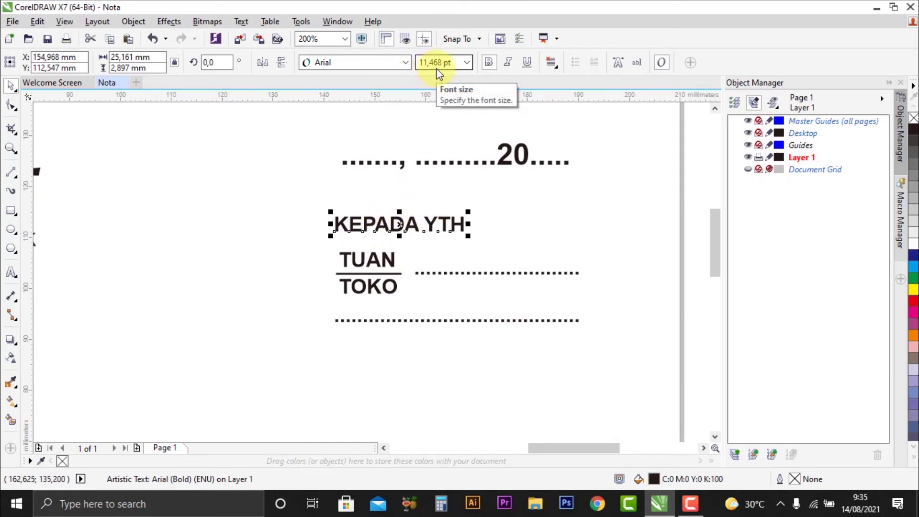
{"action": "left_click", "coordinate": [507, 192]}
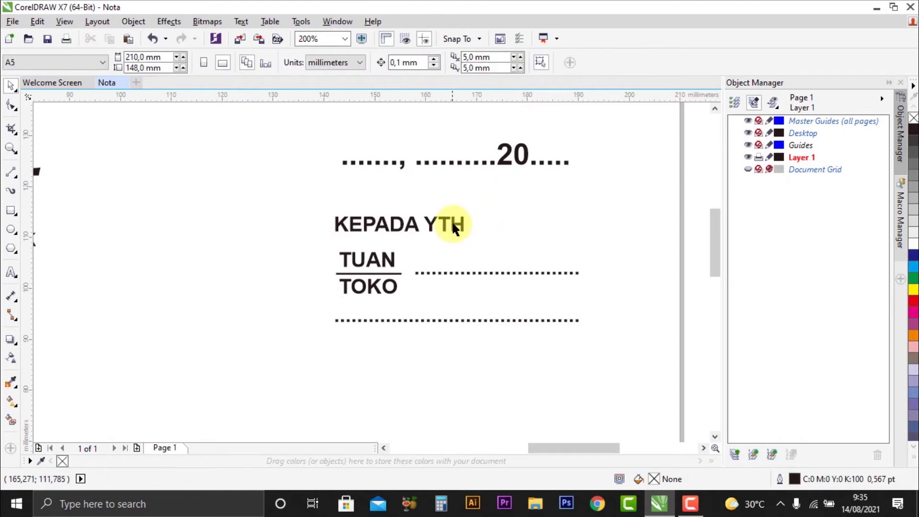
{"action": "left_click", "coordinate": [449, 224]}
{"action": "left_click", "coordinate": [490, 182]}
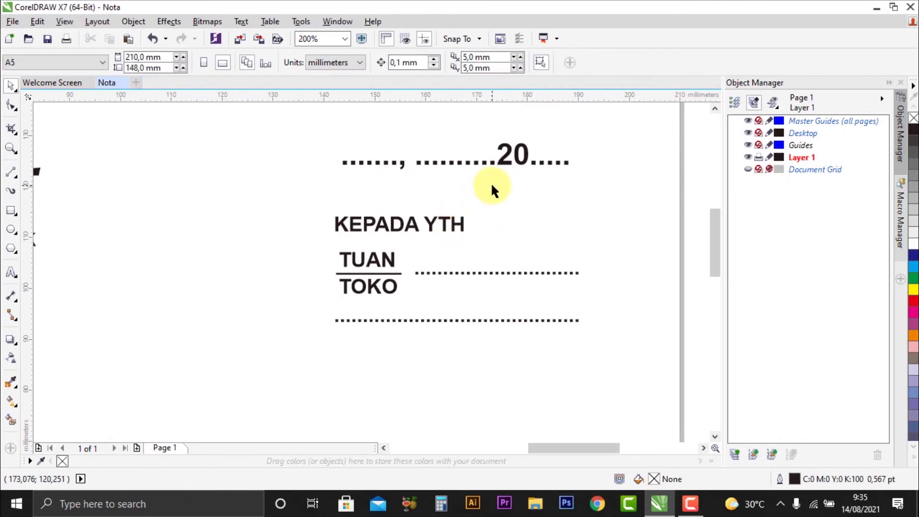
- Copy the font size of KEPADA YTH and apply it to the dotted date line, making it 11,468 pt
{"action": "left_click", "coordinate": [443, 223]}
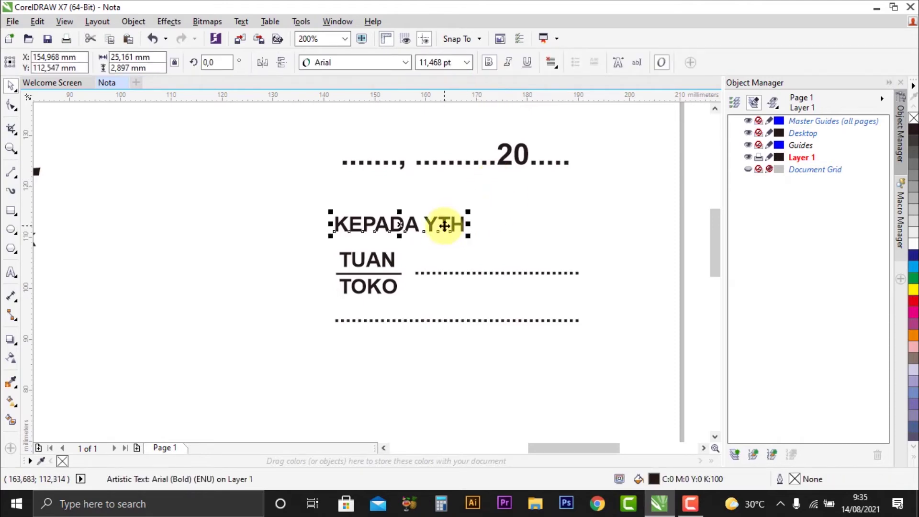
{"action": "double_click", "coordinate": [441, 62]}
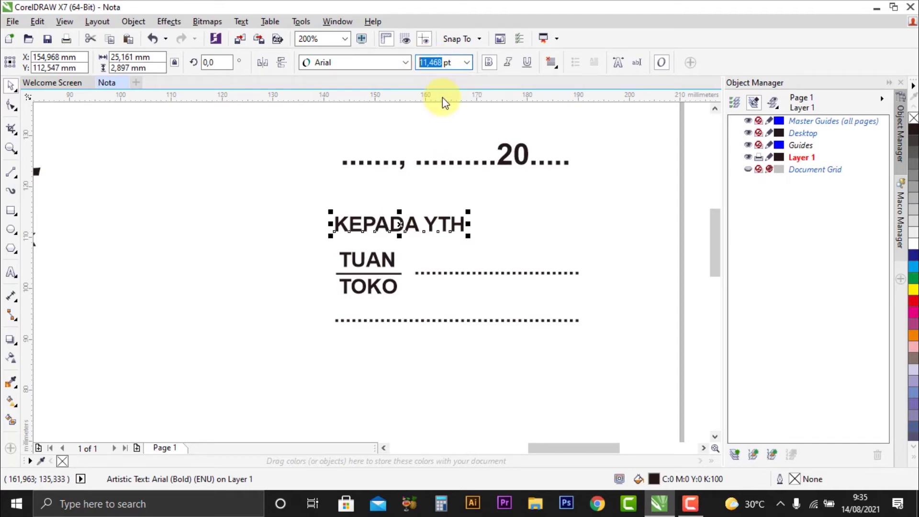
{"action": "key", "text": "ctrl+c"}
{"action": "left_click", "coordinate": [528, 176]}
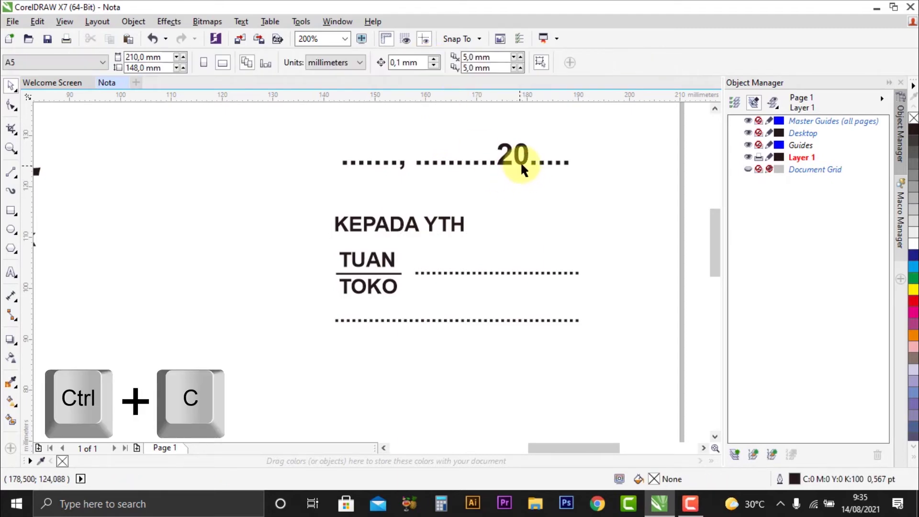
{"action": "left_click", "coordinate": [521, 162]}
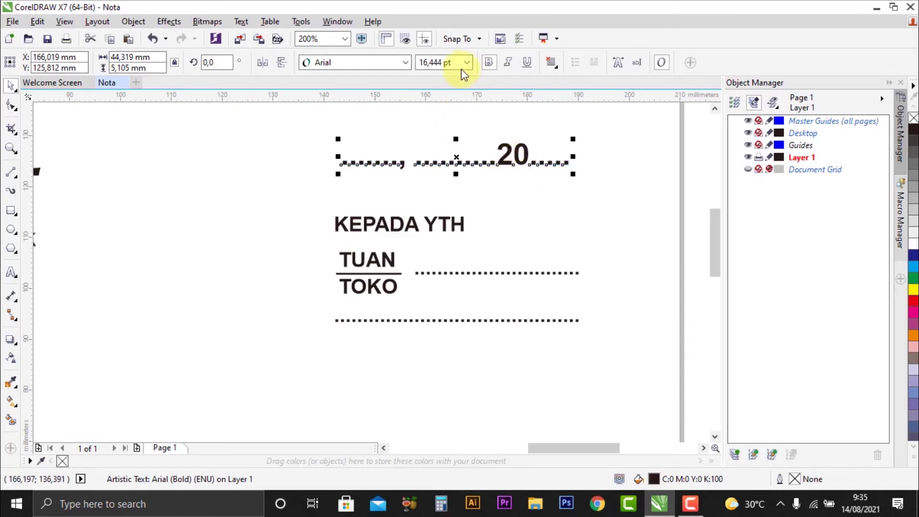
{"action": "left_click_drag", "start_coordinate": [449, 63], "coordinate": [420, 63]}
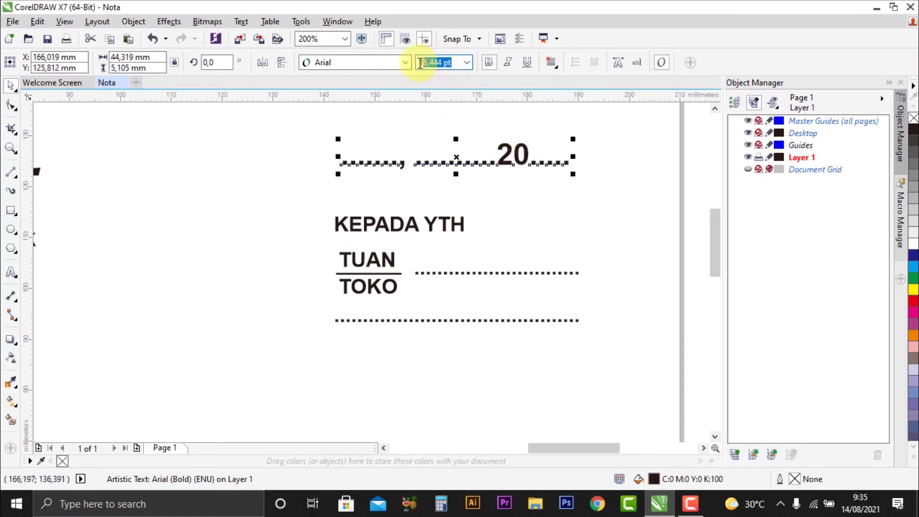
{"action": "key", "text": "ctrl+v"}
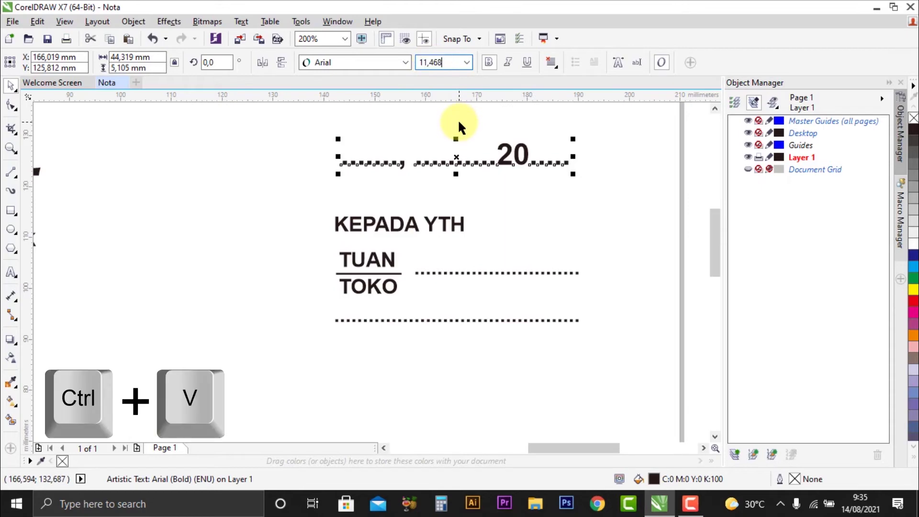
{"action": "key", "text": "Return"}
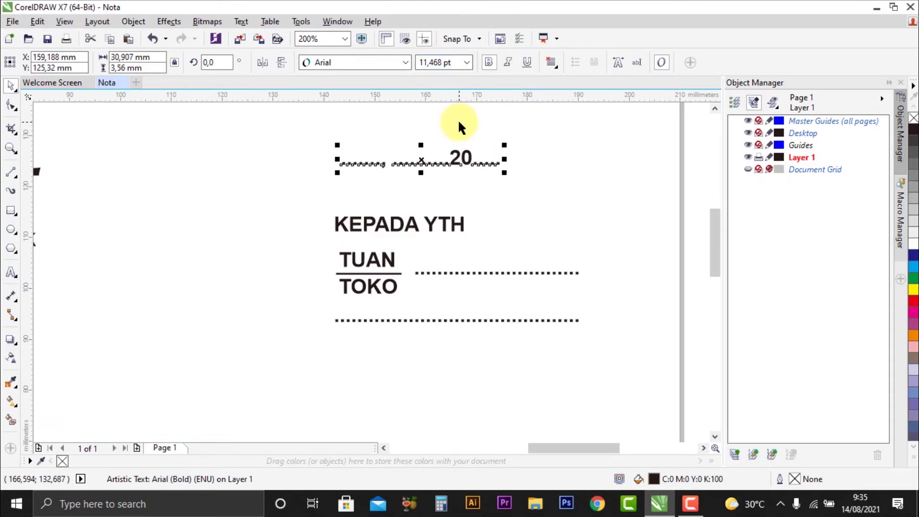
{"action": "left_click", "coordinate": [616, 256]}
- Add more dots to the date line, lengthening both the blank before the comma and the blank before "20"
{"action": "scroll", "coordinate": [548, 255], "scroll_direction": "down", "scroll_amount": 1}
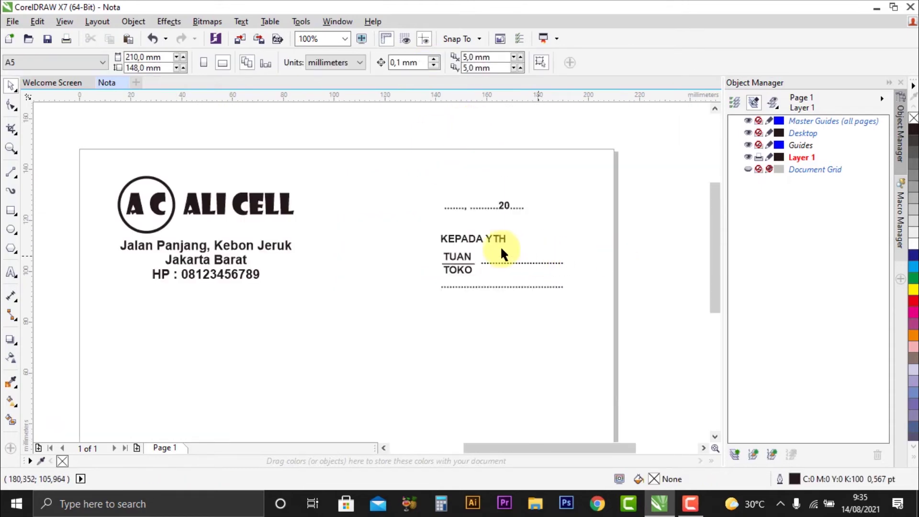
{"action": "scroll", "coordinate": [500, 247], "scroll_direction": "up", "scroll_amount": 2}
{"action": "scroll", "coordinate": [499, 248], "scroll_direction": "down", "scroll_amount": 1}
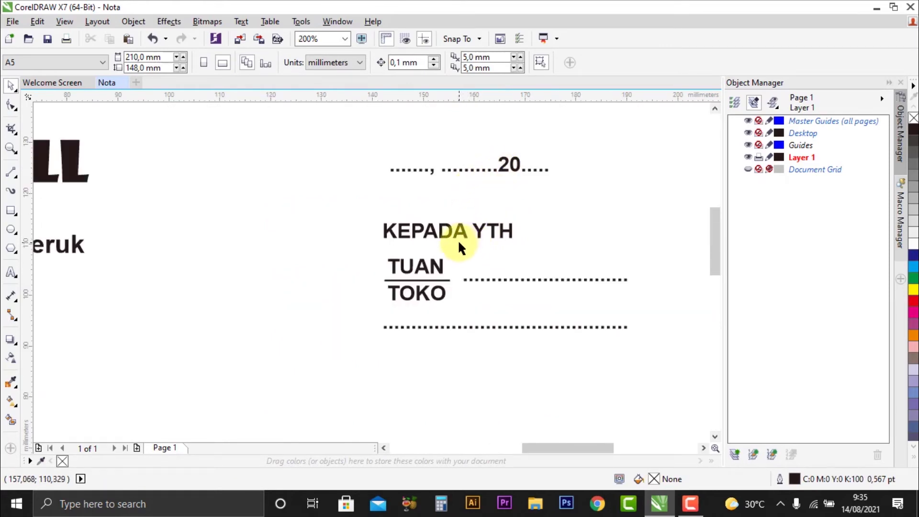
{"action": "scroll", "coordinate": [421, 226], "scroll_direction": "down", "scroll_amount": 1}
{"action": "scroll", "coordinate": [423, 225], "scroll_direction": "up", "scroll_amount": 1}
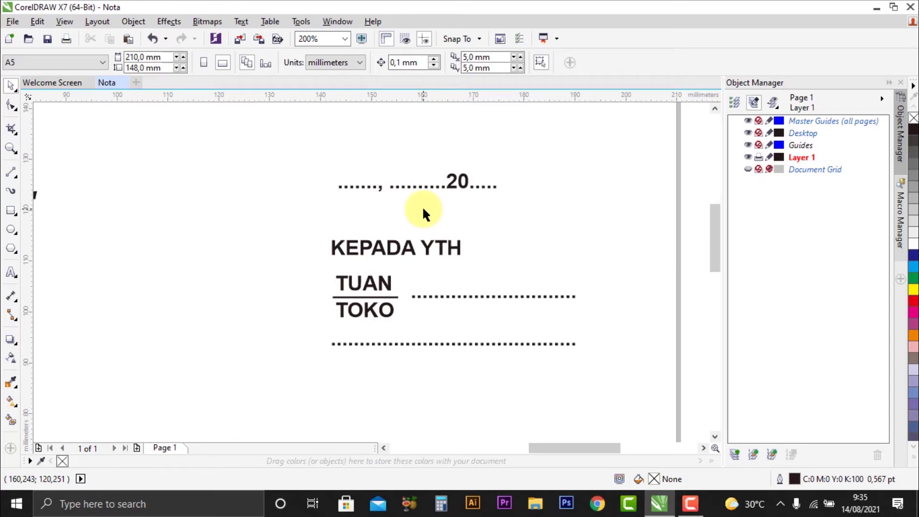
{"action": "left_click", "coordinate": [441, 187]}
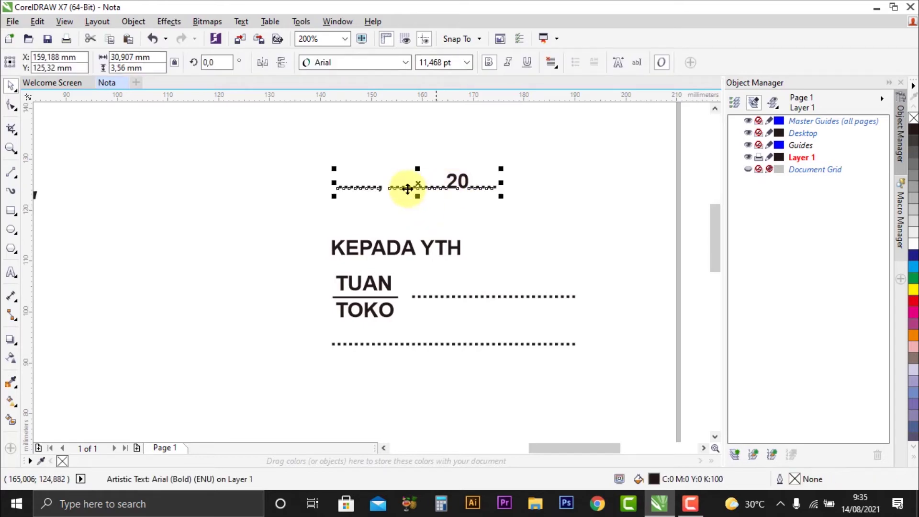
{"action": "left_click", "coordinate": [11, 272]}
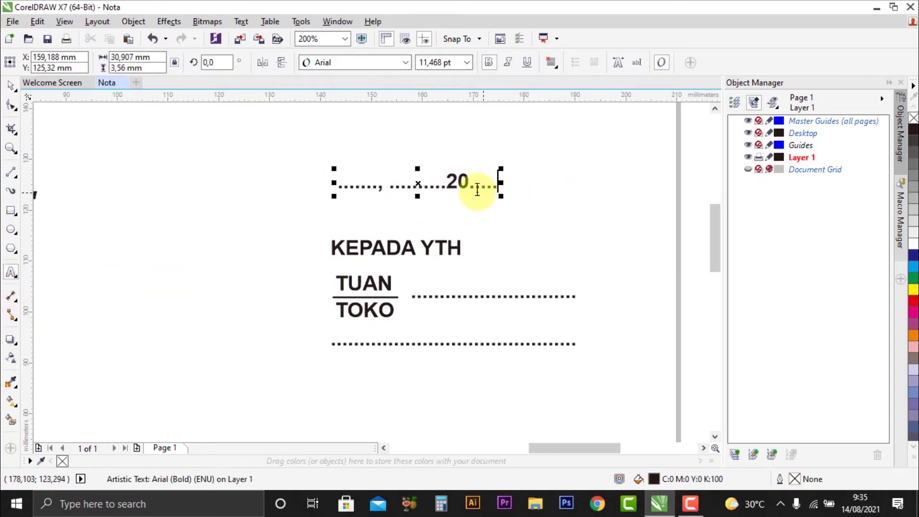
{"action": "left_click", "coordinate": [445, 187]}
{"action": "type", "text": ".................."}
{"action": "key", "text": "BackSpace"}
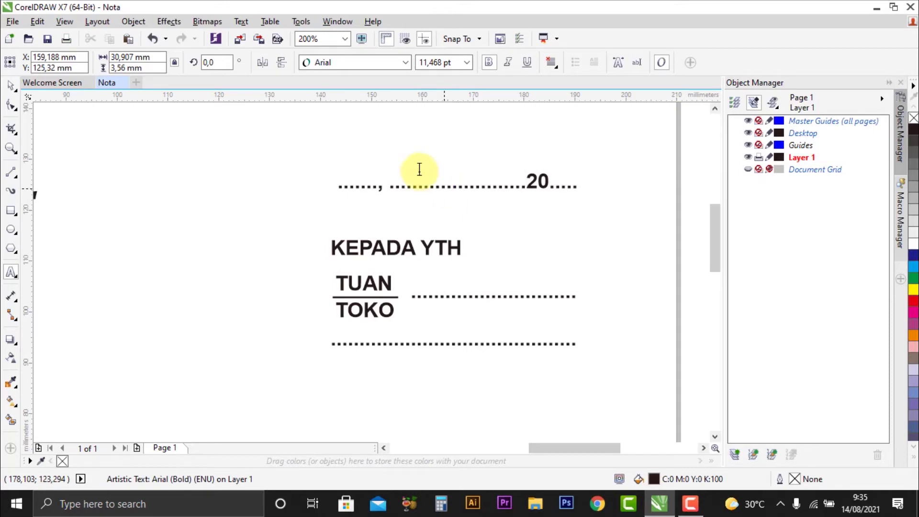
{"action": "left_click", "coordinate": [379, 187]}
{"action": "key", "text": "BackSpace"}
{"action": "type", "text": "........."}
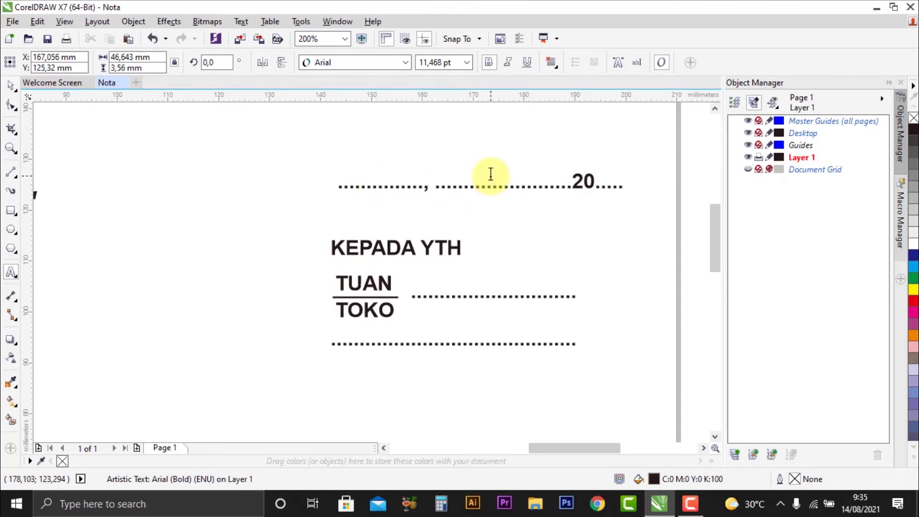
- Shorten the dotted blank between the comma and "20" so the date line is about 48 mm wide
{"action": "left_click", "coordinate": [470, 186]}
{"action": "key", "text": "BackSpace"}
{"action": "key", "text": "BackSpace"}
{"action": "key", "text": "BackSpace"}
{"action": "key", "text": "BackSpace"}
{"action": "key", "text": "BackSpace"}
{"action": "key", "text": "BackSpace"}
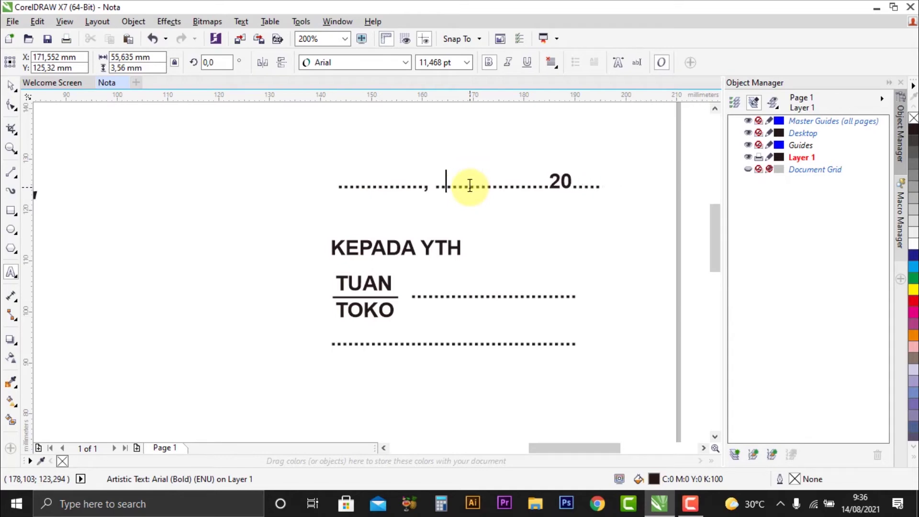
{"action": "key", "text": "Right"}
{"action": "key", "text": "Right"}
{"action": "key", "text": "Right"}
{"action": "key", "text": "Right"}
{"action": "key", "text": "Right"}
{"action": "key", "text": "BackSpace"}
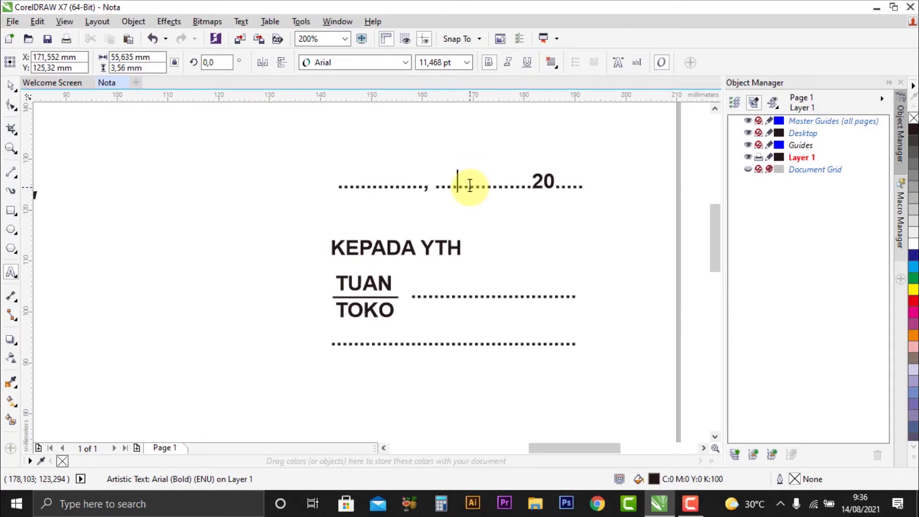
{"action": "key", "text": "BackSpace"}
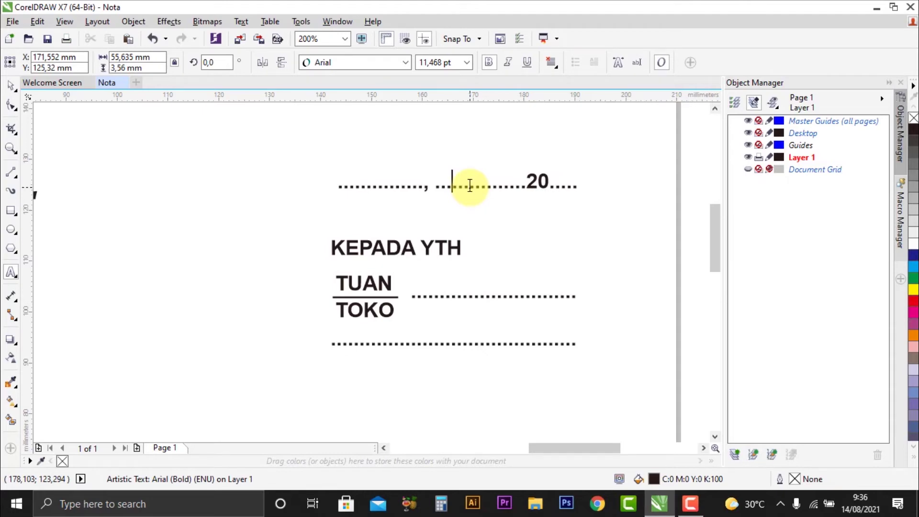
{"action": "type", "text": "."}
{"action": "key", "text": "Escape"}
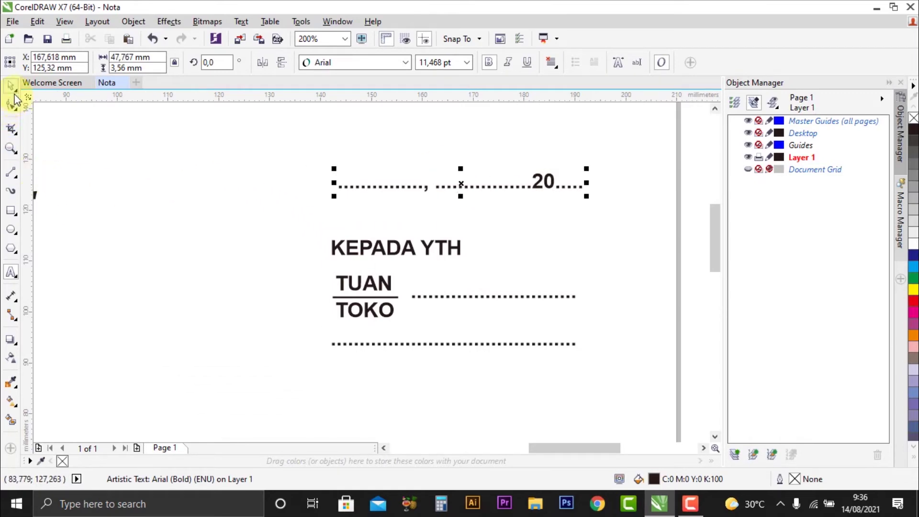
{"action": "left_click", "coordinate": [243, 206]}
- Move the dotted date line down, closer to the KEPADA YTH heading
{"action": "scroll", "coordinate": [556, 240], "scroll_direction": "down", "scroll_amount": 2}
{"action": "scroll", "coordinate": [610, 226], "scroll_direction": "up", "scroll_amount": 2}
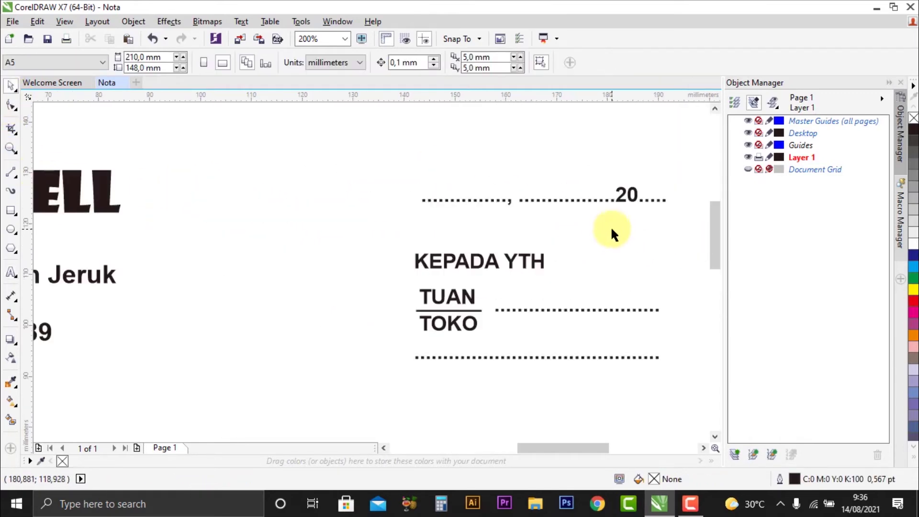
{"action": "left_click", "coordinate": [576, 197]}
{"action": "left_click_drag", "start_coordinate": [543, 199], "coordinate": [540, 221]}
{"action": "left_click", "coordinate": [503, 198]}
{"action": "left_click", "coordinate": [540, 224]}
{"action": "left_click", "coordinate": [444, 199]}
- Group the date line, KEPADA YTH, TUAN/TOKO and the dotted lines into one object
{"action": "scroll", "coordinate": [444, 198], "scroll_direction": "down", "scroll_amount": 2}
{"action": "left_click_drag", "start_coordinate": [383, 183], "coordinate": [574, 338]}
{"action": "left_click", "coordinate": [574, 337]}
{"action": "left_click_drag", "start_coordinate": [419, 192], "coordinate": [706, 362]}
{"action": "left_click", "coordinate": [707, 362]}
{"action": "left_click_drag", "start_coordinate": [390, 181], "coordinate": [544, 304]}
{"action": "key", "text": "ctrl+g"}
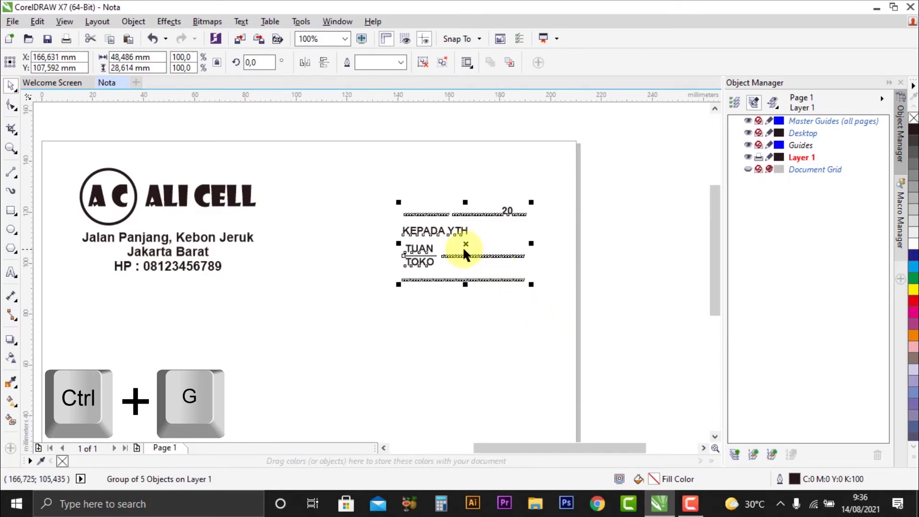
- Move the grouped recipient block slightly up on the page, beside the ALI CELL header
{"action": "left_click_drag", "start_coordinate": [464, 246], "coordinate": [464, 231]}
{"action": "left_click", "coordinate": [658, 197]}
{"action": "scroll", "coordinate": [660, 195], "scroll_direction": "down", "scroll_amount": 1}
{"action": "scroll", "coordinate": [607, 225], "scroll_direction": "up", "scroll_amount": 1}
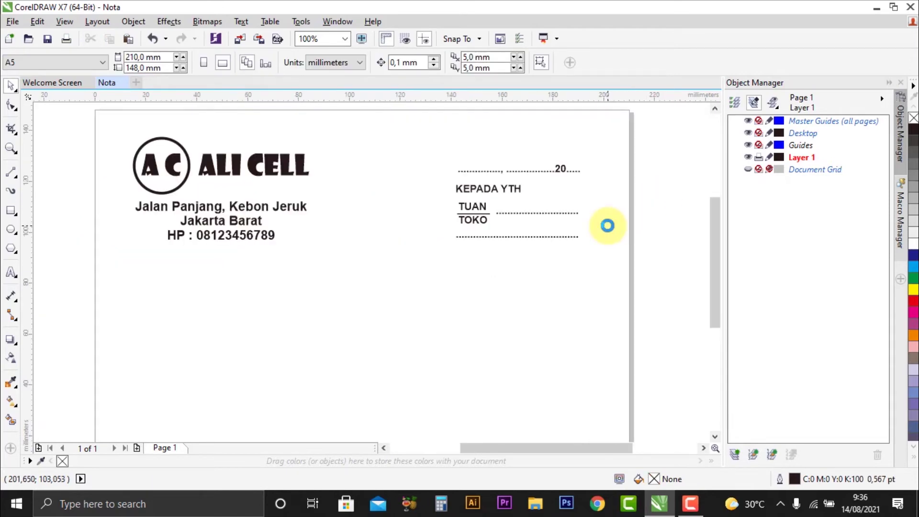
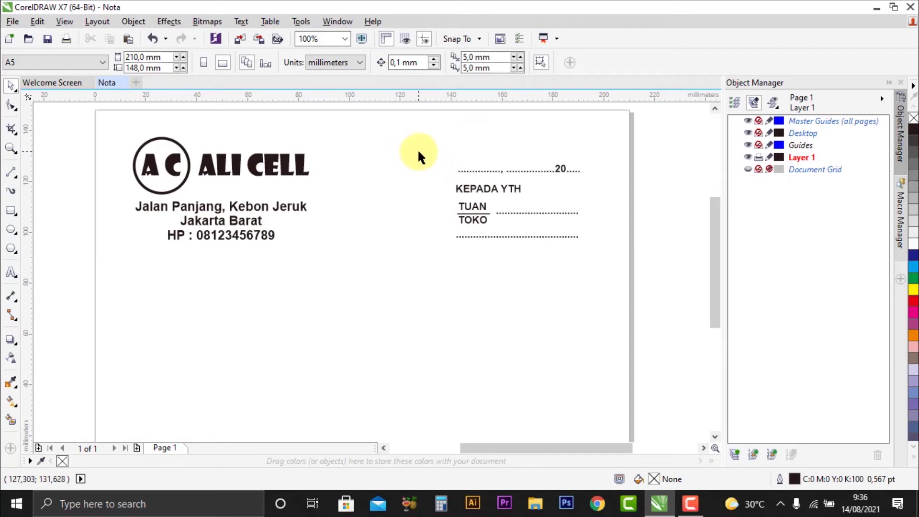
- Duplicate the three-line address and phone text and place the copy directly below the original
{"action": "scroll", "coordinate": [104, 262], "scroll_direction": "up", "scroll_amount": 1}
{"action": "scroll", "coordinate": [223, 263], "scroll_direction": "down", "scroll_amount": 1}
{"action": "scroll", "coordinate": [231, 256], "scroll_direction": "up", "scroll_amount": 1}
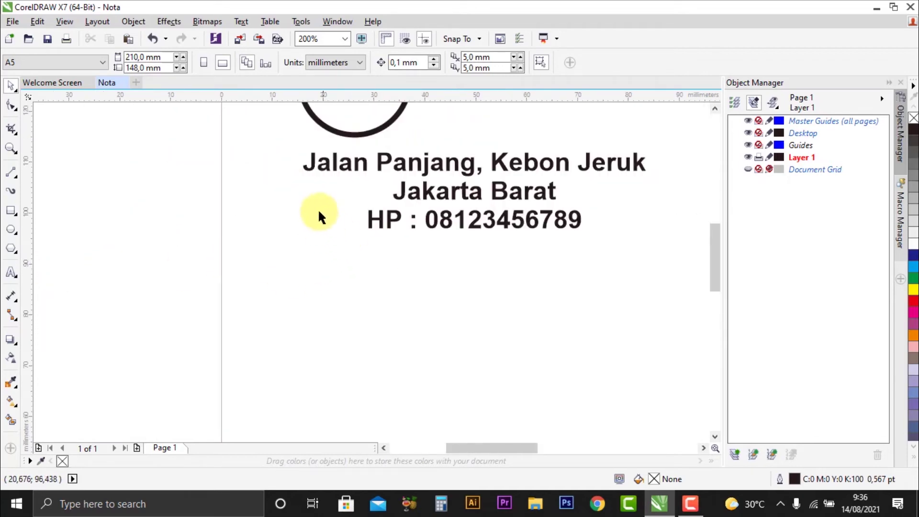
{"action": "scroll", "coordinate": [356, 241], "scroll_direction": "down", "scroll_amount": 1}
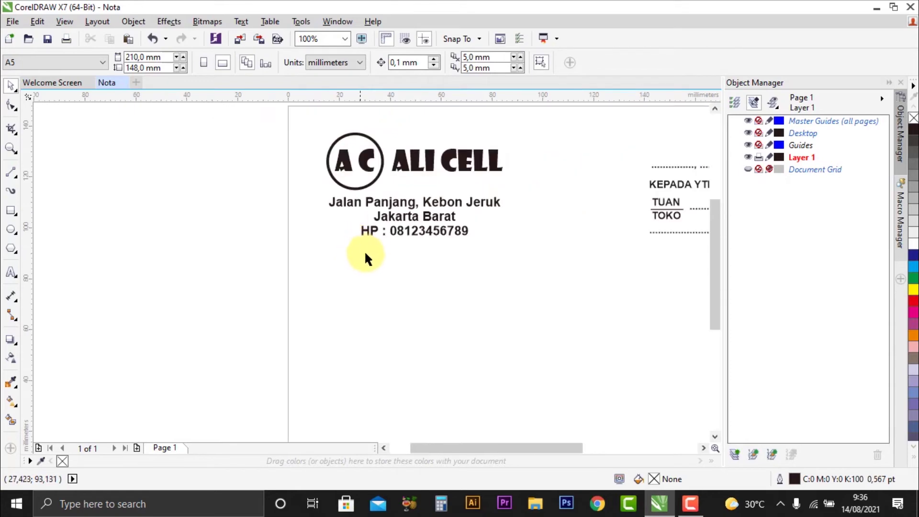
{"action": "left_click", "coordinate": [369, 225]}
{"action": "left_click", "coordinate": [389, 244]}
{"action": "scroll", "coordinate": [402, 246], "scroll_direction": "up", "scroll_amount": 1}
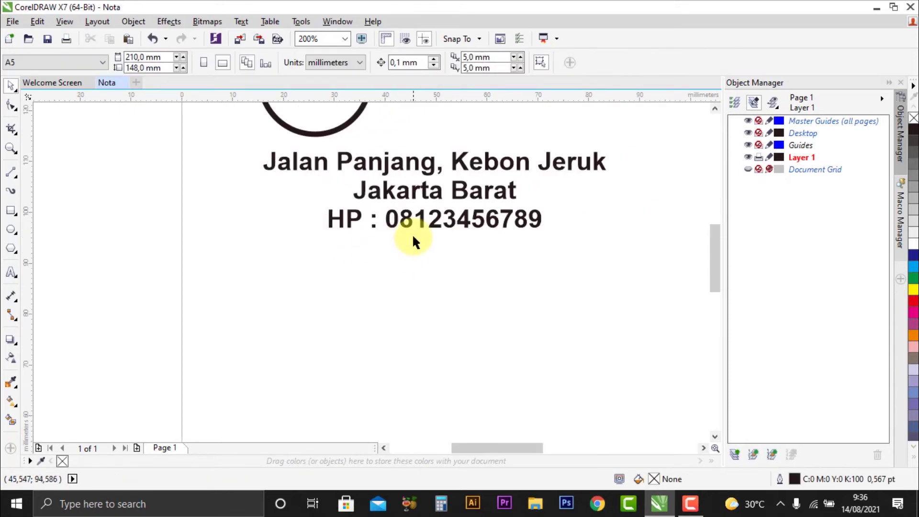
{"action": "left_click", "coordinate": [434, 193]}
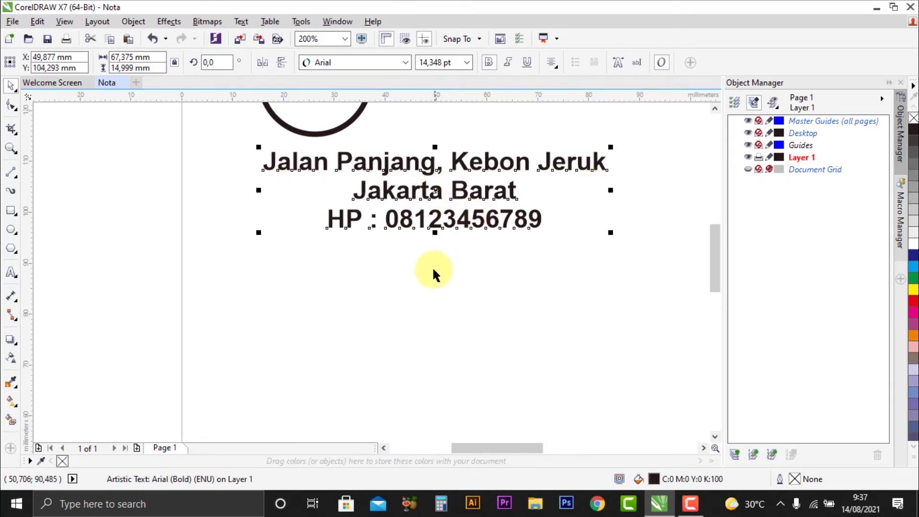
{"action": "key", "text": "ctrl+c"}
{"action": "key", "text": "ctrl+v"}
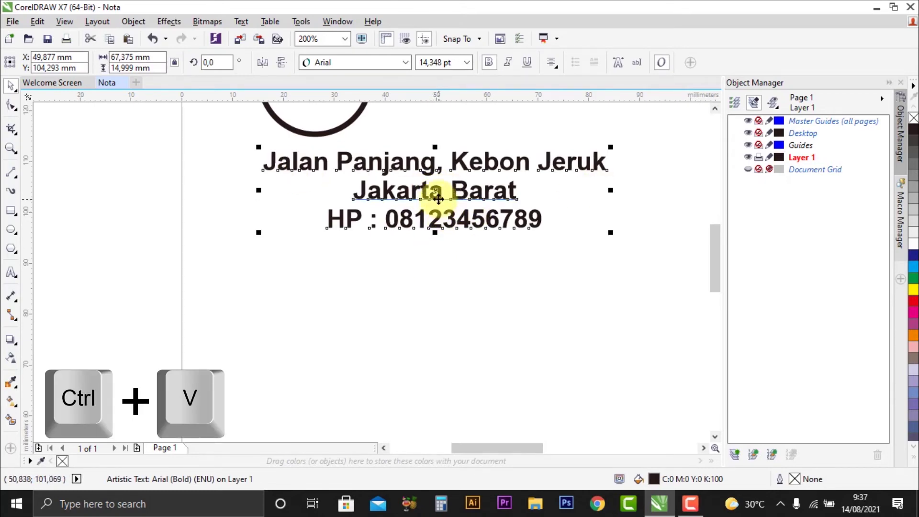
{"action": "left_click_drag", "start_coordinate": [439, 210], "coordinate": [436, 289]}
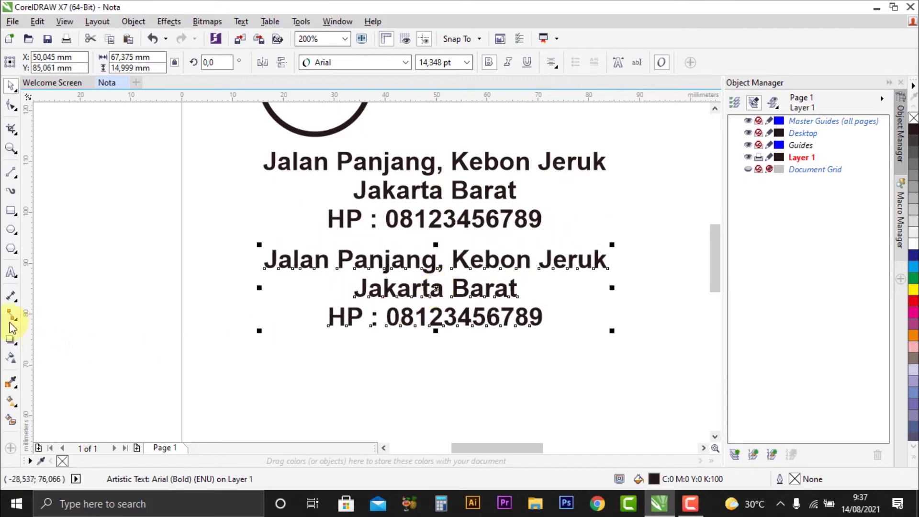
- Replace the duplicated address and phone text with "Nota No."
{"action": "left_click", "coordinate": [11, 272]}
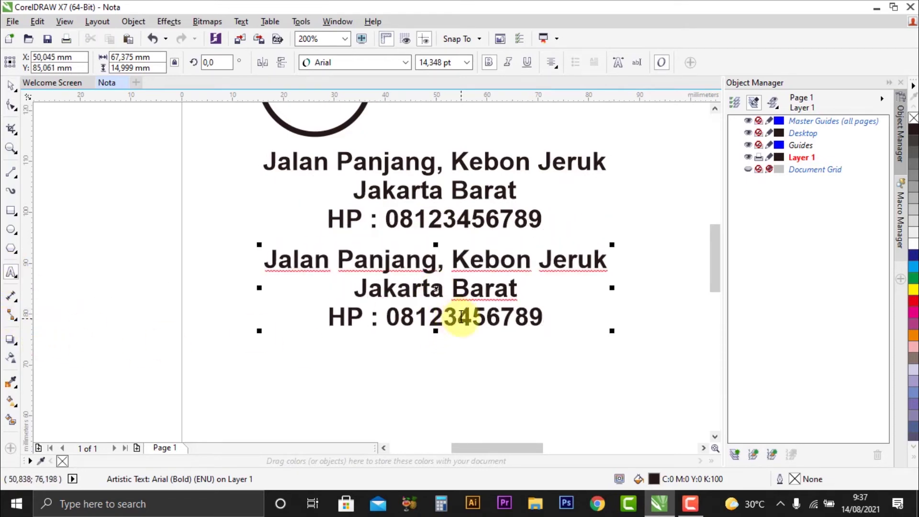
{"action": "key", "text": "BackSpace"}
{"action": "key", "text": "BackSpace"}
{"action": "key", "text": "BackSpace"}
{"action": "key", "text": "BackSpace"}
{"action": "key", "text": "BackSpace"}
{"action": "key", "text": "BackSpace"}
{"action": "key", "text": "BackSpace"}
{"action": "key", "text": "BackSpace"}
{"action": "key", "text": "BackSpace"}
{"action": "key", "text": "BackSpace"}
{"action": "key", "text": "BackSpace"}
{"action": "key", "text": "BackSpace"}
{"action": "key", "text": "BackSpace"}
{"action": "key", "text": "BackSpace"}
{"action": "key", "text": "BackSpace"}
{"action": "key", "text": "BackSpace"}
{"action": "key", "text": "BackSpace"}
{"action": "key", "text": "BackSpace"}
{"action": "key", "text": "BackSpace"}
{"action": "key", "text": "BackSpace"}
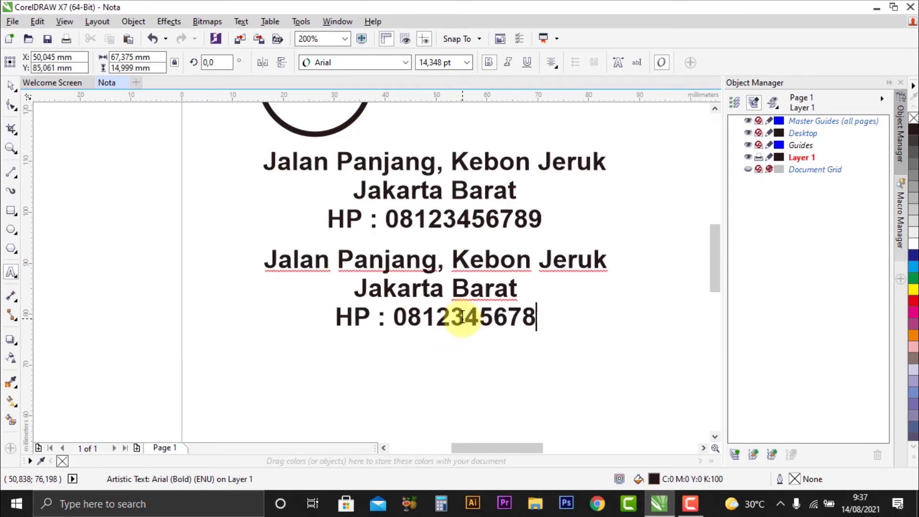
{"action": "key", "text": "BackSpace"}
{"action": "key", "text": "BackSpace"}
{"action": "key", "text": "BackSpace"}
{"action": "key", "text": "BackSpace"}
{"action": "key", "text": "BackSpace"}
{"action": "key", "text": "BackSpace"}
{"action": "key", "text": "BackSpace"}
{"action": "key", "text": "BackSpace"}
{"action": "key", "text": "BackSpace"}
{"action": "key", "text": "BackSpace"}
{"action": "key", "text": "BackSpace"}
{"action": "key", "text": "BackSpace"}
{"action": "key", "text": "BackSpace"}
{"action": "key", "text": "BackSpace"}
{"action": "key", "text": "BackSpace"}
{"action": "key", "text": "BackSpace"}
{"action": "key", "text": "BackSpace"}
{"action": "key", "text": "BackSpace"}
{"action": "key", "text": "BackSpace"}
{"action": "key", "text": "BackSpace"}
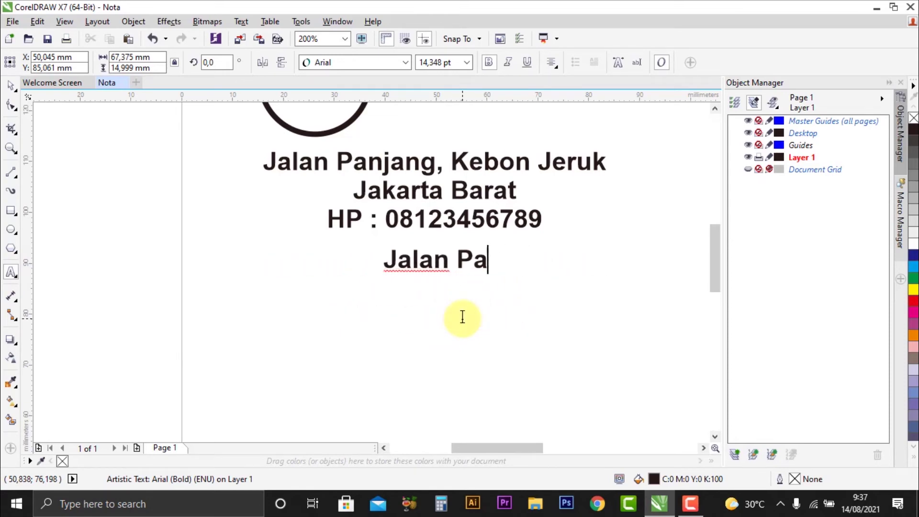
{"action": "type", "text": "n"}
{"action": "key", "text": "BackSpace"}
{"action": "type", "text": "No"}
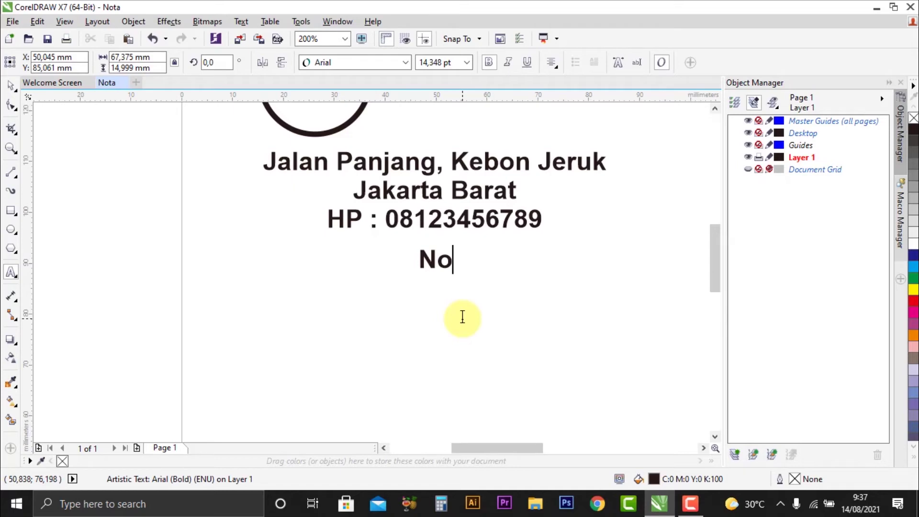
{"action": "type", "text": "ta No"}
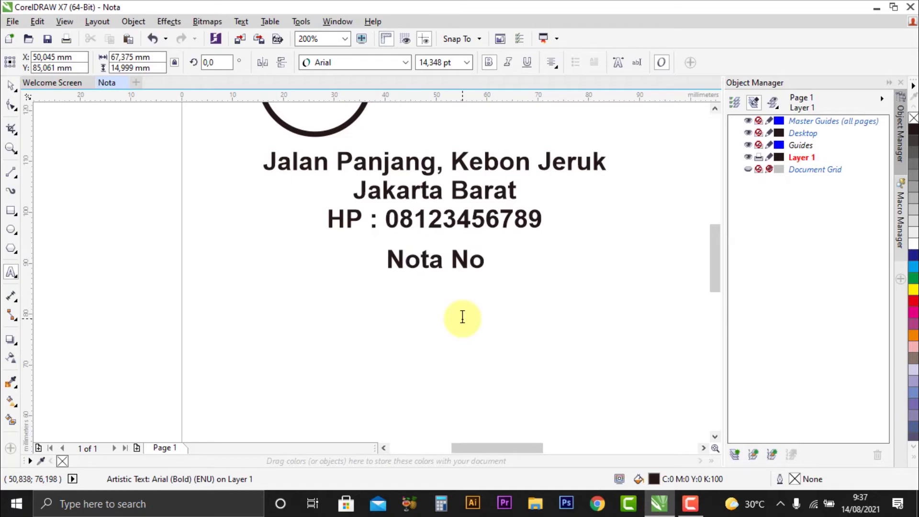
{"action": "type", "text": "."}
{"action": "key", "text": "ctrl+space"}
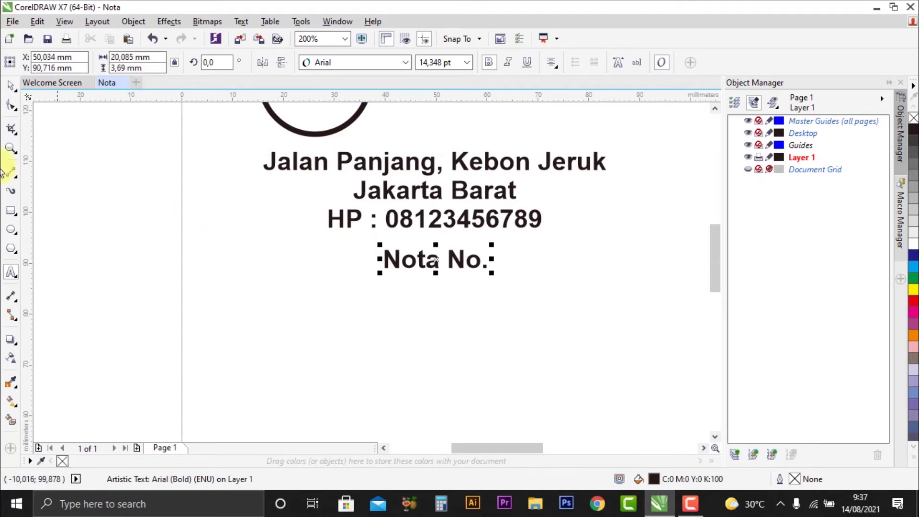
- Move the "Nota No." text sideways to align with the left edge of the ALI CELL header block
{"action": "left_click", "coordinate": [12, 90]}
{"action": "left_click_drag", "start_coordinate": [432, 260], "coordinate": [313, 261]}
{"action": "scroll", "coordinate": [313, 261], "scroll_direction": "down", "scroll_amount": 2}
{"action": "left_click", "coordinate": [417, 309]}
{"action": "scroll", "coordinate": [420, 251], "scroll_direction": "up", "scroll_amount": 1}
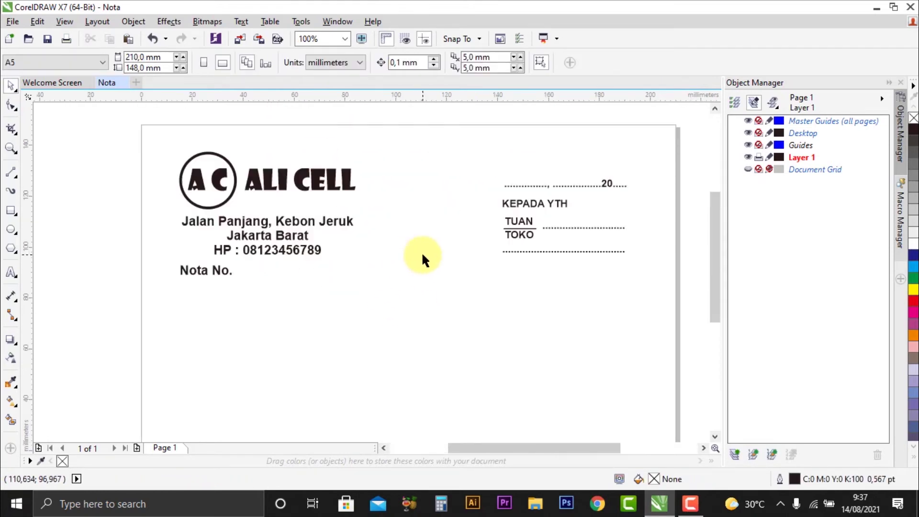
- Move the grouped date and recipient block slightly up, more level with the ALI CELL header
{"action": "left_click", "coordinate": [508, 199]}
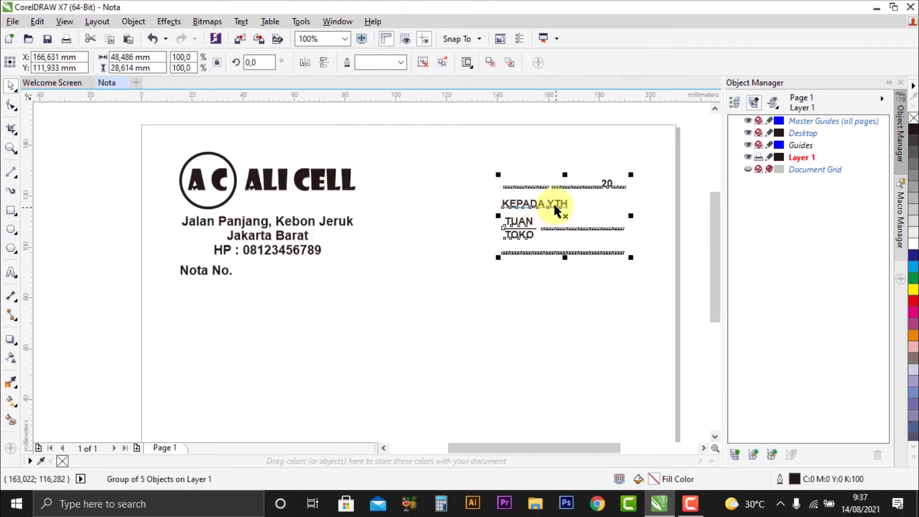
{"action": "mouse_move", "coordinate": [563, 214]}
{"action": "left_mouse_down"}
{"action": "mouse_move", "coordinate": [567, 228]}
{"action": "mouse_move", "coordinate": [561, 211]}
{"action": "left_mouse_up"}
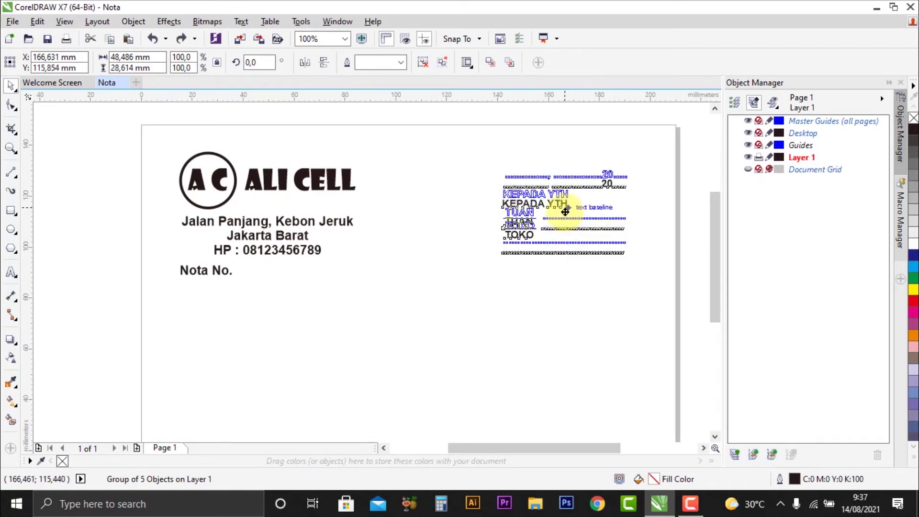
{"action": "scroll", "coordinate": [560, 245], "scroll_direction": "up", "scroll_amount": 2}
{"action": "scroll", "coordinate": [553, 215], "scroll_direction": "down", "scroll_amount": 1}
{"action": "left_click_drag", "start_coordinate": [568, 155], "coordinate": [564, 160]}
{"action": "left_click", "coordinate": [554, 280]}
{"action": "scroll", "coordinate": [550, 282], "scroll_direction": "down", "scroll_amount": 1}
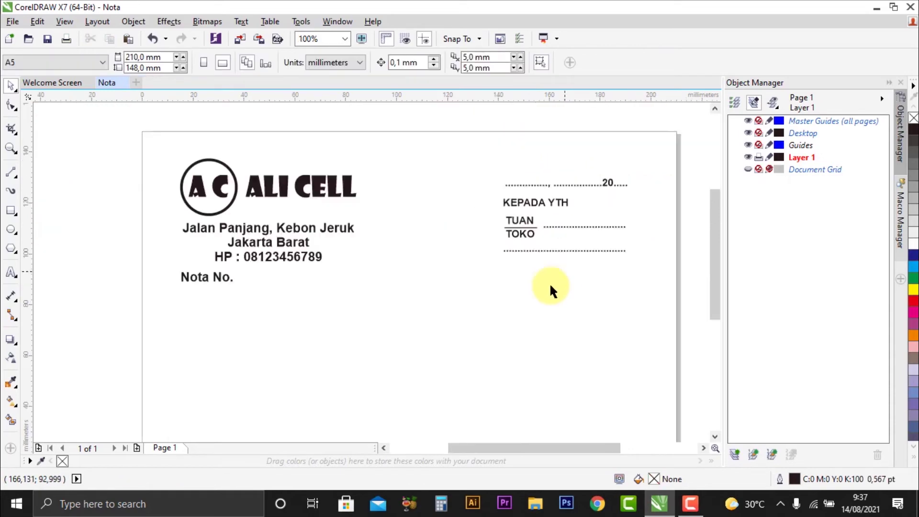
- Enlarge the "Nota No." text slightly, keeping its left edge aligned with the shop header
{"action": "scroll", "coordinate": [123, 287], "scroll_direction": "up", "scroll_amount": 1}
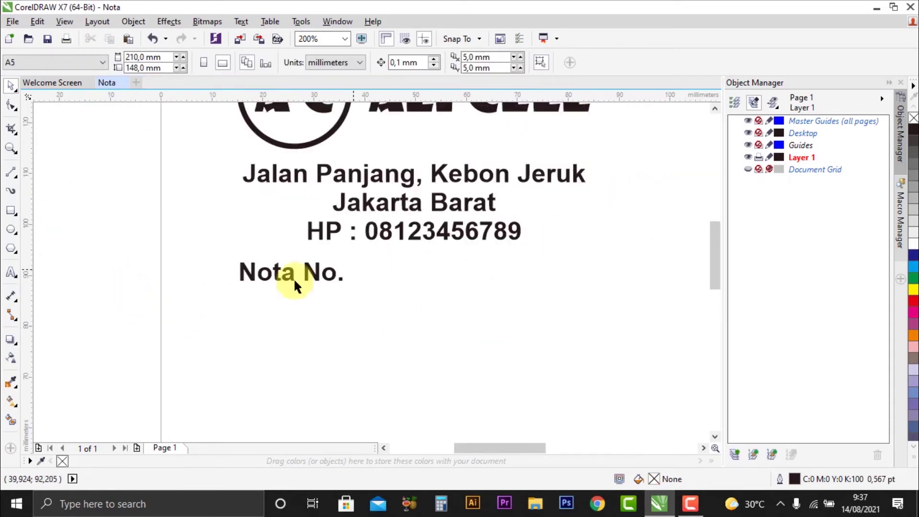
{"action": "scroll", "coordinate": [251, 287], "scroll_direction": "up", "scroll_amount": 1}
{"action": "left_click", "coordinate": [310, 271]}
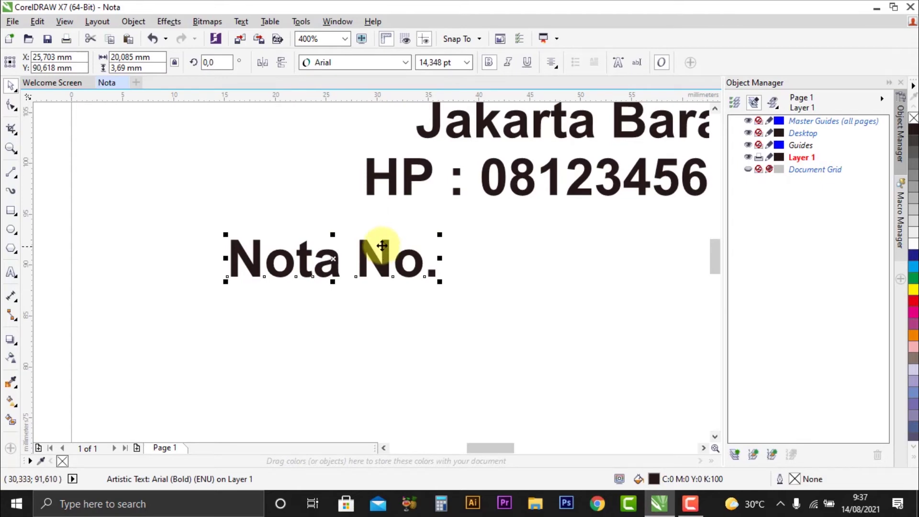
{"action": "scroll", "coordinate": [379, 246], "scroll_direction": "down", "scroll_amount": 1}
{"action": "left_click_drag", "start_coordinate": [413, 266], "coordinate": [436, 298]}
{"action": "left_click", "coordinate": [436, 298]}
{"action": "scroll", "coordinate": [435, 316], "scroll_direction": "down", "scroll_amount": 2}
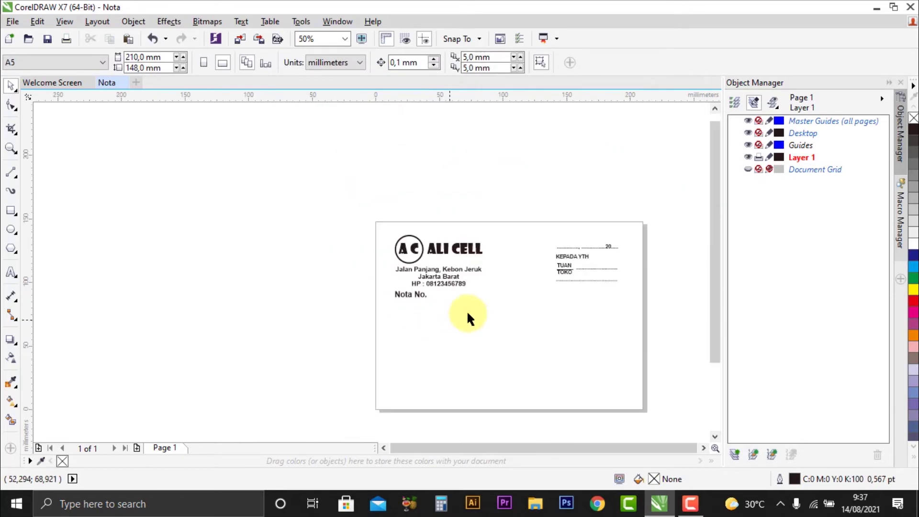
{"action": "scroll", "coordinate": [449, 316], "scroll_direction": "up", "scroll_amount": 1}
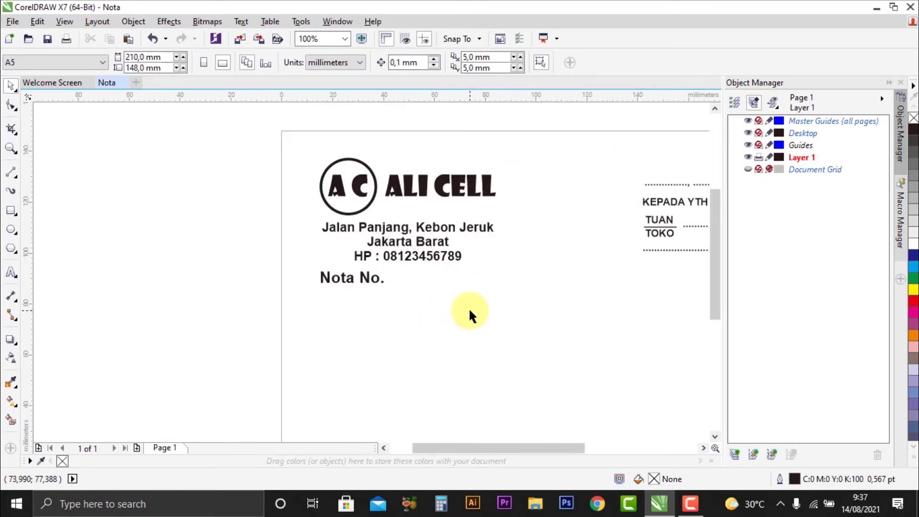
{"action": "scroll", "coordinate": [287, 279], "scroll_direction": "down", "scroll_amount": 1}
{"action": "scroll", "coordinate": [372, 288], "scroll_direction": "up", "scroll_amount": 1}
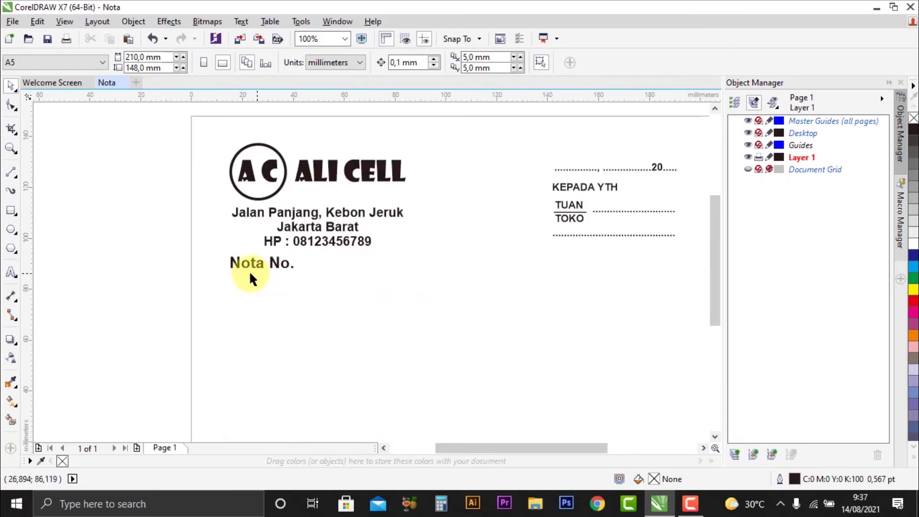
- Draw a horizontal line about 27 mm long just below "Nota No." and set its outline width to 2.0 pt
{"action": "left_click", "coordinate": [8, 171]}
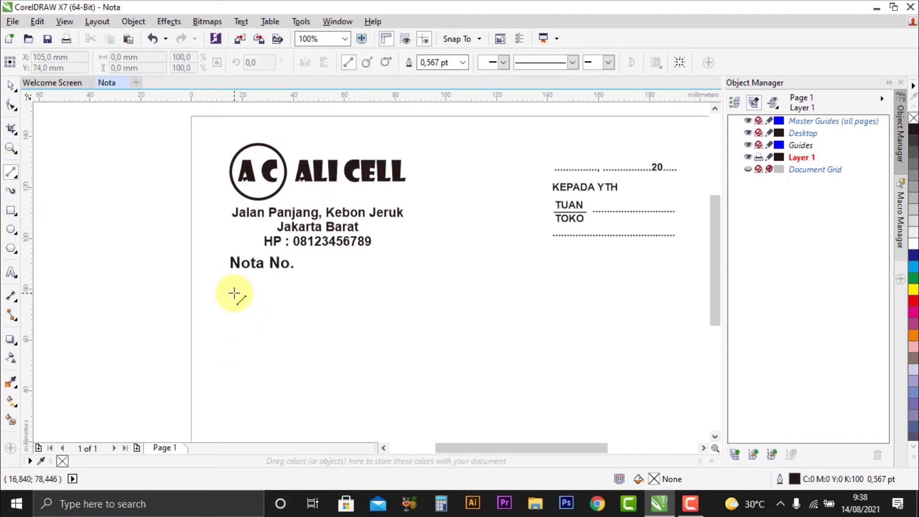
{"action": "scroll", "coordinate": [235, 286], "scroll_direction": "up", "scroll_amount": 2}
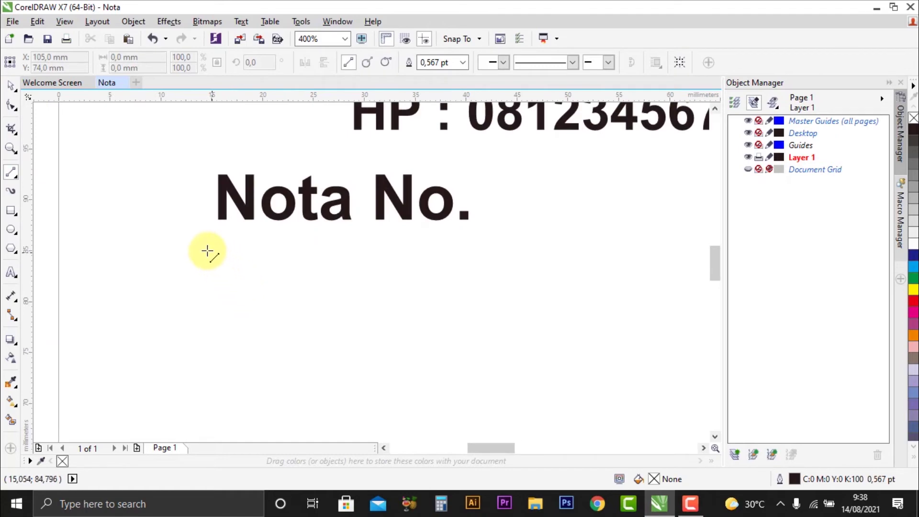
{"action": "left_click_drag", "start_coordinate": [203, 243], "coordinate": [481, 249]}
{"action": "key", "text": "shift"}
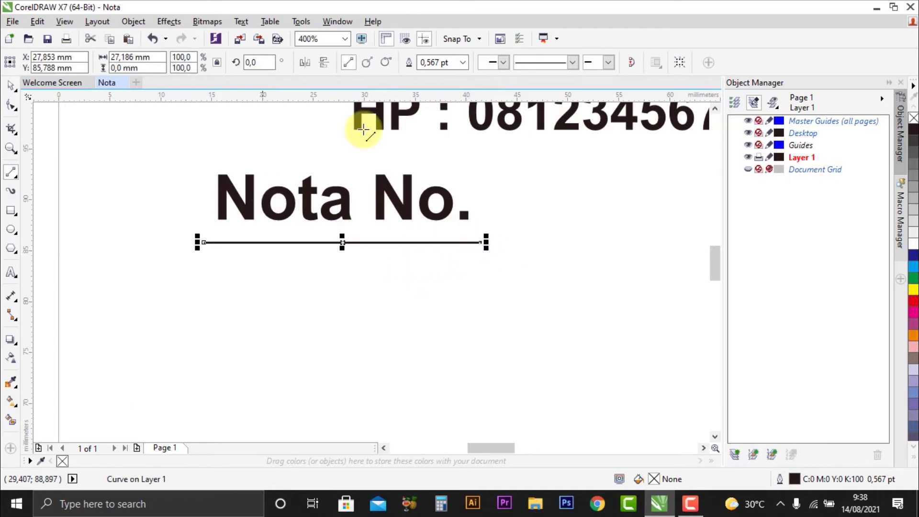
{"action": "left_click", "coordinate": [464, 61]}
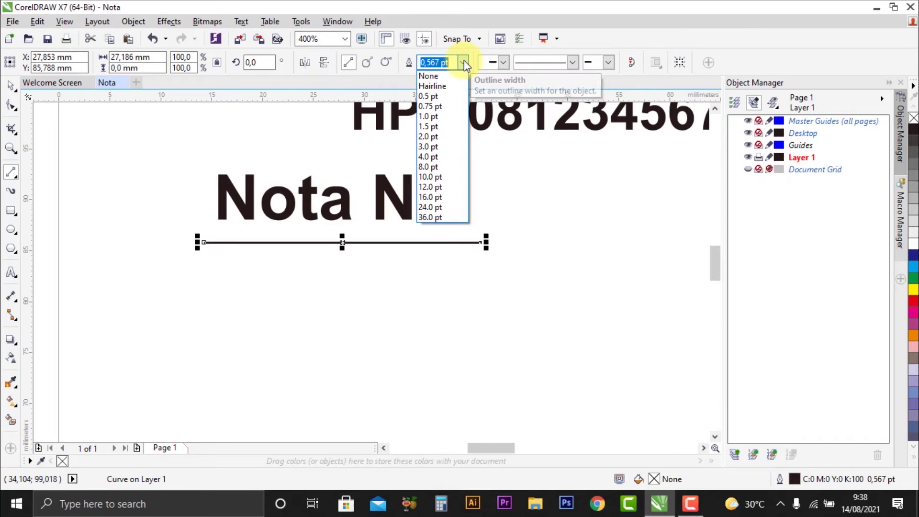
{"action": "left_click", "coordinate": [441, 137]}
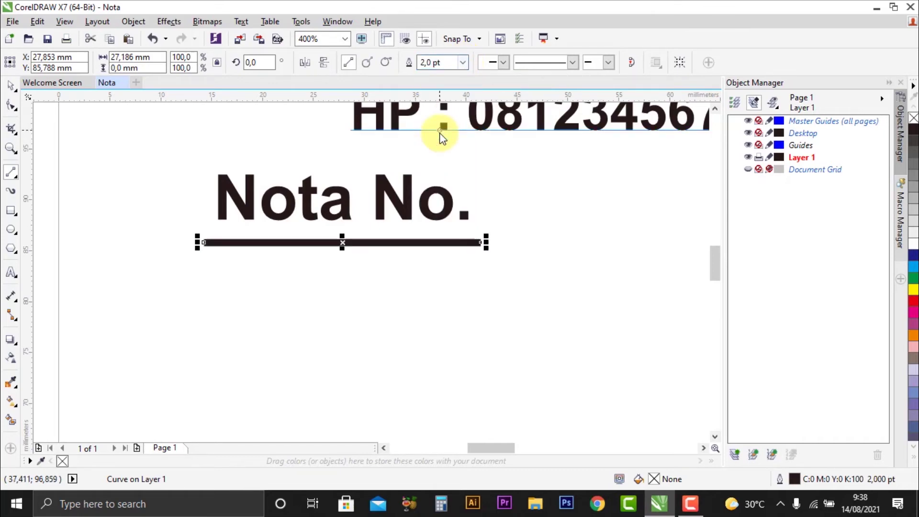
- Stretch the line below "Nota No." to about 178 mm, reaching the right edge of the recipient block
{"action": "scroll", "coordinate": [107, 236], "scroll_direction": "down", "scroll_amount": 2}
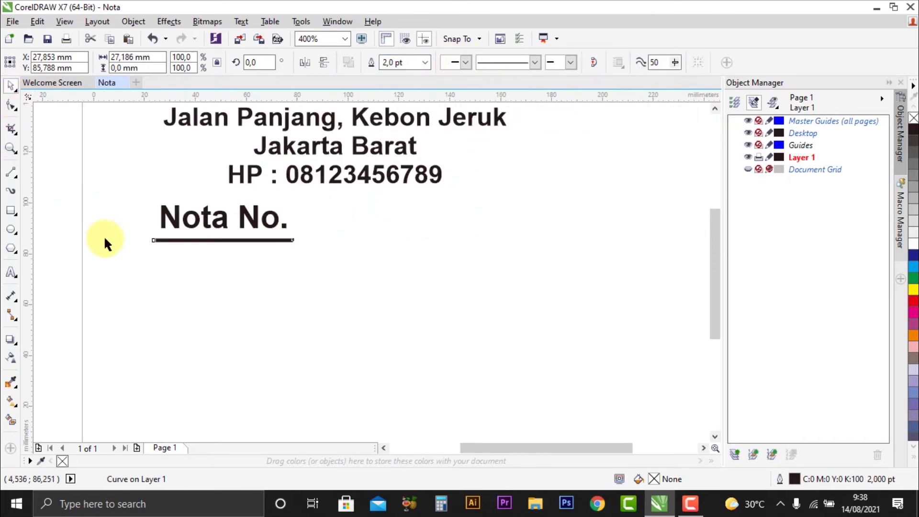
{"action": "left_click_drag", "start_coordinate": [205, 238], "coordinate": [594, 238]}
{"action": "left_click", "coordinate": [302, 366]}
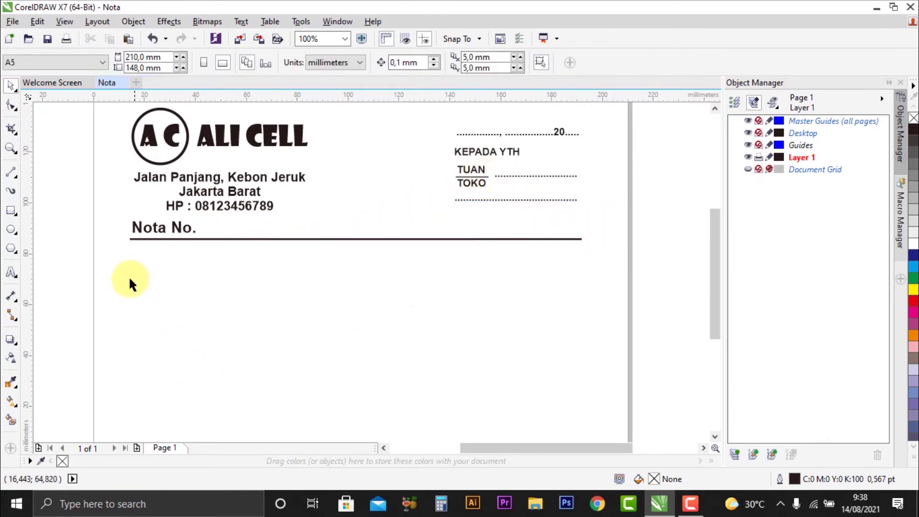
- Set the outline width of the long line below "Nota No." to 4.0 pt
{"action": "scroll", "coordinate": [141, 242], "scroll_direction": "up", "scroll_amount": 4}
{"action": "left_click", "coordinate": [175, 221]}
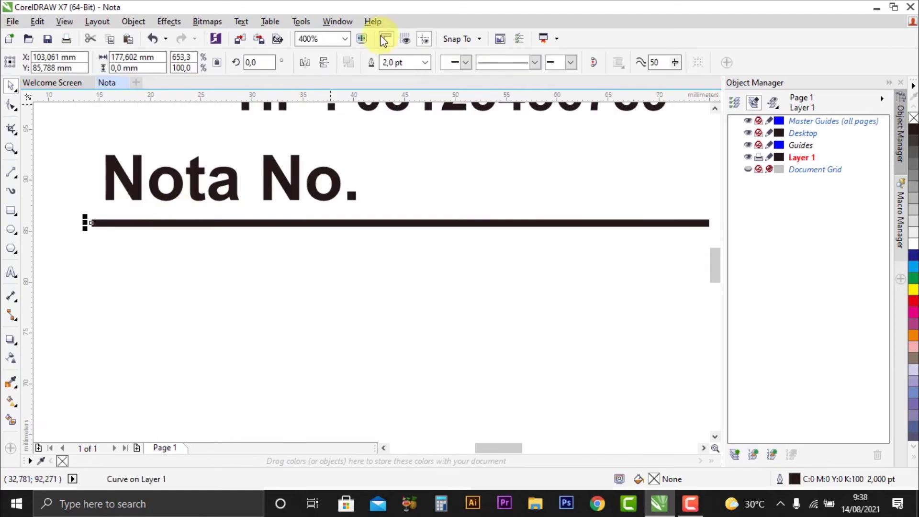
{"action": "left_click", "coordinate": [424, 63]}
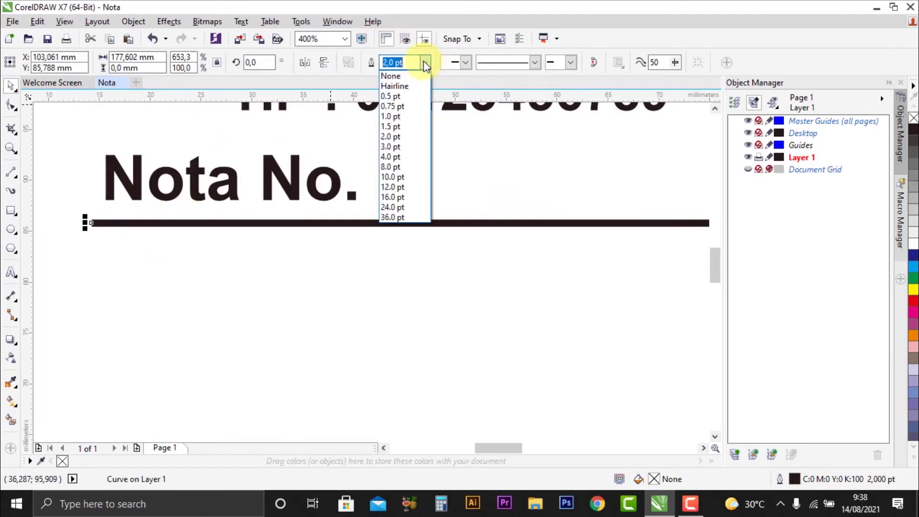
{"action": "left_click", "coordinate": [400, 156]}
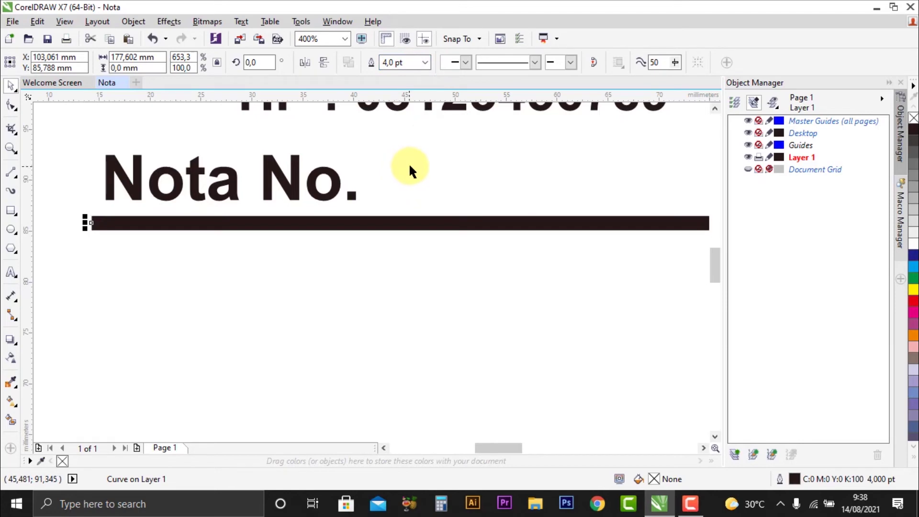
{"action": "left_click", "coordinate": [403, 171]}
{"action": "scroll", "coordinate": [427, 216], "scroll_direction": "down", "scroll_amount": 4}
{"action": "scroll", "coordinate": [470, 221], "scroll_direction": "up", "scroll_amount": 3}
{"action": "scroll", "coordinate": [402, 213], "scroll_direction": "down", "scroll_amount": 2}
{"action": "scroll", "coordinate": [373, 199], "scroll_direction": "up", "scroll_amount": 2}
- Duplicate the thick line and place the copy about 3 mm below the original
{"action": "left_click", "coordinate": [397, 165]}
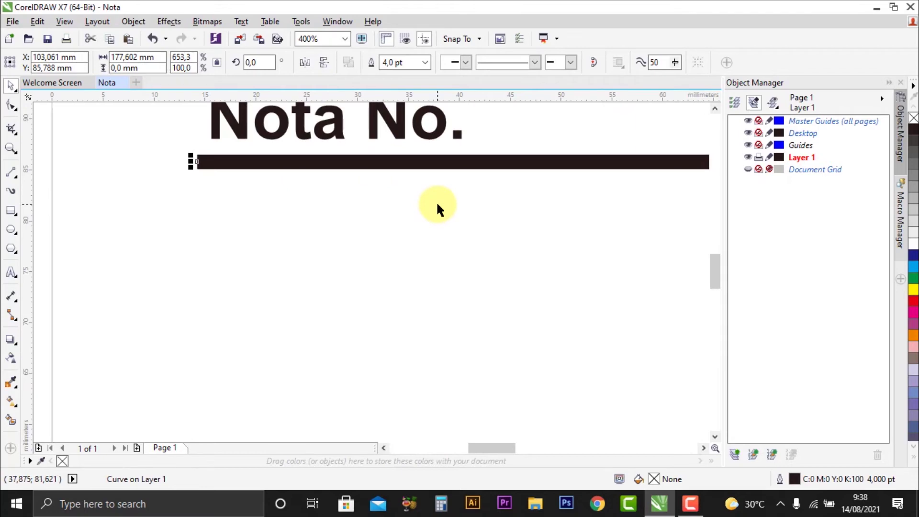
{"action": "scroll", "coordinate": [423, 191], "scroll_direction": "down", "scroll_amount": 2}
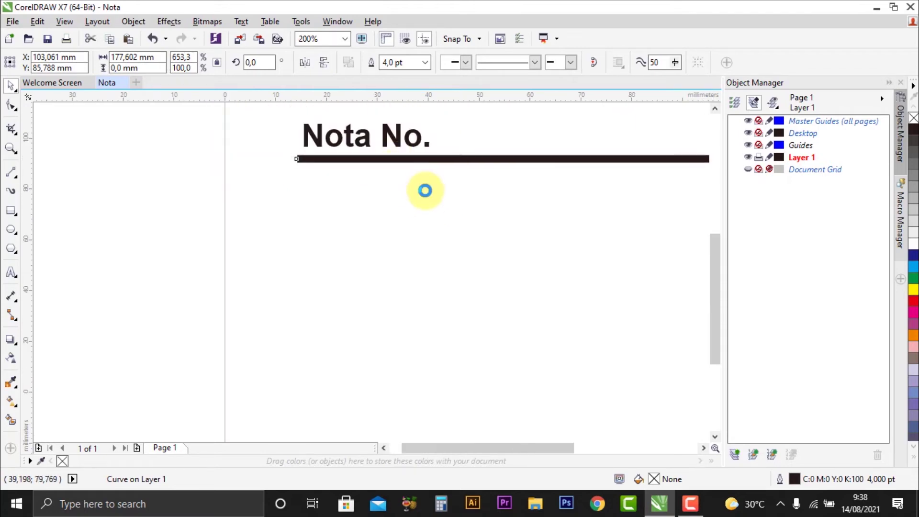
{"action": "scroll", "coordinate": [601, 177], "scroll_direction": "up", "scroll_amount": 4}
{"action": "scroll", "coordinate": [540, 182], "scroll_direction": "down", "scroll_amount": 1}
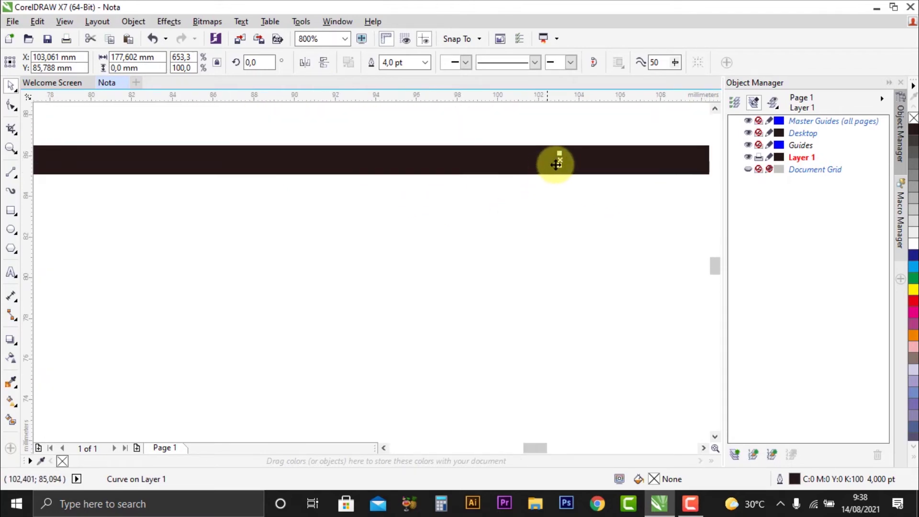
{"action": "left_click_drag", "start_coordinate": [564, 163], "coordinate": [560, 218]}
{"action": "scroll", "coordinate": [509, 217], "scroll_direction": "down", "scroll_amount": 3}
{"action": "scroll", "coordinate": [513, 219], "scroll_direction": "up", "scroll_amount": 1}
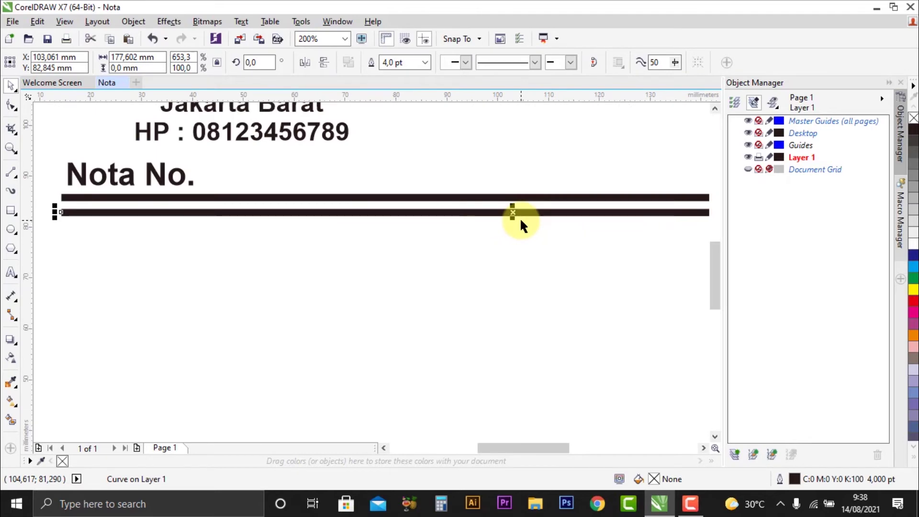
- Set the outline width of the lower line to 2.0 pt
{"action": "left_click", "coordinate": [426, 61]}
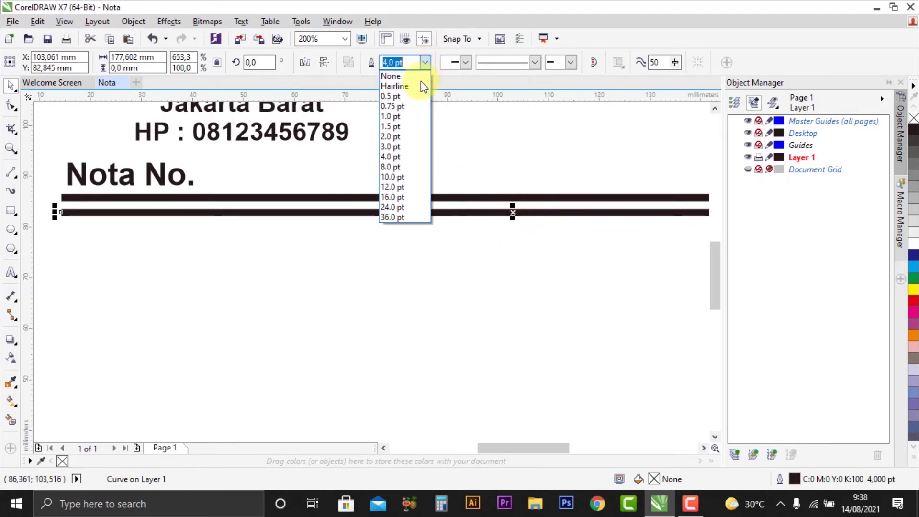
{"action": "left_click", "coordinate": [402, 136]}
{"action": "key", "text": "Escape"}
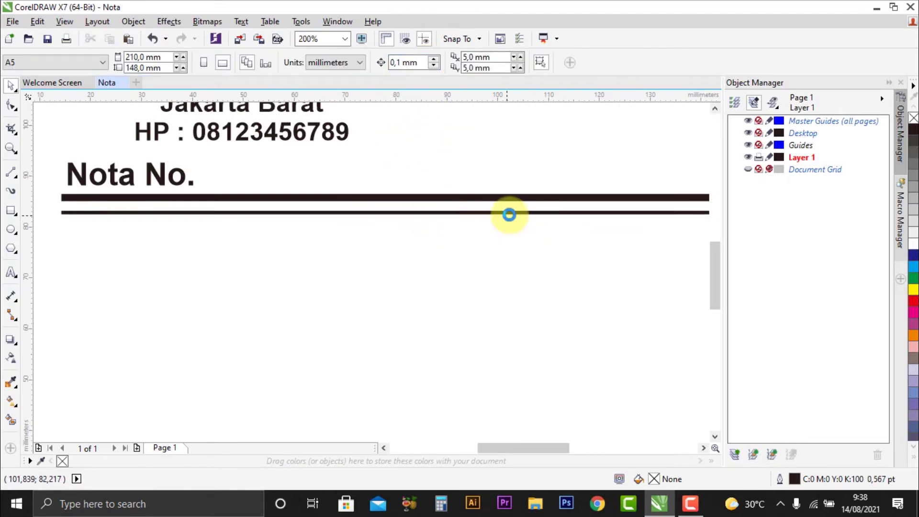
- Move the thin lower line up about 0.8 mm, closer to the thick line
{"action": "scroll", "coordinate": [509, 212], "scroll_direction": "up", "scroll_amount": 2}
{"action": "left_click", "coordinate": [536, 203]}
{"action": "left_click_drag", "start_coordinate": [529, 203], "coordinate": [528, 187]}
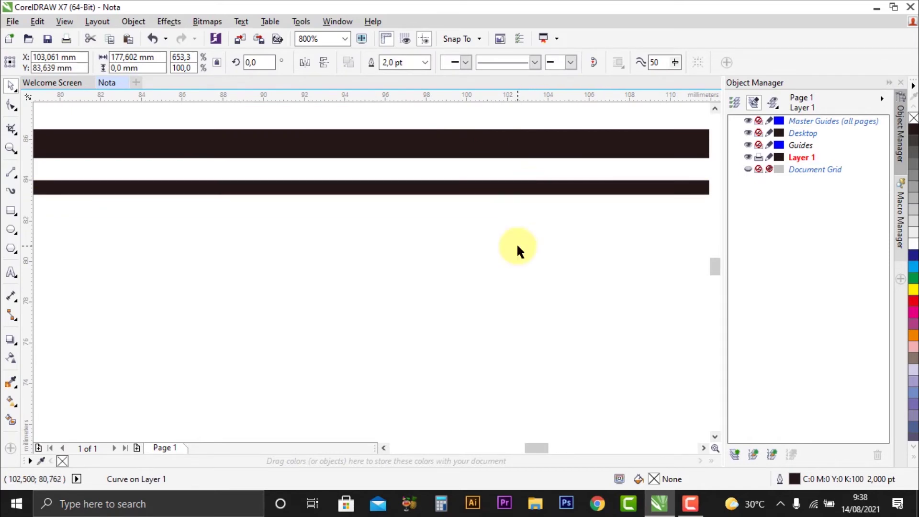
{"action": "key", "text": "Escape"}
{"action": "scroll", "coordinate": [444, 220], "scroll_direction": "down", "scroll_amount": 3}
{"action": "scroll", "coordinate": [443, 229], "scroll_direction": "down", "scroll_amount": 1}
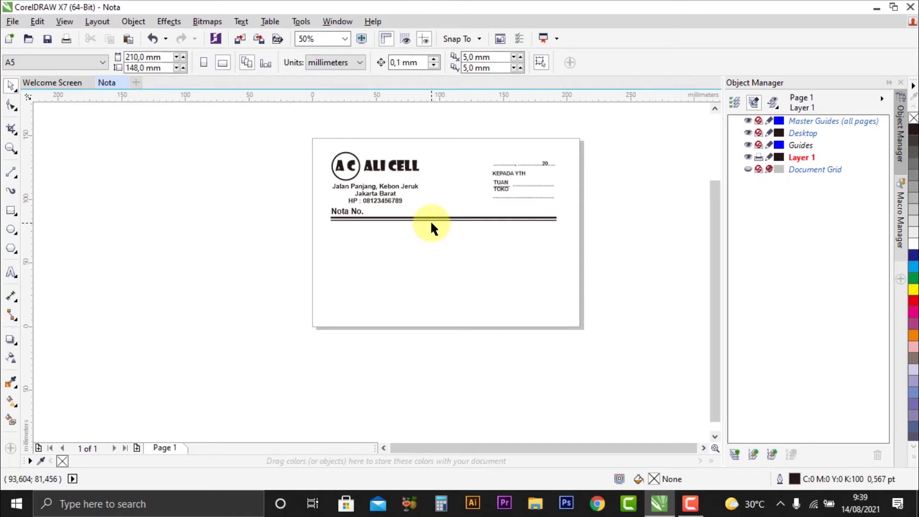
- Draw a rectangle about 27.5 mm wide and 12.2 mm high below the double line, starting at the line's left end
{"action": "scroll", "coordinate": [430, 220], "scroll_direction": "up", "scroll_amount": 2}
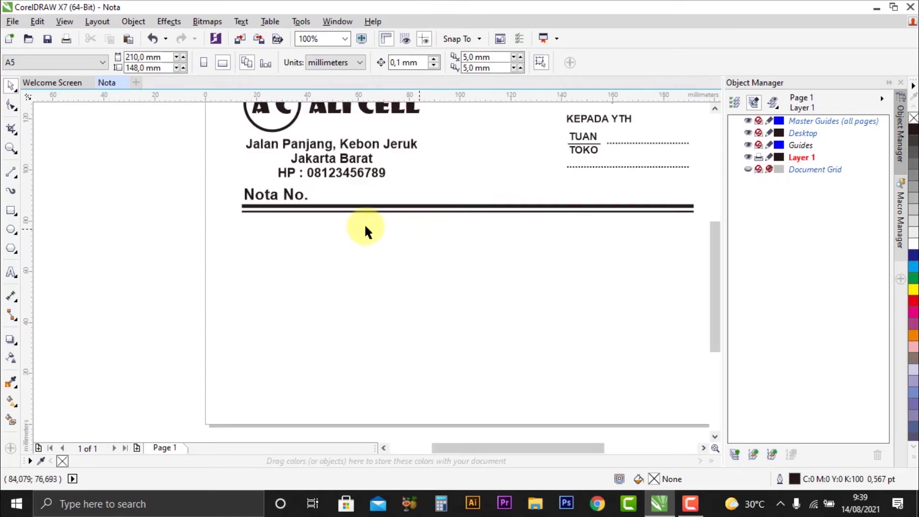
{"action": "left_click", "coordinate": [11, 212]}
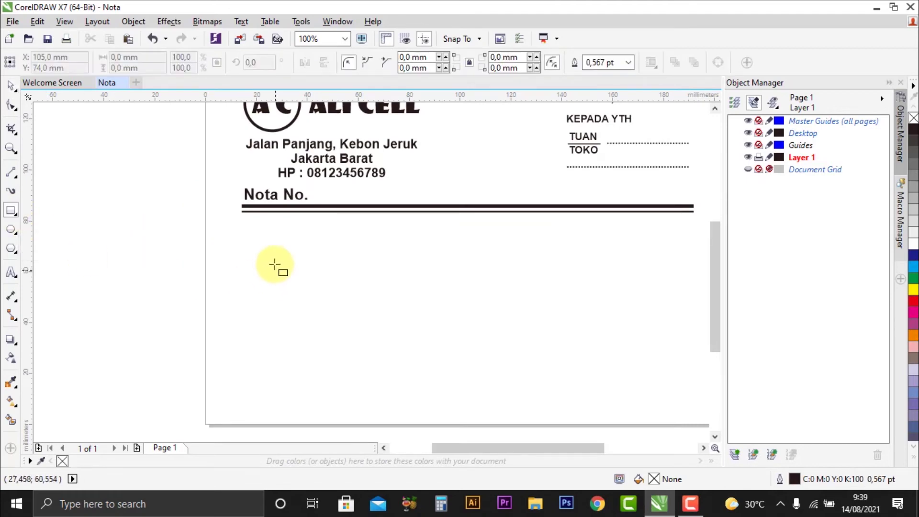
{"action": "scroll", "coordinate": [239, 235], "scroll_direction": "up", "scroll_amount": 1}
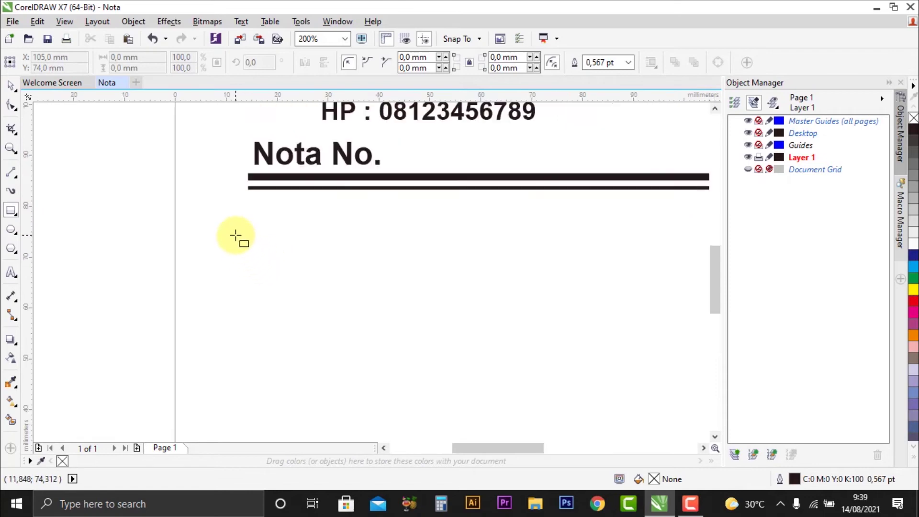
{"action": "left_click_drag", "start_coordinate": [247, 211], "coordinate": [387, 274]}
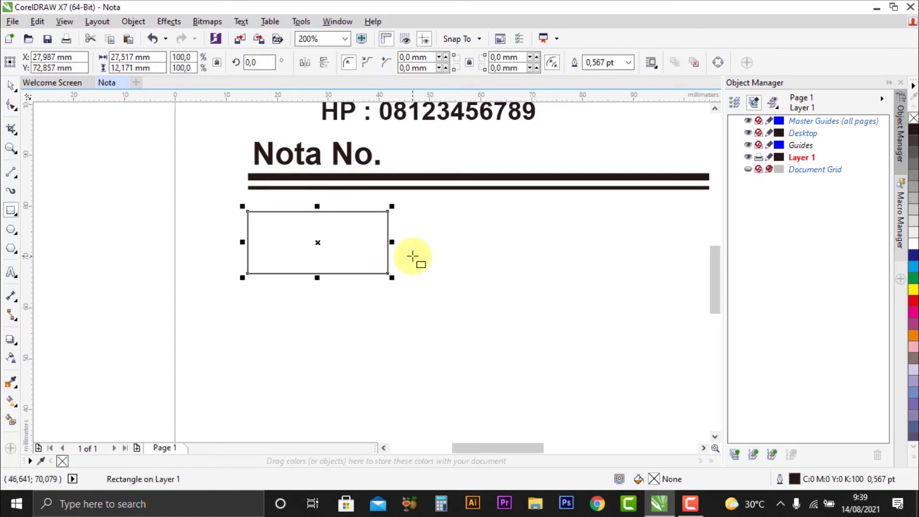
- Set the rectangle's outline width to 1.5 pt
{"action": "left_click", "coordinate": [11, 87]}
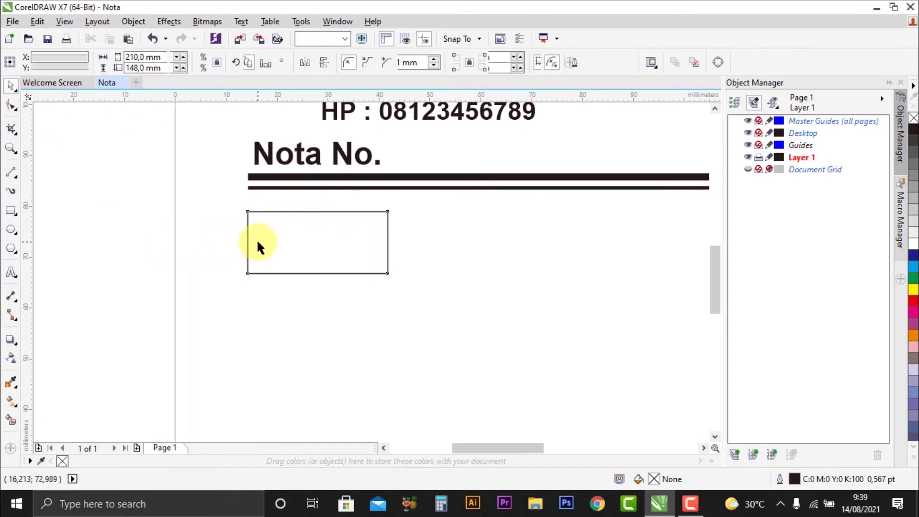
{"action": "scroll", "coordinate": [258, 243], "scroll_direction": "up", "scroll_amount": 1}
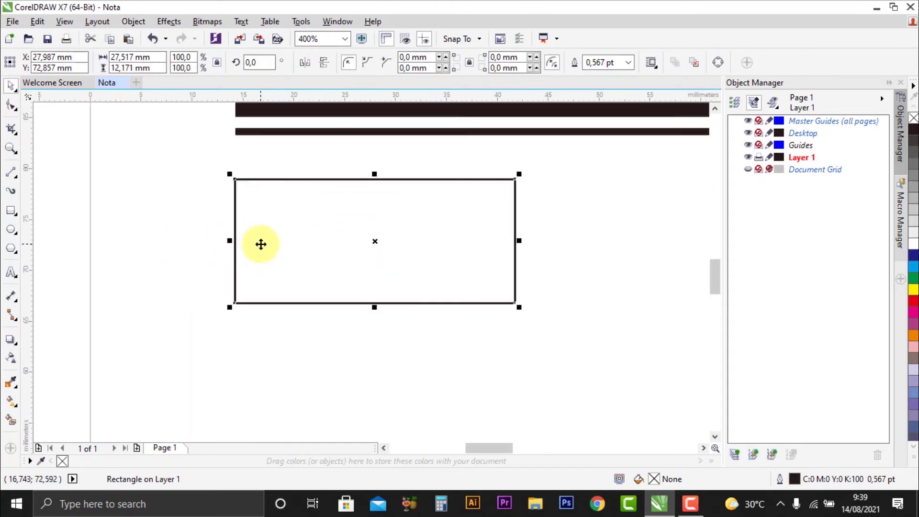
{"action": "left_click", "coordinate": [629, 63]}
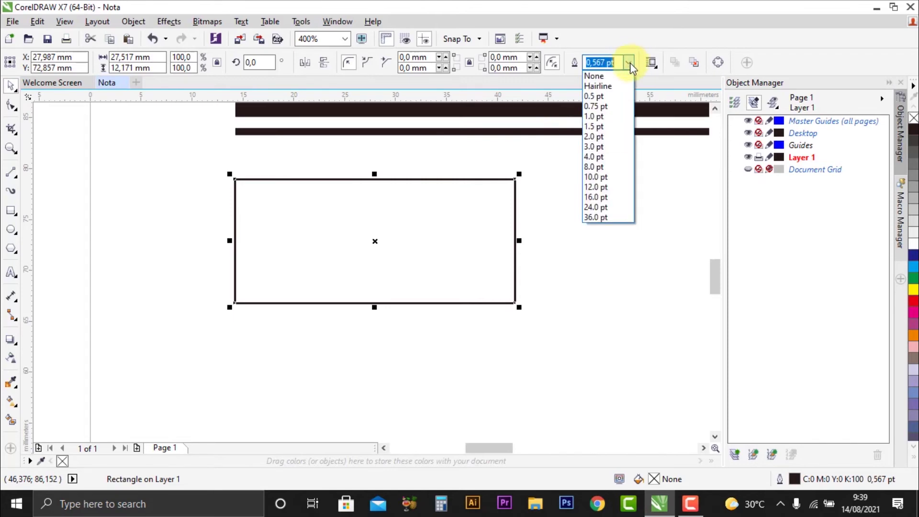
{"action": "left_click", "coordinate": [608, 125]}
{"action": "key", "text": "Escape"}
{"action": "scroll", "coordinate": [412, 233], "scroll_direction": "down", "scroll_amount": 1}
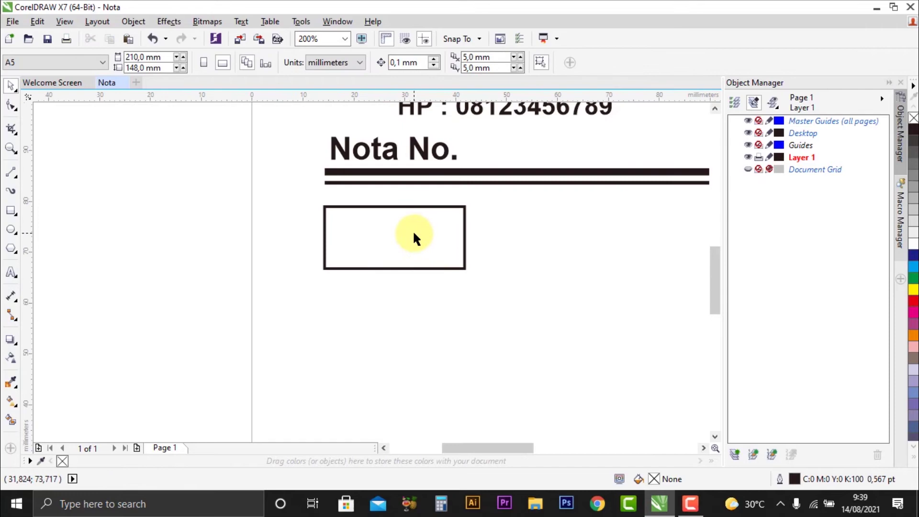
- Widen the rectangle to the right to about 42.6 mm, keeping its left edge in place
{"action": "left_click", "coordinate": [413, 230]}
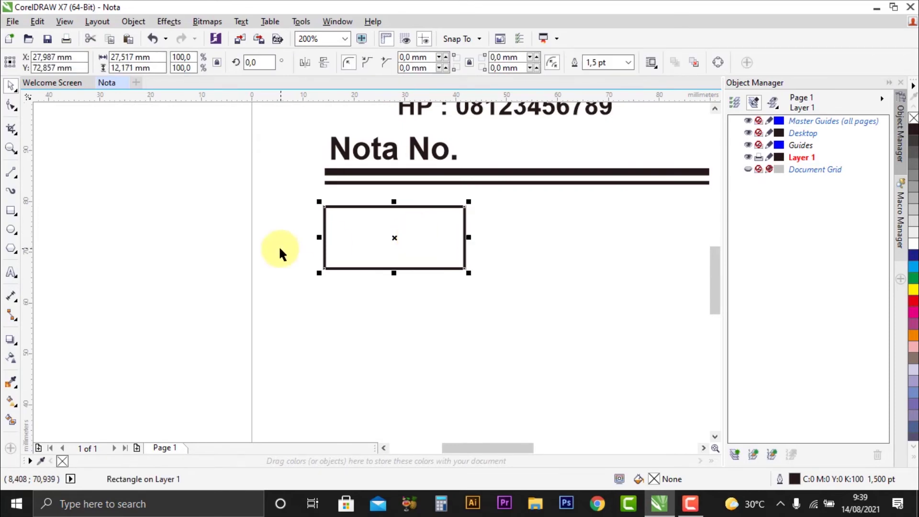
{"action": "scroll", "coordinate": [376, 255], "scroll_direction": "down", "scroll_amount": 2}
{"action": "scroll", "coordinate": [369, 263], "scroll_direction": "up", "scroll_amount": 1}
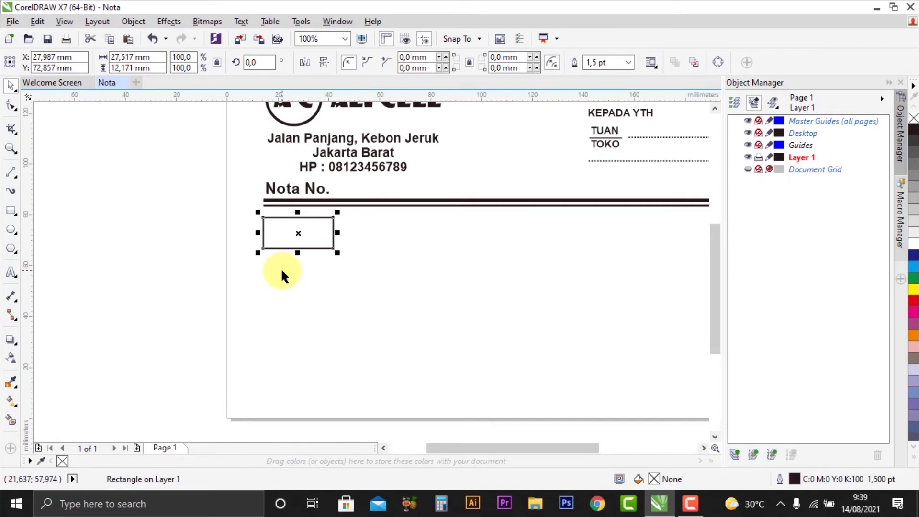
{"action": "scroll", "coordinate": [282, 277], "scroll_direction": "down", "scroll_amount": 1}
{"action": "scroll", "coordinate": [283, 277], "scroll_direction": "up", "scroll_amount": 2}
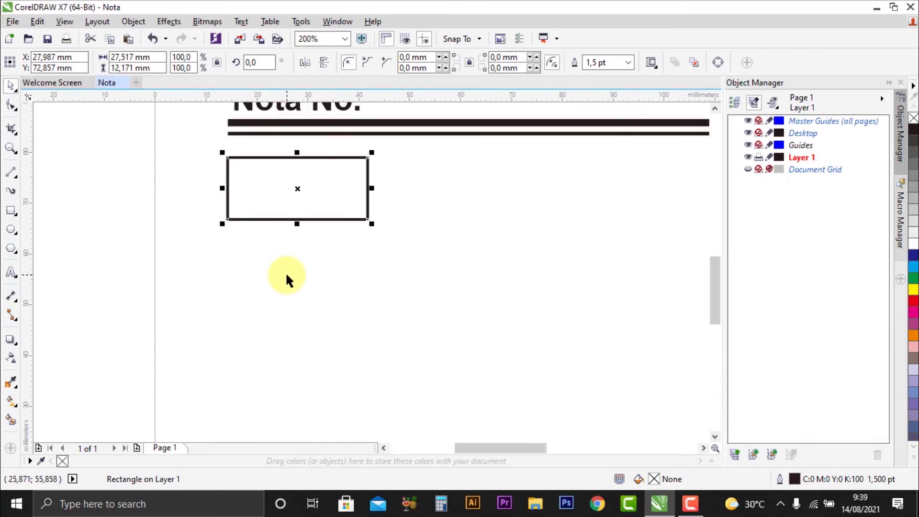
{"action": "left_click_drag", "start_coordinate": [371, 188], "coordinate": [445, 189]}
{"action": "left_click", "coordinate": [349, 206]}
{"action": "scroll", "coordinate": [348, 205], "scroll_direction": "down", "scroll_amount": 1}
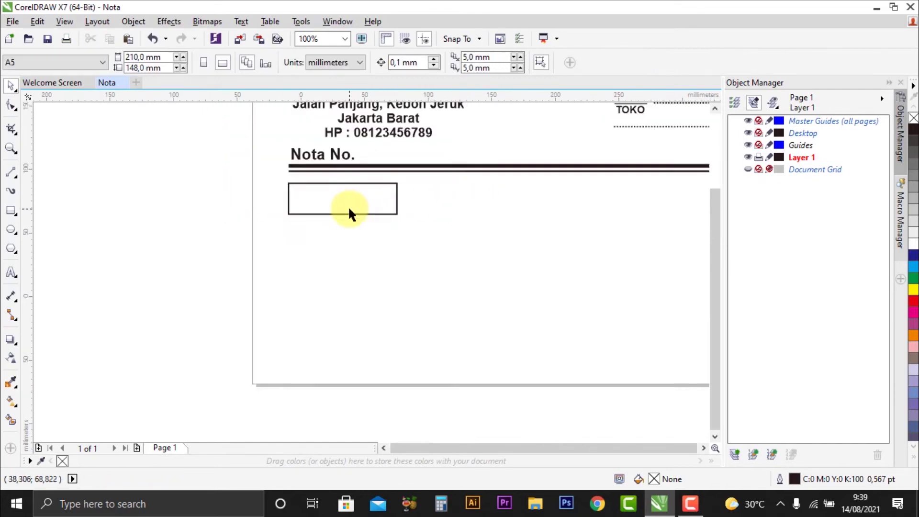
- Duplicate the rectangle and flip and stretch the copy rightward into an adjoining second cell about 73.7 mm wide
{"action": "scroll", "coordinate": [350, 210], "scroll_direction": "down", "scroll_amount": 1}
{"action": "left_click", "coordinate": [352, 201]}
{"action": "scroll", "coordinate": [353, 200], "scroll_direction": "up", "scroll_amount": 1}
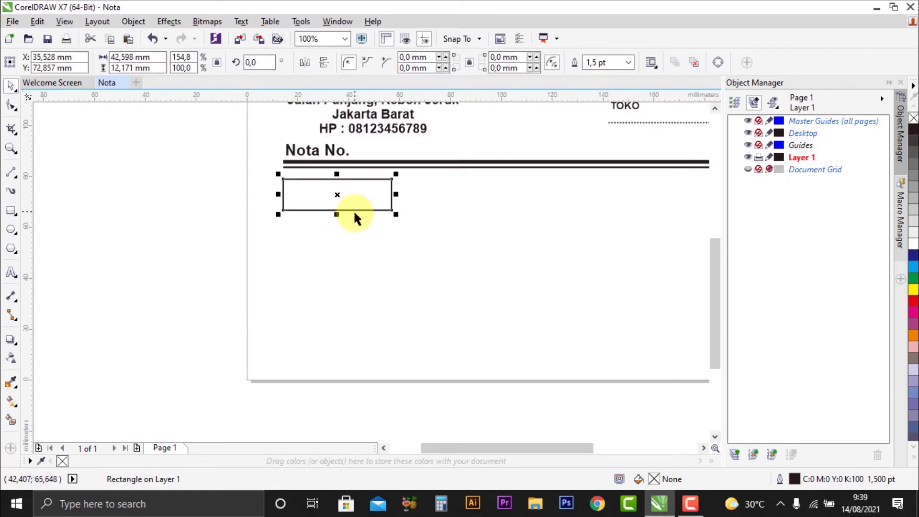
{"action": "key", "text": "ctrl+c"}
{"action": "key", "text": "ctrl+v"}
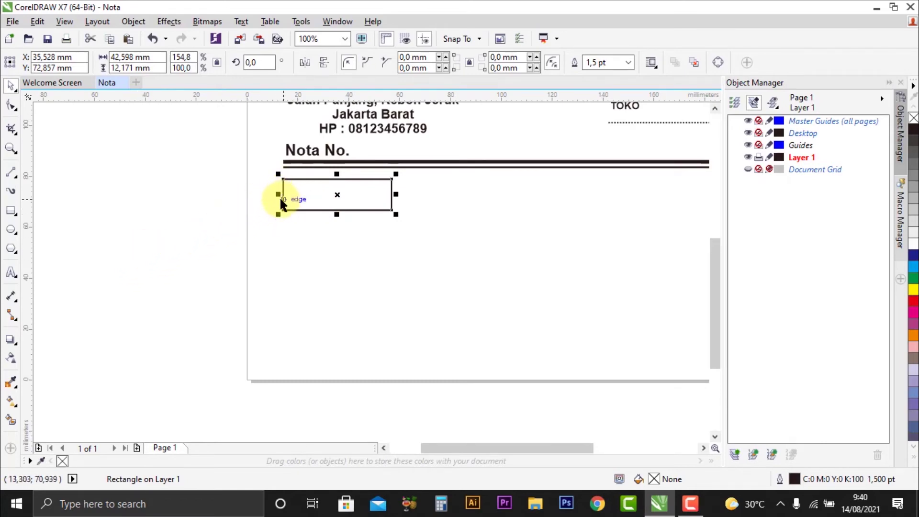
{"action": "left_click_drag", "start_coordinate": [279, 196], "coordinate": [594, 194]}
{"action": "scroll", "coordinate": [314, 272], "scroll_direction": "down", "scroll_amount": 2}
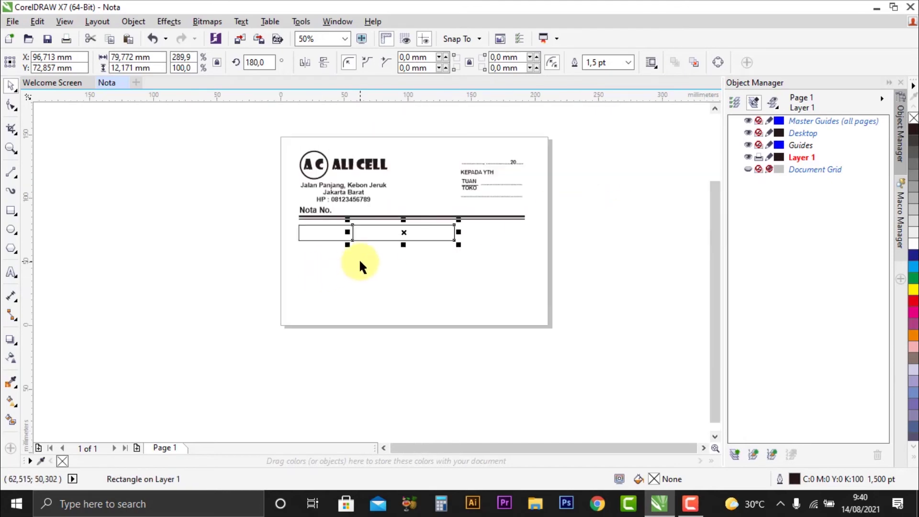
{"action": "scroll", "coordinate": [416, 242], "scroll_direction": "up", "scroll_amount": 2}
{"action": "left_click_drag", "start_coordinate": [497, 223], "coordinate": [478, 224]}
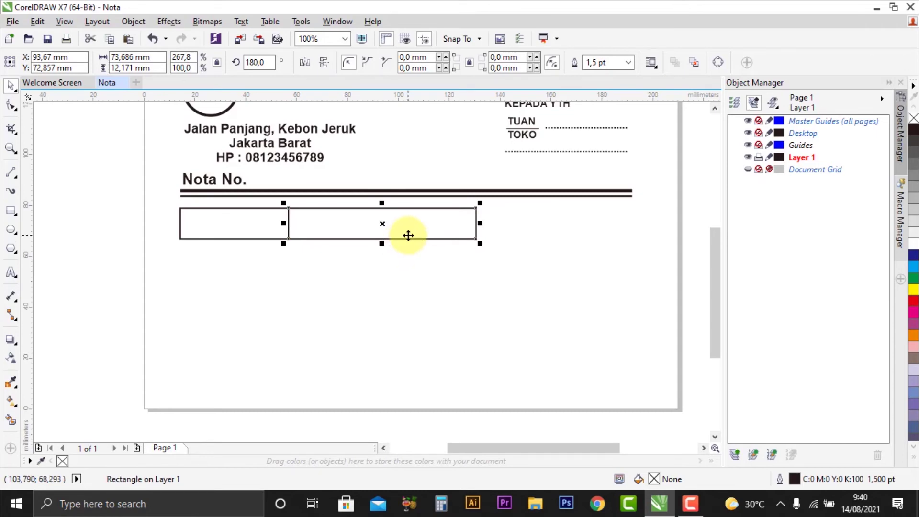
{"action": "left_click", "coordinate": [369, 303]}
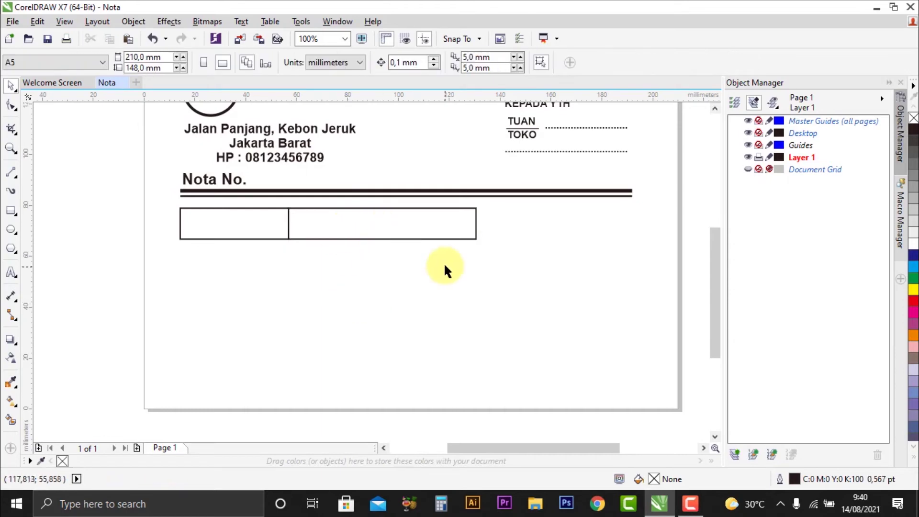
- Duplicate the second cell and flip the copy rightward into an adjoining third cell about 29.9 mm wide
{"action": "left_click", "coordinate": [439, 228]}
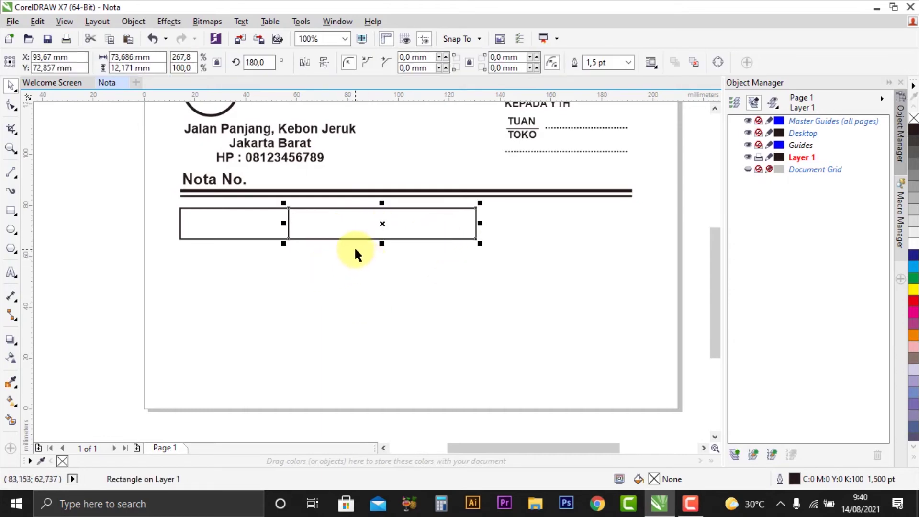
{"action": "key", "text": "ctrl+c"}
{"action": "key", "text": "ctrl+v"}
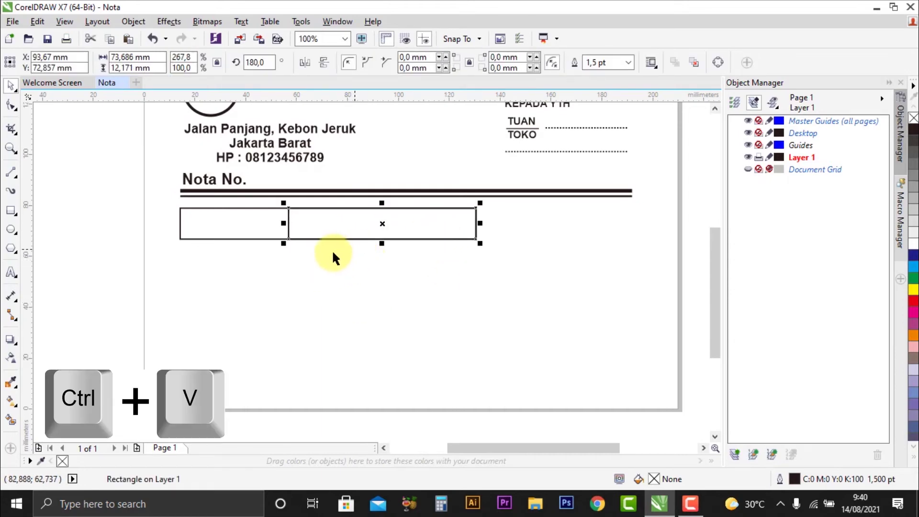
{"action": "left_click_drag", "start_coordinate": [287, 225], "coordinate": [552, 217]}
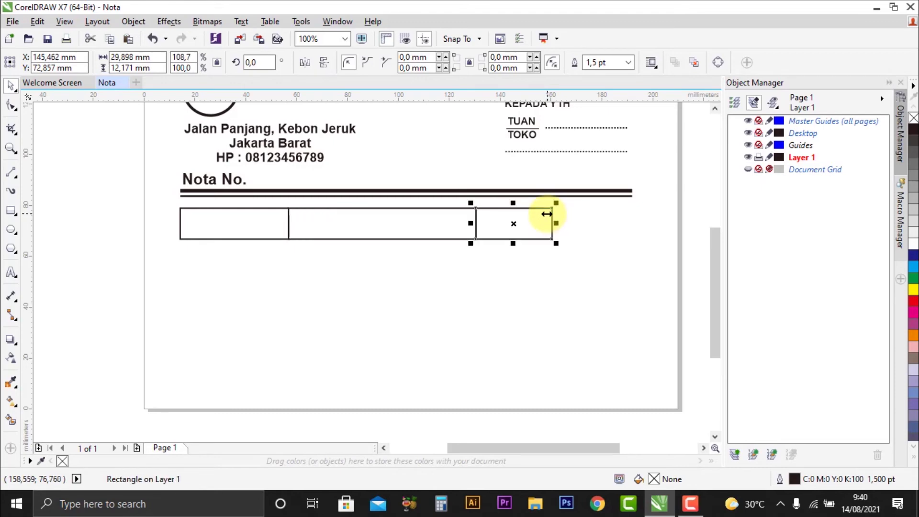
- Duplicate the third cell and flip the copy rightward into an adjoining fourth cell reaching the right end of the double line
{"action": "left_click", "coordinate": [533, 228]}
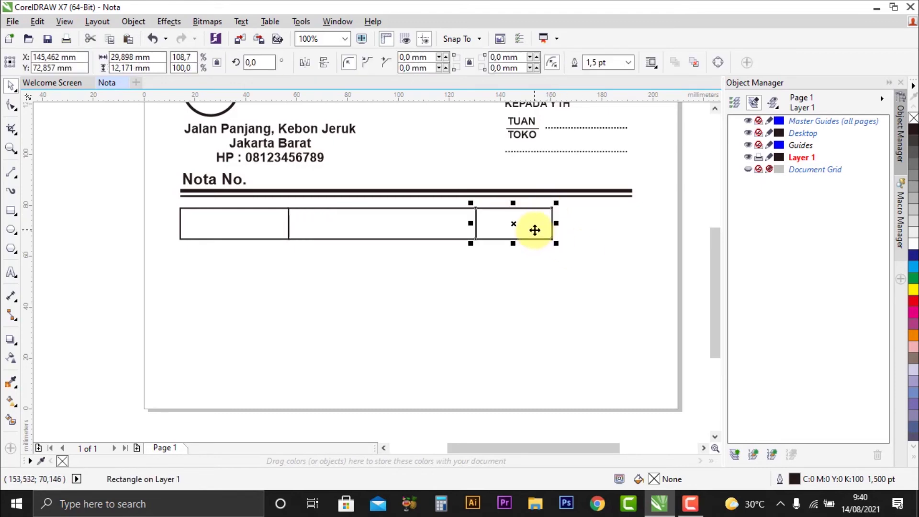
{"action": "key", "text": "ctrl+c"}
{"action": "key", "text": "ctrl+v"}
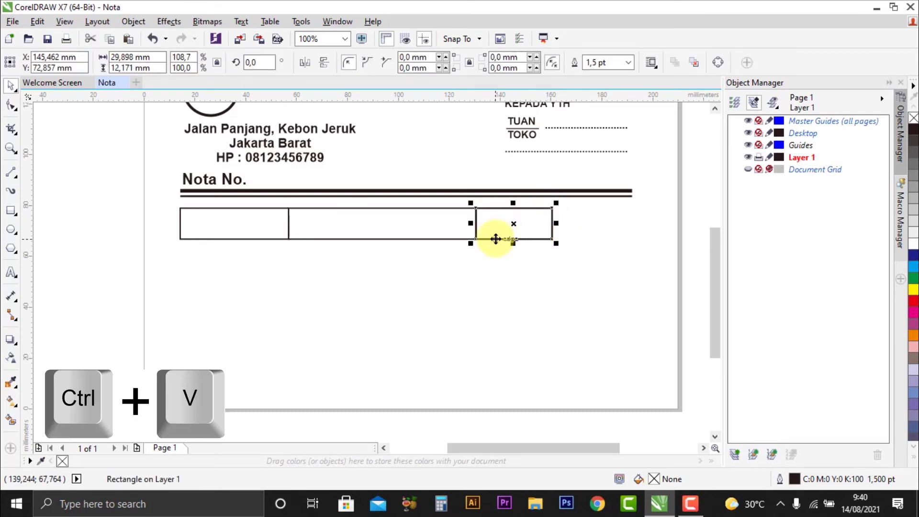
{"action": "left_click_drag", "start_coordinate": [470, 223], "coordinate": [625, 229]}
{"action": "left_click", "coordinate": [598, 285]}
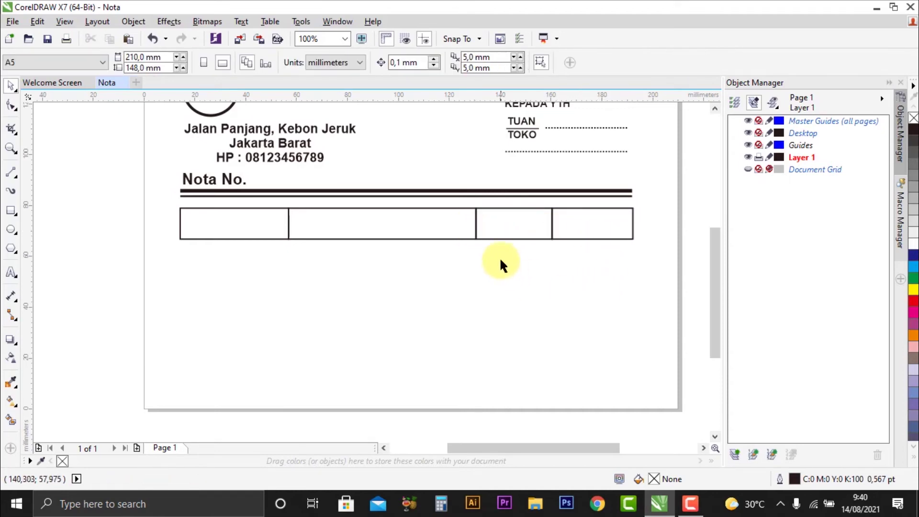
- Add the text "Banyaknya" in 24 pt Arial below the first table cell
{"action": "scroll", "coordinate": [499, 257], "scroll_direction": "down", "scroll_amount": 2}
{"action": "scroll", "coordinate": [510, 269], "scroll_direction": "down", "scroll_amount": 1}
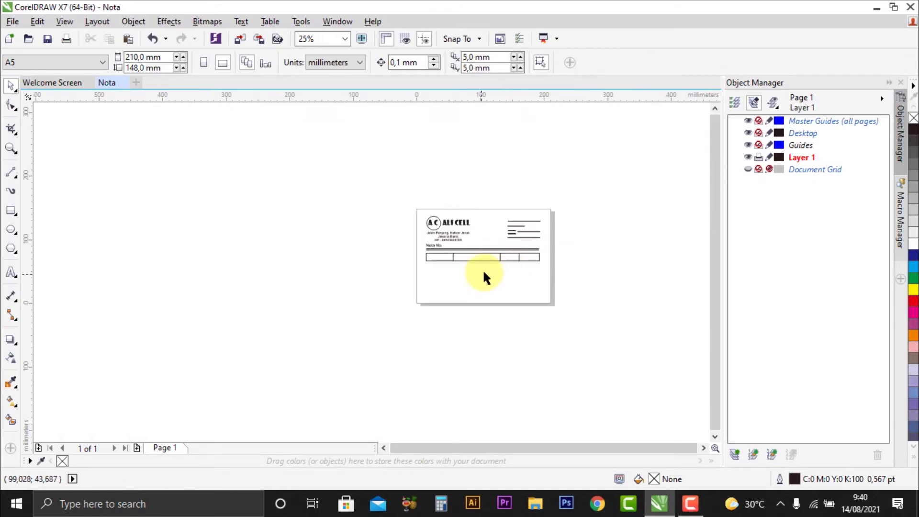
{"action": "scroll", "coordinate": [481, 271], "scroll_direction": "up", "scroll_amount": 2}
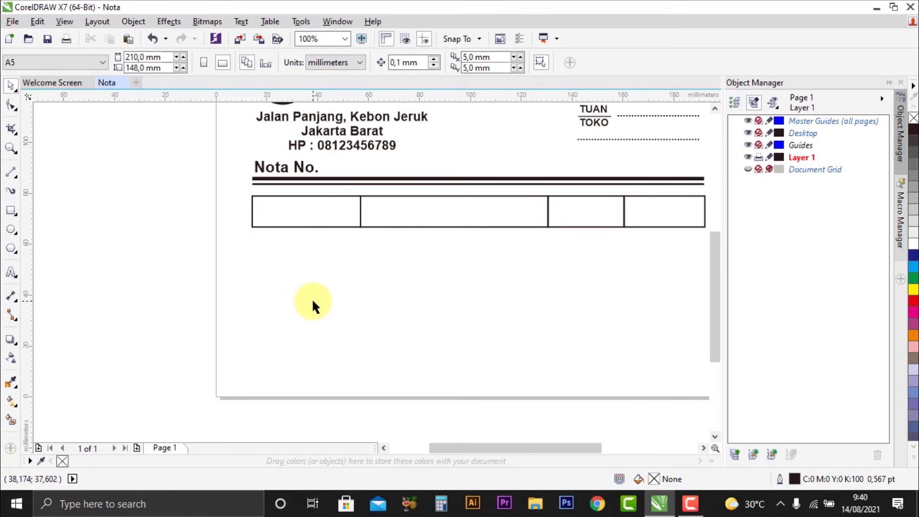
{"action": "scroll", "coordinate": [487, 244], "scroll_direction": "down", "scroll_amount": 1}
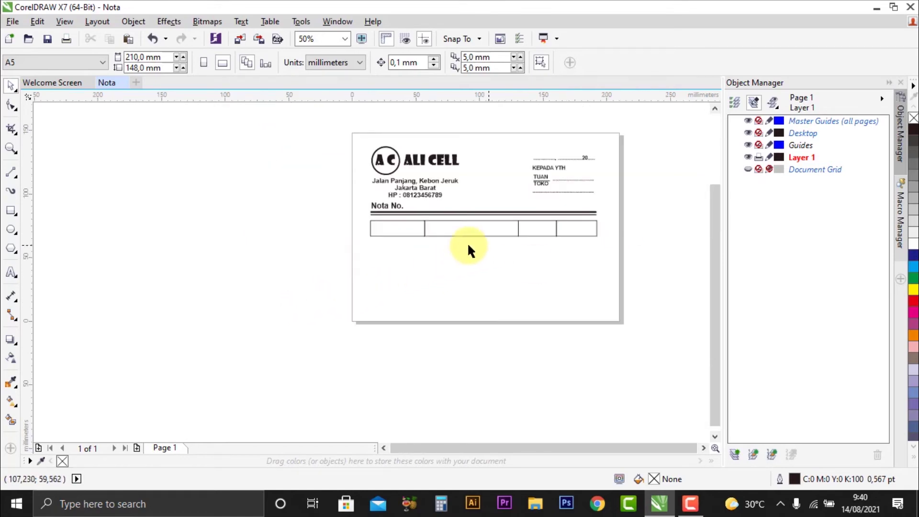
{"action": "scroll", "coordinate": [376, 239], "scroll_direction": "up", "scroll_amount": 2}
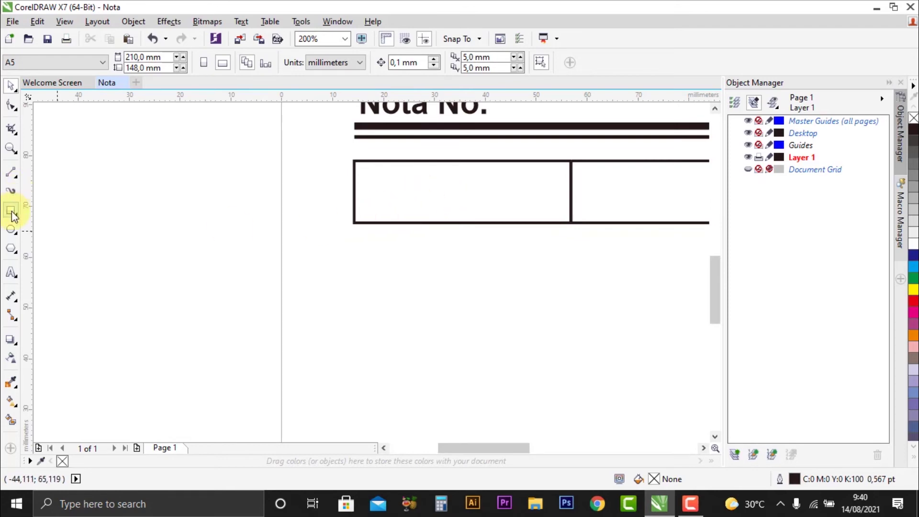
{"action": "left_click", "coordinate": [13, 271]}
{"action": "left_click", "coordinate": [405, 277]}
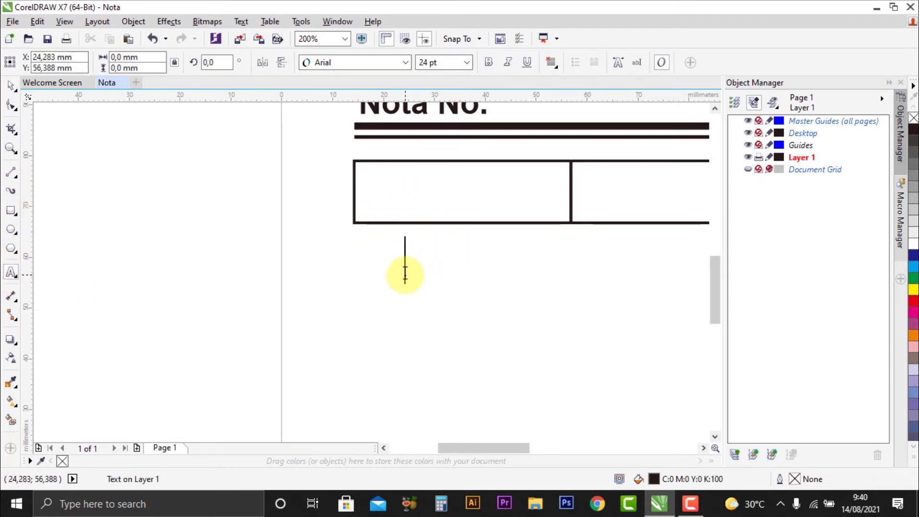
{"action": "type", "text": "Ban"}
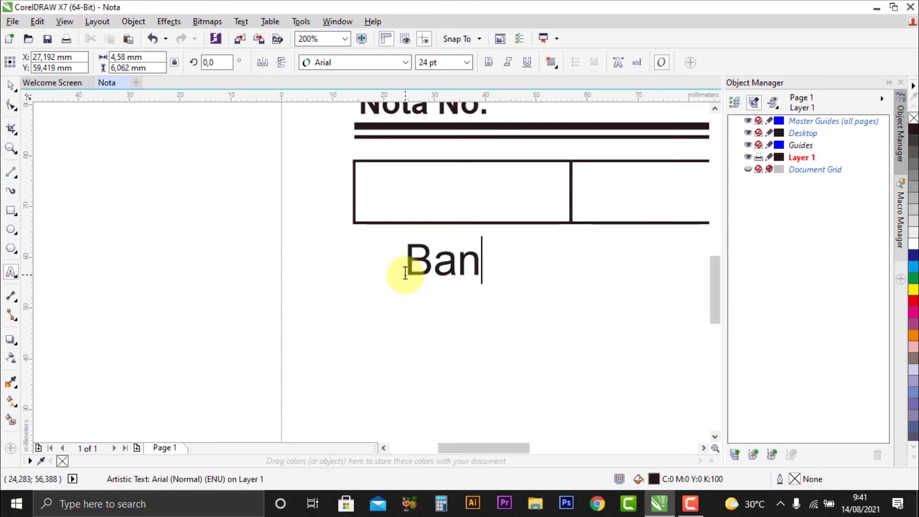
{"action": "type", "text": "yaknya"}
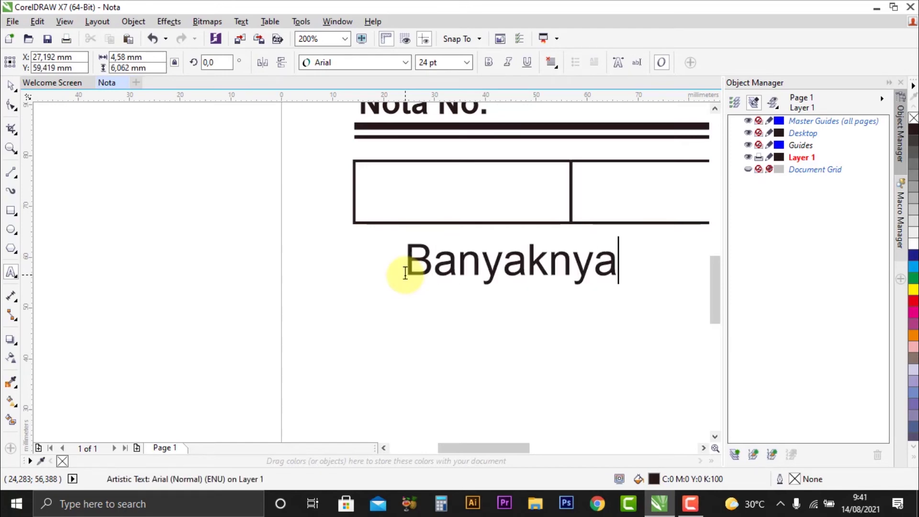
{"action": "left_click", "coordinate": [14, 88]}
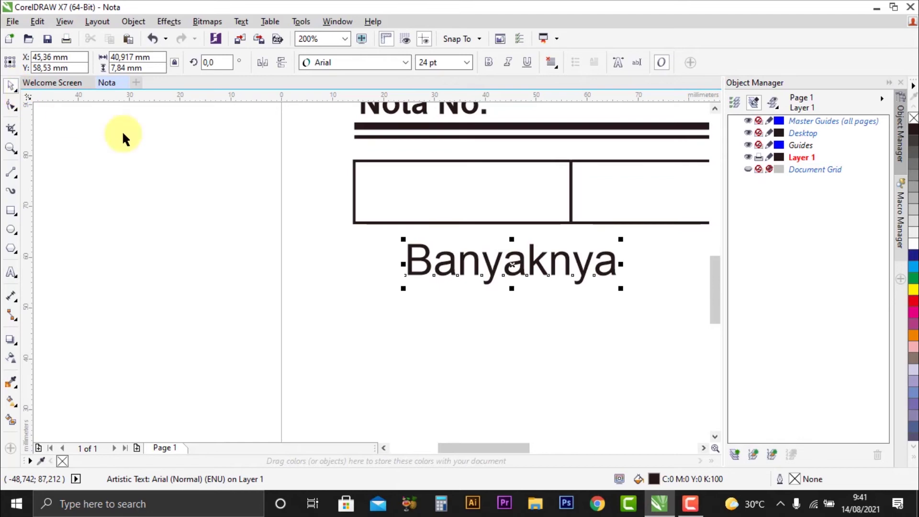
- Move the "Banyaknya" text about 10 mm left so it sits directly under the first cell
{"action": "left_click_drag", "start_coordinate": [514, 263], "coordinate": [474, 265]}
{"action": "left_click", "coordinate": [510, 291]}
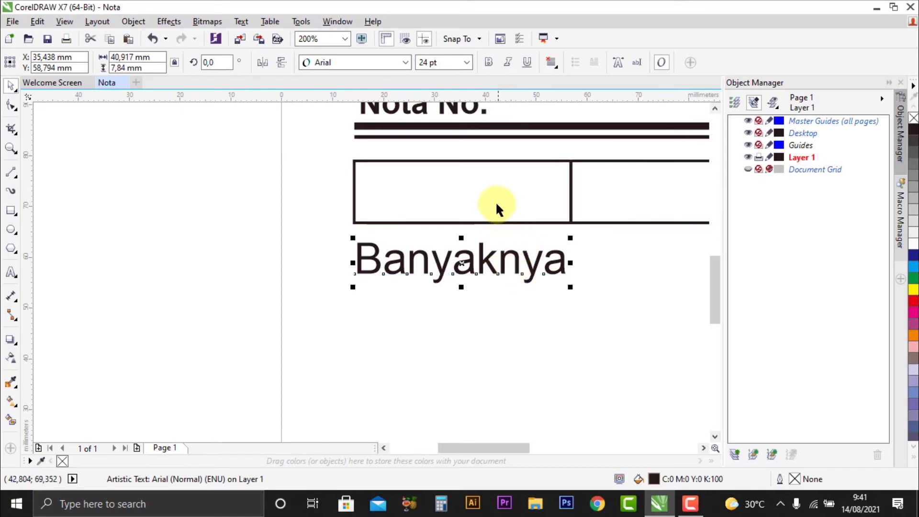
{"action": "scroll", "coordinate": [427, 219], "scroll_direction": "down", "scroll_amount": 2}
{"action": "scroll", "coordinate": [431, 232], "scroll_direction": "up", "scroll_amount": 2}
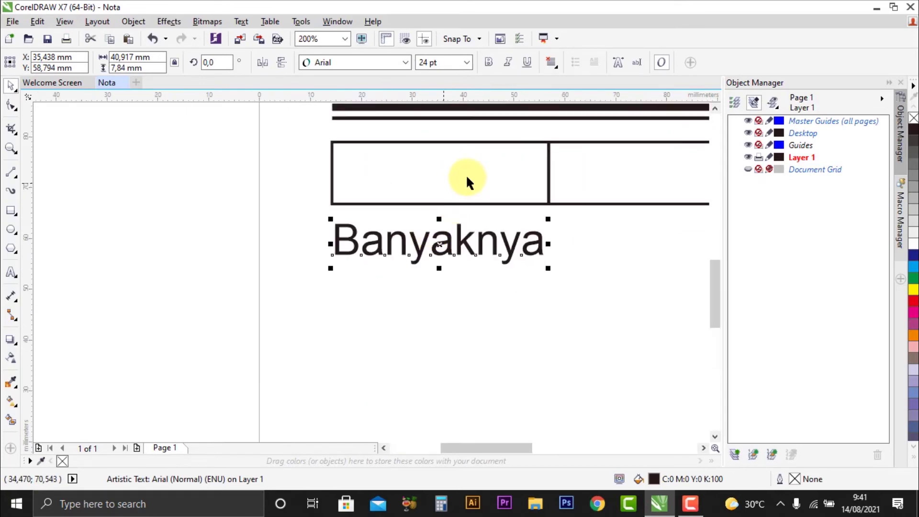
{"action": "left_click", "coordinate": [577, 247]}
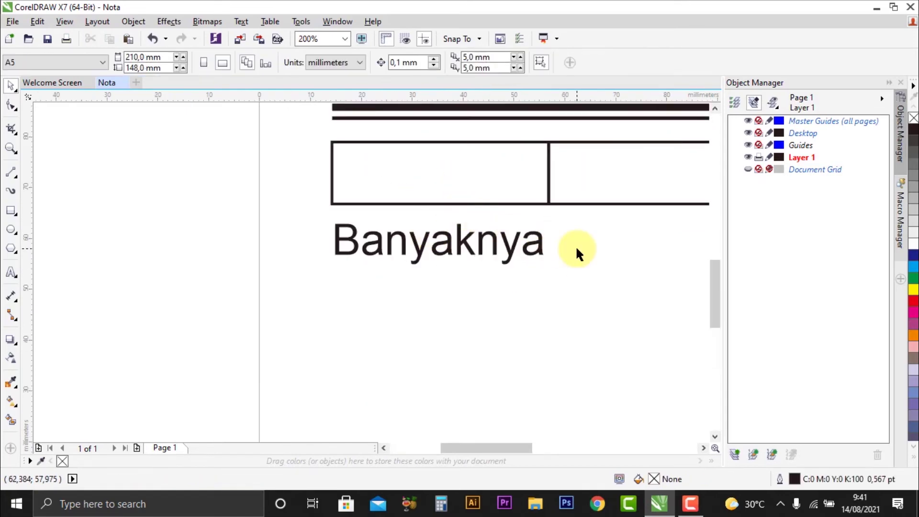
{"action": "left_click", "coordinate": [508, 253]}
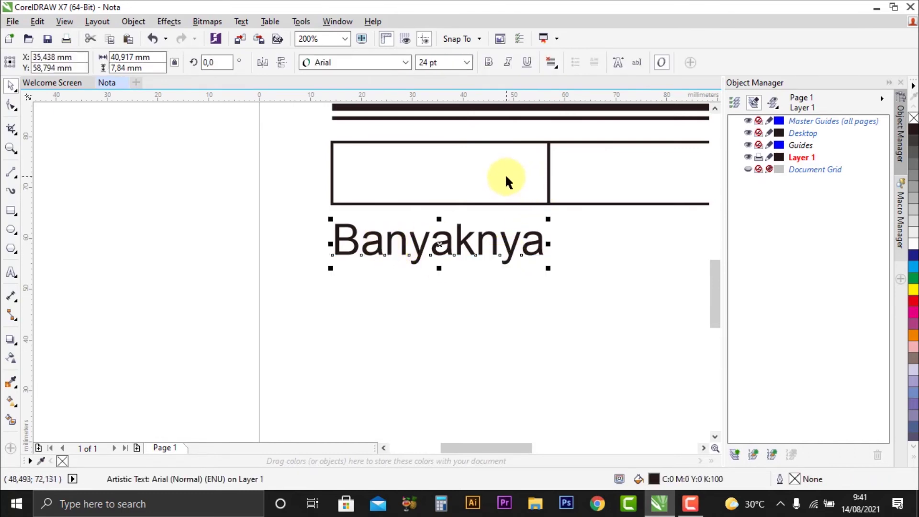
- Centre the "Banyaknya" text inside the first table cell using Align Centers Horizontally and Align Centers Vertically
{"action": "key", "text": "shift"}
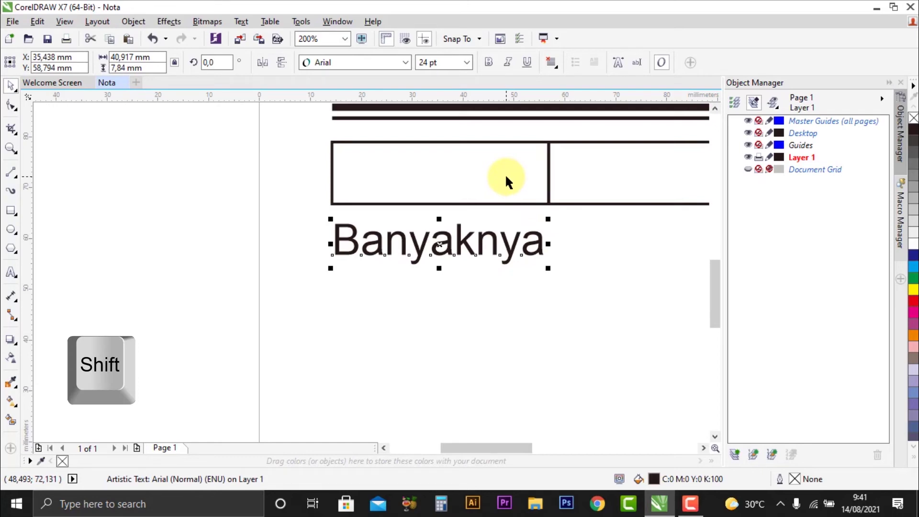
{"action": "left_click", "coordinate": [504, 174], "text": "shift"}
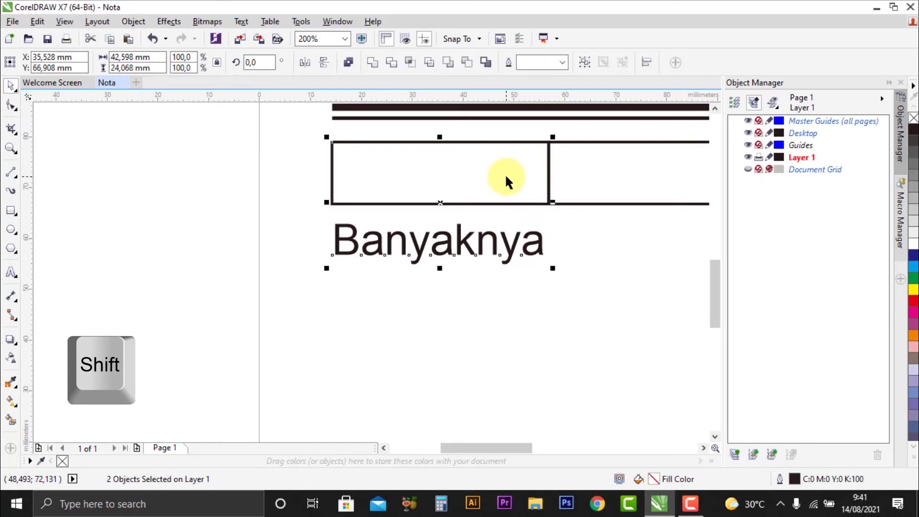
{"action": "left_click", "coordinate": [125, 22]}
{"action": "mouse_move", "coordinate": [201, 174]}
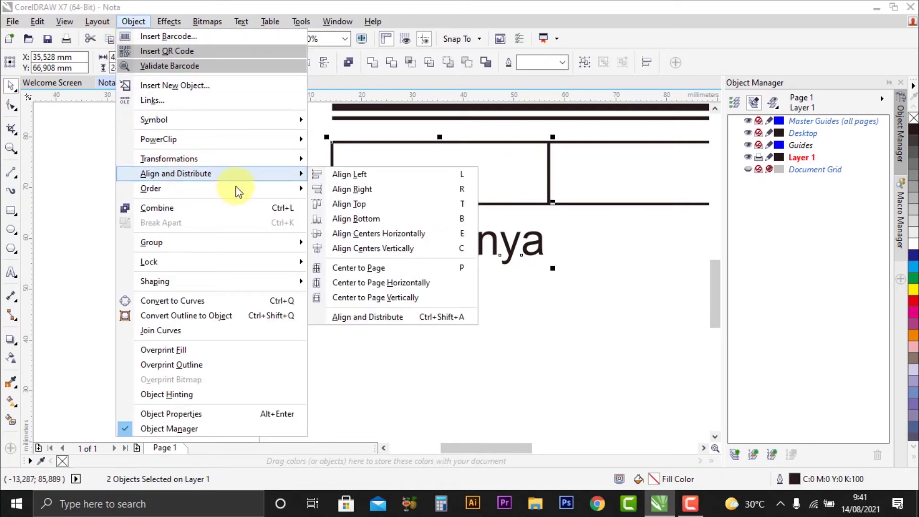
{"action": "left_click", "coordinate": [415, 234]}
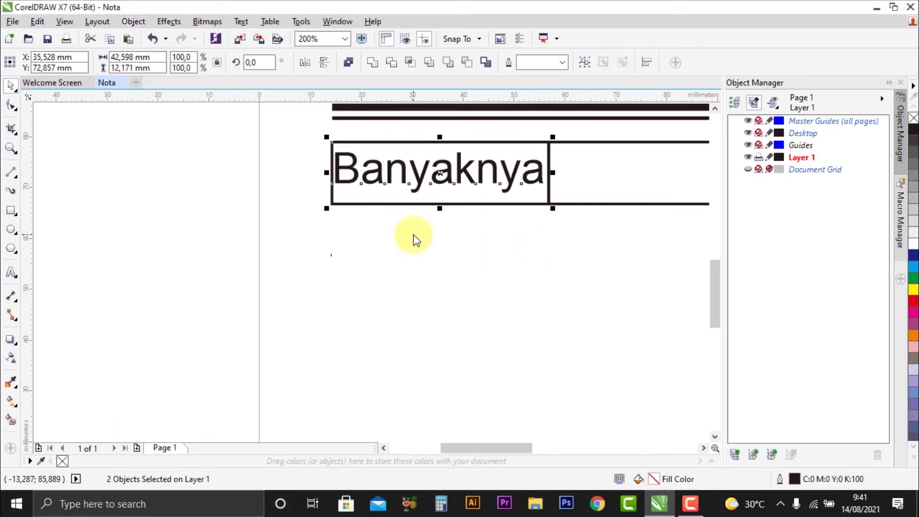
{"action": "left_click", "coordinate": [132, 22]}
{"action": "mouse_move", "coordinate": [201, 174]}
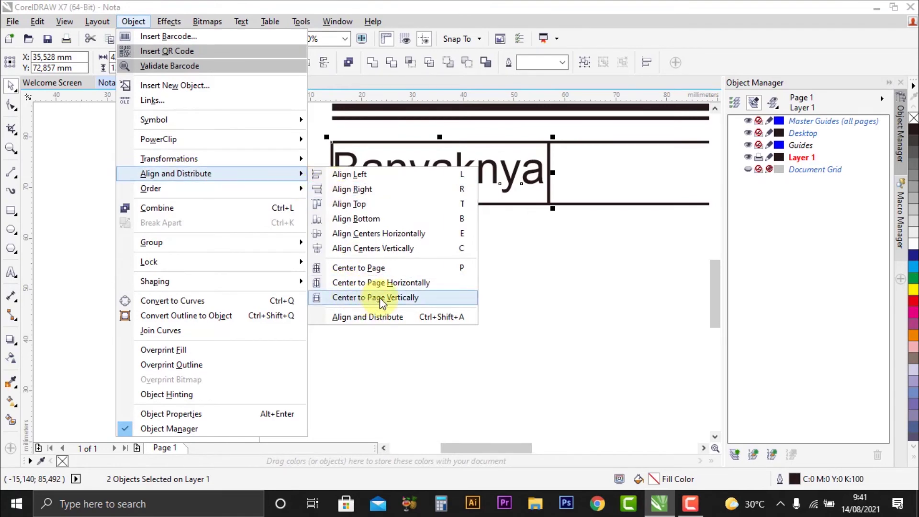
{"action": "left_click", "coordinate": [412, 249]}
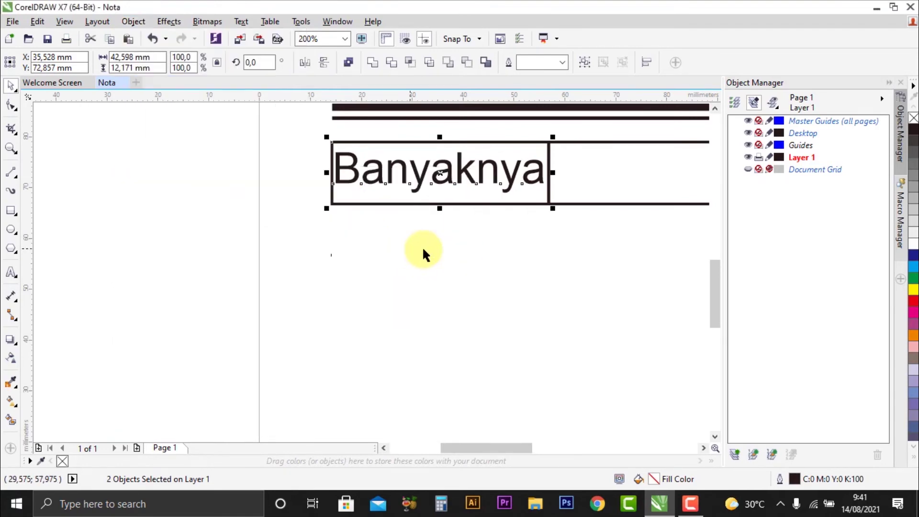
- Scale the "Banyaknya" text down around its centre to about 22.8 mm wide, about 13.4 pt
{"action": "left_click", "coordinate": [444, 228]}
{"action": "scroll", "coordinate": [464, 174], "scroll_direction": "up", "scroll_amount": 2}
{"action": "left_click", "coordinate": [462, 181]}
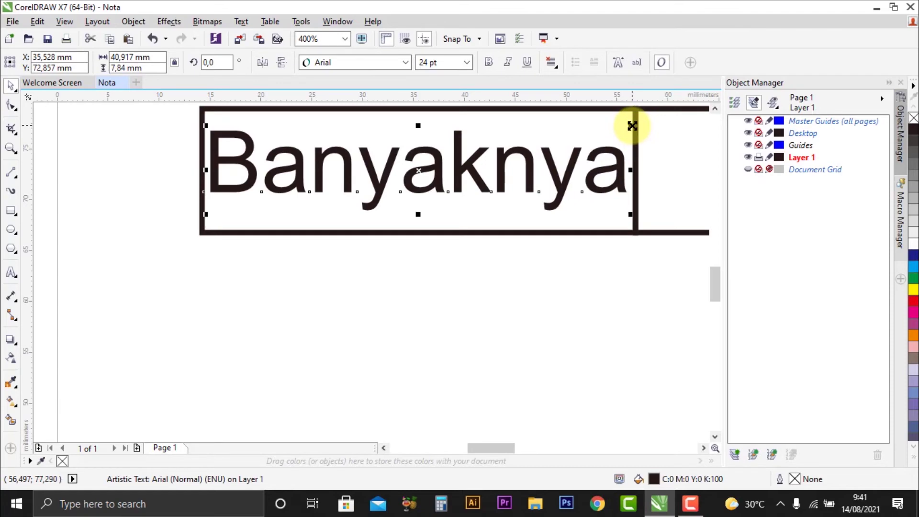
{"action": "left_click_drag", "start_coordinate": [632, 124], "coordinate": [608, 141]}
{"action": "left_click", "coordinate": [496, 312]}
{"action": "scroll", "coordinate": [308, 300], "scroll_direction": "down", "scroll_amount": 2}
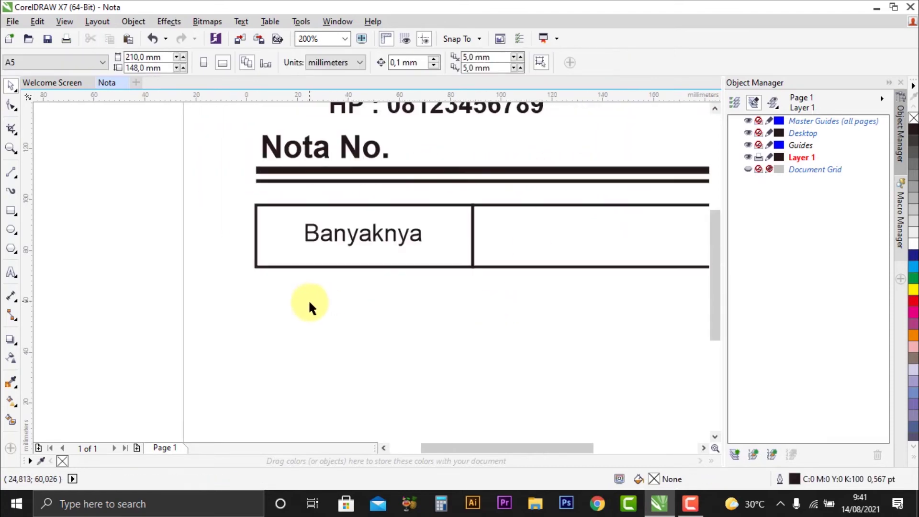
{"action": "scroll", "coordinate": [296, 294], "scroll_direction": "up", "scroll_amount": 1}
- Make the "Banyaknya" text in the first table cell bold
{"action": "left_click", "coordinate": [380, 243]}
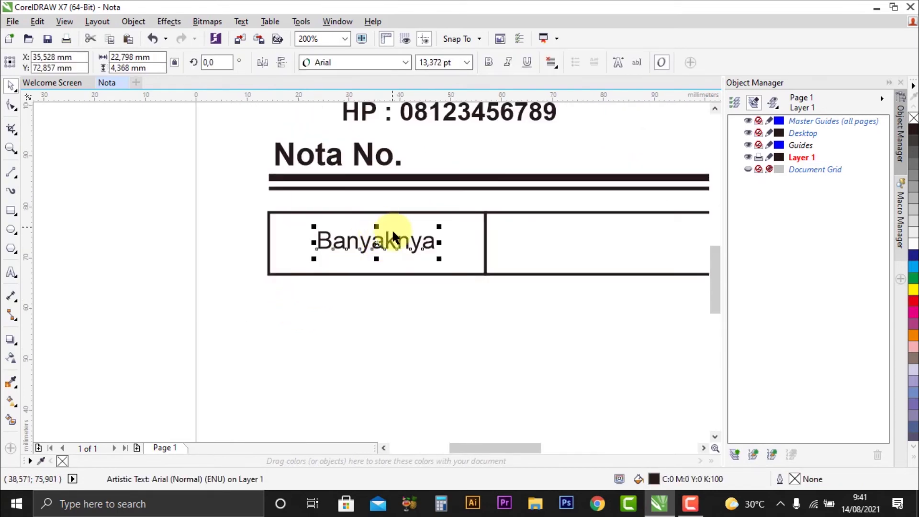
{"action": "left_click", "coordinate": [488, 67]}
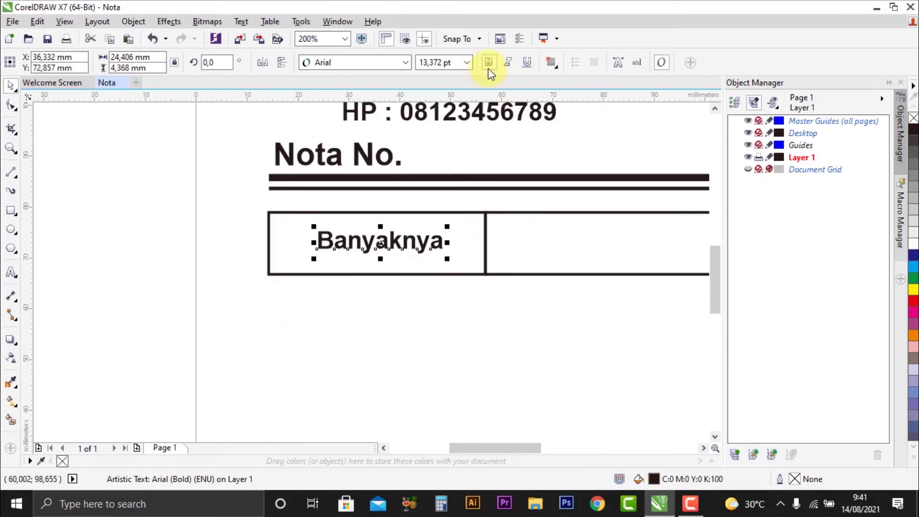
{"action": "scroll", "coordinate": [341, 278], "scroll_direction": "up", "scroll_amount": 1}
{"action": "left_click", "coordinate": [378, 301]}
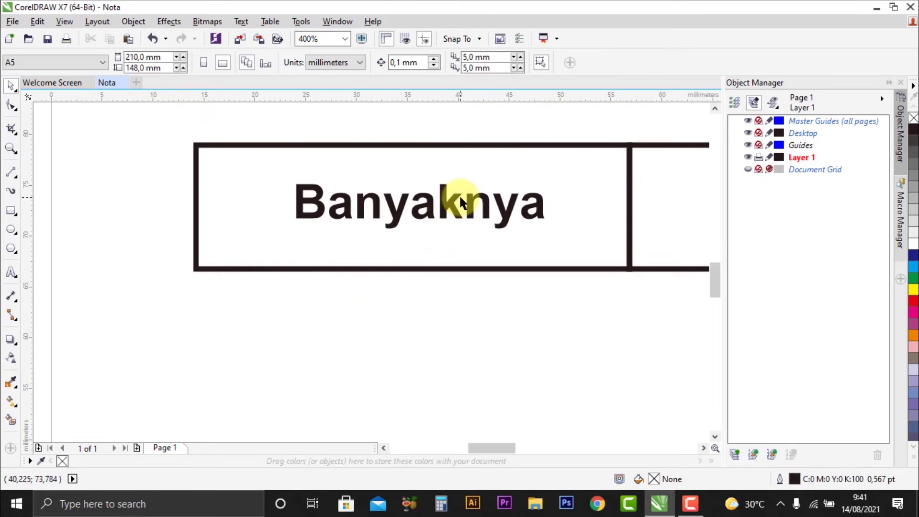
- Switch the "Banyaknya" text back and forth between regular and bold to compare its width, ending on bold
{"action": "left_click", "coordinate": [456, 197]}
{"action": "key", "text": "ctrl+z"}
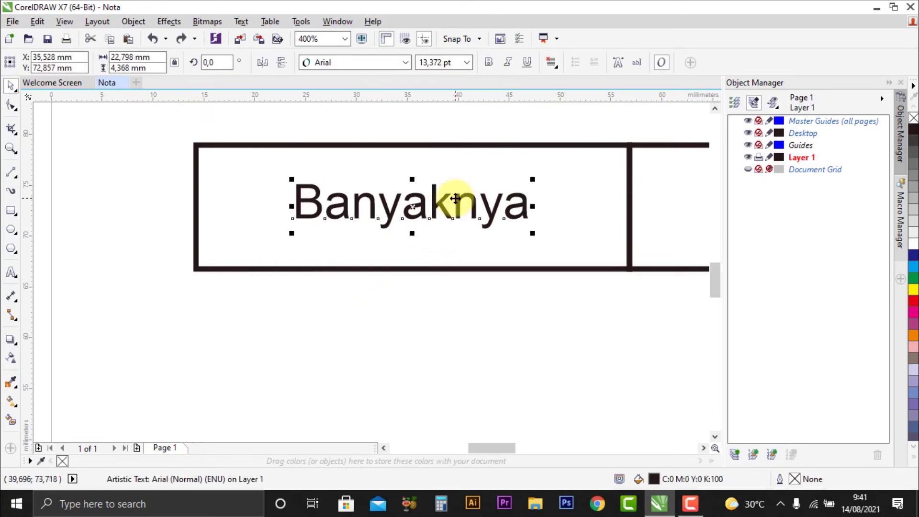
{"action": "left_click", "coordinate": [489, 64]}
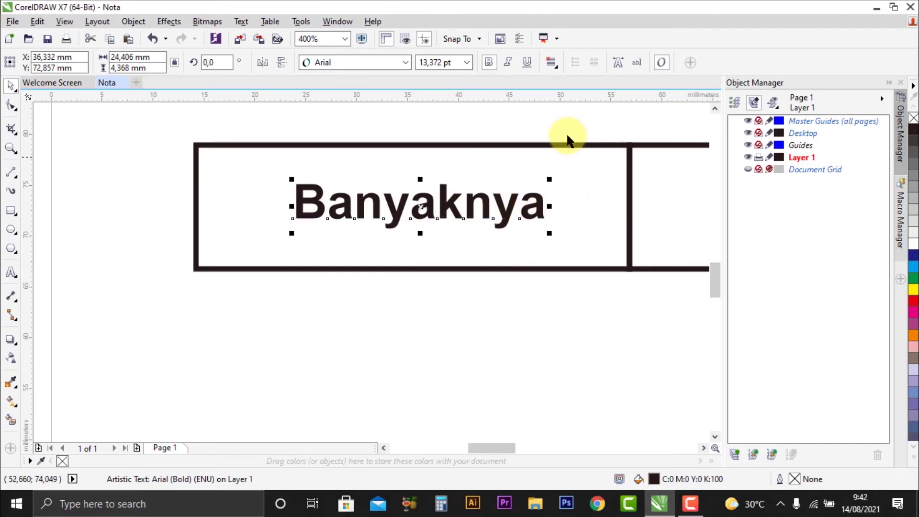
{"action": "key", "text": "ctrl+z"}
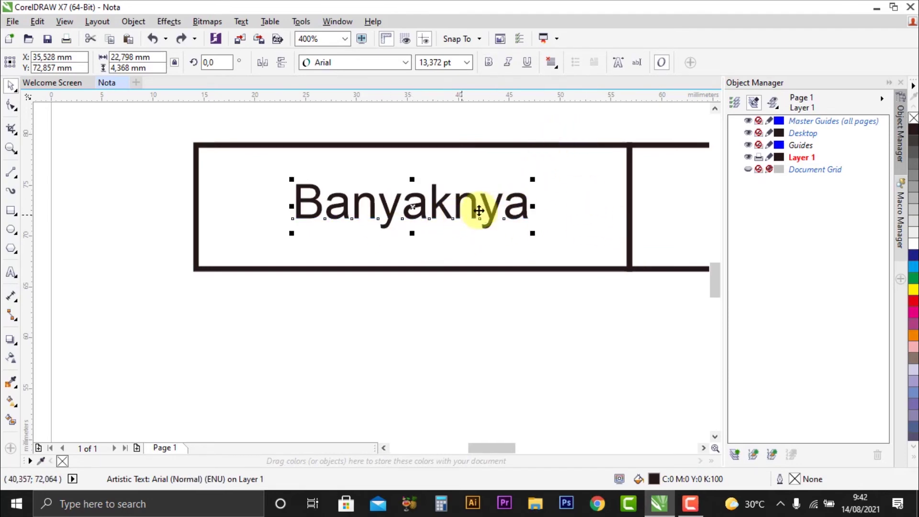
{"action": "left_click", "coordinate": [488, 64]}
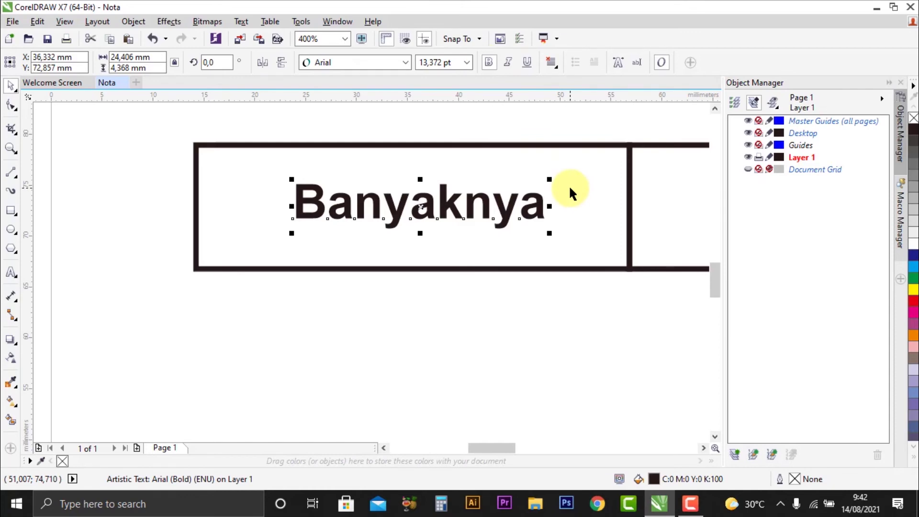
{"action": "left_click", "coordinate": [509, 306]}
- Recentre the bold "Banyaknya" text across the width of the first cell with Align Centers Vertically
{"action": "left_click", "coordinate": [509, 214]}
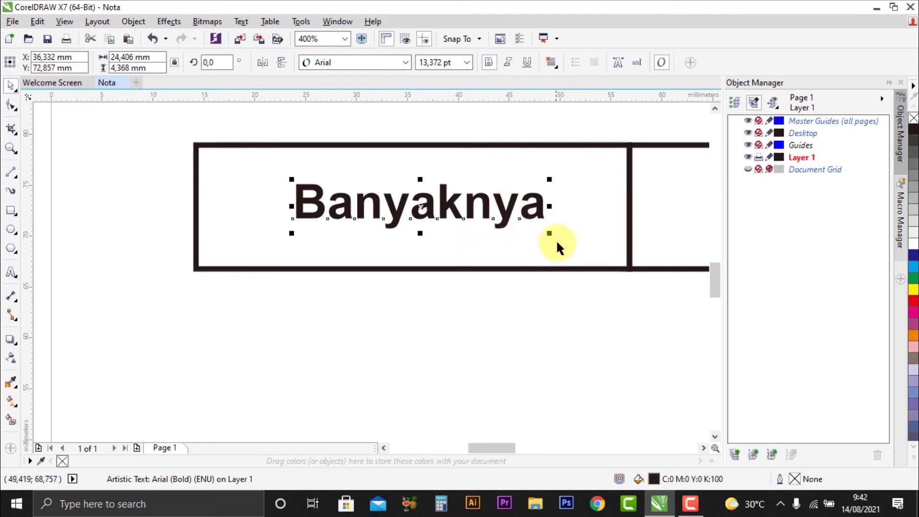
{"action": "left_click", "coordinate": [586, 208], "text": "shift"}
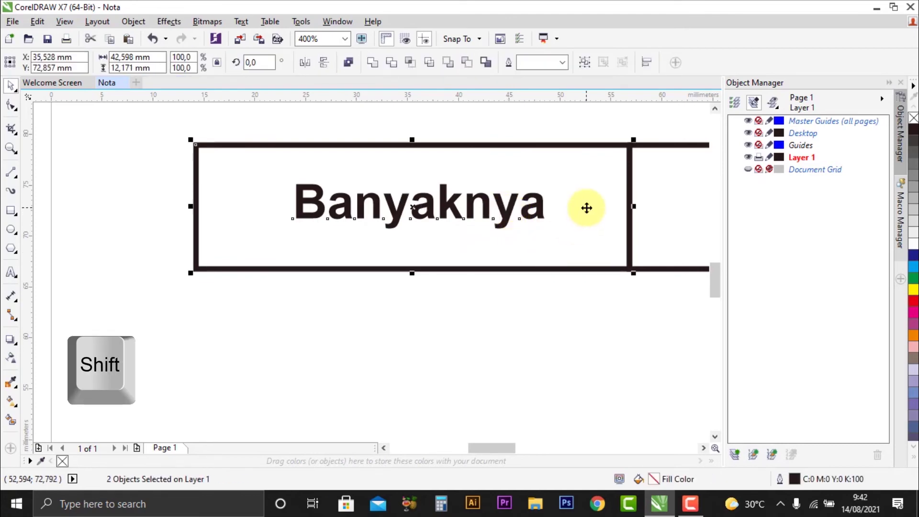
{"action": "left_click", "coordinate": [136, 22]}
{"action": "mouse_move", "coordinate": [191, 173]}
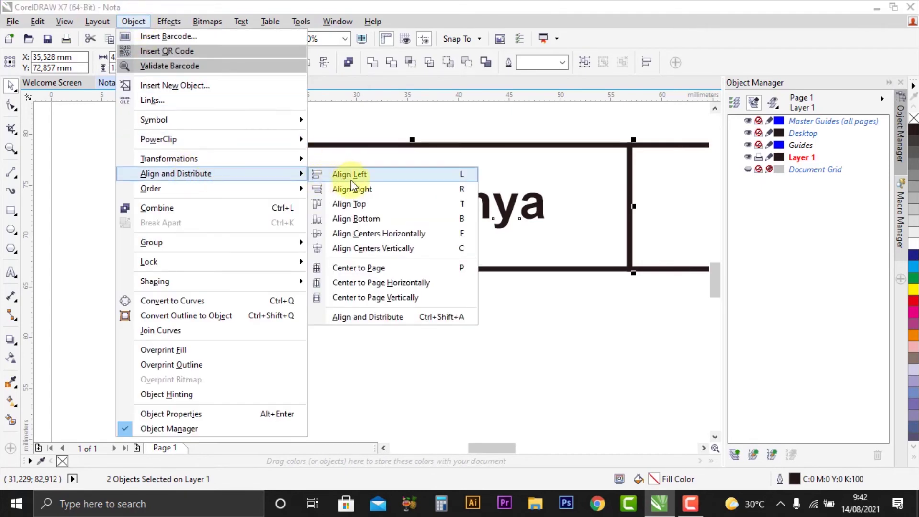
{"action": "left_click", "coordinate": [392, 249]}
{"action": "left_click", "coordinate": [379, 335]}
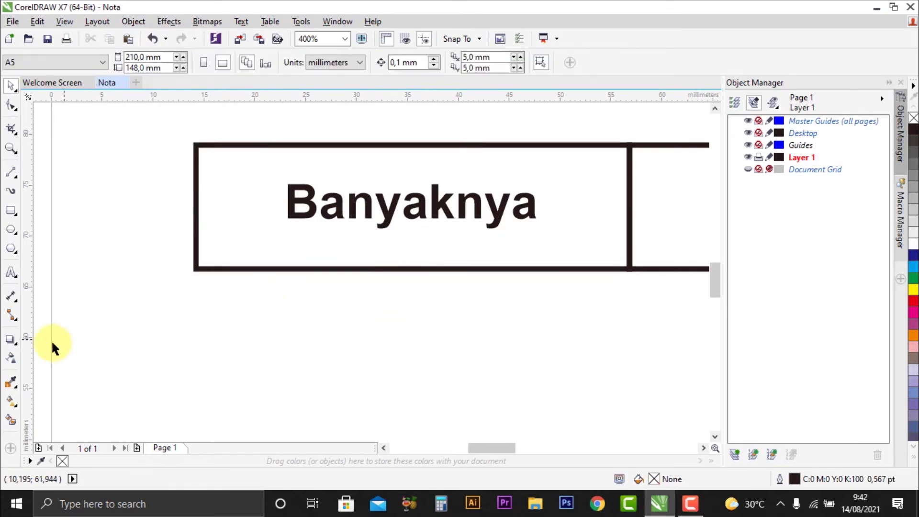
- Duplicate the "Banyaknya" text and move the copy about 57 mm straight right into the second cell
{"action": "scroll", "coordinate": [57, 338], "scroll_direction": "down", "scroll_amount": 2}
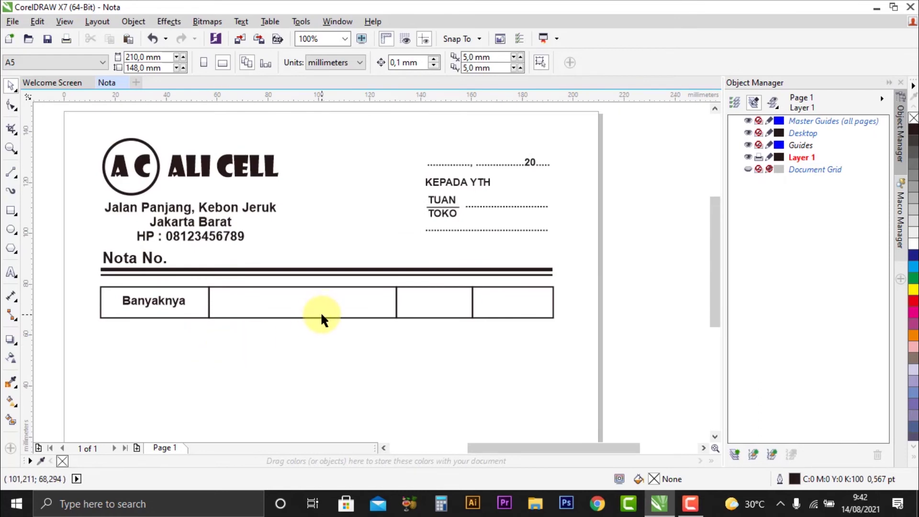
{"action": "scroll", "coordinate": [211, 328], "scroll_direction": "up", "scroll_amount": 1}
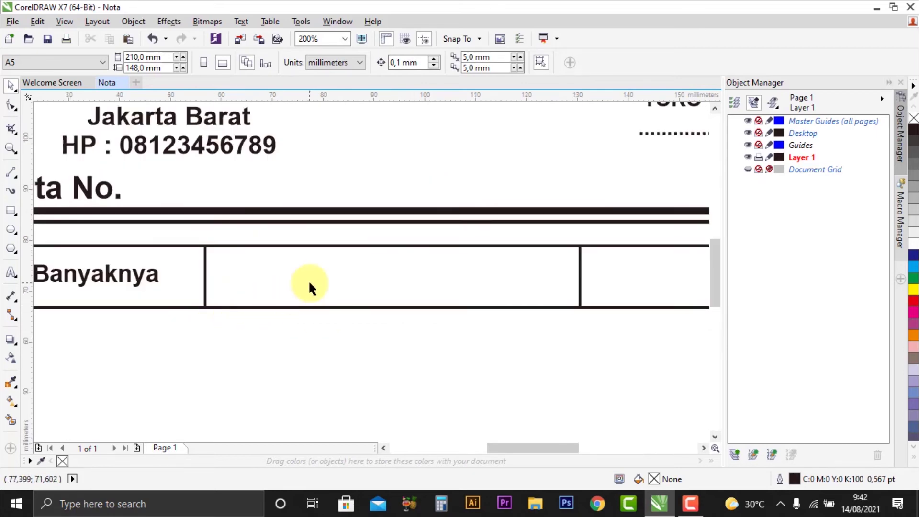
{"action": "scroll", "coordinate": [308, 287], "scroll_direction": "down", "scroll_amount": 1}
{"action": "left_click", "coordinate": [208, 277]}
{"action": "scroll", "coordinate": [183, 296], "scroll_direction": "up", "scroll_amount": 1}
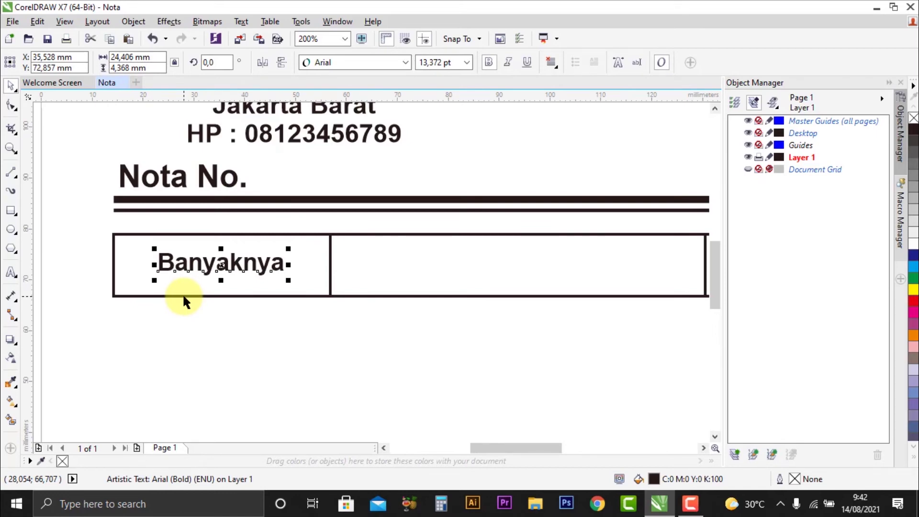
{"action": "key", "text": "ctrl+c"}
{"action": "key", "text": "ctrl+v"}
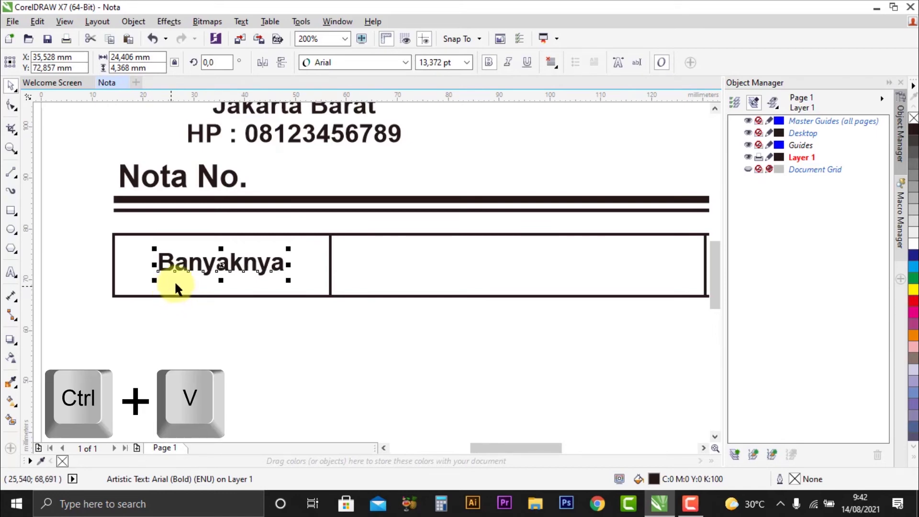
{"action": "left_click_drag", "start_coordinate": [222, 263], "coordinate": [510, 275]}
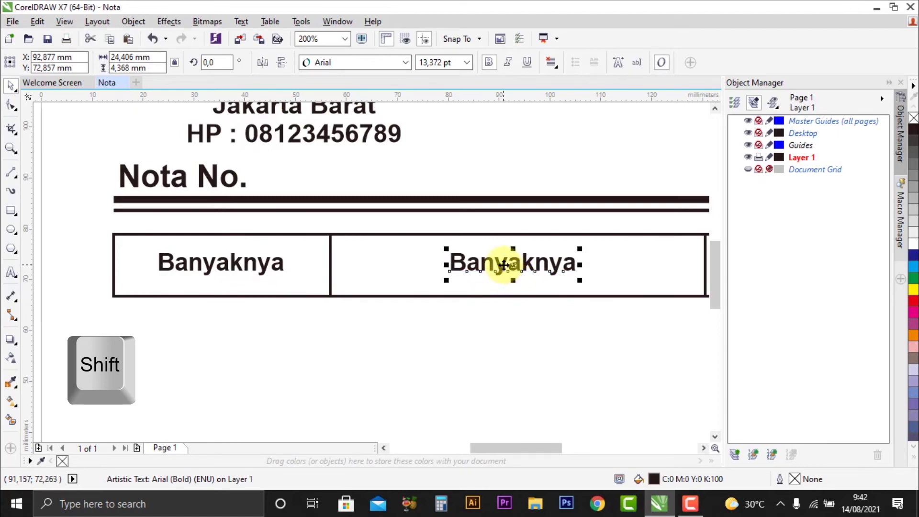
- Replace the copied text in the second cell with "Nama Barang"
{"action": "left_click", "coordinate": [14, 274]}
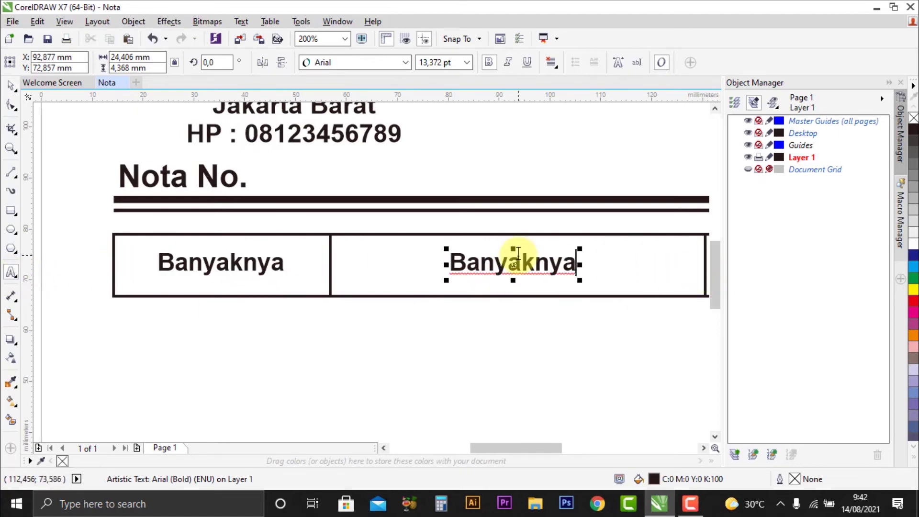
{"action": "key", "text": "BackSpace"}
{"action": "key", "text": "BackSpace"}
{"action": "key", "text": "BackSpace"}
{"action": "key", "text": "BackSpace"}
{"action": "key", "text": "BackSpace"}
{"action": "key", "text": "BackSpace"}
{"action": "key", "text": "BackSpace"}
{"action": "key", "text": "BackSpace"}
{"action": "key", "text": "BackSpace"}
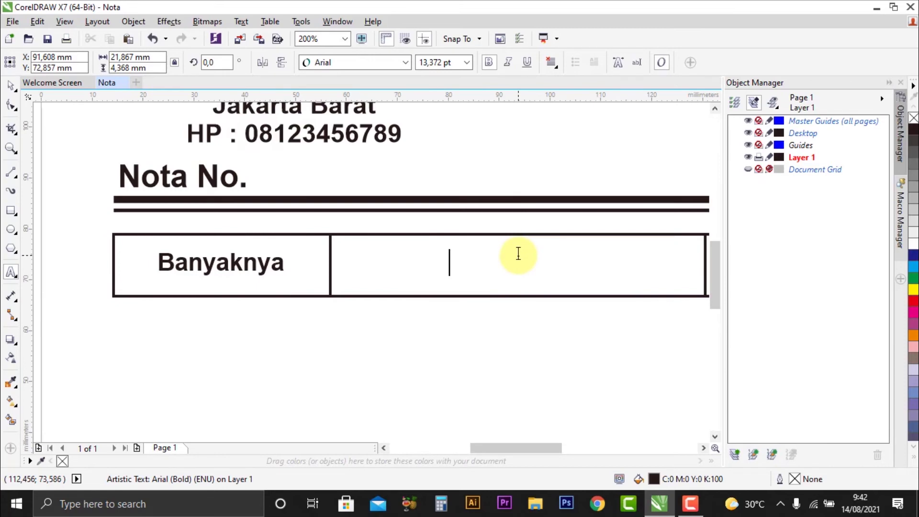
{"action": "type", "text": "Nama N"}
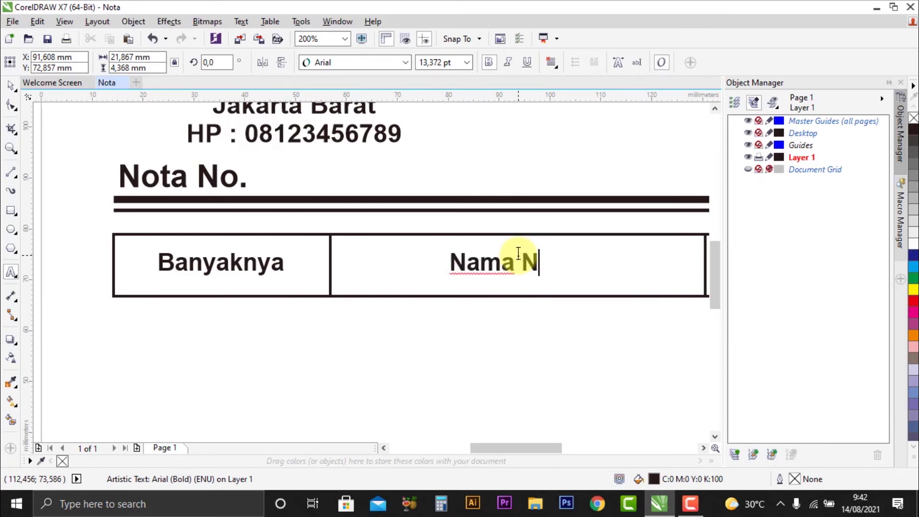
{"action": "key", "text": "BackSpace"}
{"action": "type", "text": "Baram"}
{"action": "key", "text": "BackSpace"}
{"action": "type", "text": "ng"}
{"action": "key", "text": "Escape"}
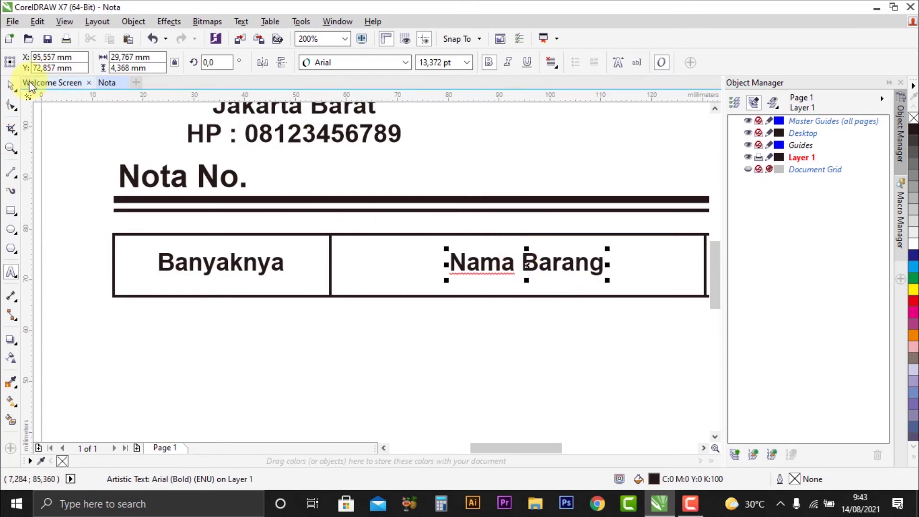
- Centre the "Nama Barang" text across the width of the second cell with Align Centers Vertically
{"action": "scroll", "coordinate": [473, 318], "scroll_direction": "down", "scroll_amount": 2}
{"action": "scroll", "coordinate": [477, 316], "scroll_direction": "up", "scroll_amount": 2}
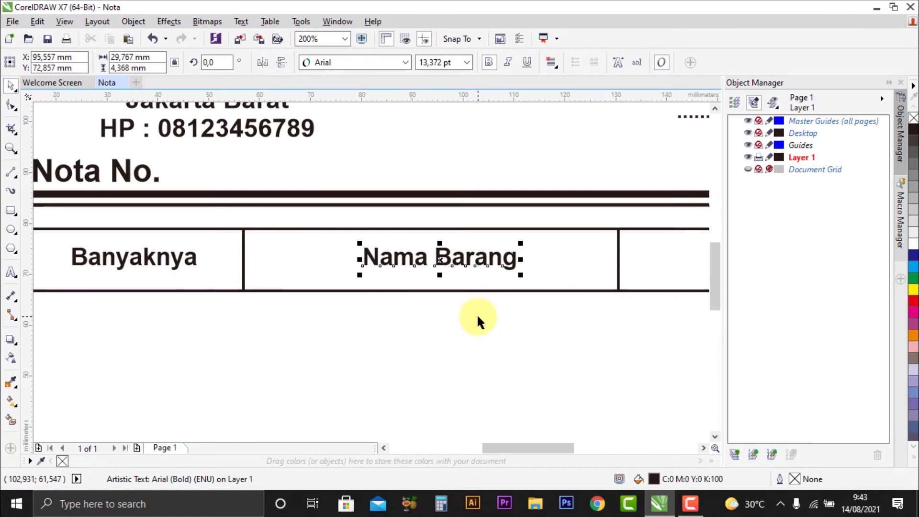
{"action": "left_click", "coordinate": [566, 278], "text": "shift"}
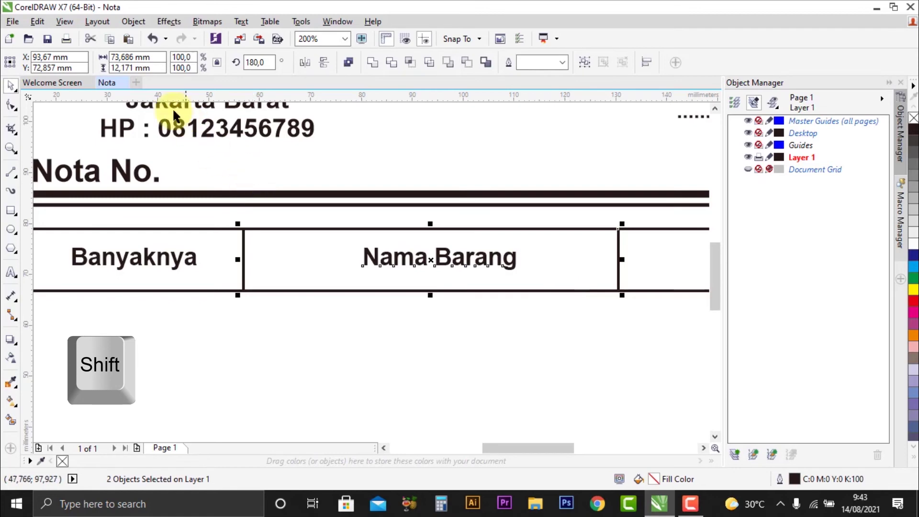
{"action": "left_click", "coordinate": [133, 21]}
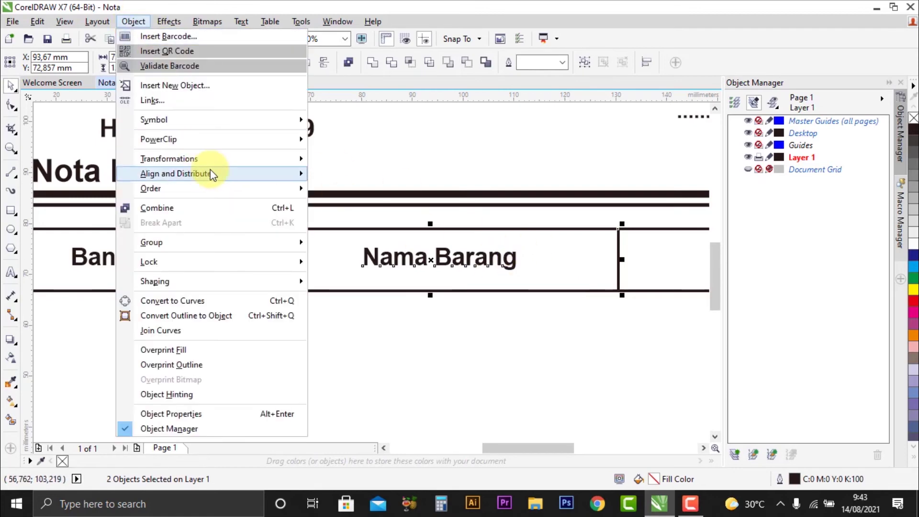
{"action": "mouse_move", "coordinate": [214, 171]}
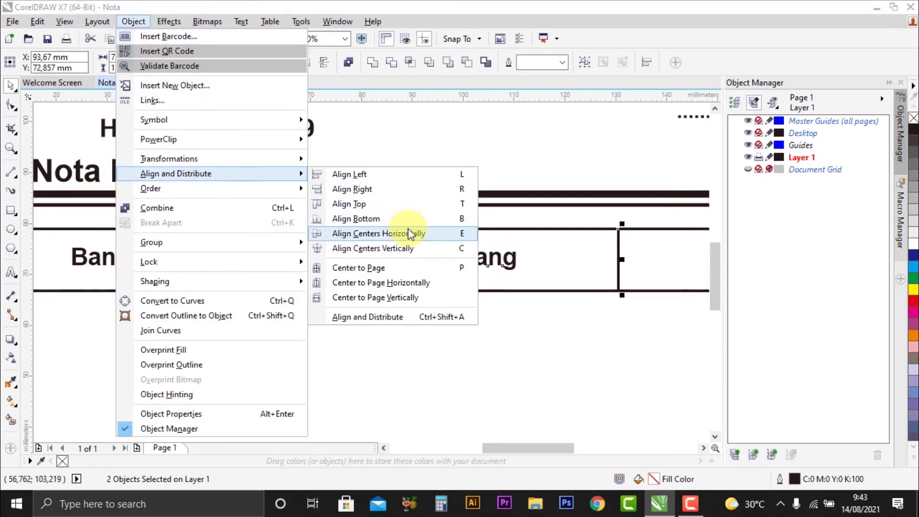
{"action": "left_click", "coordinate": [414, 249]}
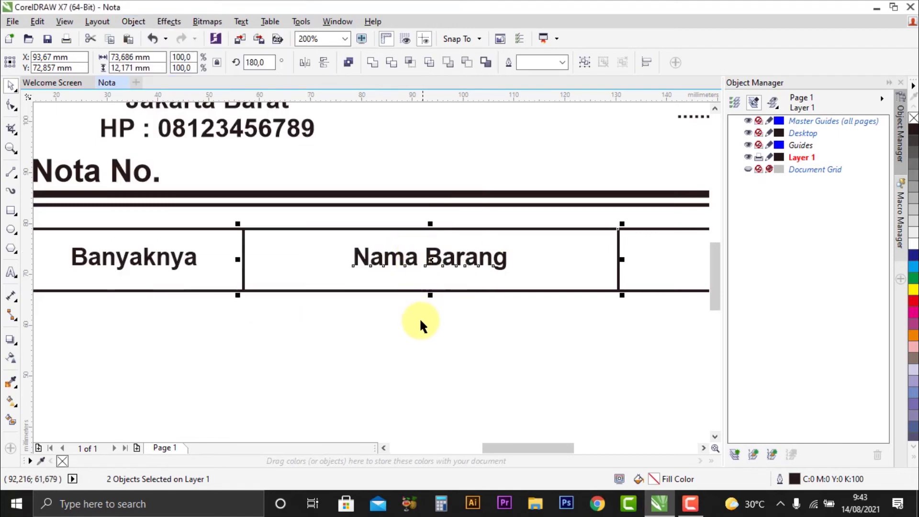
{"action": "left_click", "coordinate": [310, 308]}
{"action": "scroll", "coordinate": [310, 308], "scroll_direction": "down", "scroll_amount": 2}
{"action": "scroll", "coordinate": [360, 300], "scroll_direction": "up", "scroll_amount": 1}
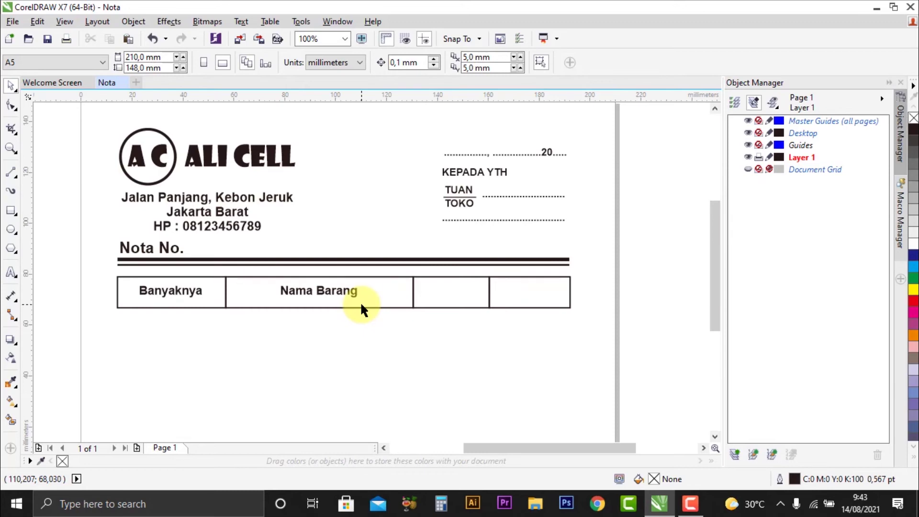
{"action": "scroll", "coordinate": [360, 301], "scroll_direction": "up", "scroll_amount": 2}
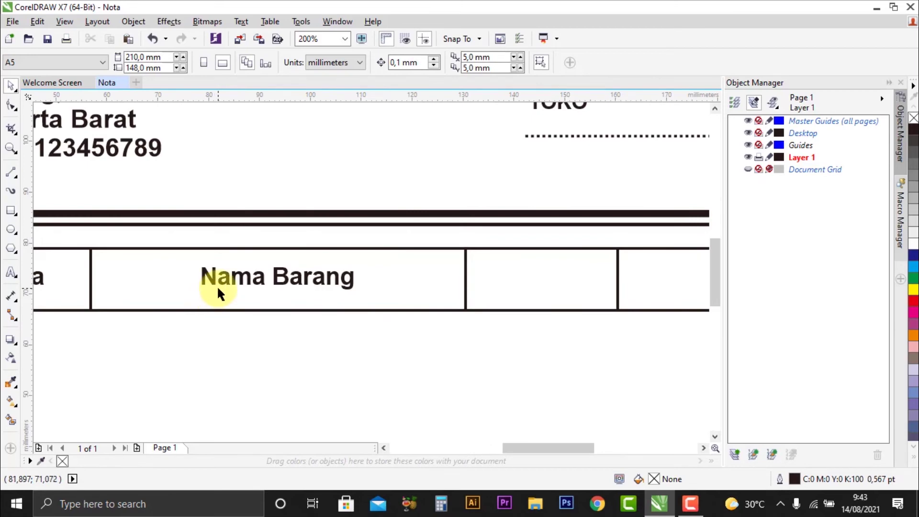
- Duplicate the "Nama Barang" text and move the copy about 52 mm straight right into the third cell
{"action": "left_click", "coordinate": [300, 283]}
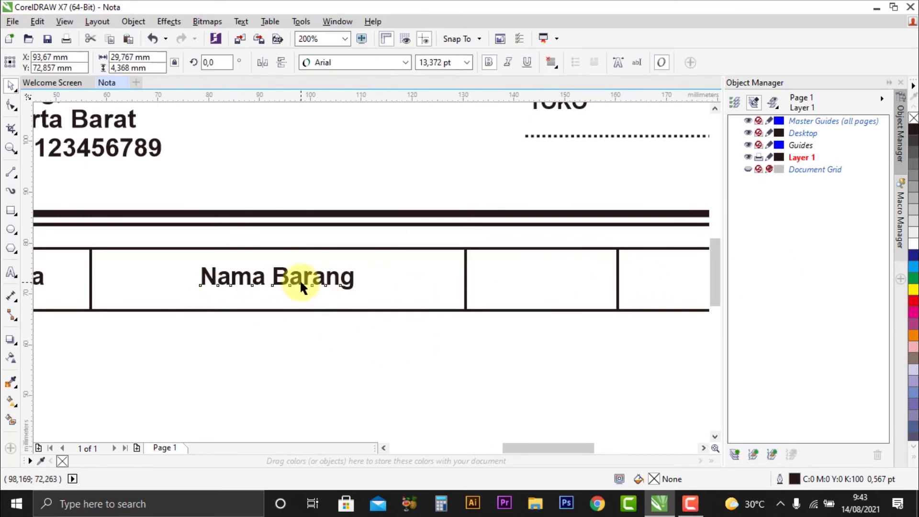
{"action": "left_click", "coordinate": [513, 343]}
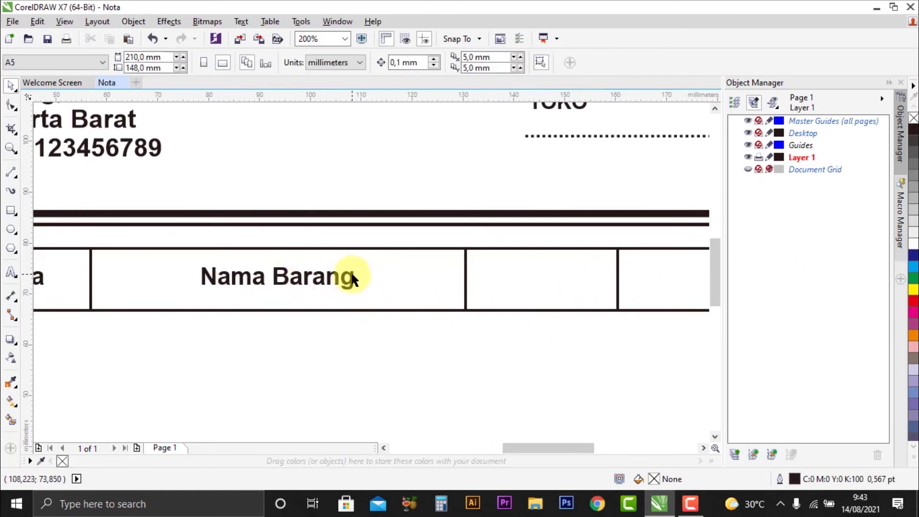
{"action": "left_click", "coordinate": [353, 279]}
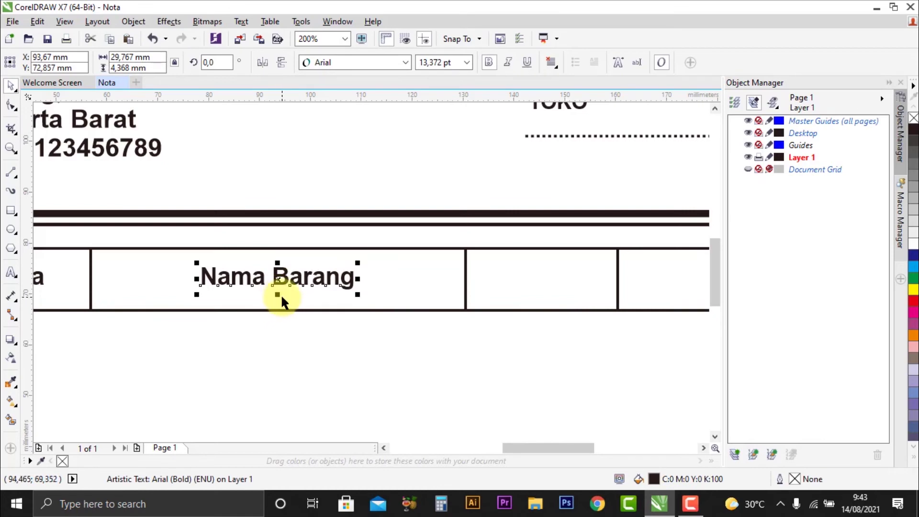
{"action": "key", "text": "ctrl+c"}
{"action": "key", "text": "ctrl+v"}
{"action": "left_click_drag", "start_coordinate": [278, 285], "coordinate": [542, 289]}
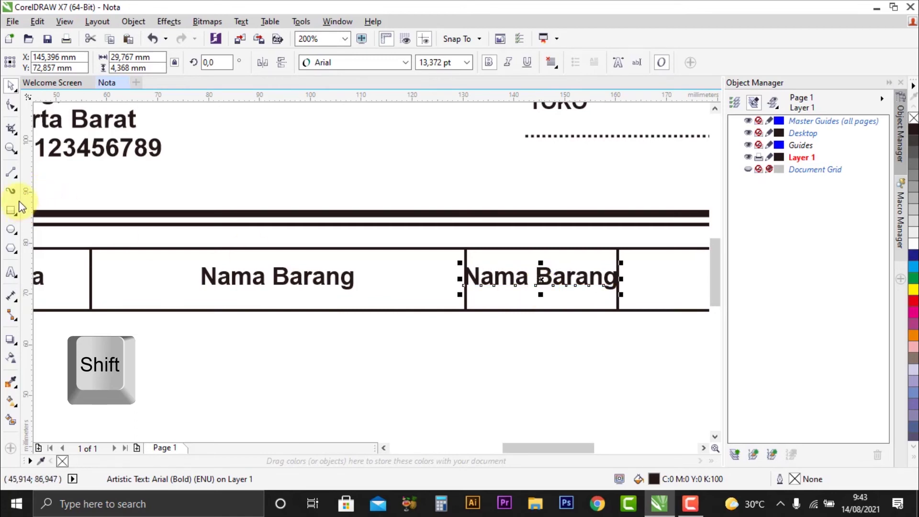
- Replace the copied text in the third cell with "Harga"
{"action": "left_click", "coordinate": [12, 275]}
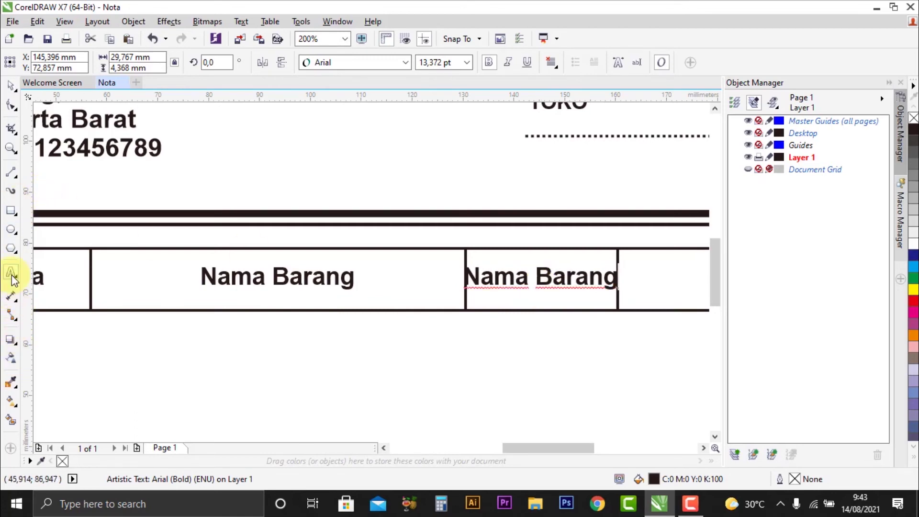
{"action": "key", "text": "BackSpace"}
{"action": "key", "text": "BackSpace"}
{"action": "key", "text": "BackSpace"}
{"action": "key", "text": "BackSpace"}
{"action": "key", "text": "BackSpace"}
{"action": "key", "text": "BackSpace"}
{"action": "key", "text": "BackSpace"}
{"action": "key", "text": "BackSpace"}
{"action": "key", "text": "BackSpace"}
{"action": "key", "text": "BackSpace"}
{"action": "key", "text": "BackSpace"}
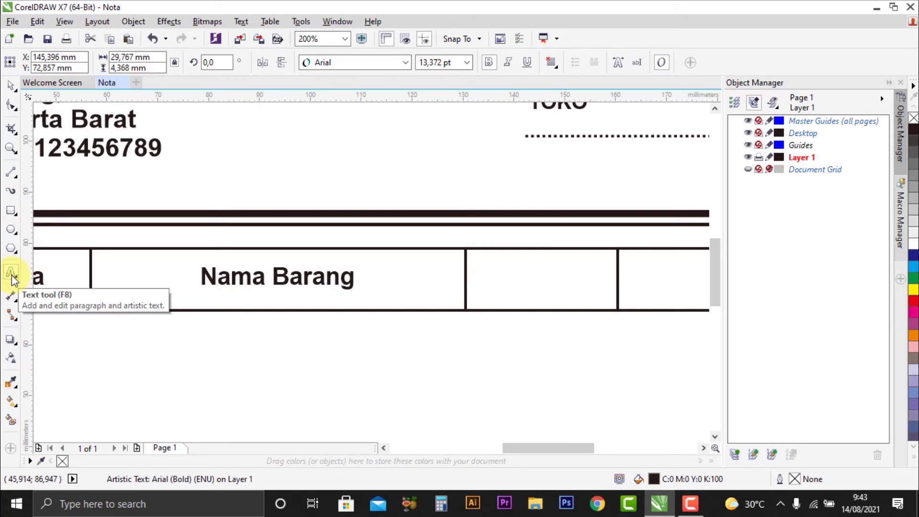
{"action": "type", "text": "har"}
{"action": "key", "text": "BackSpace"}
{"action": "key", "text": "BackSpace"}
{"action": "key", "text": "BackSpace"}
{"action": "type", "text": "HAR"}
{"action": "key", "text": "BackSpace"}
{"action": "key", "text": "BackSpace"}
{"action": "type", "text": "arga"}
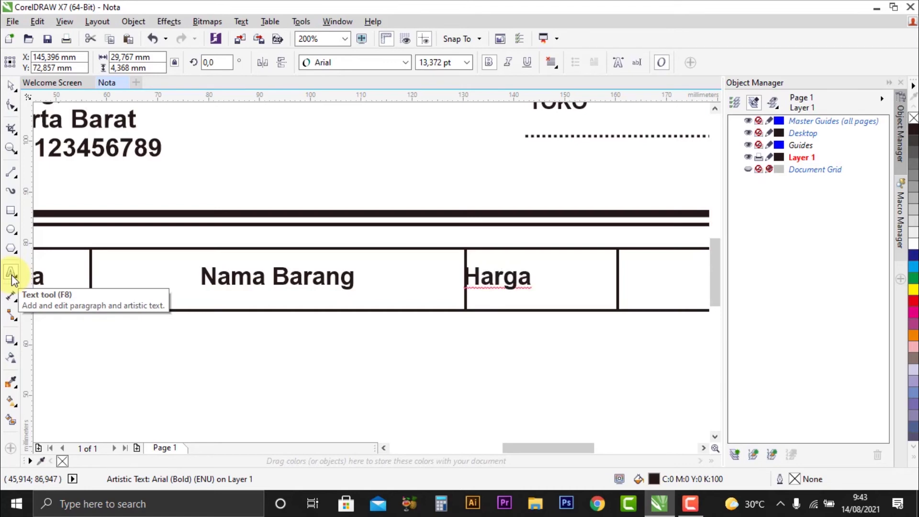
- Add "Satuan" as a second line below "Harga" in the third cell's heading
{"action": "key", "text": "BackSpace"}
{"action": "key", "text": "Home"}
{"action": "key", "text": "Return"}
{"action": "type", "text": "Satuan"}
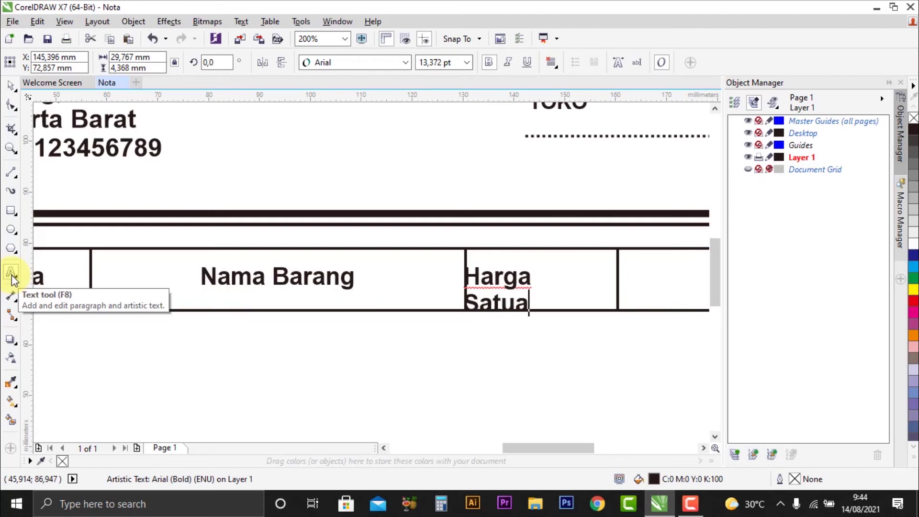
{"action": "left_click", "coordinate": [10, 86]}
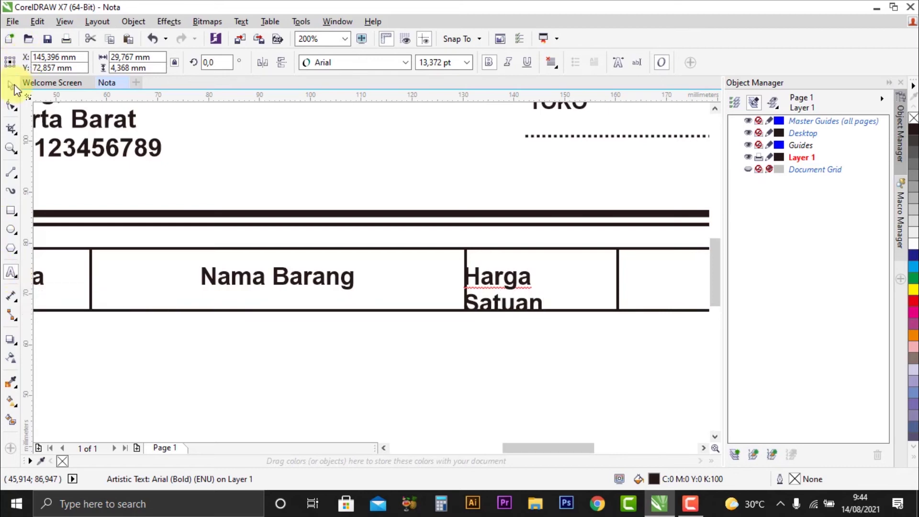
- Move the two-line "Harga Satuan" text so it sits roughly in the middle of the third cell
{"action": "left_click_drag", "start_coordinate": [504, 289], "coordinate": [529, 289]}
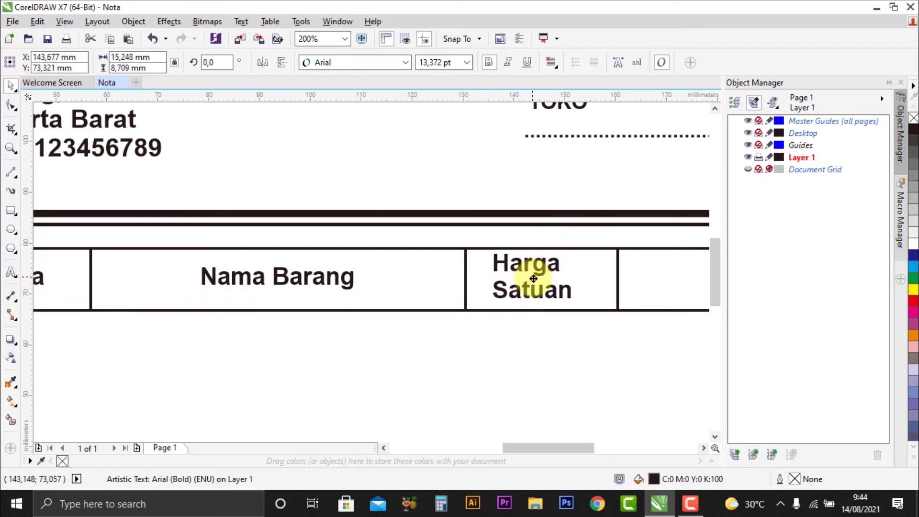
{"action": "scroll", "coordinate": [530, 289], "scroll_direction": "up", "scroll_amount": 2}
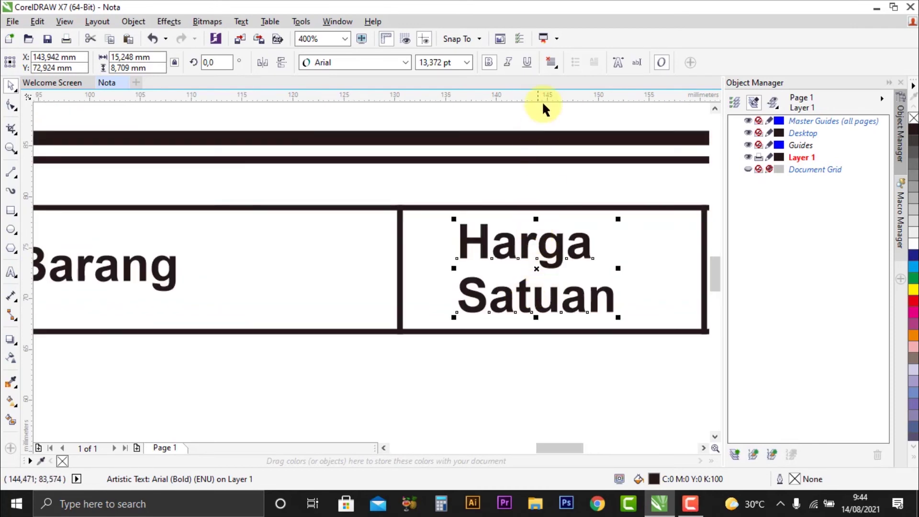
{"action": "scroll", "coordinate": [513, 322], "scroll_direction": "down", "scroll_amount": 2}
{"action": "scroll", "coordinate": [526, 307], "scroll_direction": "up", "scroll_amount": 2}
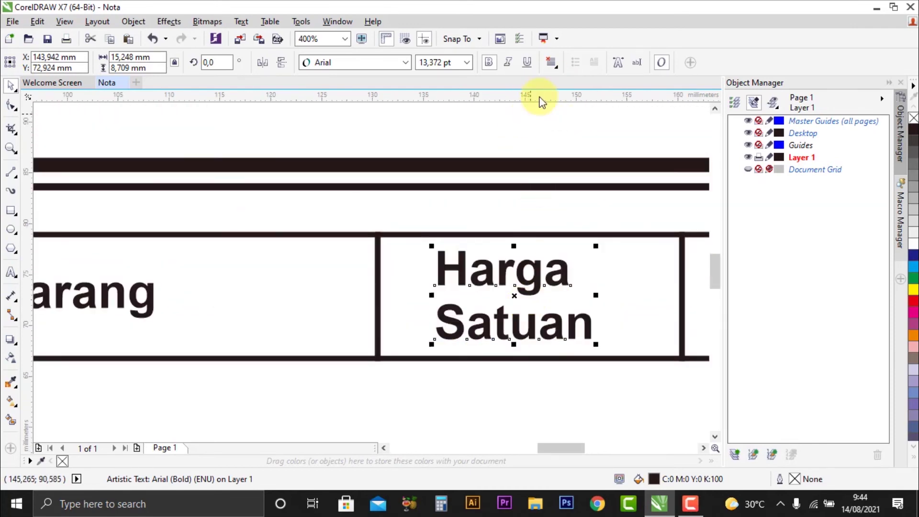
- Set the horizontal text alignment of the two-line "Harga Satuan" heading to Center
{"action": "left_click", "coordinate": [556, 67]}
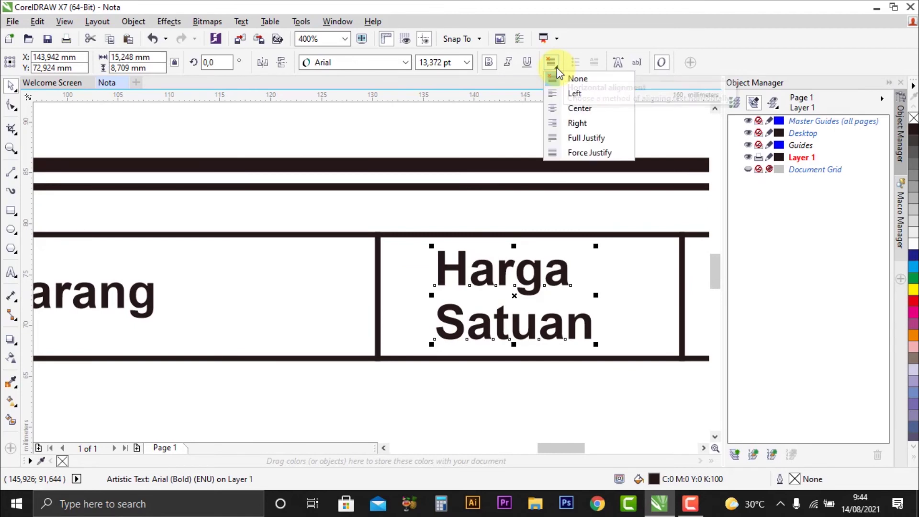
{"action": "left_click", "coordinate": [598, 113]}
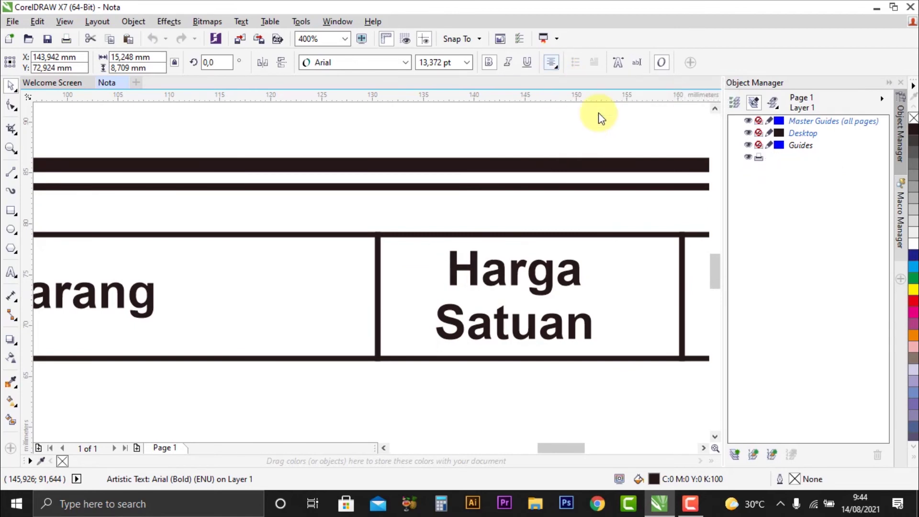
{"action": "left_click", "coordinate": [585, 403]}
{"action": "scroll", "coordinate": [474, 355], "scroll_direction": "down", "scroll_amount": 1}
{"action": "scroll", "coordinate": [480, 352], "scroll_direction": "up", "scroll_amount": 1}
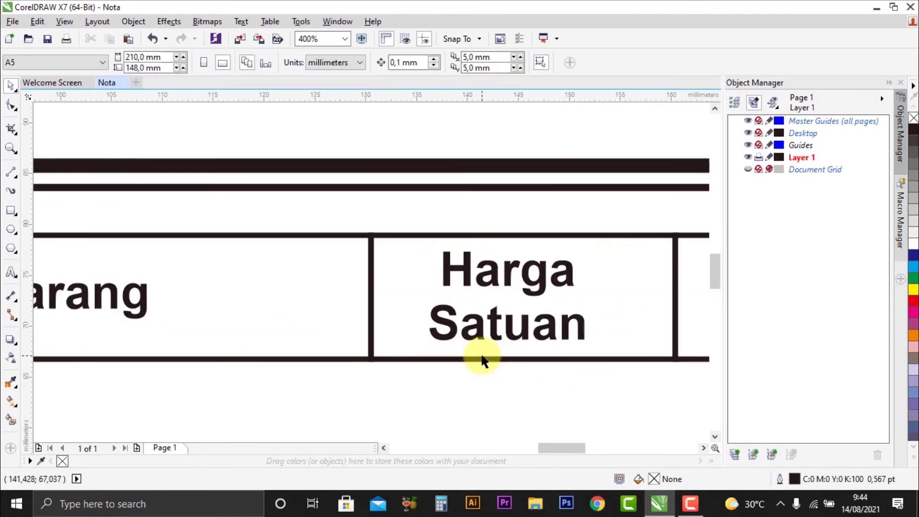
{"action": "scroll", "coordinate": [467, 340], "scroll_direction": "down", "scroll_amount": 1}
{"action": "scroll", "coordinate": [476, 339], "scroll_direction": "up", "scroll_amount": 1}
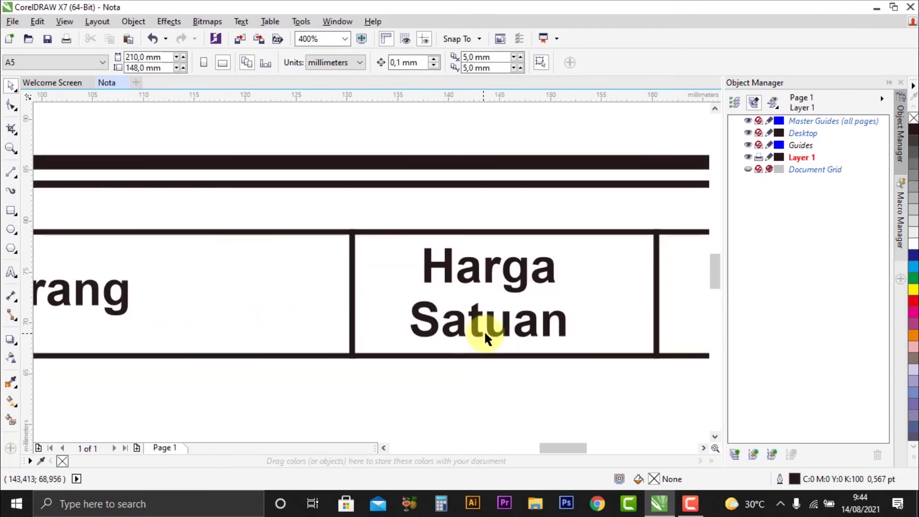
- Centre the "Harga Satuan" text on the third cell with Align Centers Horizontally and Align Centers Vertically
{"action": "left_click", "coordinate": [492, 330]}
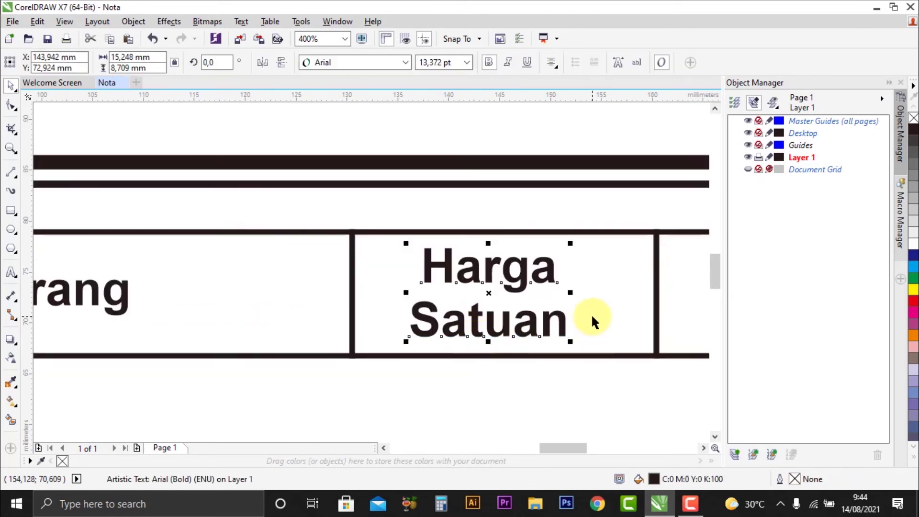
{"action": "left_click", "coordinate": [604, 308], "text": "shift"}
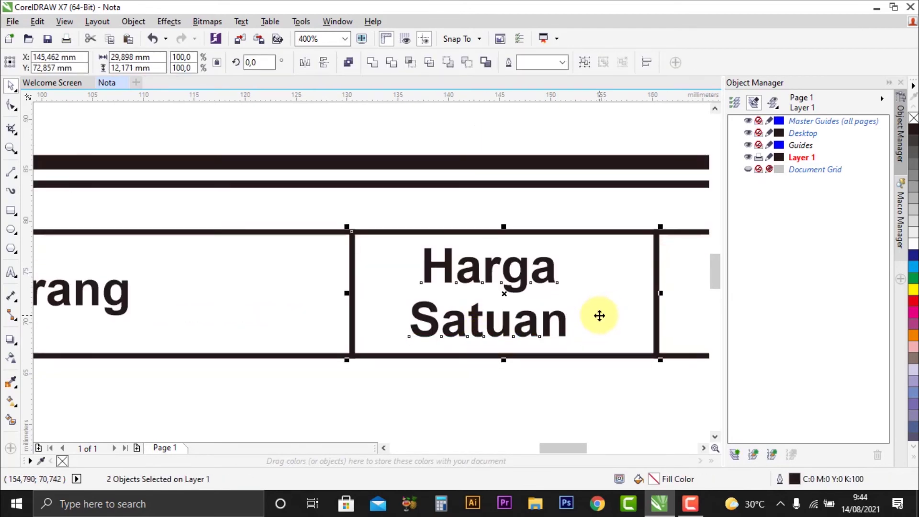
{"action": "key", "text": "shift"}
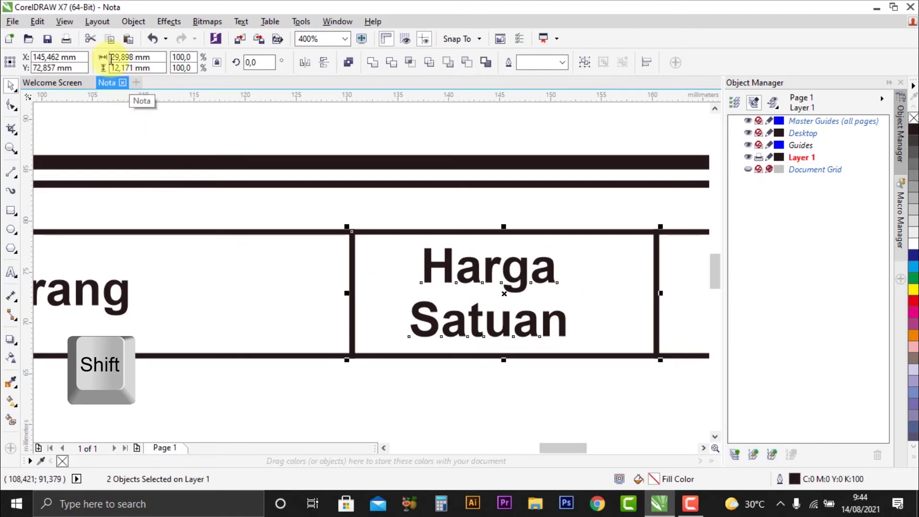
{"action": "left_click", "coordinate": [133, 21]}
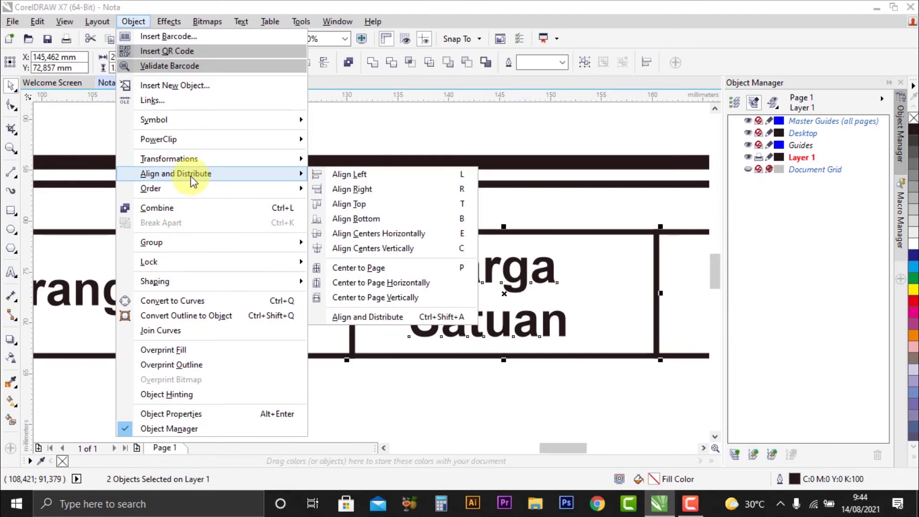
{"action": "mouse_move", "coordinate": [305, 177]}
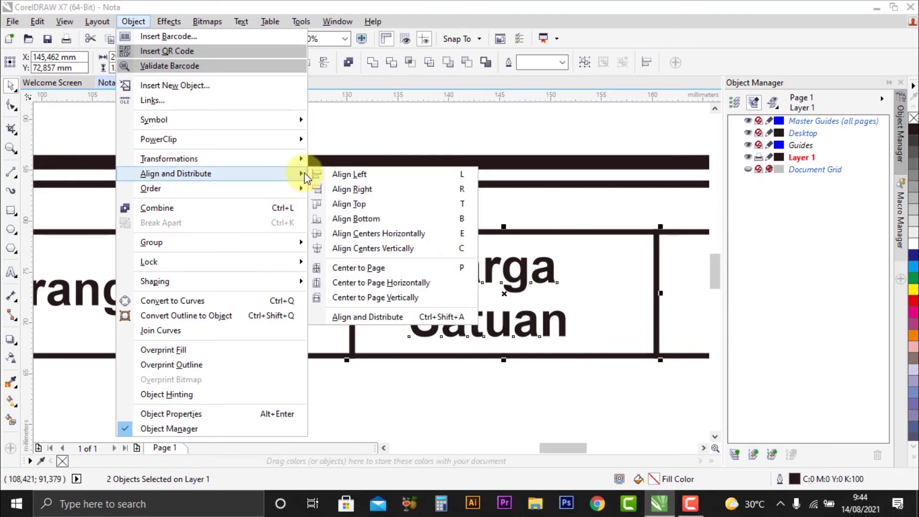
{"action": "left_click", "coordinate": [380, 234]}
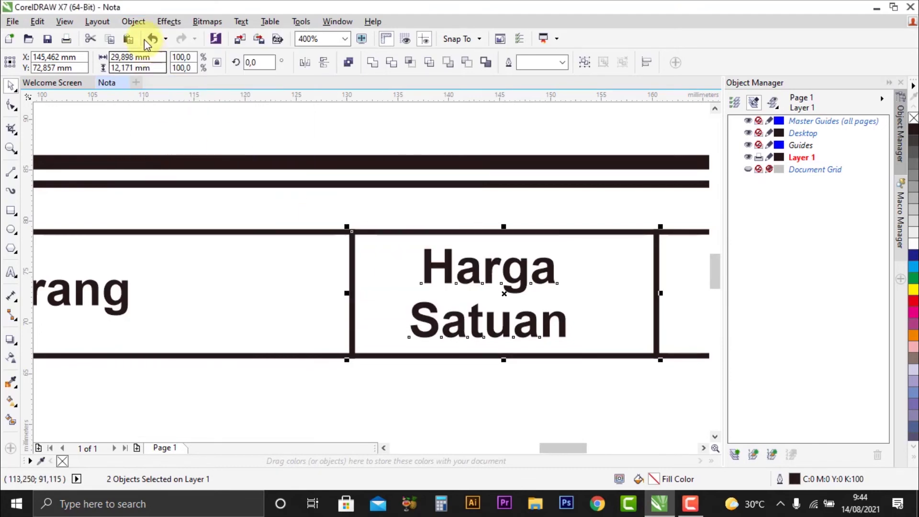
{"action": "left_click", "coordinate": [134, 22]}
{"action": "mouse_move", "coordinate": [190, 177]}
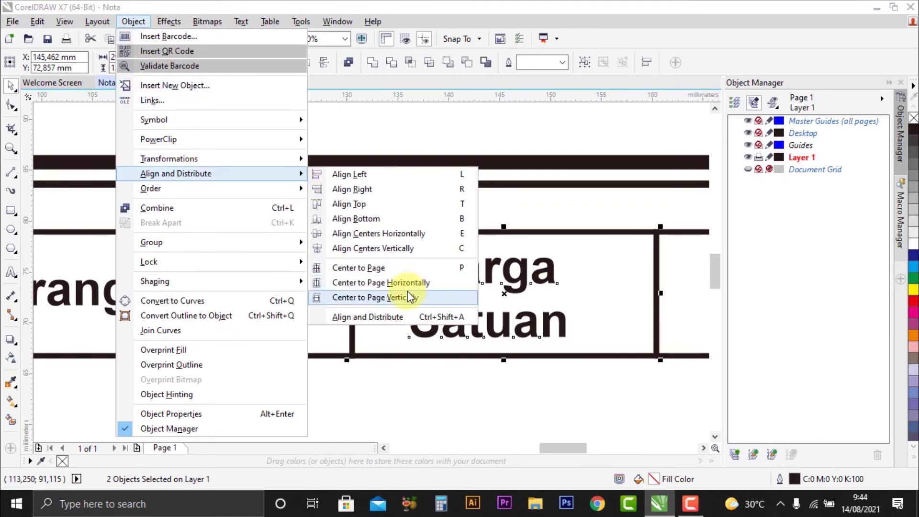
{"action": "left_click", "coordinate": [403, 252]}
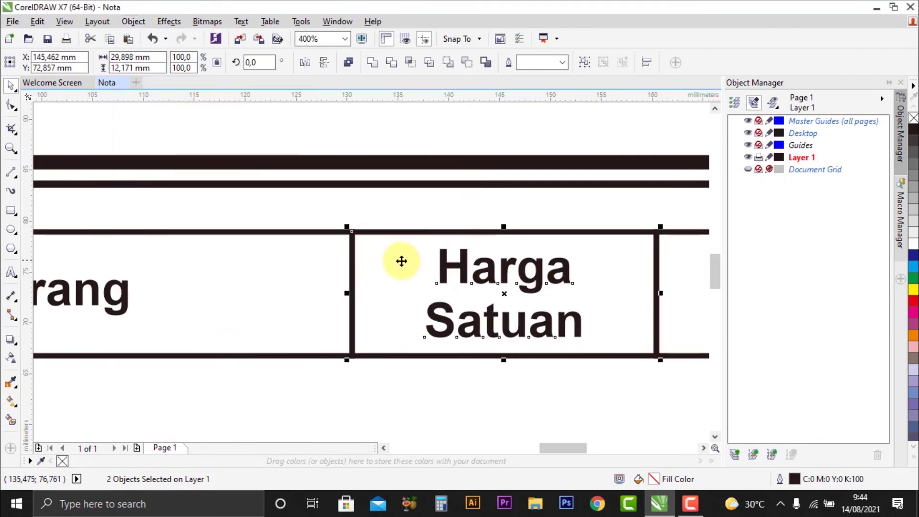
{"action": "left_click", "coordinate": [488, 416]}
- Duplicate the "Nama Barang" text and move the copy about 83 mm straight right into the fourth cell
{"action": "scroll", "coordinate": [478, 383], "scroll_direction": "down", "scroll_amount": 3}
{"action": "scroll", "coordinate": [527, 407], "scroll_direction": "up", "scroll_amount": 2}
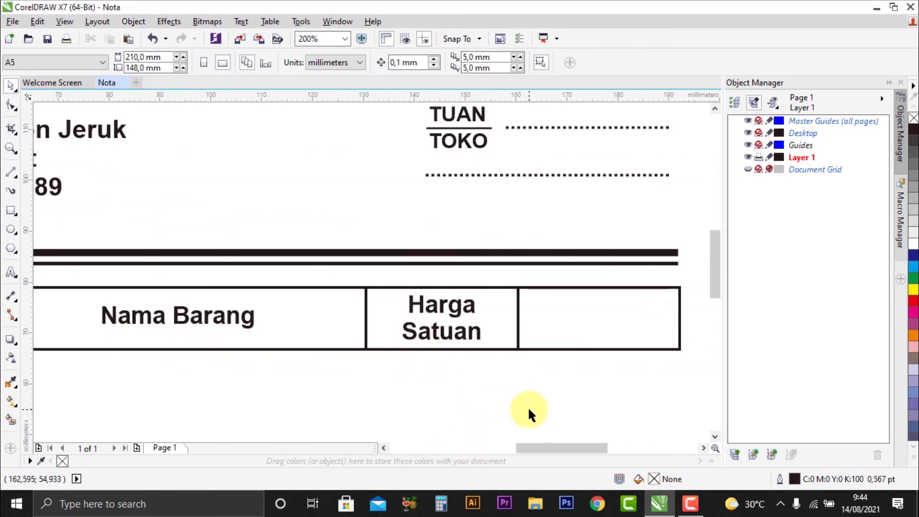
{"action": "scroll", "coordinate": [527, 347], "scroll_direction": "down", "scroll_amount": 2}
{"action": "scroll", "coordinate": [527, 346], "scroll_direction": "up", "scroll_amount": 2}
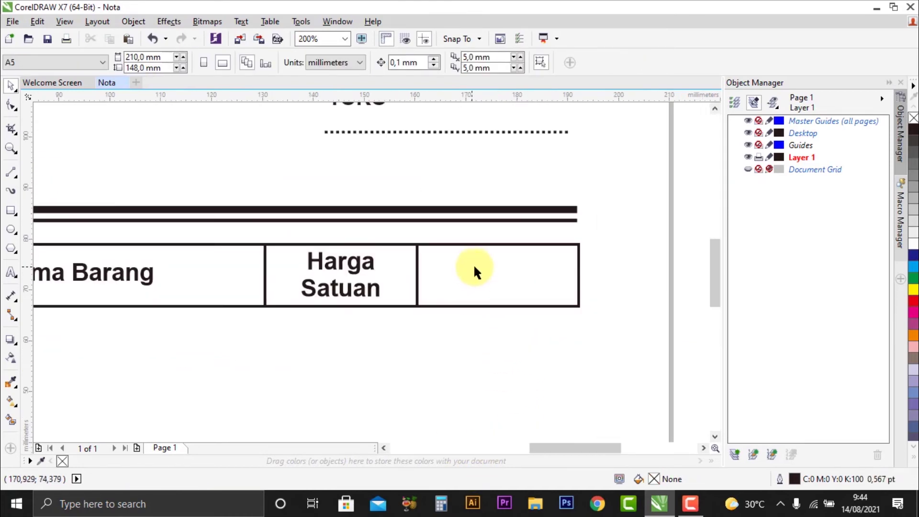
{"action": "scroll", "coordinate": [473, 264], "scroll_direction": "down", "scroll_amount": 1}
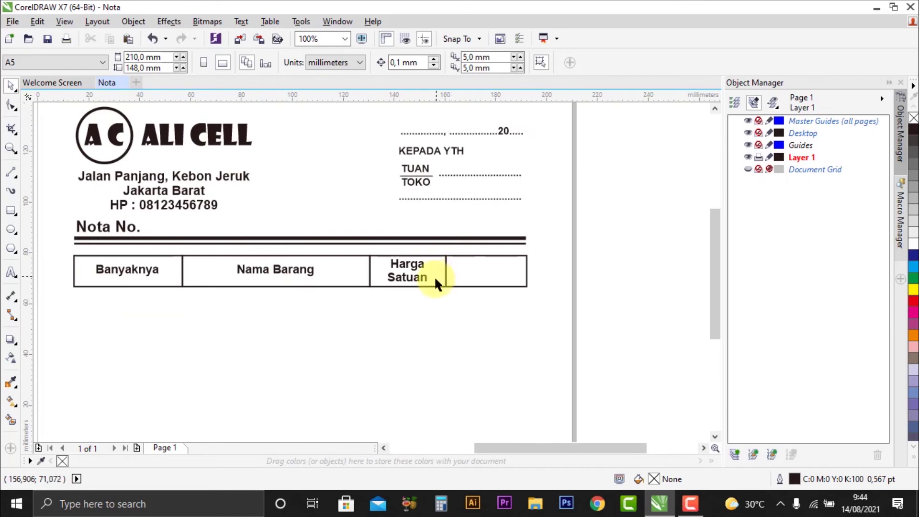
{"action": "left_click", "coordinate": [302, 271]}
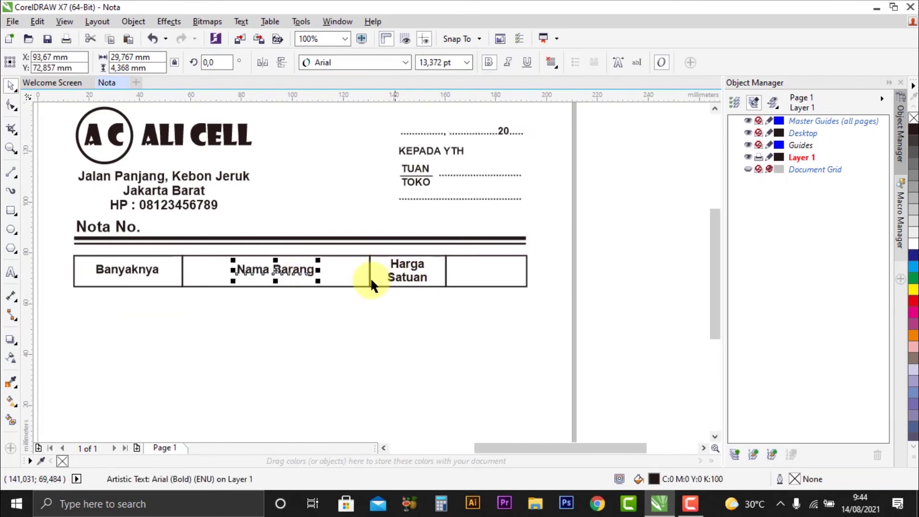
{"action": "scroll", "coordinate": [423, 271], "scroll_direction": "up", "scroll_amount": 1}
{"action": "scroll", "coordinate": [535, 261], "scroll_direction": "down", "scroll_amount": 1}
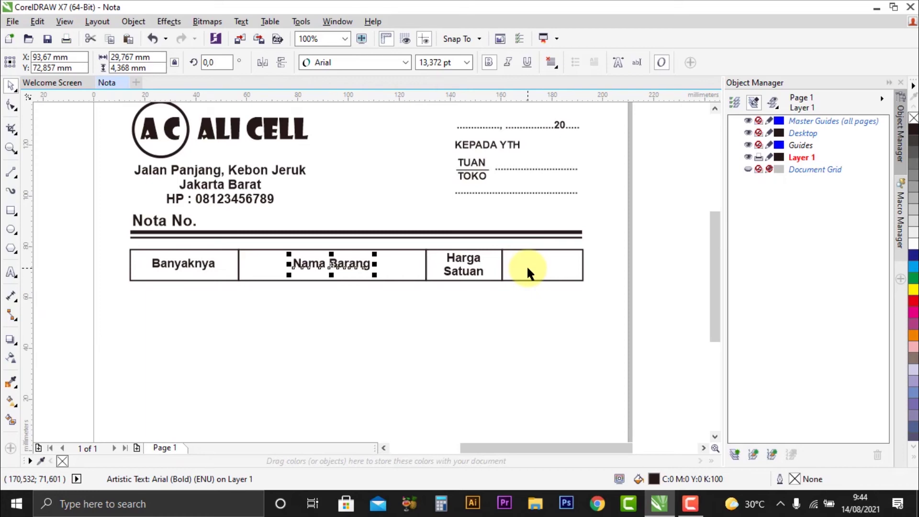
{"action": "scroll", "coordinate": [343, 286], "scroll_direction": "up", "scroll_amount": 1}
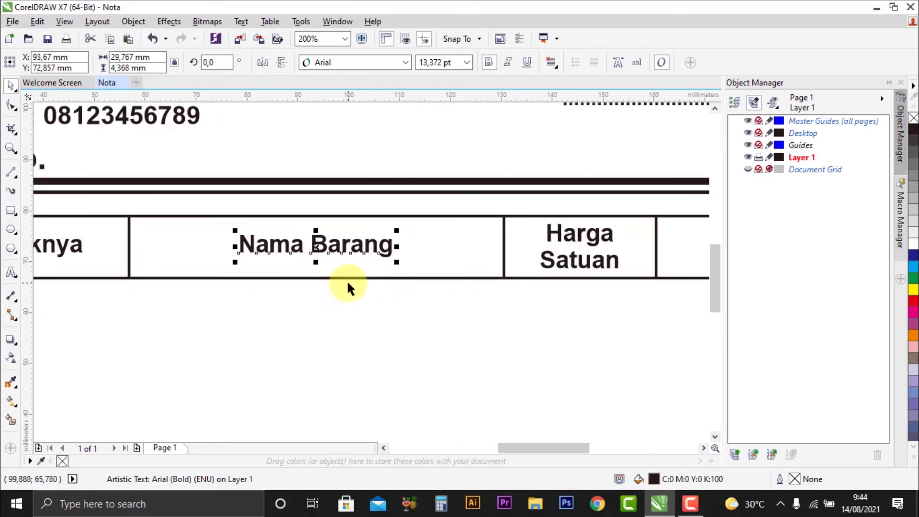
{"action": "key", "text": "ctrl+c"}
{"action": "key", "text": "ctrl+v"}
{"action": "scroll", "coordinate": [280, 301], "scroll_direction": "right", "scroll_amount": 2}
{"action": "left_click_drag", "start_coordinate": [189, 254], "coordinate": [596, 264]}
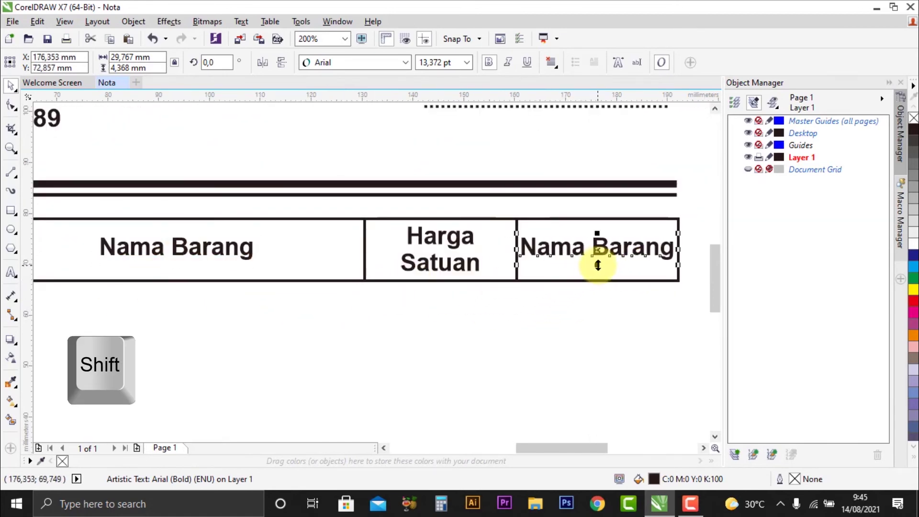
- Replace the copied text in the fourth cell with "Jumlah"
{"action": "left_click", "coordinate": [12, 275]}
{"action": "key", "text": "BackSpace"}
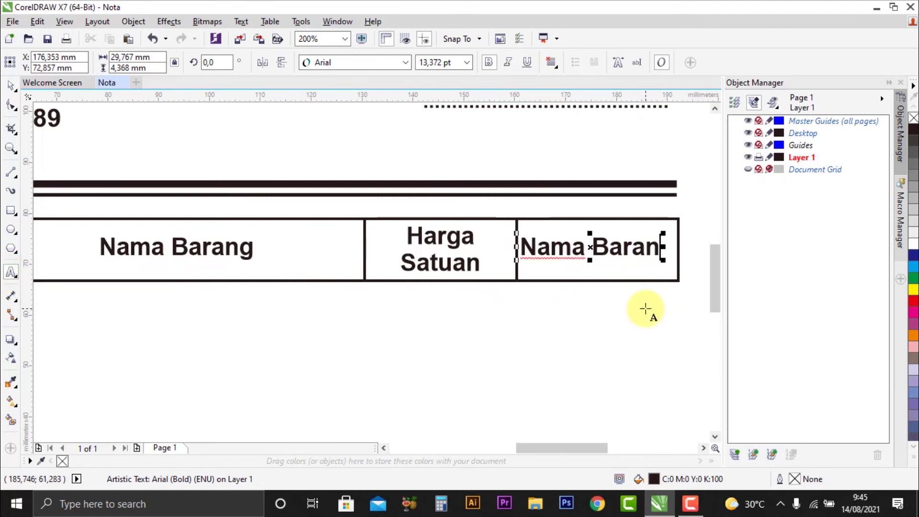
{"action": "key", "text": "BackSpace"}
{"action": "key", "text": "BackSpace"}
{"action": "key", "text": "BackSpace"}
{"action": "key", "text": "BackSpace"}
{"action": "key", "text": "BackSpace"}
{"action": "key", "text": "BackSpace"}
{"action": "key", "text": "BackSpace"}
{"action": "key", "text": "BackSpace"}
{"action": "key", "text": "BackSpace"}
{"action": "key", "text": "BackSpace"}
{"action": "type", "text": "Ju"}
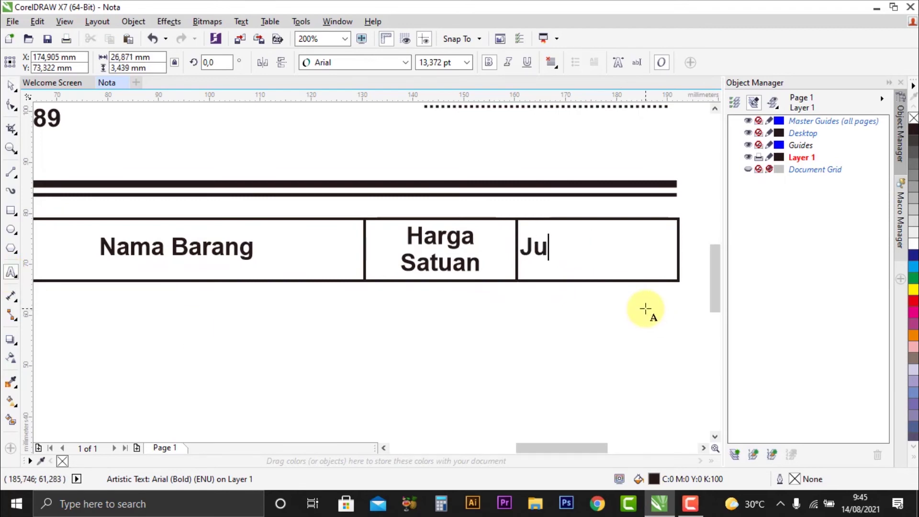
{"action": "type", "text": "mlah"}
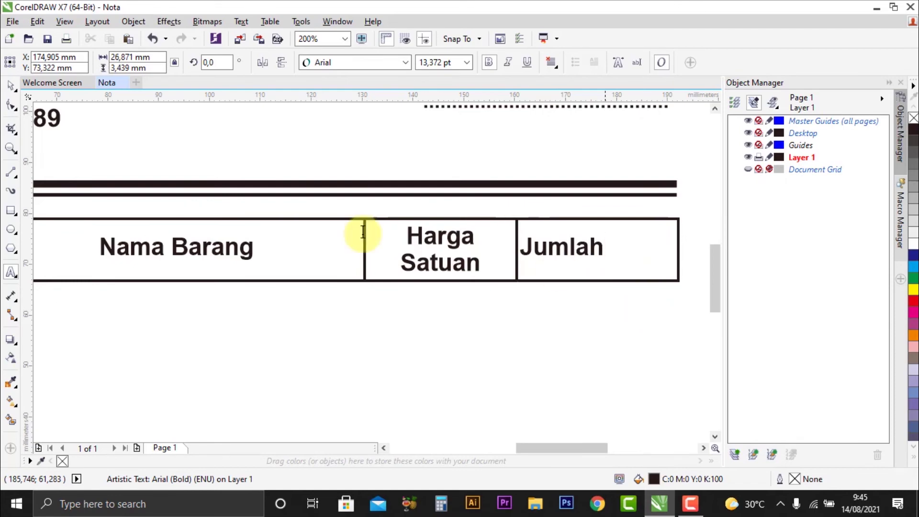
{"action": "left_click", "coordinate": [10, 86]}
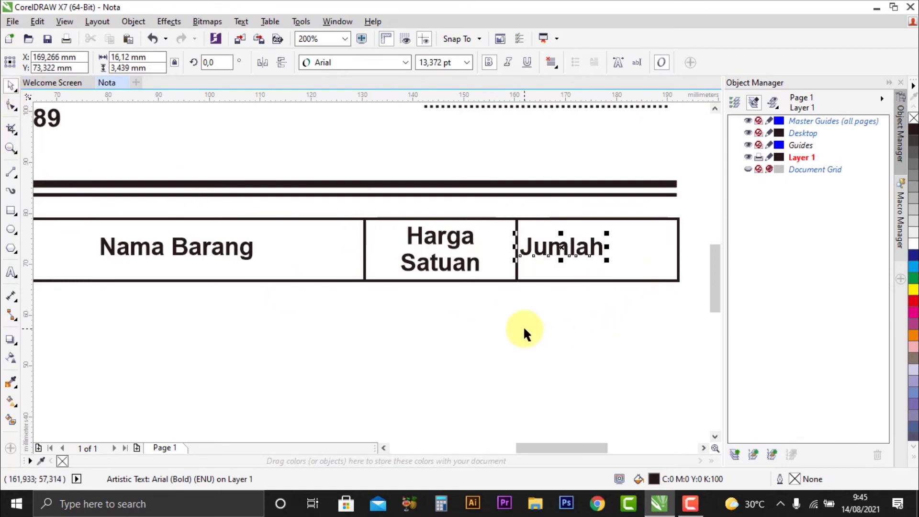
- Centre the "Jumlah" text between the sides of the fourth cell with Align Centers Vertically
{"action": "scroll", "coordinate": [509, 326], "scroll_direction": "down", "scroll_amount": 2}
{"action": "scroll", "coordinate": [563, 294], "scroll_direction": "up", "scroll_amount": 2}
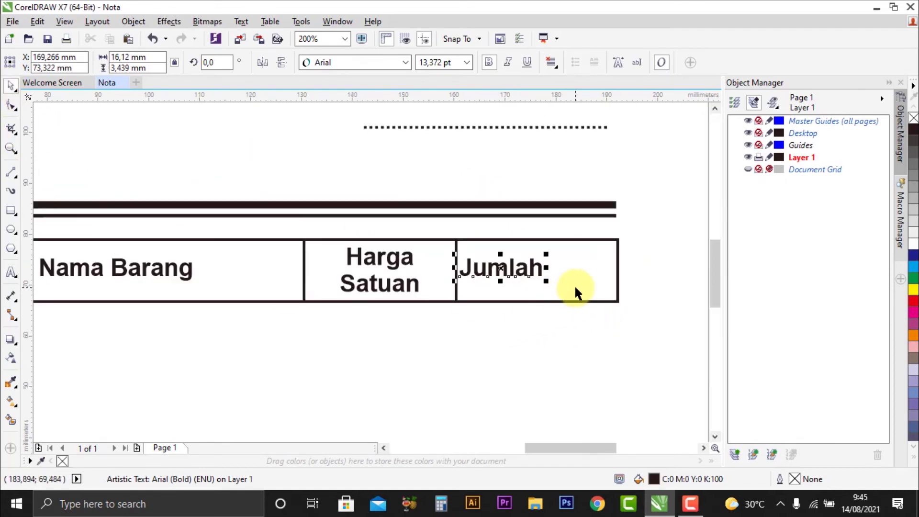
{"action": "left_click", "coordinate": [557, 266], "text": "shift"}
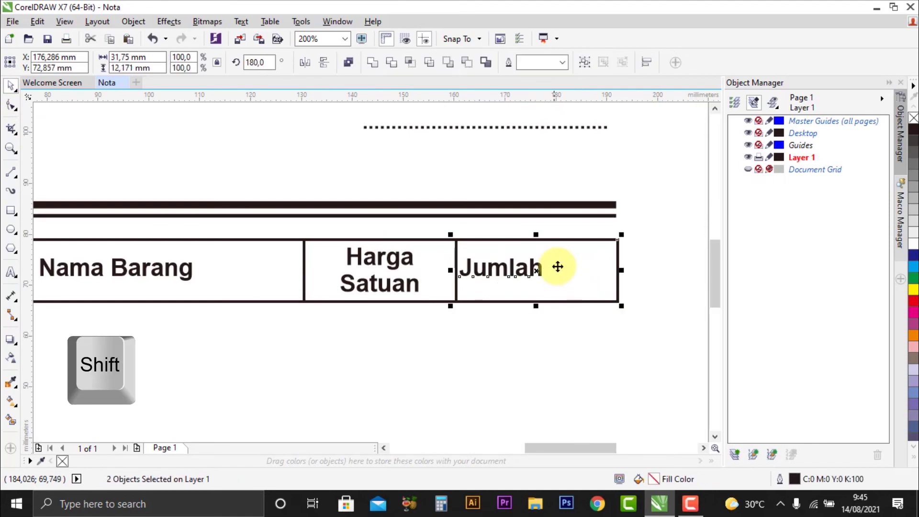
{"action": "left_click", "coordinate": [133, 22]}
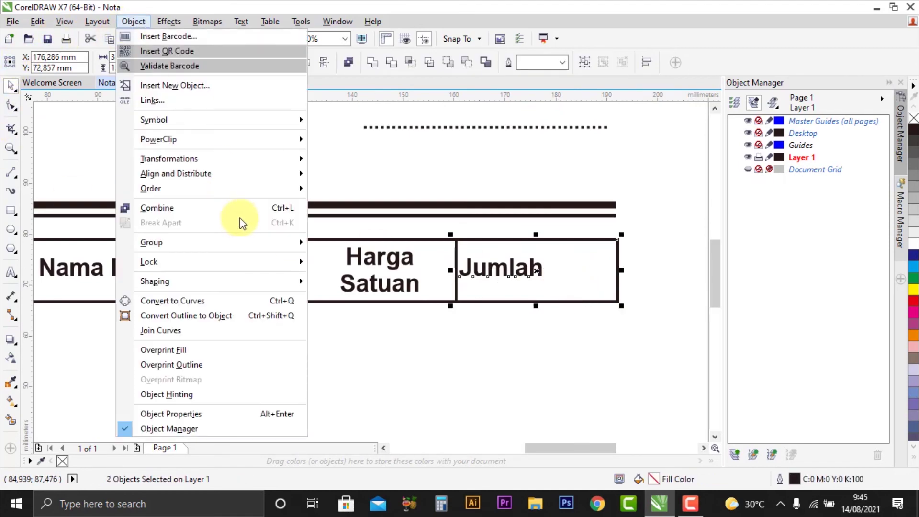
{"action": "mouse_move", "coordinate": [250, 175]}
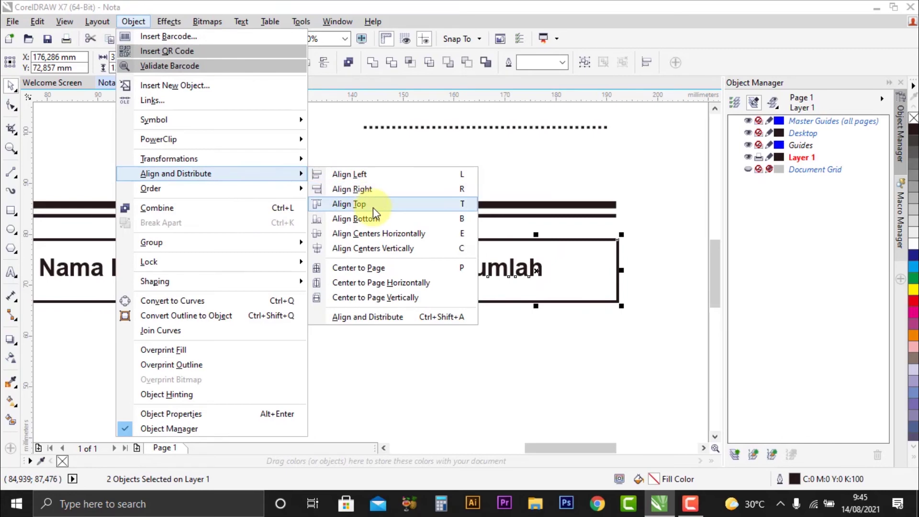
{"action": "left_click", "coordinate": [378, 247]}
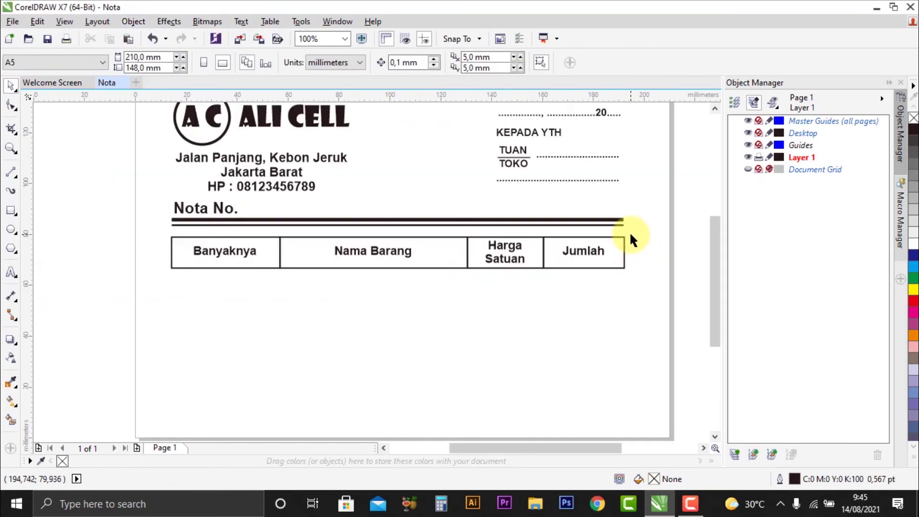
{"action": "scroll", "coordinate": [630, 231], "scroll_direction": "down", "scroll_amount": 2}
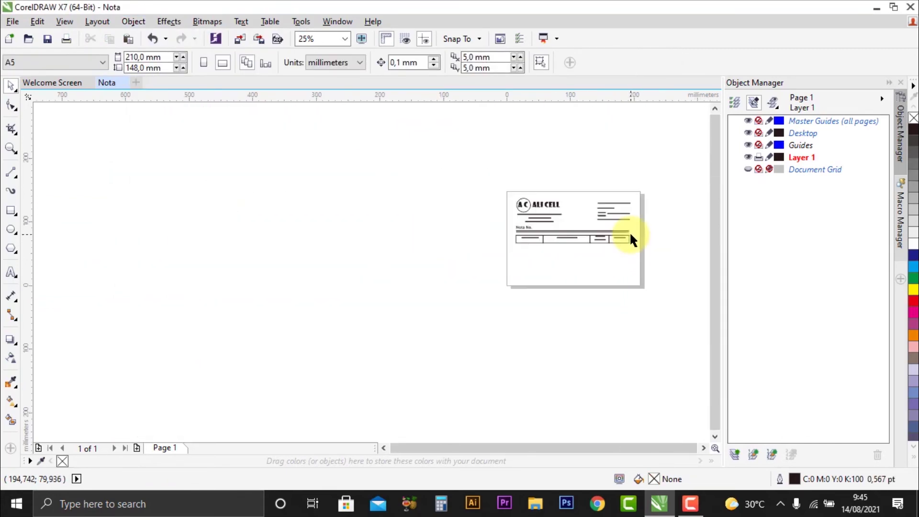
{"action": "scroll", "coordinate": [642, 248], "scroll_direction": "up", "scroll_amount": 2}
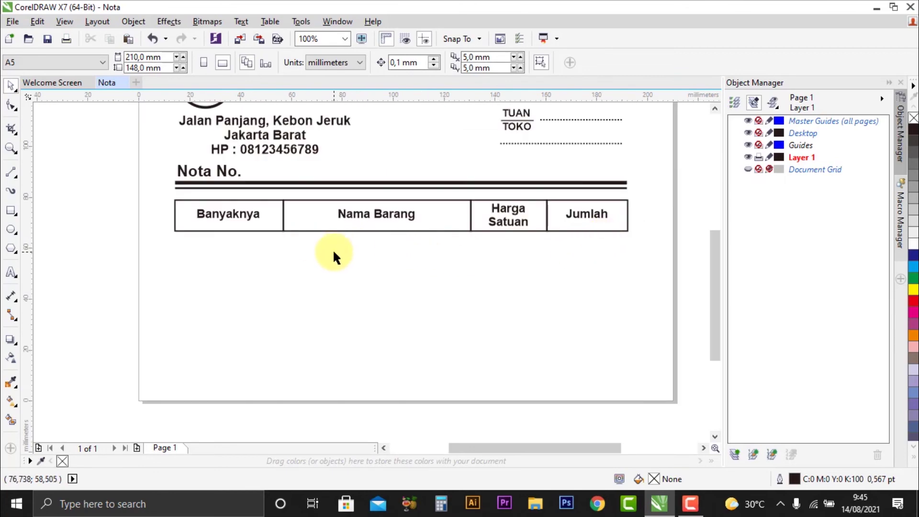
{"action": "scroll", "coordinate": [364, 244], "scroll_direction": "down", "scroll_amount": 1}
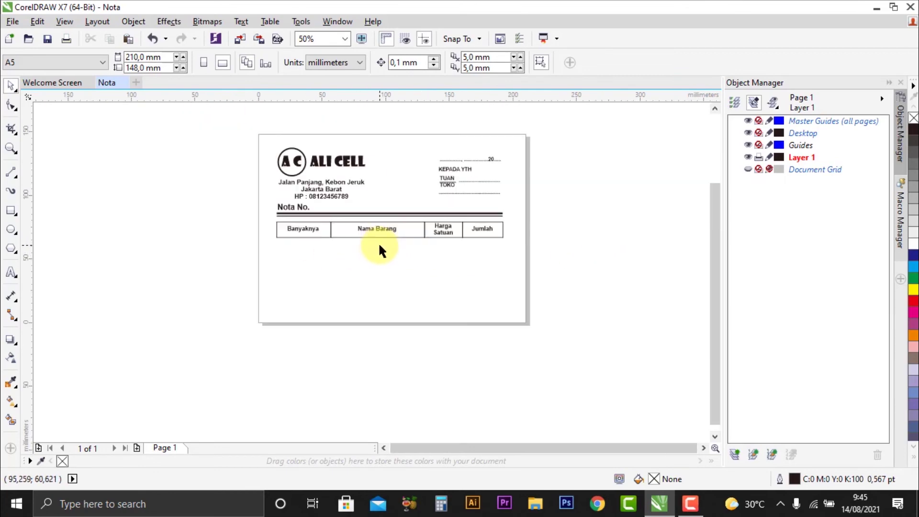
{"action": "scroll", "coordinate": [378, 243], "scroll_direction": "up", "scroll_amount": 1}
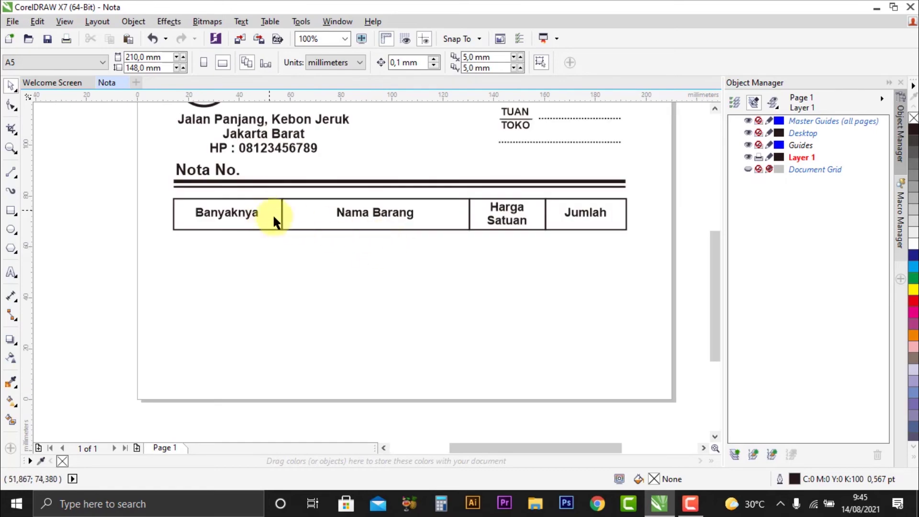
{"action": "scroll", "coordinate": [273, 214], "scroll_direction": "up", "scroll_amount": 1}
{"action": "scroll", "coordinate": [274, 214], "scroll_direction": "down", "scroll_amount": 1}
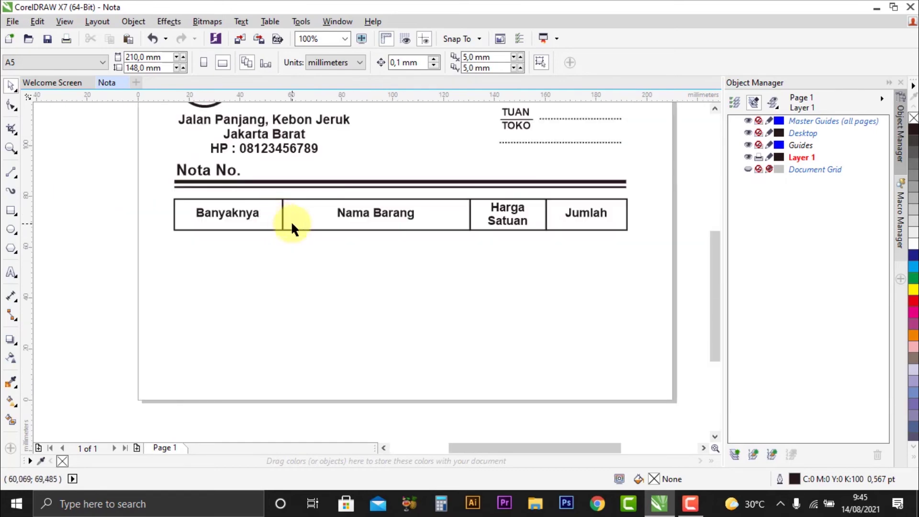
{"action": "scroll", "coordinate": [271, 233], "scroll_direction": "up", "scroll_amount": 1}
{"action": "scroll", "coordinate": [271, 234], "scroll_direction": "down", "scroll_amount": 1}
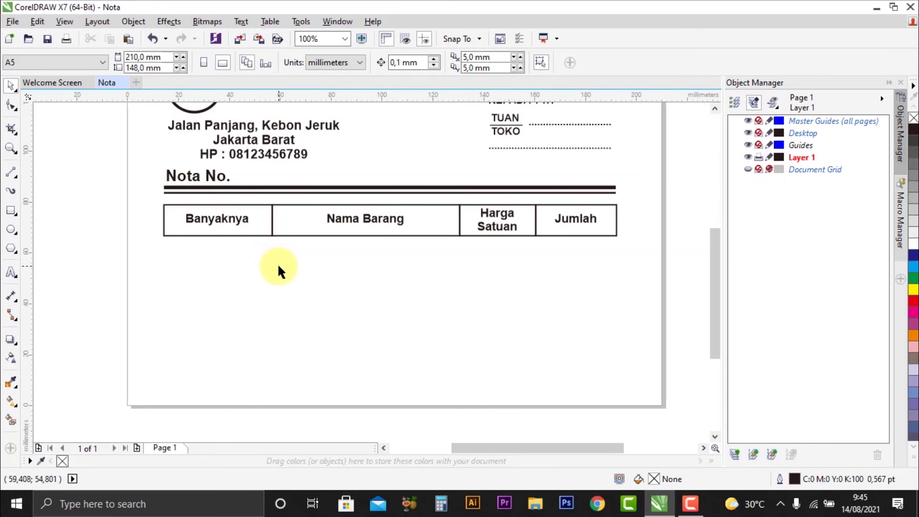
- Set the outline width of all four heading cells to 2.0 pt
{"action": "left_click", "coordinate": [266, 222]}
{"action": "scroll", "coordinate": [266, 223], "scroll_direction": "up", "scroll_amount": 1}
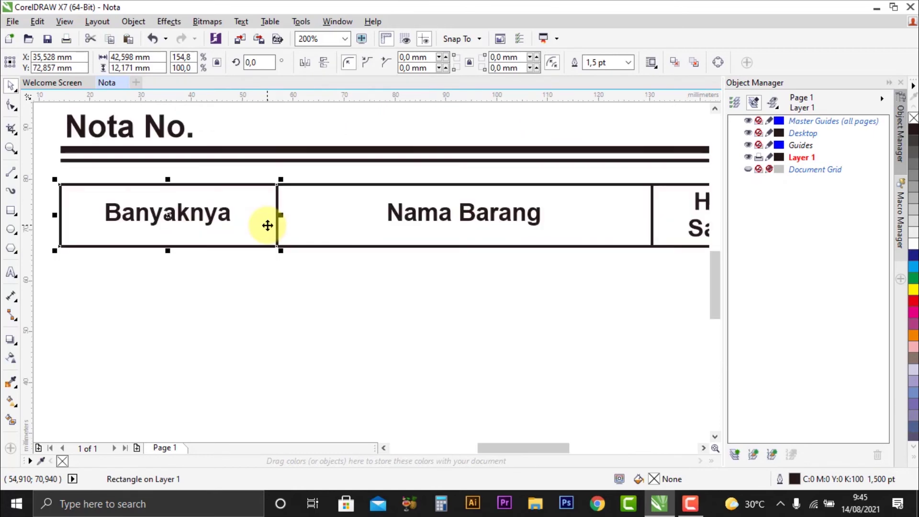
{"action": "left_click", "coordinate": [308, 256]}
{"action": "left_click", "coordinate": [246, 237]}
{"action": "left_click", "coordinate": [331, 225], "text": "shift"}
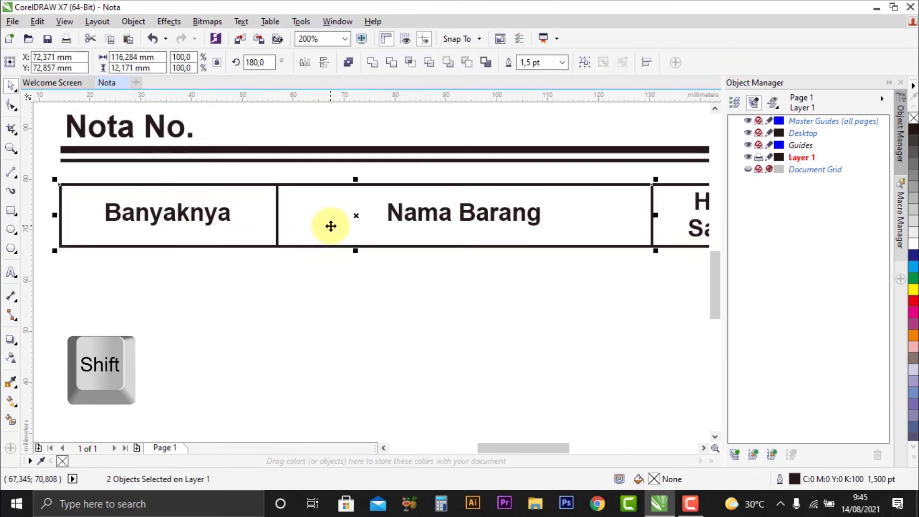
{"action": "scroll", "coordinate": [287, 216], "scroll_direction": "down", "scroll_amount": 1}
{"action": "scroll", "coordinate": [493, 207], "scroll_direction": "up", "scroll_amount": 1}
{"action": "left_click", "coordinate": [430, 217], "text": "shift"}
{"action": "scroll", "coordinate": [428, 216], "scroll_direction": "down", "scroll_amount": 1}
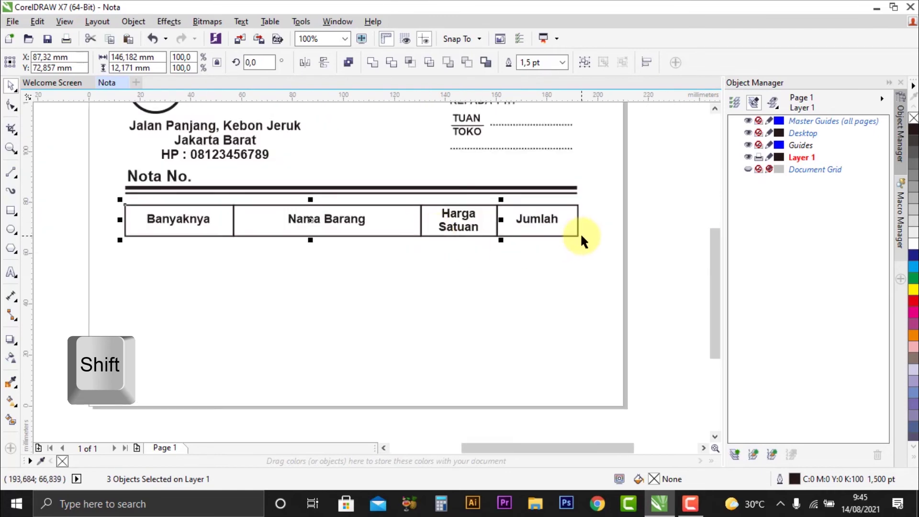
{"action": "scroll", "coordinate": [581, 237], "scroll_direction": "up", "scroll_amount": 1}
{"action": "left_click", "coordinate": [552, 211], "text": "shift"}
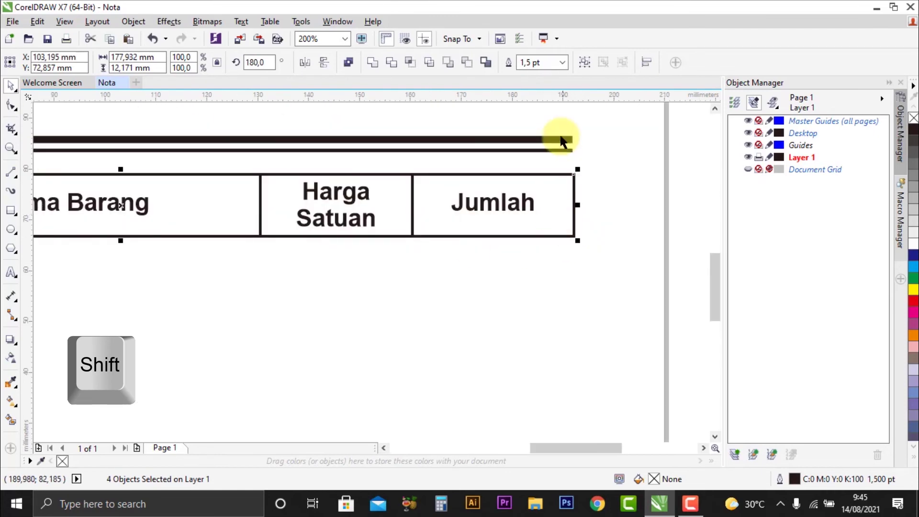
{"action": "left_click", "coordinate": [562, 64]}
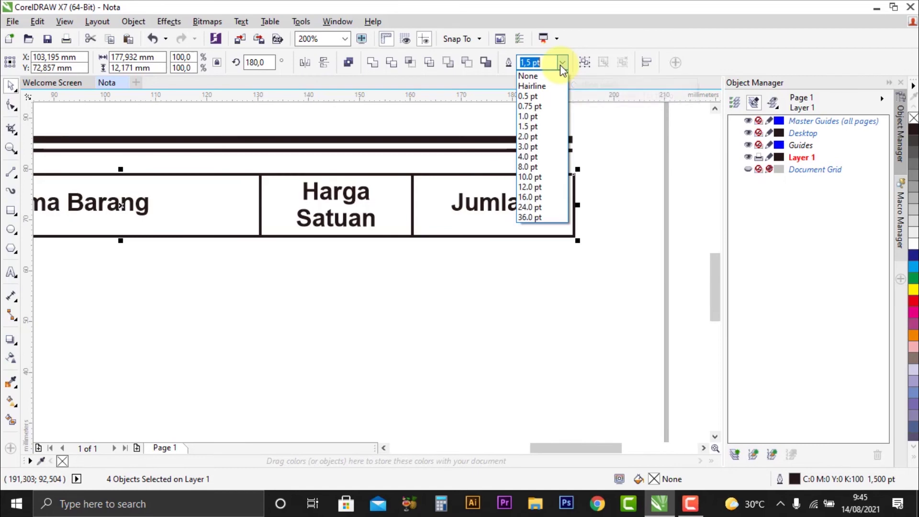
{"action": "left_click", "coordinate": [528, 137]}
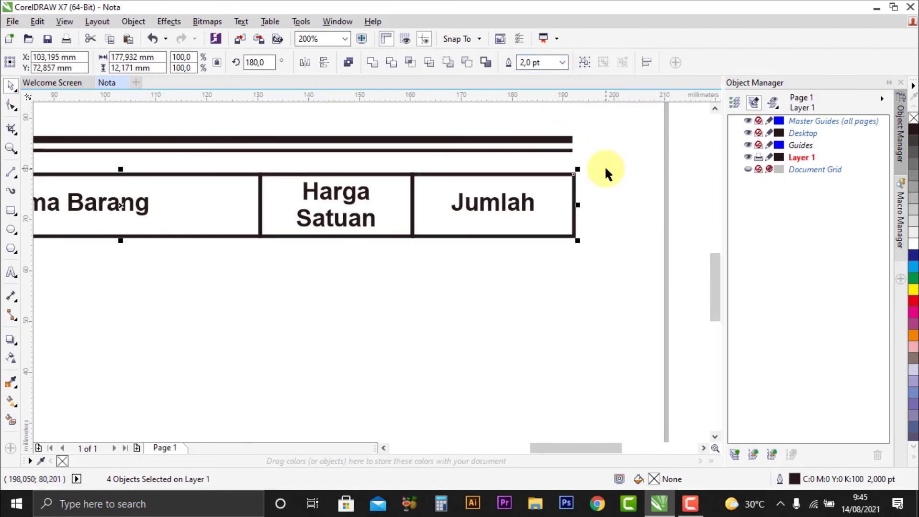
{"action": "scroll", "coordinate": [605, 165], "scroll_direction": "down", "scroll_amount": 1}
{"action": "left_click", "coordinate": [613, 217]}
{"action": "scroll", "coordinate": [447, 226], "scroll_direction": "down", "scroll_amount": 1}
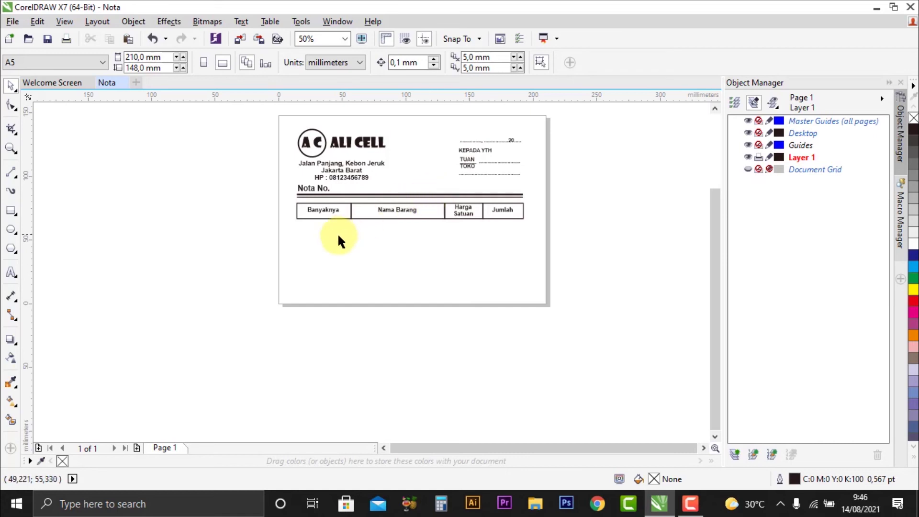
{"action": "scroll", "coordinate": [330, 248], "scroll_direction": "up", "scroll_amount": 1}
{"action": "scroll", "coordinate": [341, 202], "scroll_direction": "down", "scroll_amount": 1}
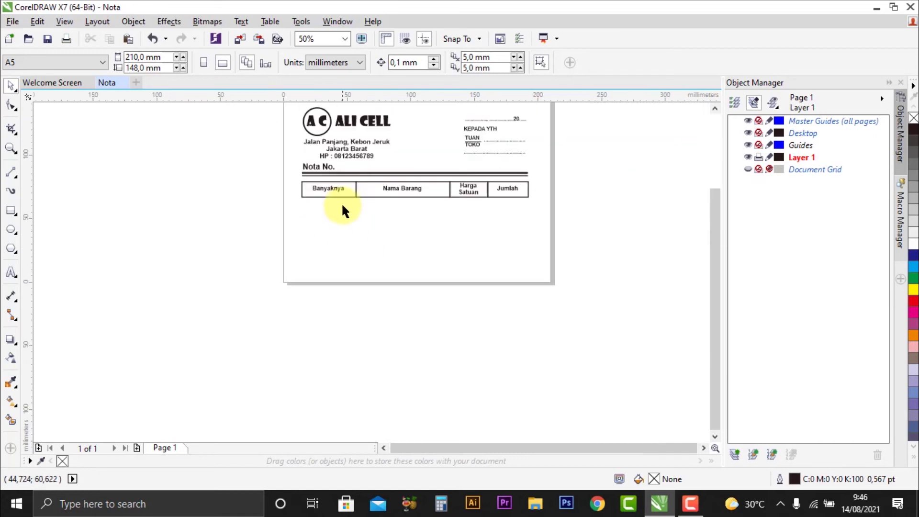
{"action": "scroll", "coordinate": [345, 204], "scroll_direction": "up", "scroll_amount": 1}
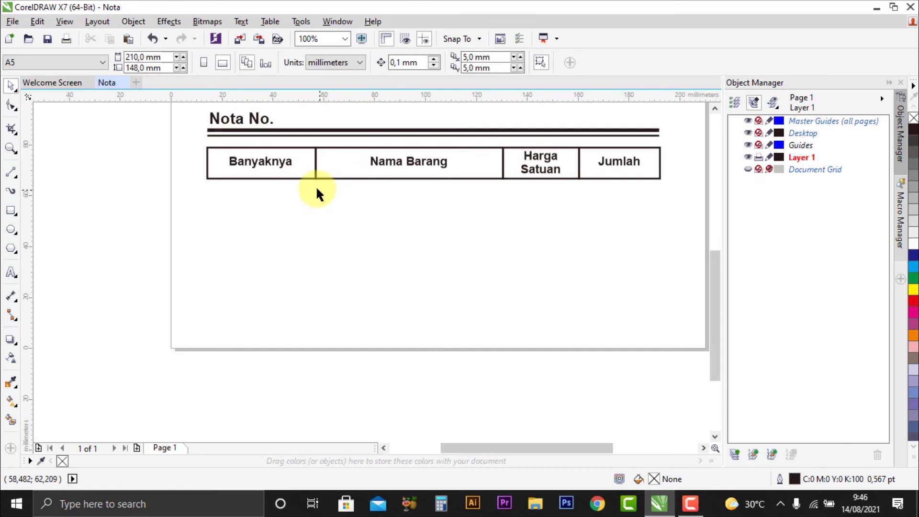
{"action": "left_click", "coordinate": [305, 173]}
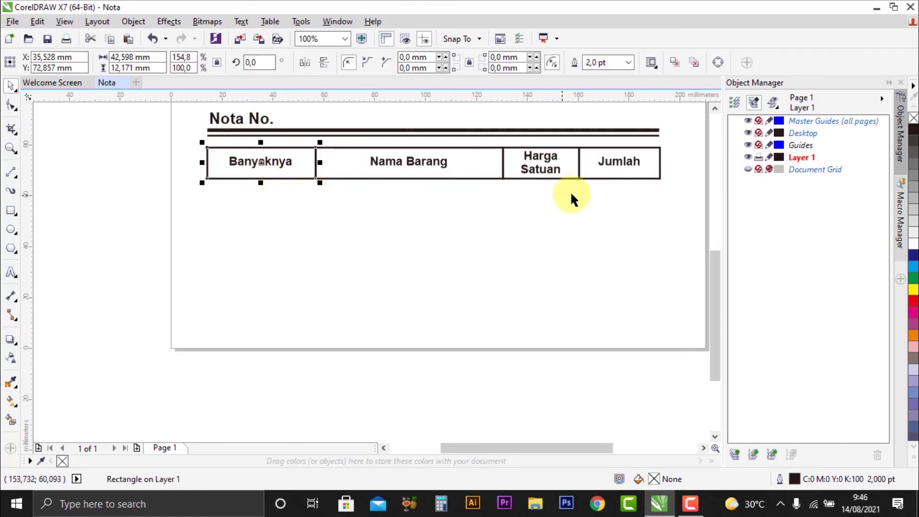
{"action": "left_click", "coordinate": [349, 199]}
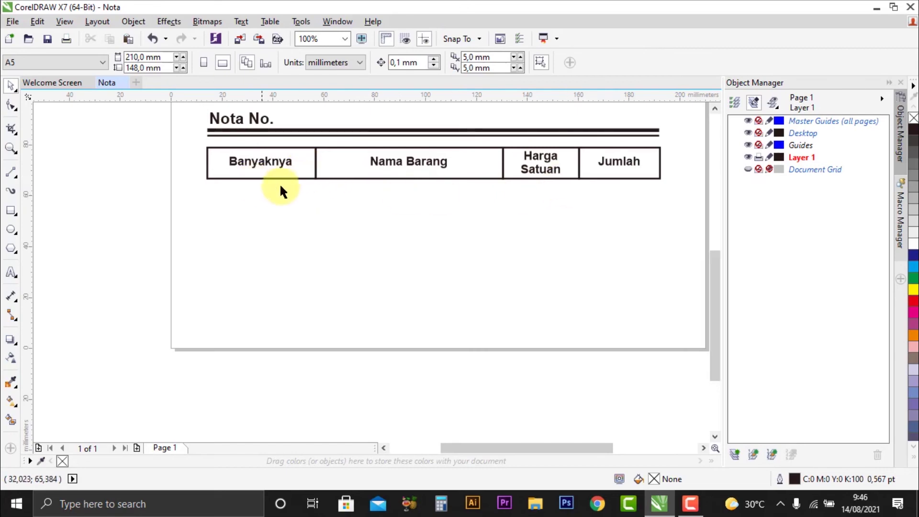
- Group the four rectangles of the heading row, leaving the heading texts out of the group
{"action": "left_click", "coordinate": [303, 165]}
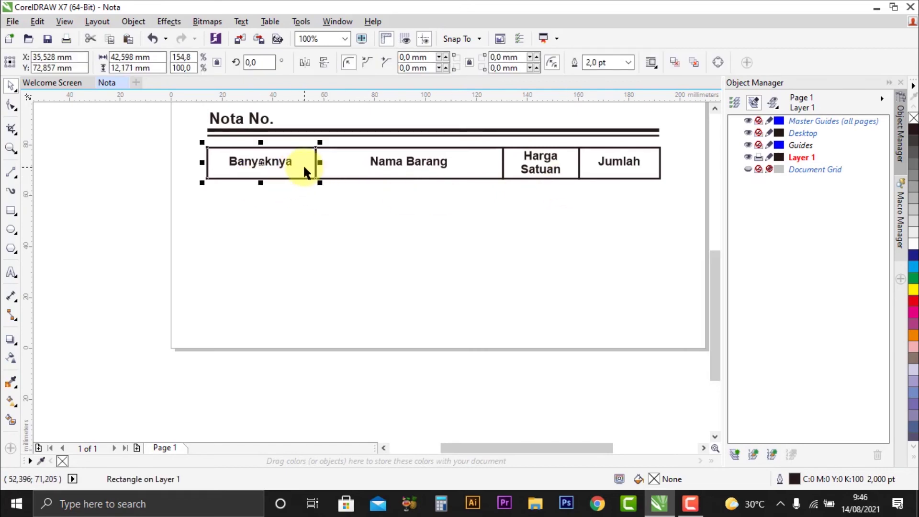
{"action": "left_click", "coordinate": [335, 163], "text": "shift"}
{"action": "left_click", "coordinate": [515, 164], "text": "shift"}
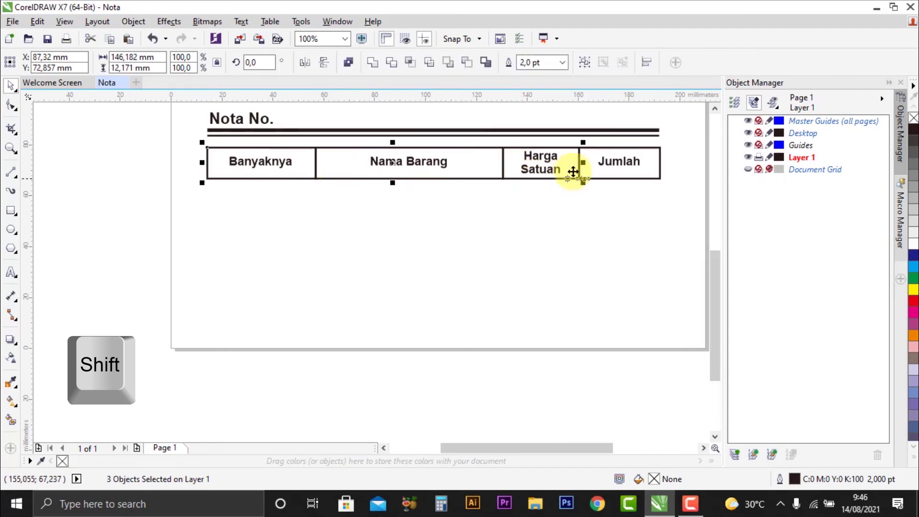
{"action": "left_click", "coordinate": [593, 156], "text": "shift"}
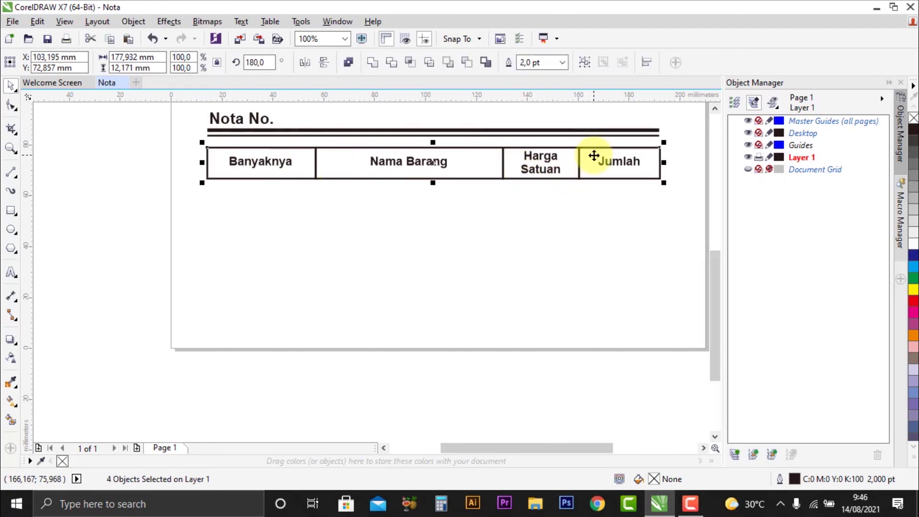
{"action": "key", "text": "ctrl+g"}
- Duplicate the grouped cell row and move the copy about 12.17 mm straight down, flush beneath the heading row
{"action": "scroll", "coordinate": [432, 179], "scroll_direction": "up", "scroll_amount": 2}
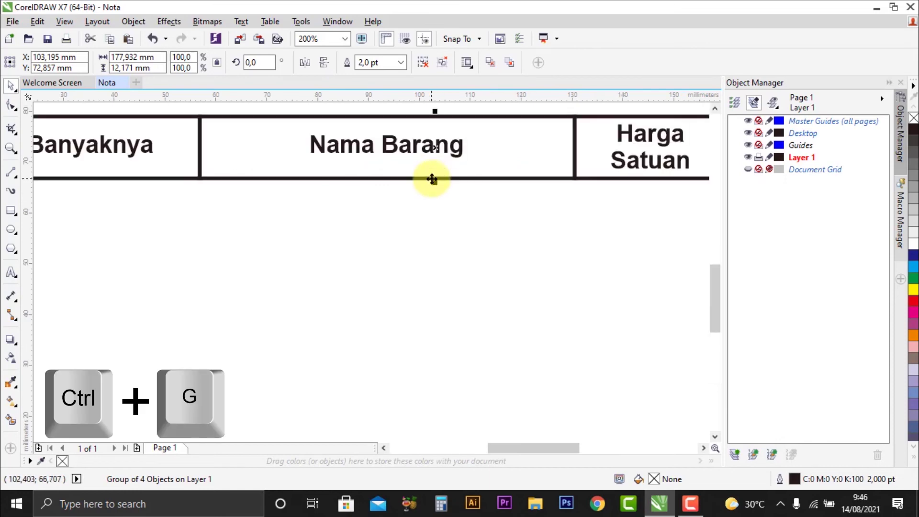
{"action": "scroll", "coordinate": [432, 179], "scroll_direction": "down", "scroll_amount": 2}
{"action": "key", "text": "ctrl+c"}
{"action": "key", "text": "ctrl+v"}
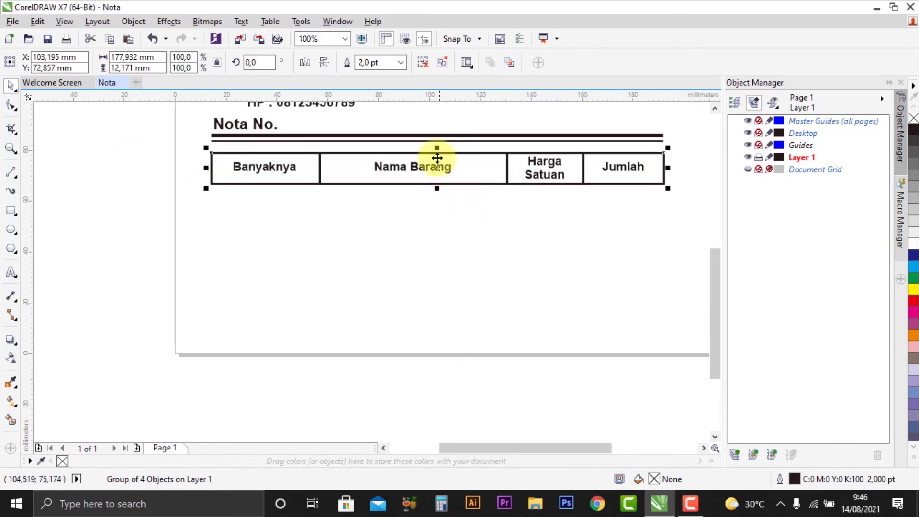
{"action": "left_click_drag", "start_coordinate": [437, 147], "coordinate": [423, 214]}
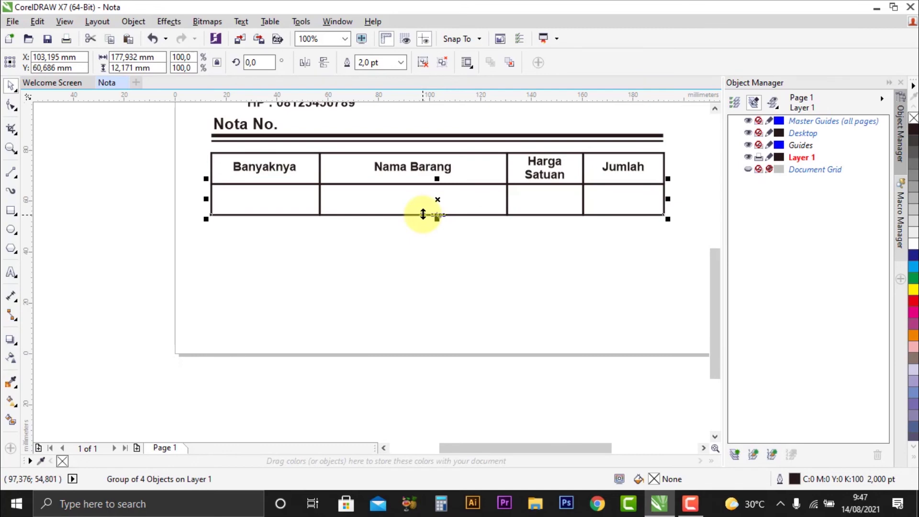
- Duplicate the first blank row and place the copy directly beneath it, about 12.17 mm lower
{"action": "scroll", "coordinate": [380, 226], "scroll_direction": "up", "scroll_amount": 1}
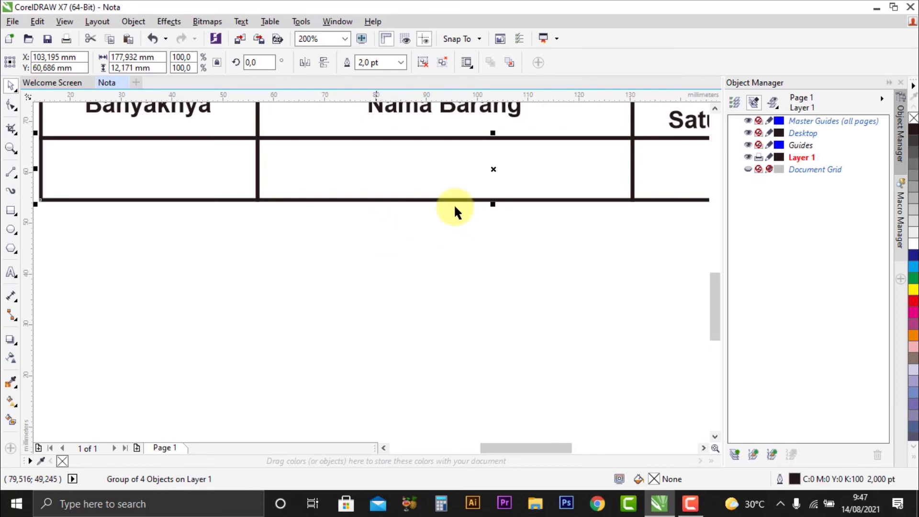
{"action": "scroll", "coordinate": [454, 203], "scroll_direction": "down", "scroll_amount": 1}
{"action": "scroll", "coordinate": [449, 207], "scroll_direction": "down", "scroll_amount": 1}
{"action": "scroll", "coordinate": [467, 201], "scroll_direction": "up", "scroll_amount": 1}
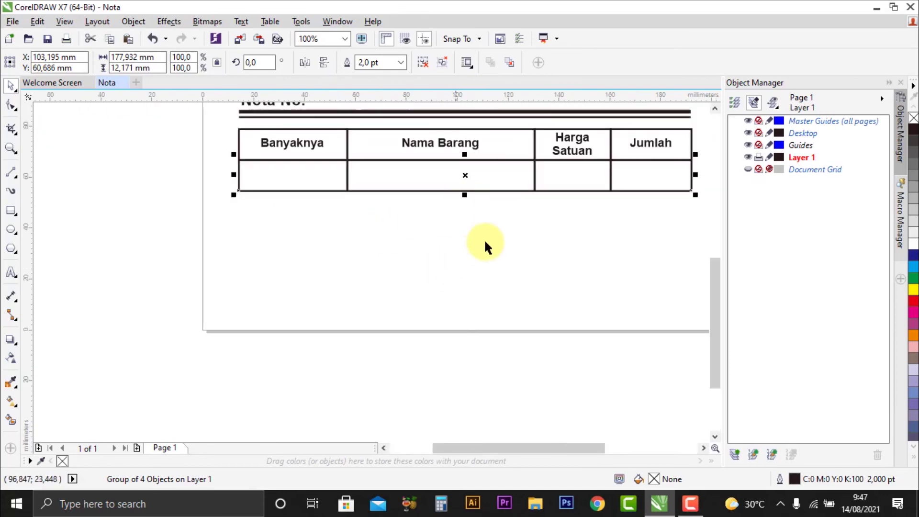
{"action": "key", "text": "ctrl+c"}
{"action": "key", "text": "ctrl+v"}
{"action": "left_click_drag", "start_coordinate": [464, 154], "coordinate": [468, 228]}
{"action": "scroll", "coordinate": [405, 227], "scroll_direction": "down", "scroll_amount": 1}
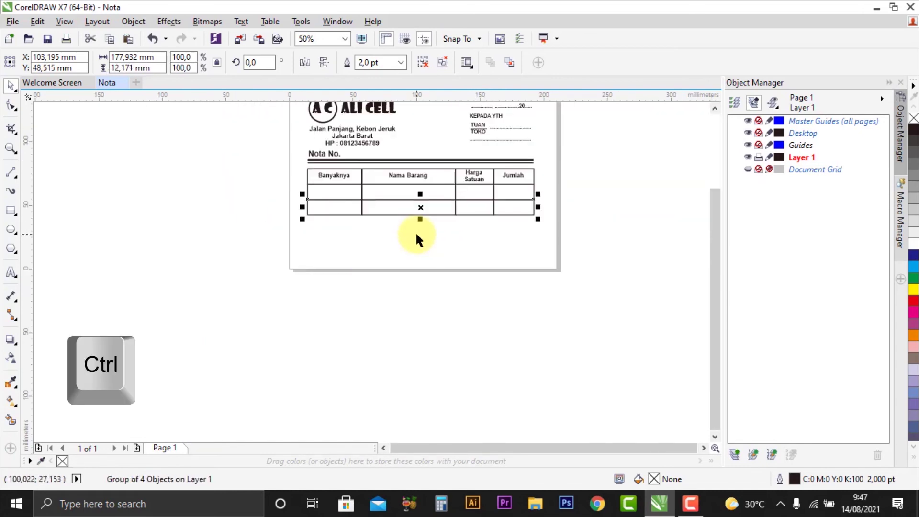
- Add the third and fourth blank rows by duplicating the lowest row, each copy flush beneath the previous one
{"action": "scroll", "coordinate": [415, 232], "scroll_direction": "up", "scroll_amount": 1}
{"action": "key", "text": "ctrl+c"}
{"action": "key", "text": "ctrl+v"}
{"action": "left_click_drag", "start_coordinate": [425, 157], "coordinate": [420, 236]}
{"action": "key", "text": "ctrl+c"}
{"action": "key", "text": "ctrl+v"}
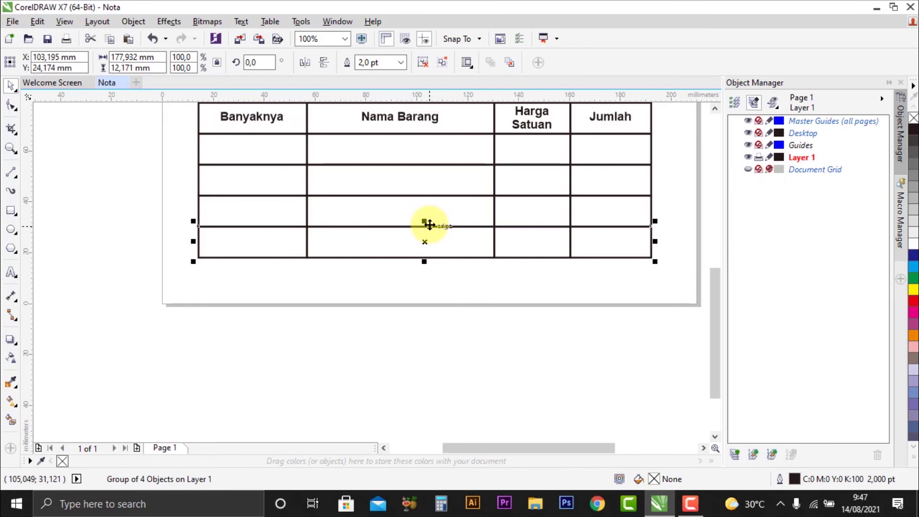
- Duplicate the fourth blank row and move the copy about 12.17 mm straight down as the fifth blank row
{"action": "left_click_drag", "start_coordinate": [424, 221], "coordinate": [425, 289]}
{"action": "key", "text": "ctrl+z"}
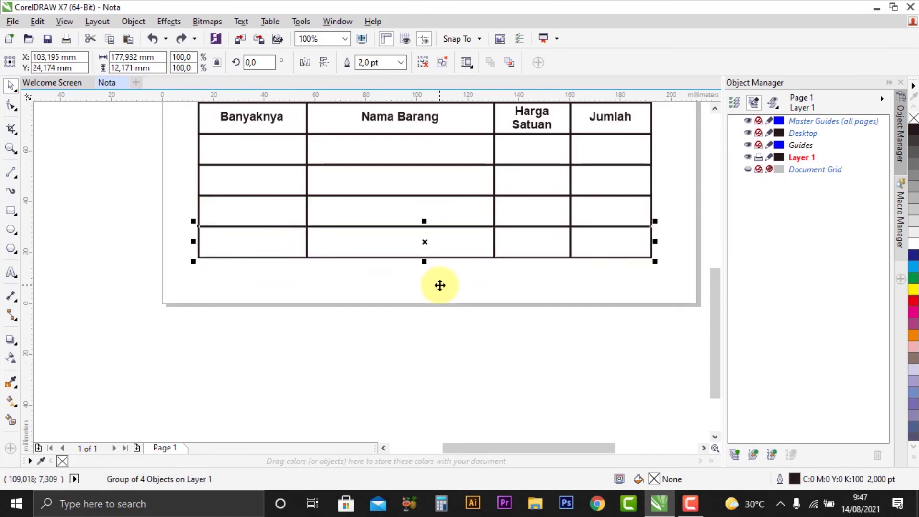
{"action": "key", "text": "ctrl+c"}
{"action": "key", "text": "ctrl+v"}
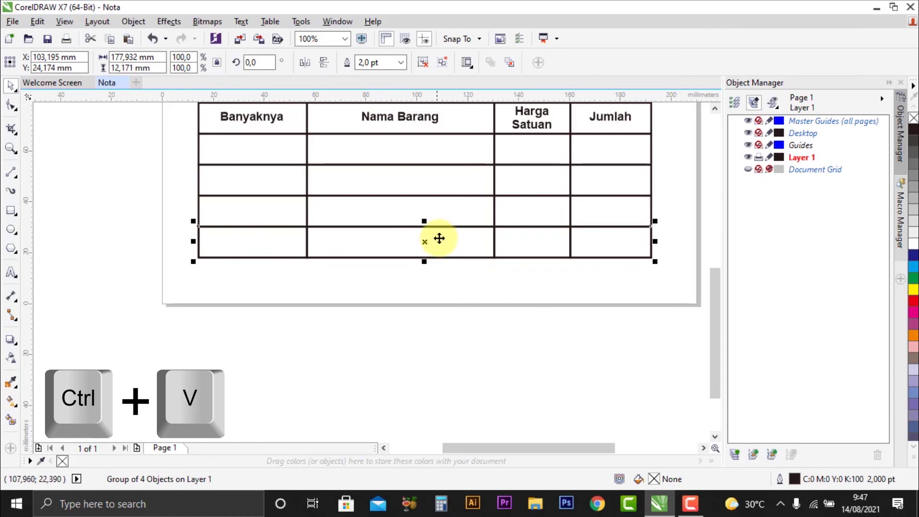
{"action": "left_click_drag", "start_coordinate": [424, 221], "coordinate": [419, 273]}
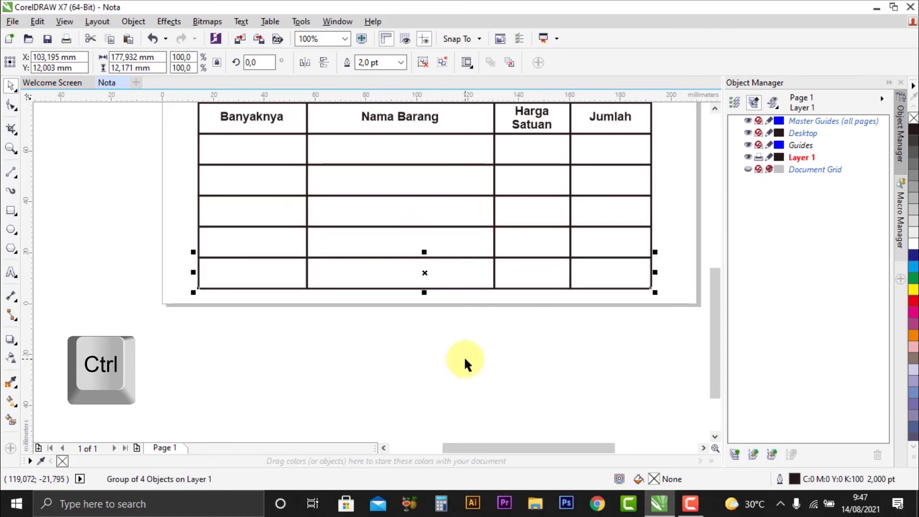
- Shrink all five blank table rows together vertically to about 70%, making each about 8.5 mm high beneath the heading row
{"action": "left_click", "coordinate": [464, 356]}
{"action": "scroll", "coordinate": [502, 329], "scroll_direction": "down", "scroll_amount": 2}
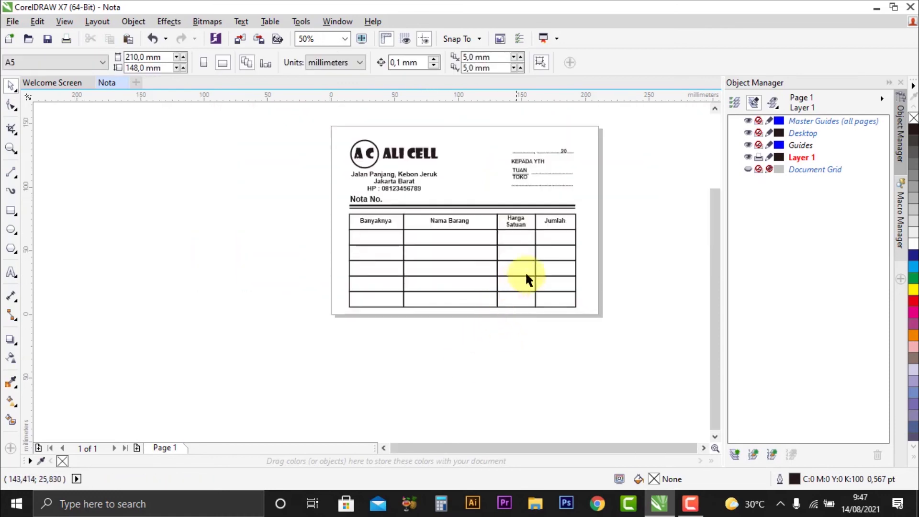
{"action": "scroll", "coordinate": [391, 282], "scroll_direction": "up", "scroll_amount": 2}
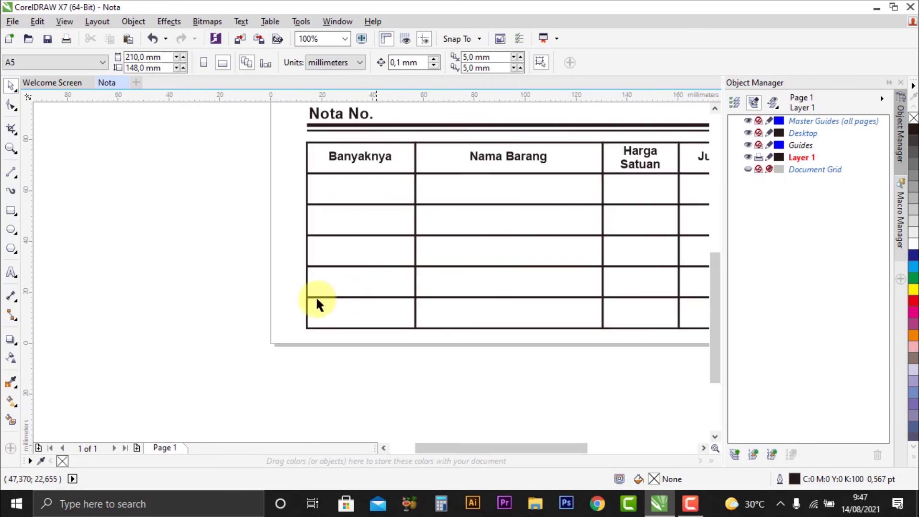
{"action": "scroll", "coordinate": [315, 296], "scroll_direction": "down", "scroll_amount": 2}
{"action": "scroll", "coordinate": [449, 300], "scroll_direction": "up", "scroll_amount": 2}
{"action": "left_click_drag", "start_coordinate": [152, 346], "coordinate": [621, 169]}
{"action": "left_click_drag", "start_coordinate": [352, 328], "coordinate": [353, 287]}
{"action": "key", "text": "Escape"}
{"action": "scroll", "coordinate": [601, 232], "scroll_direction": "down", "scroll_amount": 2}
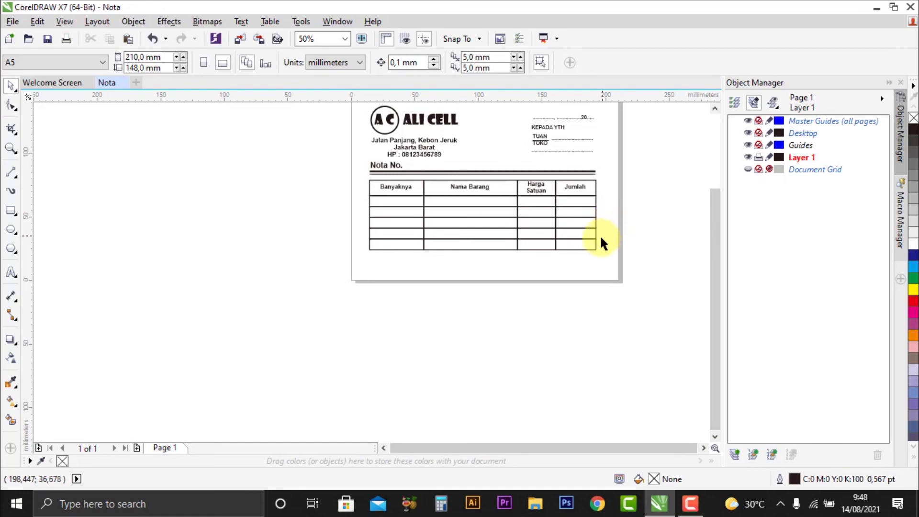
{"action": "scroll", "coordinate": [601, 234], "scroll_direction": "up", "scroll_amount": 2}
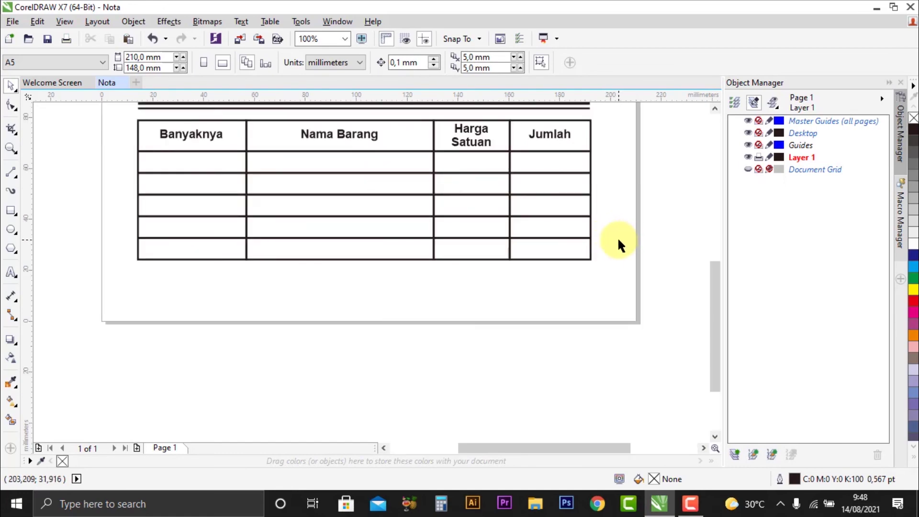
{"action": "scroll", "coordinate": [507, 209], "scroll_direction": "down", "scroll_amount": 2}
{"action": "scroll", "coordinate": [524, 243], "scroll_direction": "up", "scroll_amount": 2}
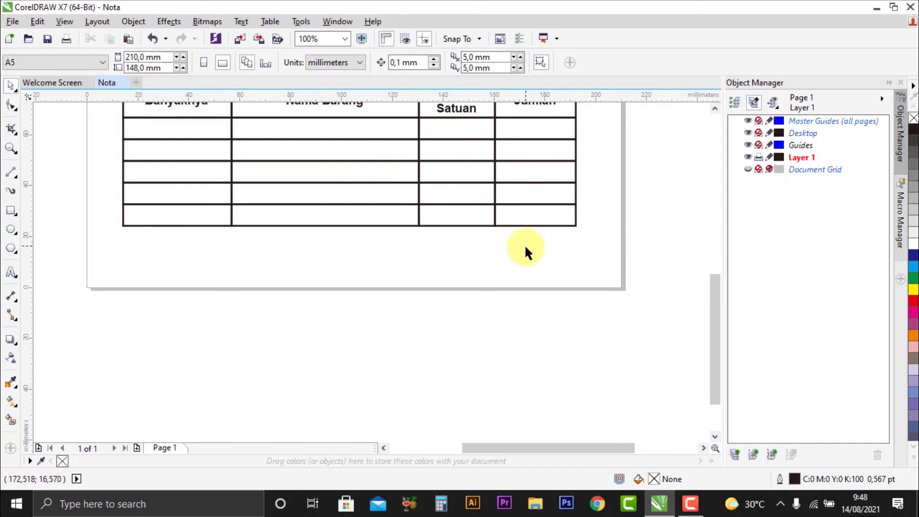
{"action": "scroll", "coordinate": [512, 235], "scroll_direction": "down", "scroll_amount": 2}
{"action": "scroll", "coordinate": [505, 240], "scroll_direction": "up", "scroll_amount": 2}
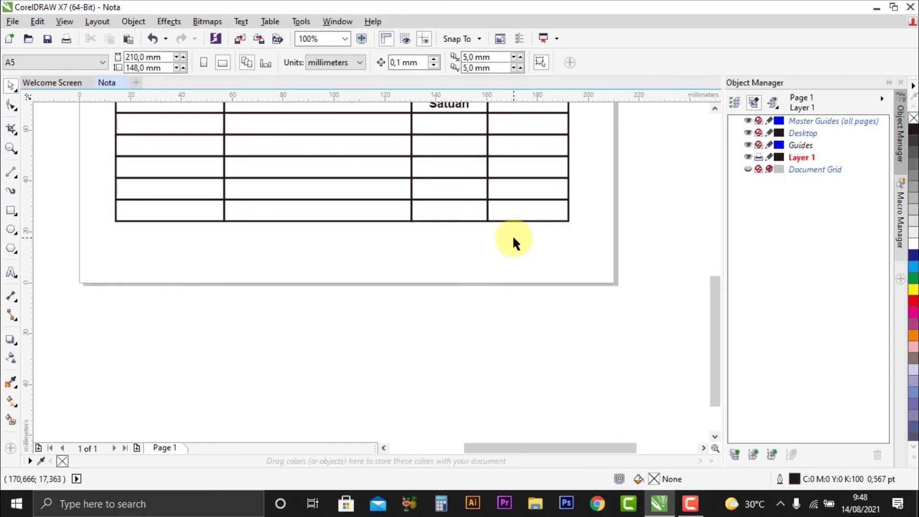
{"action": "scroll", "coordinate": [512, 234], "scroll_direction": "up", "scroll_amount": 2}
{"action": "left_click", "coordinate": [574, 205]}
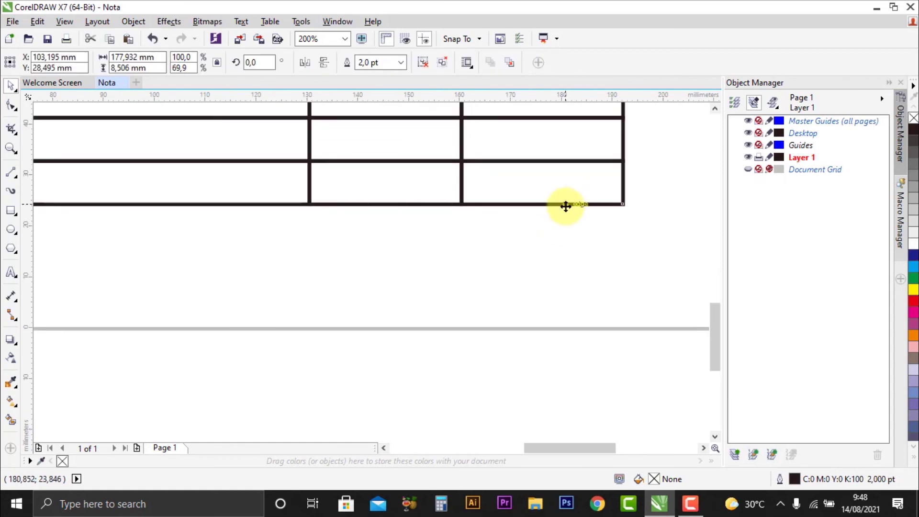
{"action": "scroll", "coordinate": [476, 239], "scroll_direction": "down", "scroll_amount": 2}
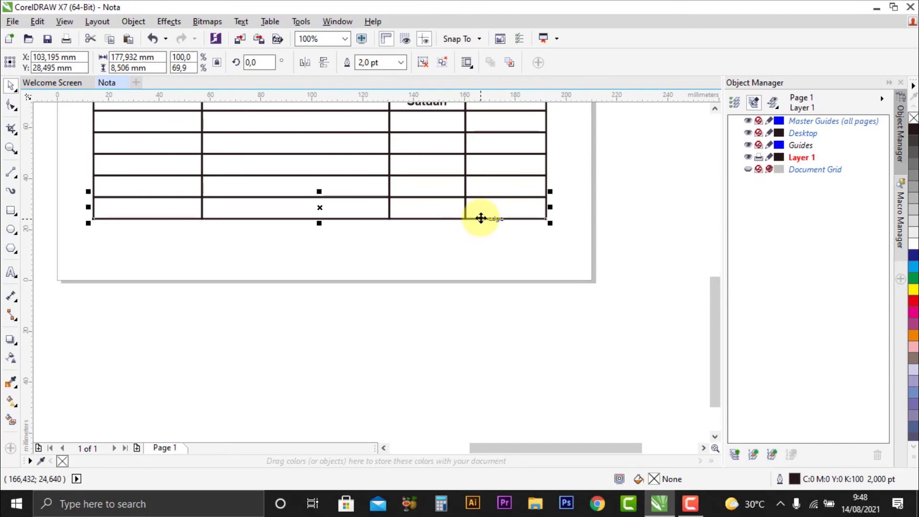
{"action": "left_click_drag", "start_coordinate": [469, 215], "coordinate": [450, 228]}
{"action": "key", "text": "ctrl+z"}
{"action": "left_click", "coordinate": [493, 256]}
- Ungroup the lowest blank row of the table into its separate cells
{"action": "left_click", "coordinate": [515, 212]}
{"action": "right_click", "coordinate": [515, 212]}
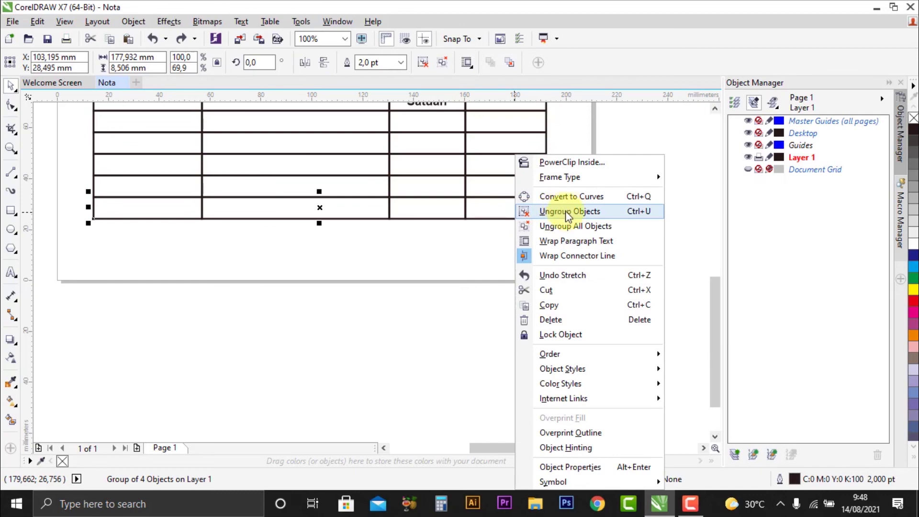
{"action": "left_click", "coordinate": [555, 211]}
{"action": "left_click", "coordinate": [600, 211]}
- Duplicate the lowest cell of the Jumlah column and place the copy flush beneath it, about 8.5 mm lower
{"action": "scroll", "coordinate": [505, 208], "scroll_direction": "up", "scroll_amount": 2}
{"action": "left_click", "coordinate": [507, 211]}
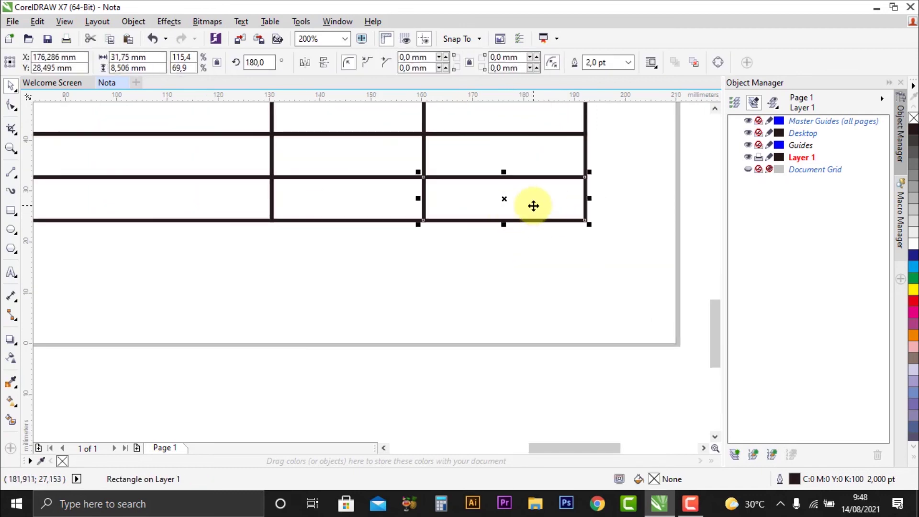
{"action": "key", "text": "ctrl+c"}
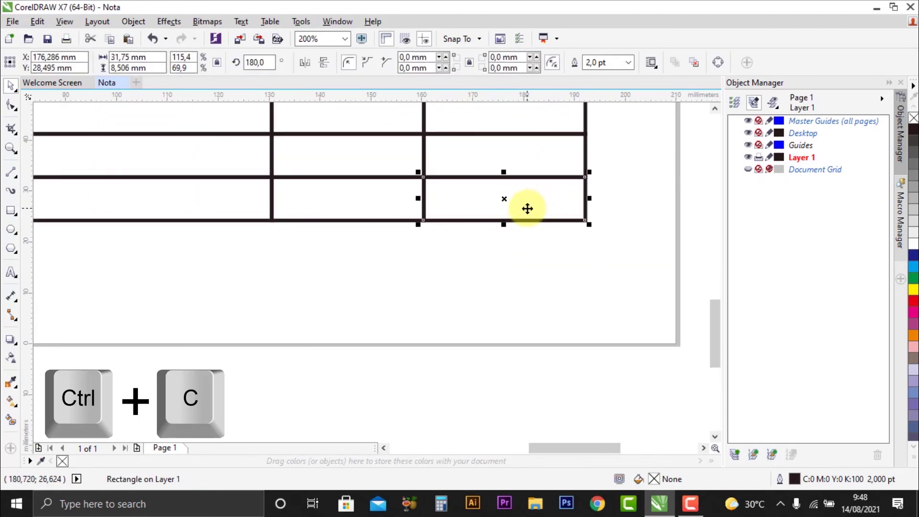
{"action": "key", "text": "ctrl+v"}
{"action": "left_click_drag", "start_coordinate": [503, 174], "coordinate": [490, 257]}
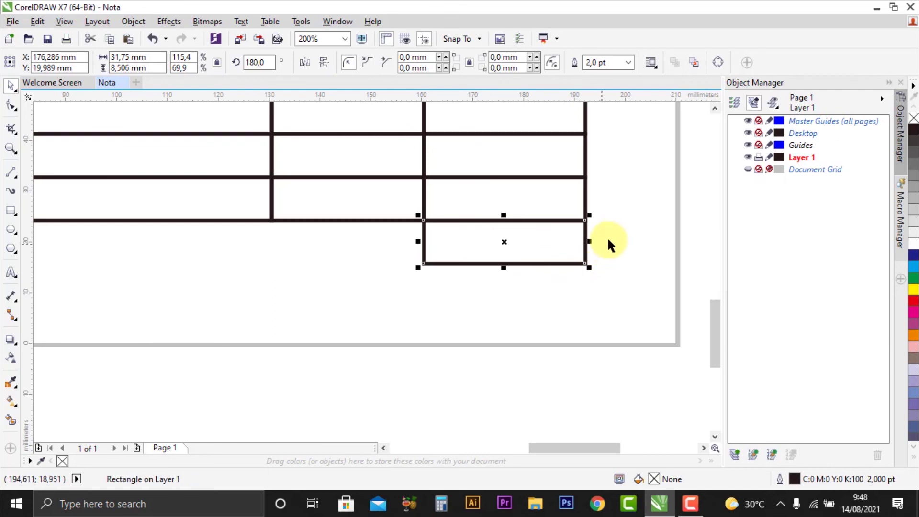
{"action": "left_click", "coordinate": [613, 232]}
{"action": "scroll", "coordinate": [618, 220], "scroll_direction": "down", "scroll_amount": 1}
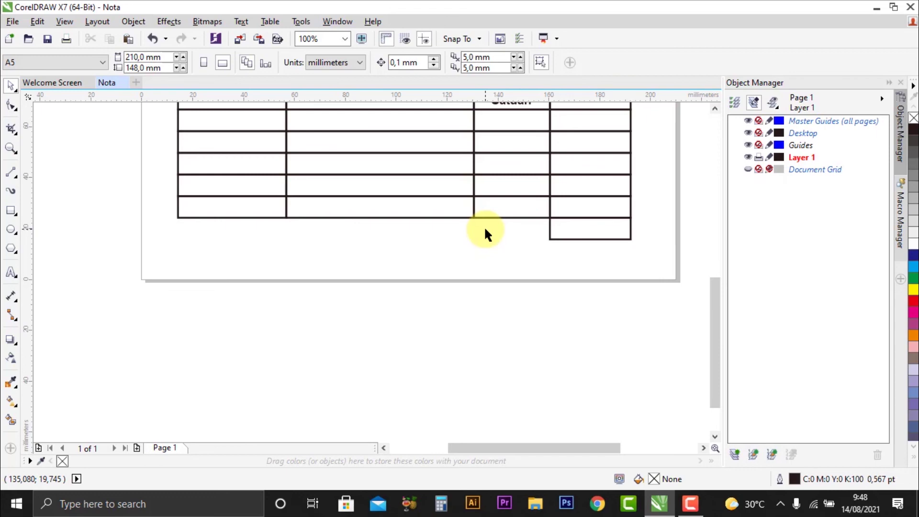
- Duplicate the "Harga Satuan" heading and move the copy about 55.5 mm straight down, beside the added cell below the table
{"action": "scroll", "coordinate": [493, 227], "scroll_direction": "down", "scroll_amount": 1}
{"action": "scroll", "coordinate": [514, 191], "scroll_direction": "up", "scroll_amount": 1}
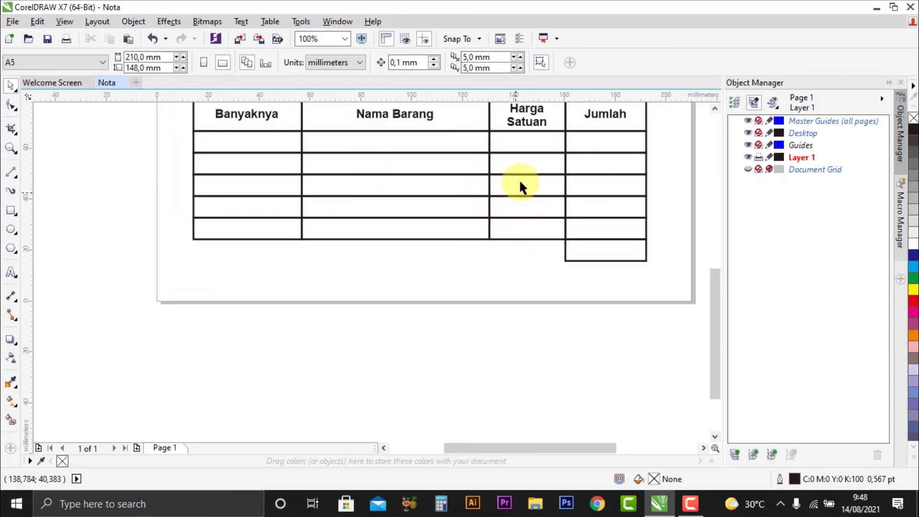
{"action": "left_click", "coordinate": [543, 117]}
{"action": "scroll", "coordinate": [524, 163], "scroll_direction": "down", "scroll_amount": 1}
{"action": "scroll", "coordinate": [526, 141], "scroll_direction": "up", "scroll_amount": 1}
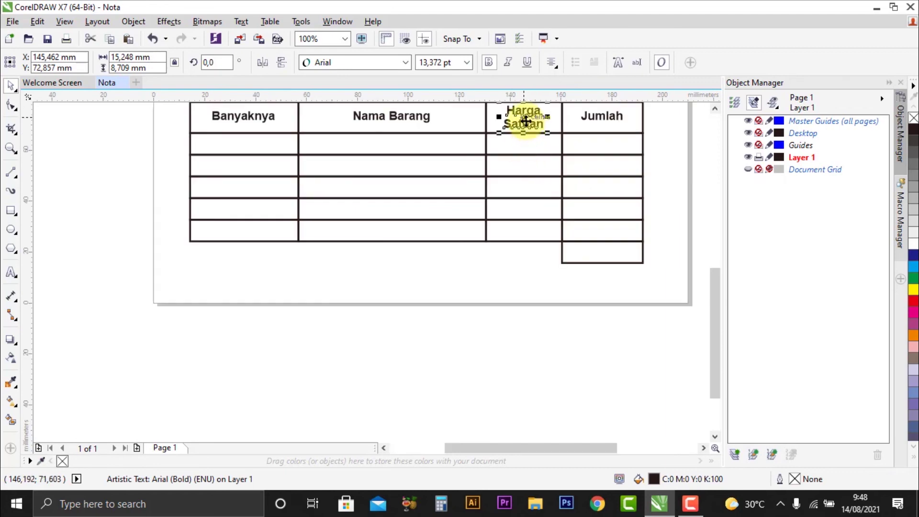
{"action": "left_click_drag", "start_coordinate": [525, 138], "coordinate": [553, 163]}
{"action": "key", "text": "ctrl+z"}
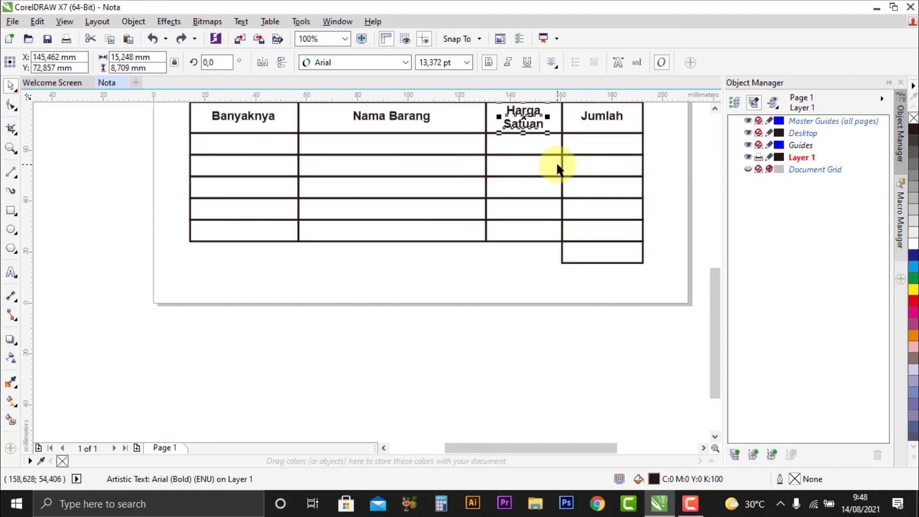
{"action": "key", "text": "ctrl+c"}
{"action": "key", "text": "ctrl+v"}
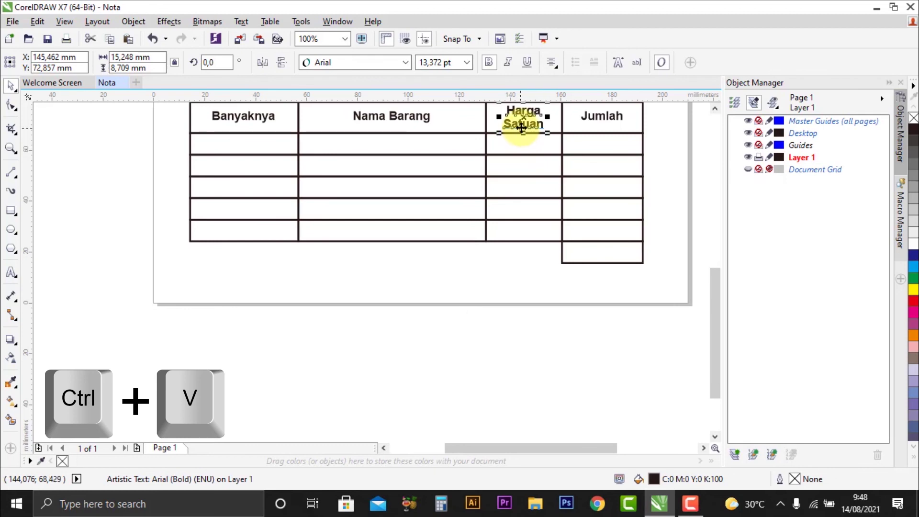
{"action": "left_click_drag", "start_coordinate": [522, 141], "coordinate": [529, 259]}
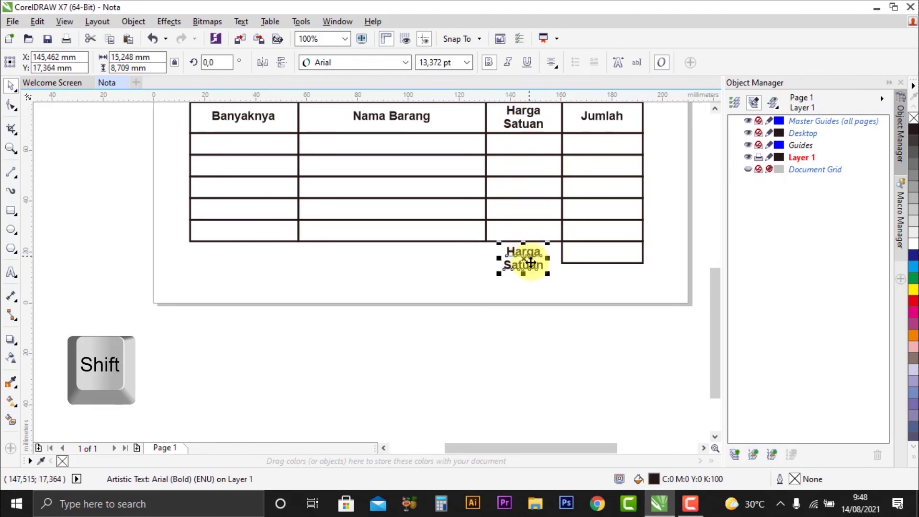
- Replace the copied heading's text with "JUMLAH Rp"
{"action": "scroll", "coordinate": [529, 257], "scroll_direction": "up", "scroll_amount": 2}
{"action": "left_click", "coordinate": [11, 272]}
{"action": "left_click", "coordinate": [583, 276]}
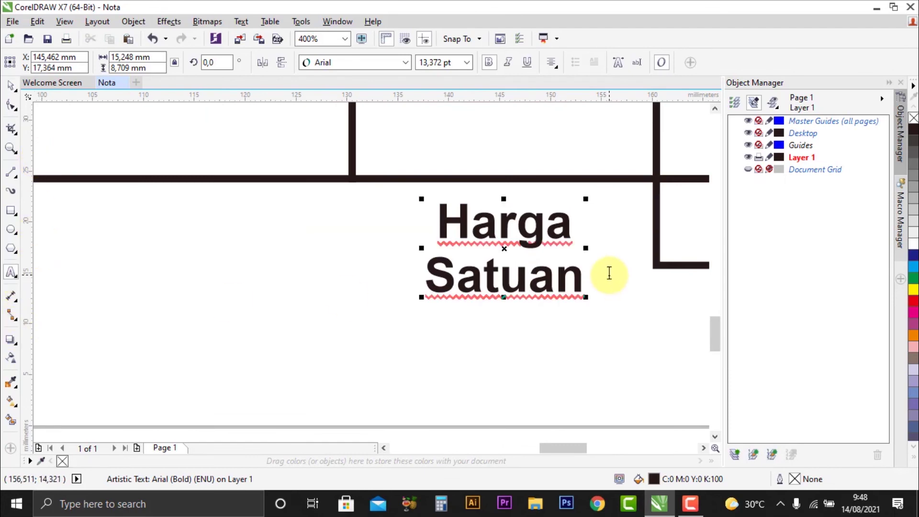
{"action": "key", "text": "BackSpace"}
{"action": "key", "text": "BackSpace"}
{"action": "key", "text": "BackSpace"}
{"action": "key", "text": "BackSpace"}
{"action": "key", "text": "BackSpace"}
{"action": "key", "text": "BackSpace"}
{"action": "key", "text": "BackSpace"}
{"action": "key", "text": "BackSpace"}
{"action": "key", "text": "BackSpace"}
{"action": "key", "text": "BackSpace"}
{"action": "key", "text": "BackSpace"}
{"action": "key", "text": "BackSpace"}
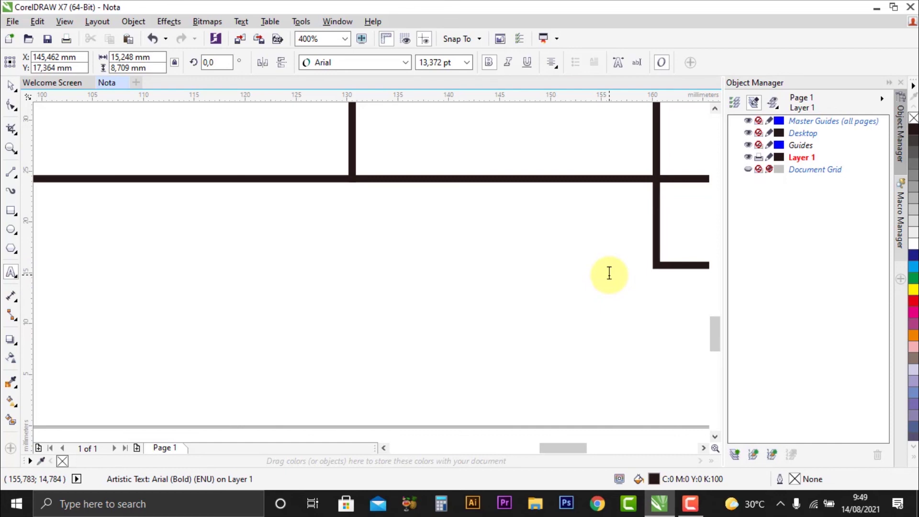
{"action": "type", "text": "JUMLA"}
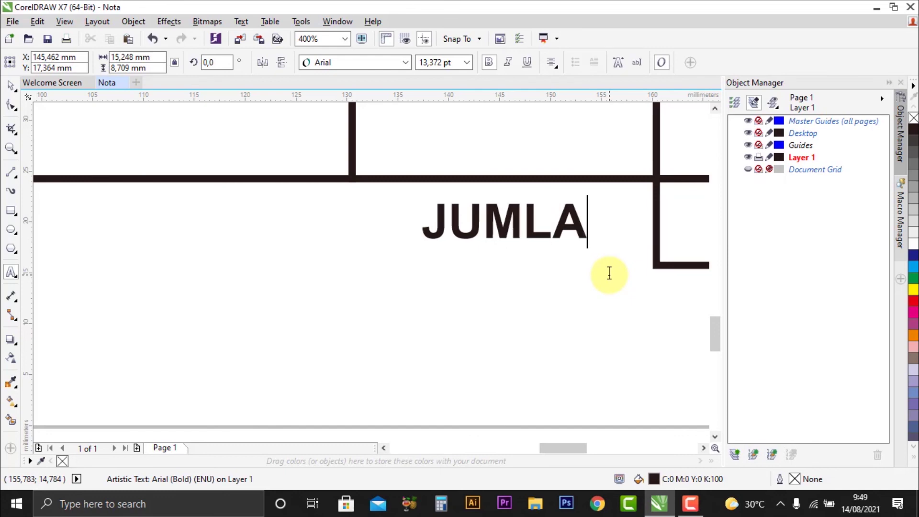
{"action": "type", "text": "H Rp"}
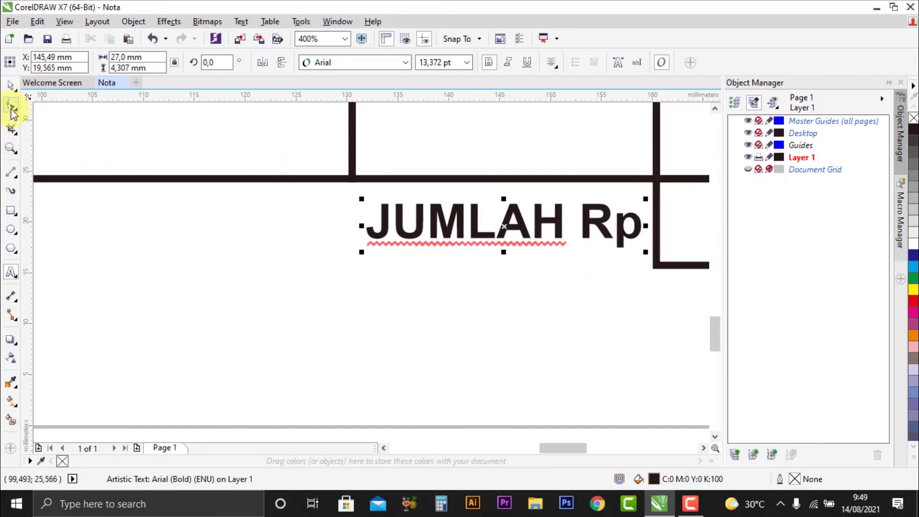
- Shift the "JUMLAH Rp" label slightly left and down so it sits clear of the total cell and the table border
{"action": "left_click", "coordinate": [11, 86]}
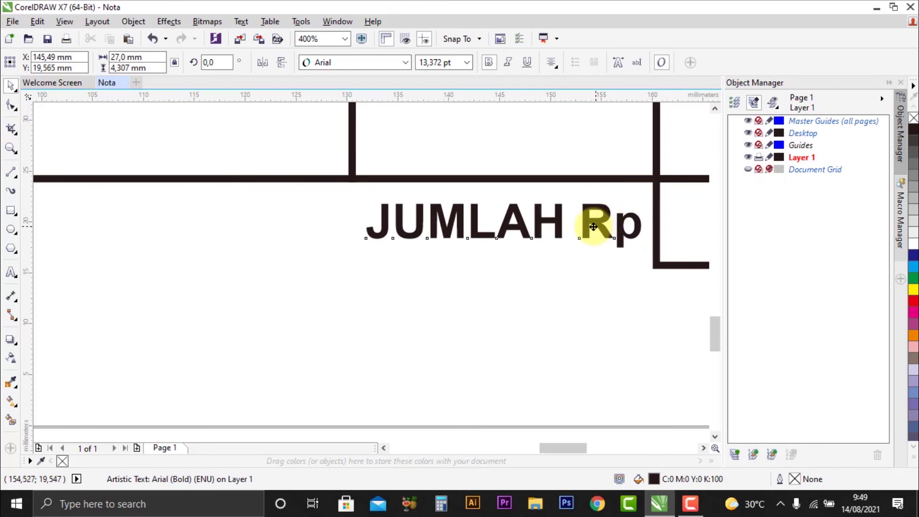
{"action": "left_click_drag", "start_coordinate": [595, 220], "coordinate": [580, 230]}
{"action": "left_click", "coordinate": [175, 313]}
- Examine the layout of the whole receipt, including the total label and the space below the table
{"action": "scroll", "coordinate": [175, 313], "scroll_direction": "down", "scroll_amount": 2}
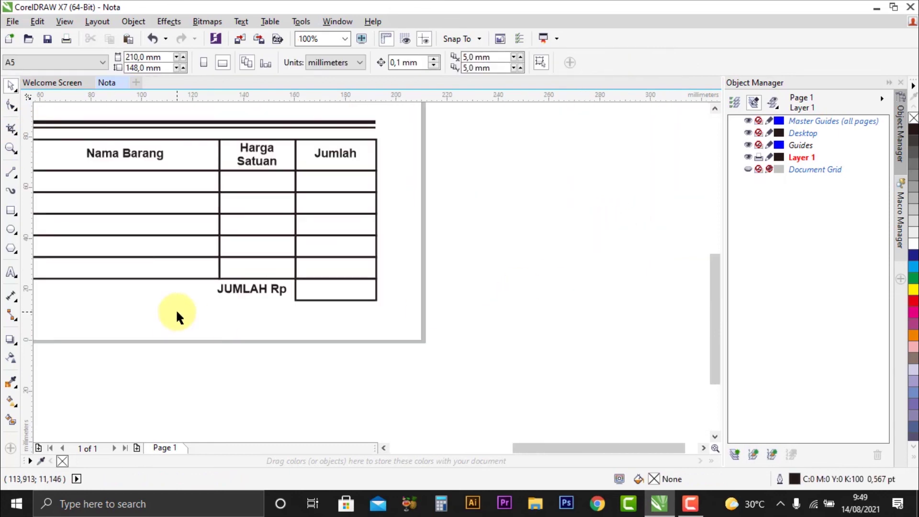
{"action": "scroll", "coordinate": [259, 275], "scroll_direction": "down", "scroll_amount": 1}
{"action": "scroll", "coordinate": [98, 233], "scroll_direction": "up", "scroll_amount": 1}
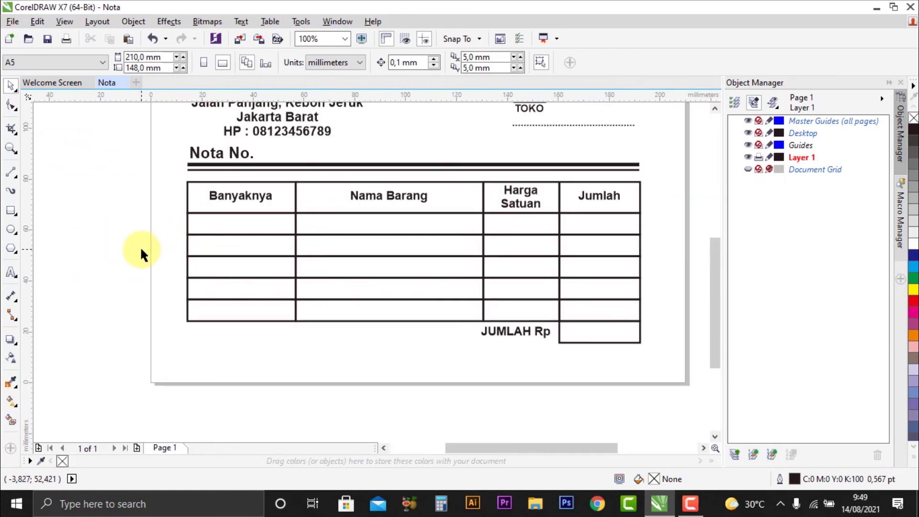
{"action": "scroll", "coordinate": [530, 302], "scroll_direction": "down", "scroll_amount": 1}
{"action": "scroll", "coordinate": [531, 302], "scroll_direction": "up", "scroll_amount": 1}
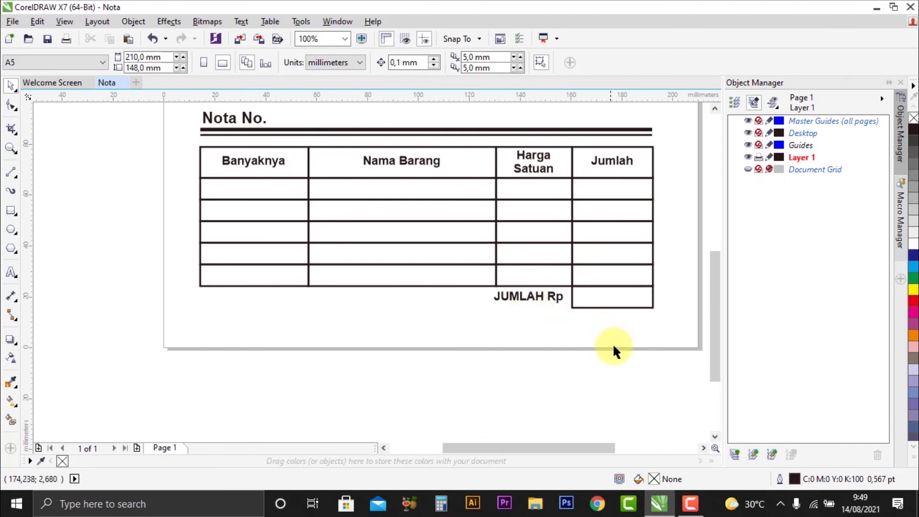
{"action": "scroll", "coordinate": [573, 309], "scroll_direction": "down", "scroll_amount": 1}
{"action": "scroll", "coordinate": [568, 320], "scroll_direction": "up", "scroll_amount": 1}
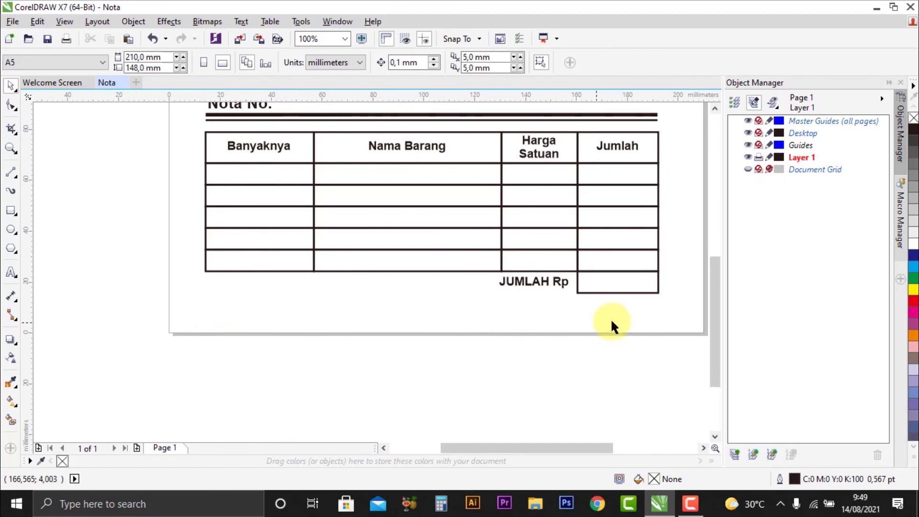
{"action": "scroll", "coordinate": [505, 277], "scroll_direction": "down", "scroll_amount": 1}
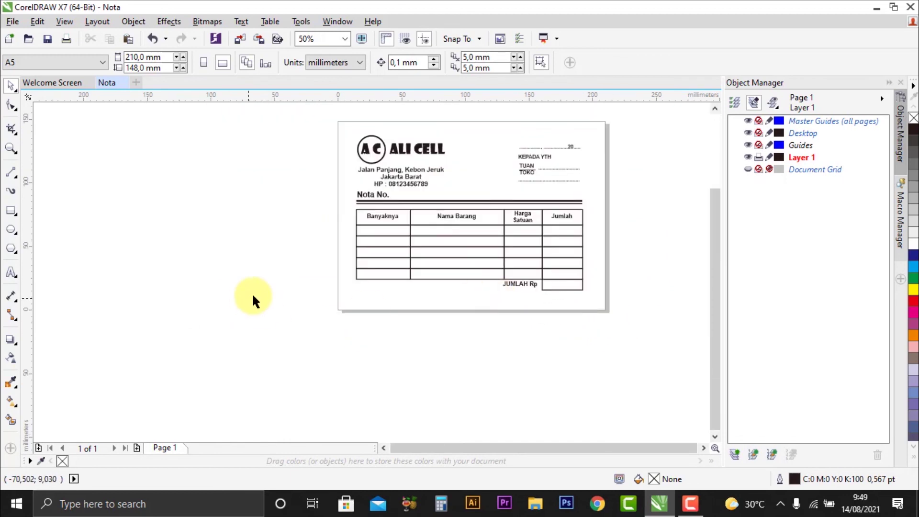
- Duplicate the "Banyaknya" heading and move the copy about 70.4 mm straight down, near the page's lower edge
{"action": "scroll", "coordinate": [360, 269], "scroll_direction": "up", "scroll_amount": 1}
{"action": "left_click", "coordinate": [412, 157]}
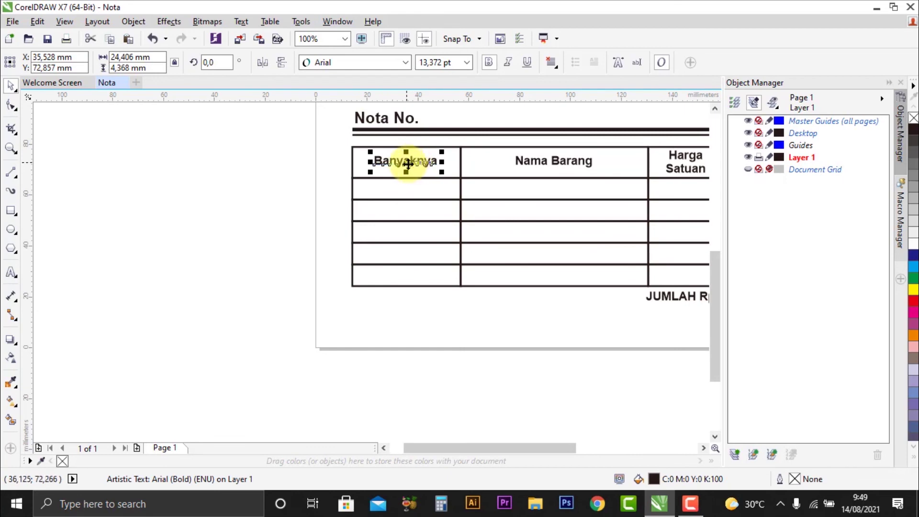
{"action": "key", "text": "ctrl+c"}
{"action": "key", "text": "ctrl+v"}
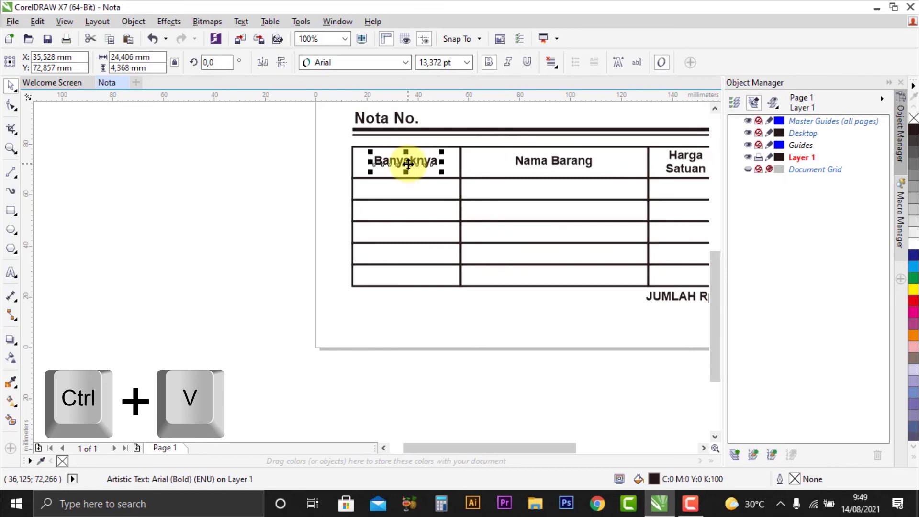
{"action": "left_click_drag", "start_coordinate": [407, 163], "coordinate": [422, 344]}
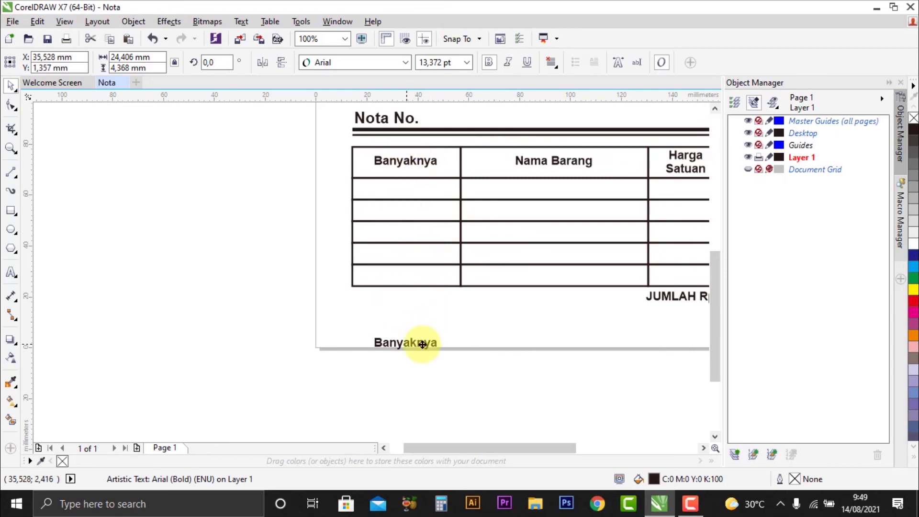
{"action": "scroll", "coordinate": [401, 314], "scroll_direction": "down", "scroll_amount": 1}
{"action": "scroll", "coordinate": [397, 343], "scroll_direction": "up", "scroll_amount": 2}
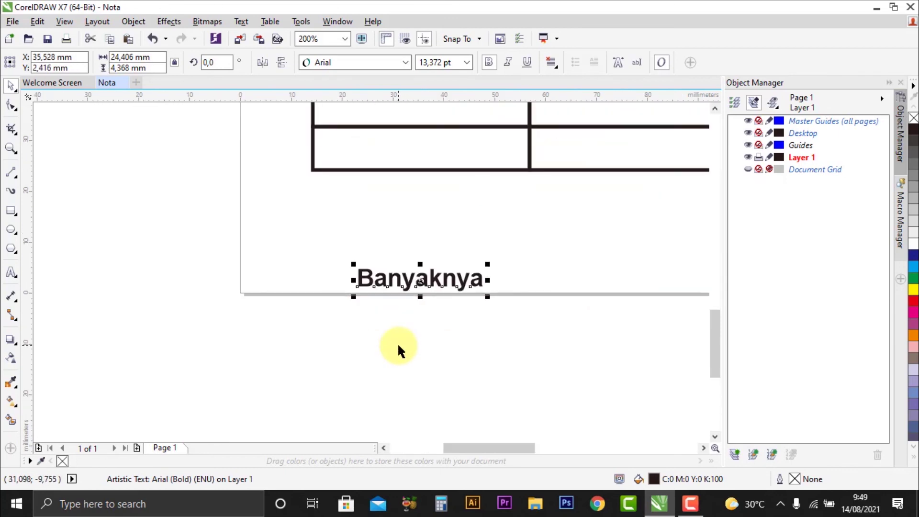
- Replace the text of the copy near the page's lower edge with "Tanda Terima"
{"action": "left_click", "coordinate": [11, 272]}
{"action": "key", "text": "BackSpace"}
{"action": "key", "text": "BackSpace"}
{"action": "key", "text": "BackSpace"}
{"action": "key", "text": "BackSpace"}
{"action": "key", "text": "BackSpace"}
{"action": "key", "text": "BackSpace"}
{"action": "key", "text": "BackSpace"}
{"action": "key", "text": "BackSpace"}
{"action": "key", "text": "BackSpace"}
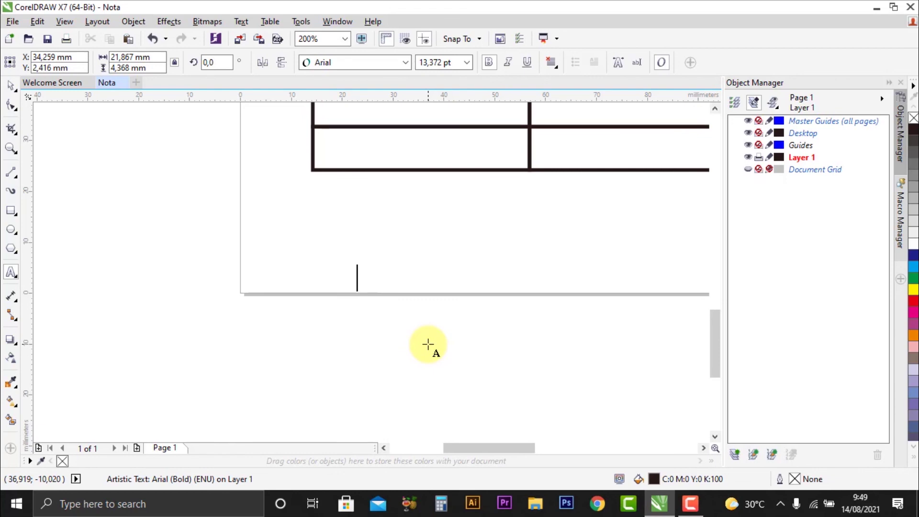
{"action": "type", "text": "Ta"}
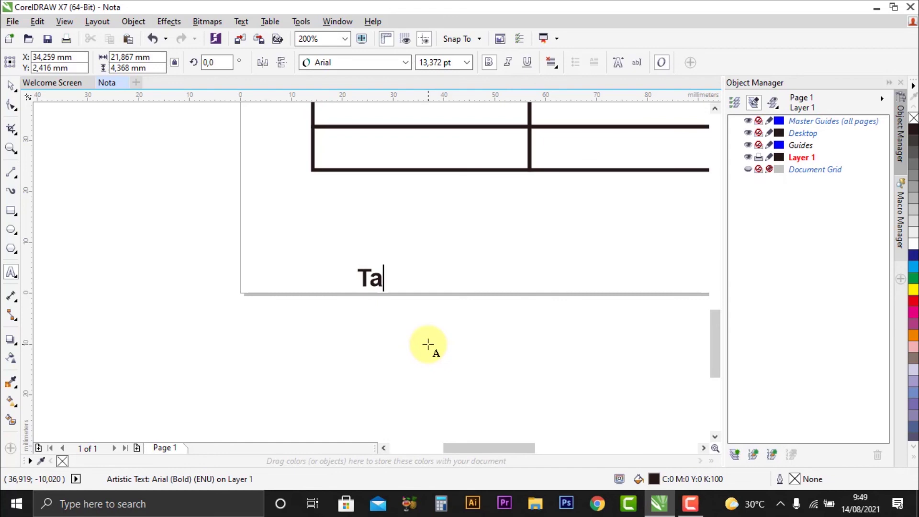
{"action": "type", "text": "nda Terima"}
{"action": "key", "text": "Escape"}
{"action": "left_click", "coordinate": [11, 86]}
{"action": "scroll", "coordinate": [398, 287], "scroll_direction": "down", "scroll_amount": 2}
{"action": "left_click", "coordinate": [384, 330]}
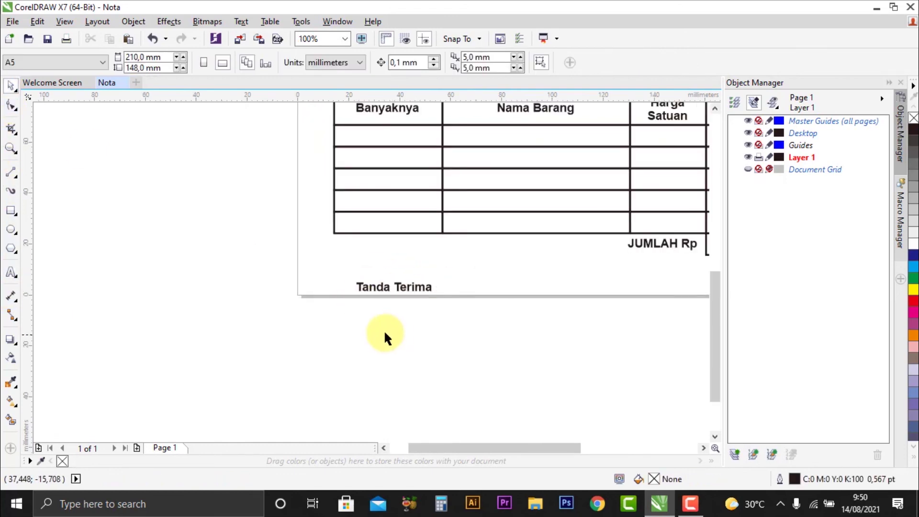
- Duplicate the "Tanda Terima" label and move the copy about 131 mm straight right, below the "Jumlah" column
{"action": "scroll", "coordinate": [378, 337], "scroll_direction": "down", "scroll_amount": 2}
{"action": "scroll", "coordinate": [598, 324], "scroll_direction": "up", "scroll_amount": 2}
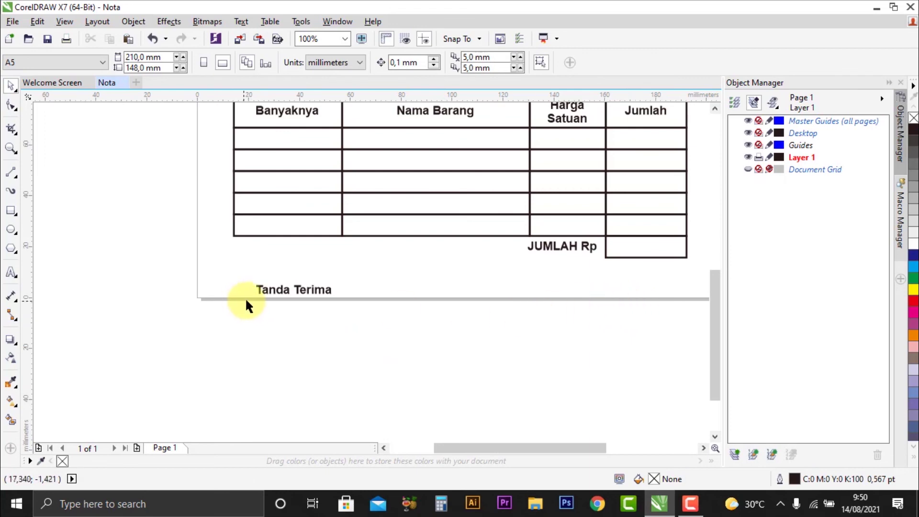
{"action": "left_click", "coordinate": [275, 290]}
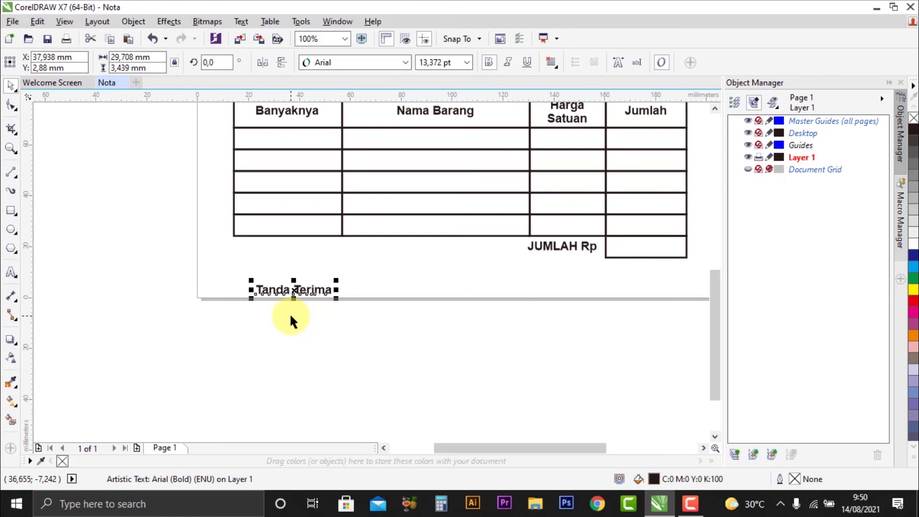
{"action": "key", "text": "ctrl+c"}
{"action": "key", "text": "ctrl+v"}
{"action": "left_click_drag", "start_coordinate": [293, 290], "coordinate": [628, 302]}
{"action": "key", "text": "shift"}
- Replace the text of the copy below the "Jumlah" column with "Hormat Kami"
{"action": "left_click", "coordinate": [10, 271]}
{"action": "key", "text": "BackSpace"}
{"action": "key", "text": "BackSpace"}
{"action": "key", "text": "BackSpace"}
{"action": "key", "text": "BackSpace"}
{"action": "key", "text": "BackSpace"}
{"action": "key", "text": "BackSpace"}
{"action": "key", "text": "BackSpace"}
{"action": "key", "text": "BackSpace"}
{"action": "key", "text": "BackSpace"}
{"action": "key", "text": "BackSpace"}
{"action": "key", "text": "BackSpace"}
{"action": "key", "text": "BackSpace"}
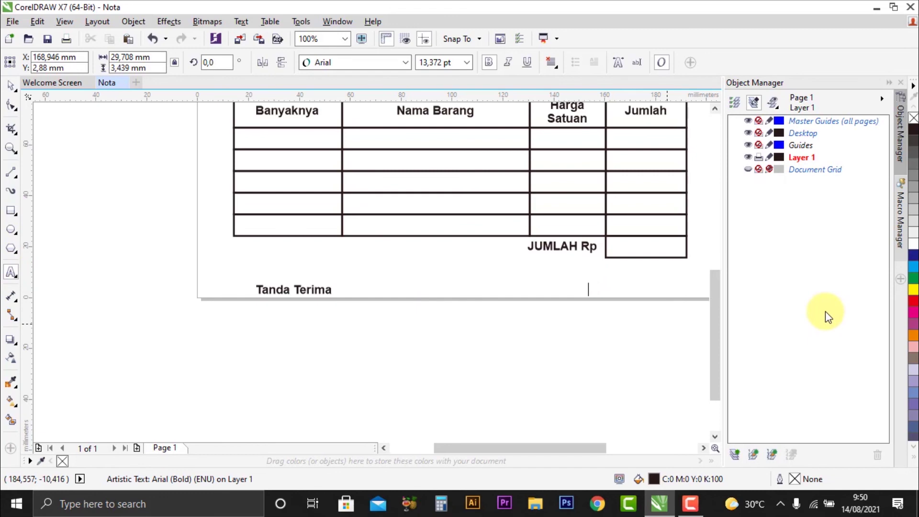
{"action": "type", "text": "Hormat J"}
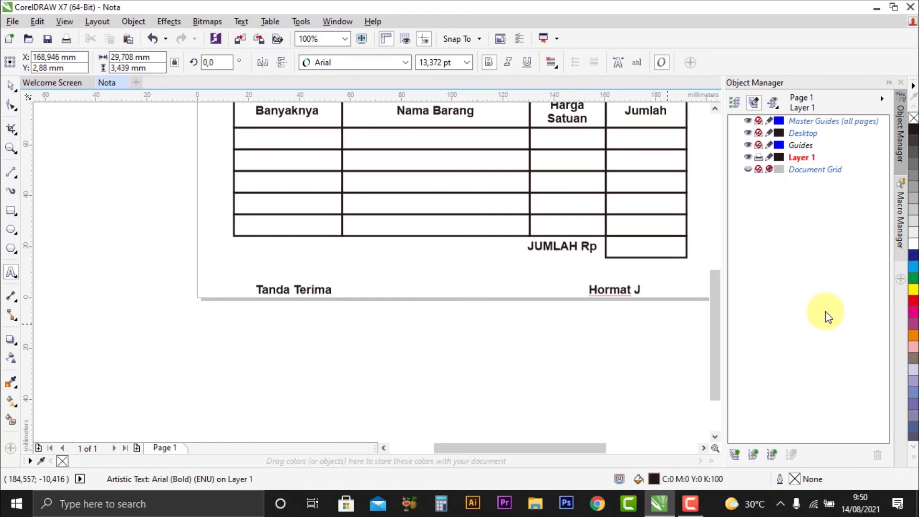
{"action": "key", "text": "BackSpace"}
{"action": "type", "text": "Kami"}
{"action": "left_click", "coordinate": [12, 85]}
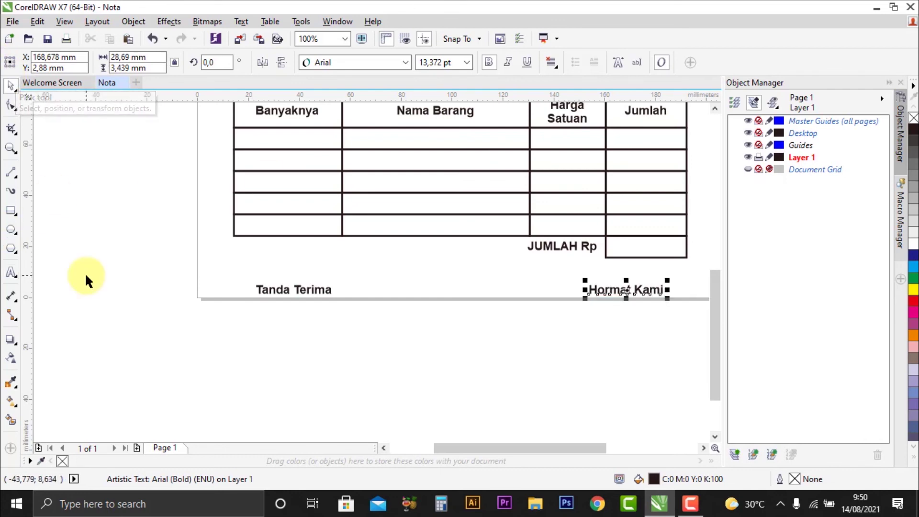
{"action": "left_click", "coordinate": [581, 311]}
{"action": "scroll", "coordinate": [579, 303], "scroll_direction": "down", "scroll_amount": 1}
{"action": "scroll", "coordinate": [579, 303], "scroll_direction": "up", "scroll_amount": 1}
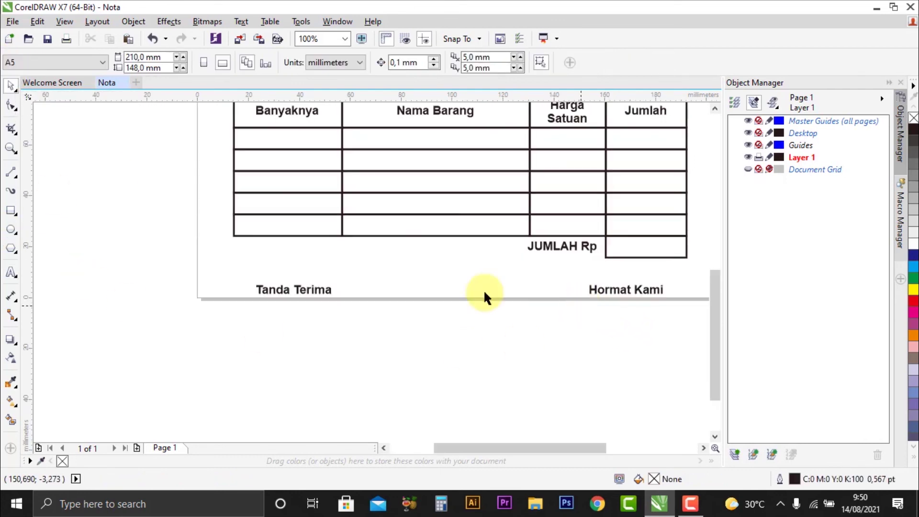
- Move the "Tanda Terima" and "Hormat Kami" labels together slightly straight down, onto the page's lower edge
{"action": "left_click_drag", "start_coordinate": [167, 331], "coordinate": [690, 284]}
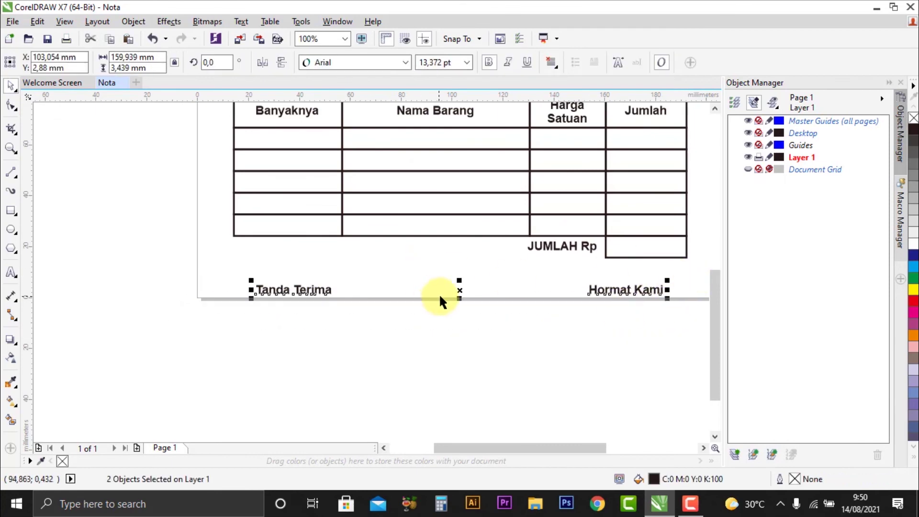
{"action": "left_click_drag", "start_coordinate": [459, 293], "coordinate": [459, 298]}
{"action": "left_click", "coordinate": [470, 330]}
{"action": "scroll", "coordinate": [460, 329], "scroll_direction": "down", "scroll_amount": 1}
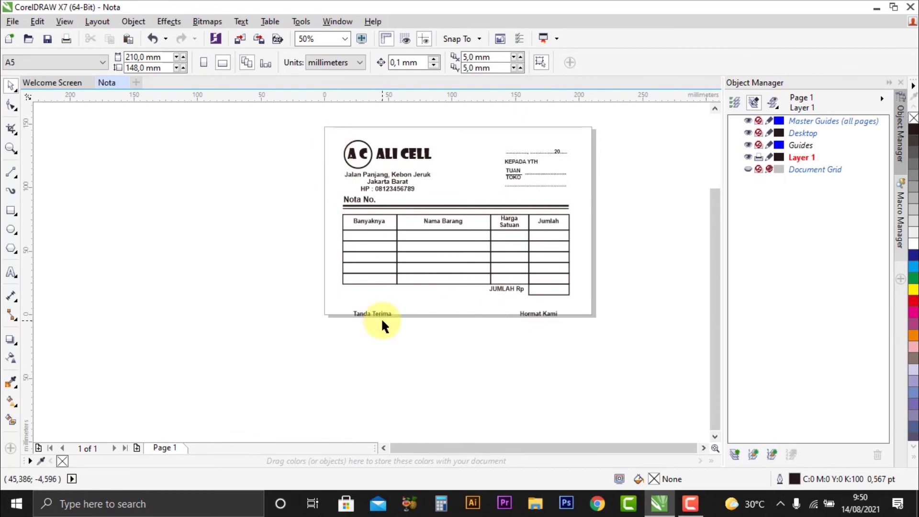
{"action": "scroll", "coordinate": [380, 315], "scroll_direction": "up", "scroll_amount": 2}
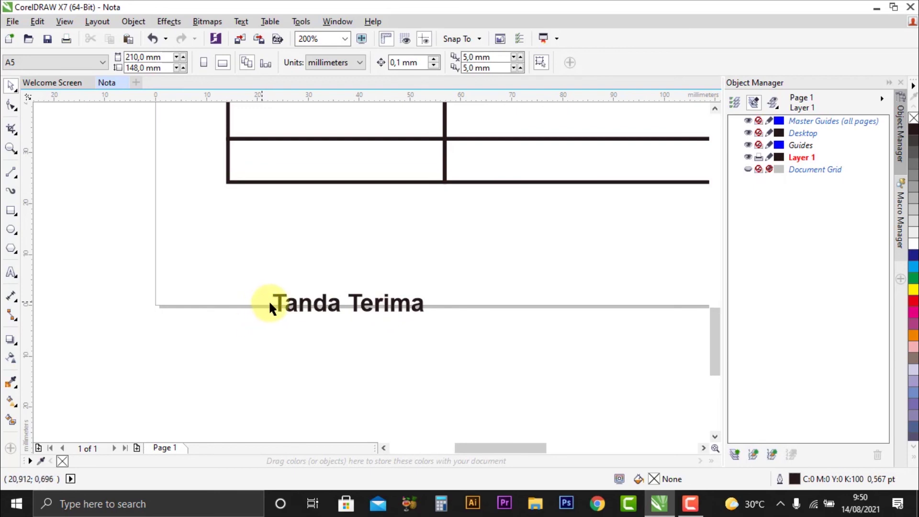
{"action": "scroll", "coordinate": [273, 301], "scroll_direction": "up", "scroll_amount": 2}
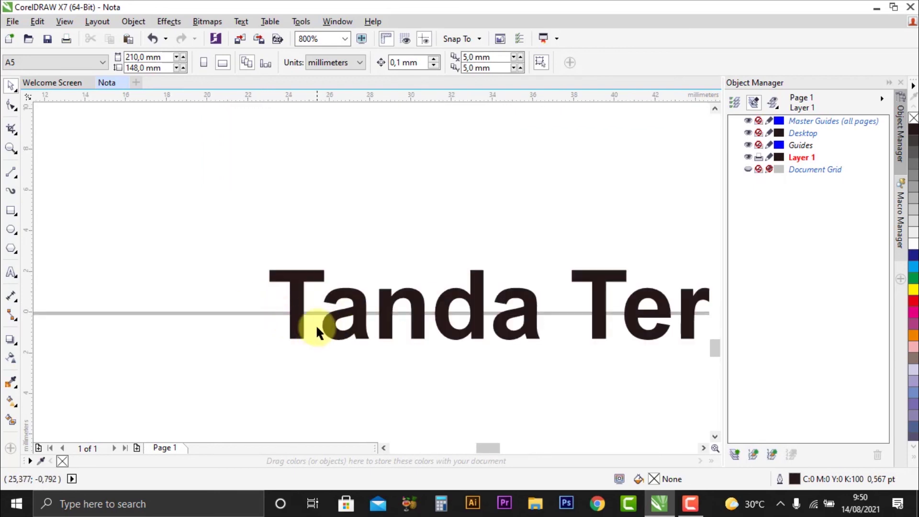
{"action": "scroll", "coordinate": [315, 325], "scroll_direction": "down", "scroll_amount": 4}
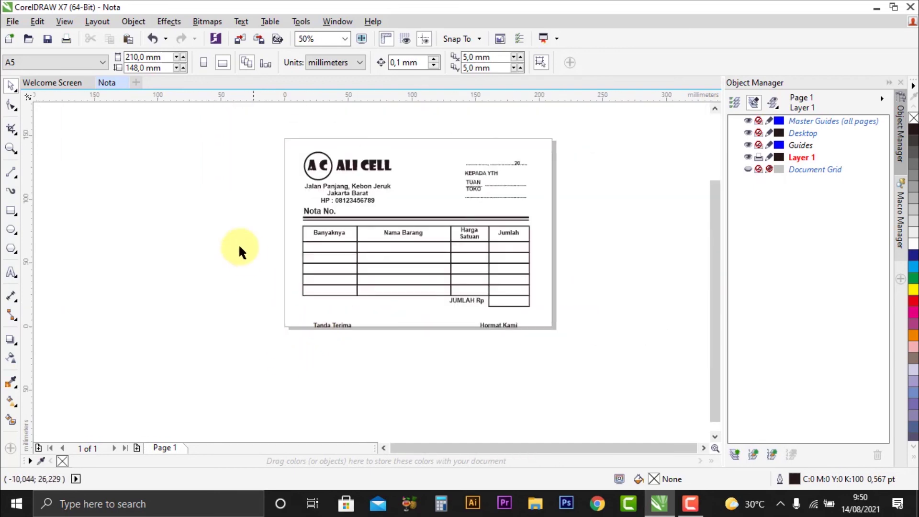
- Group all the receipt's objects and centre the group on the page
{"action": "left_click_drag", "start_coordinate": [247, 133], "coordinate": [550, 362]}
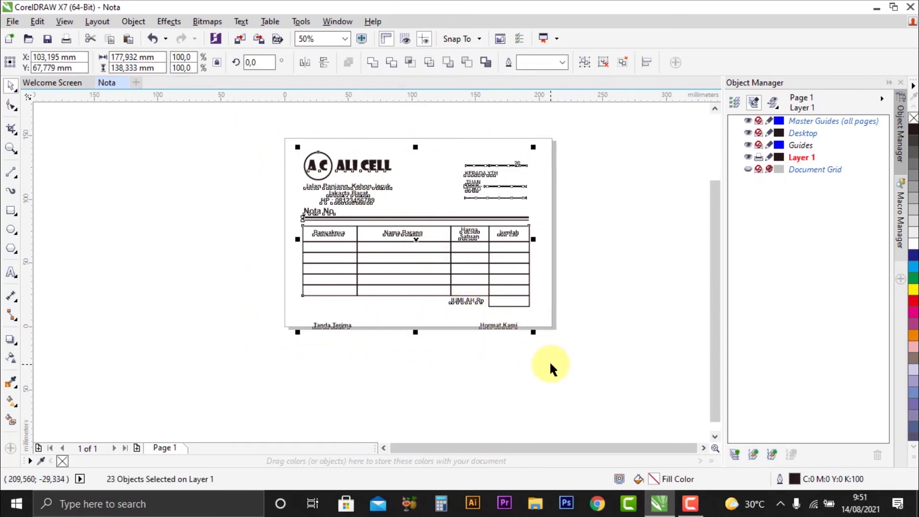
{"action": "key", "text": "ctrl+g"}
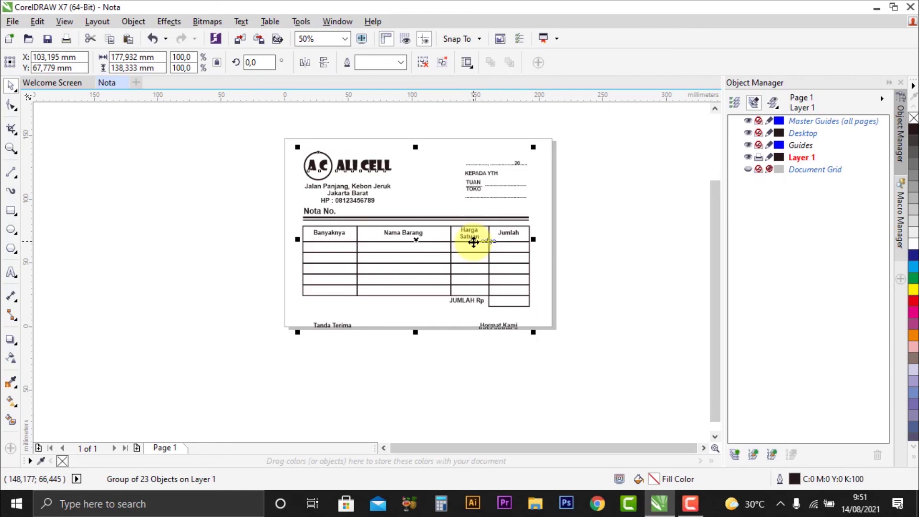
{"action": "left_click_drag", "start_coordinate": [473, 243], "coordinate": [474, 243]}
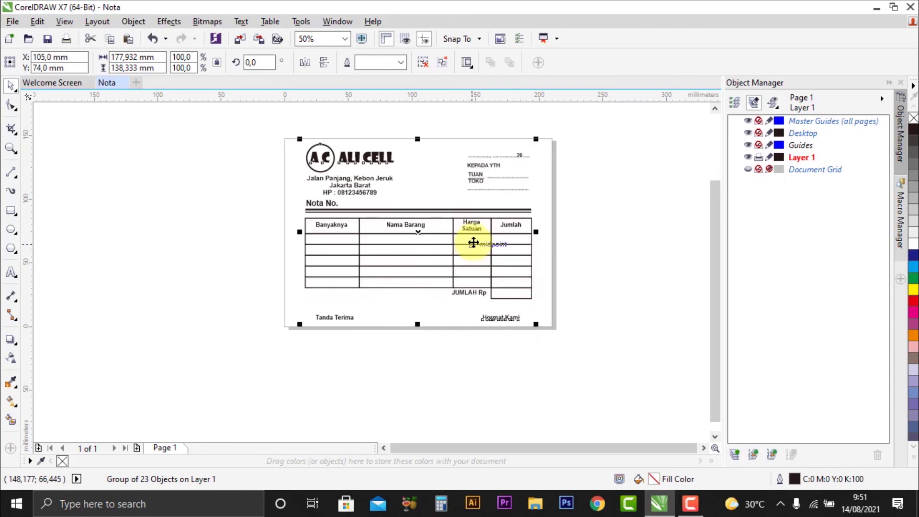
{"action": "scroll", "coordinate": [326, 196], "scroll_direction": "up", "scroll_amount": 1}
{"action": "scroll", "coordinate": [327, 197], "scroll_direction": "down", "scroll_amount": 1}
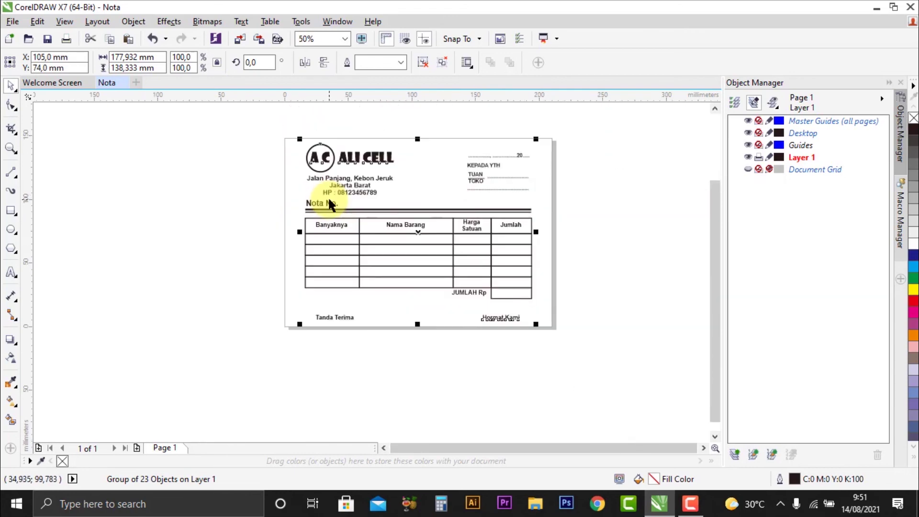
{"action": "scroll", "coordinate": [478, 304], "scroll_direction": "up", "scroll_amount": 1}
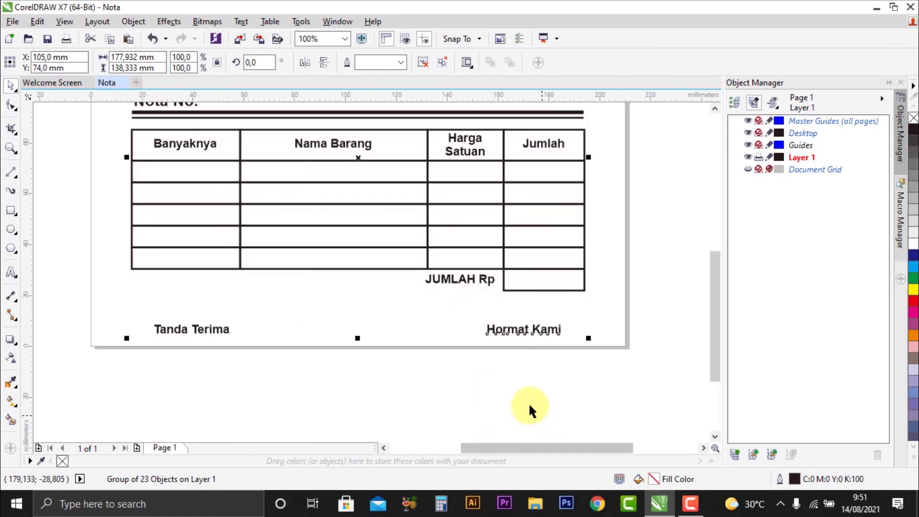
{"action": "left_click", "coordinate": [533, 388]}
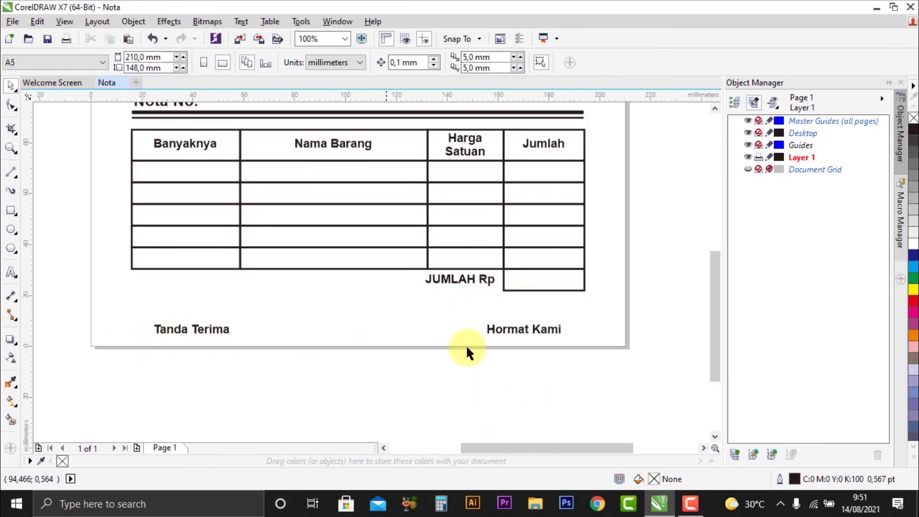
{"action": "scroll", "coordinate": [521, 339], "scroll_direction": "down", "scroll_amount": 1}
{"action": "scroll", "coordinate": [519, 179], "scroll_direction": "up", "scroll_amount": 1}
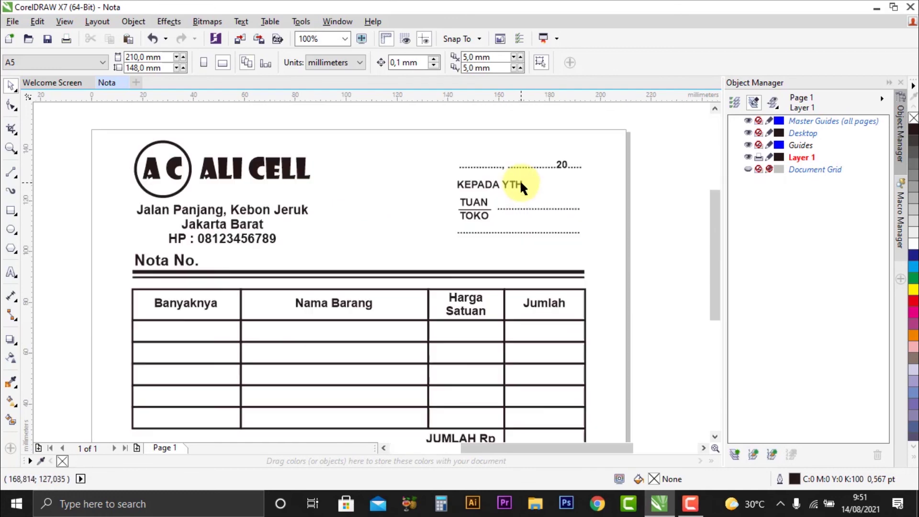
{"action": "scroll", "coordinate": [534, 173], "scroll_direction": "down", "scroll_amount": 1}
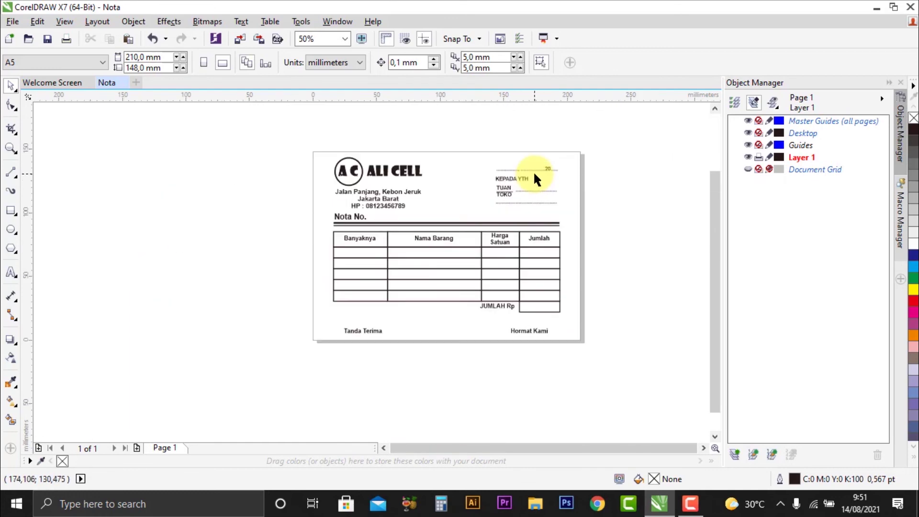